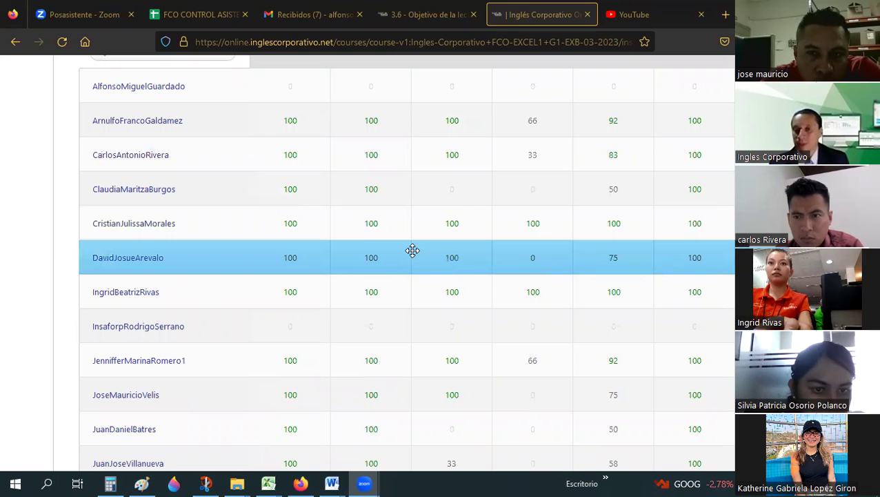
Step: Scroll through the vendor monthly sales table and its empty Total row on the Tablas sheet
mouse_move(409, 247)
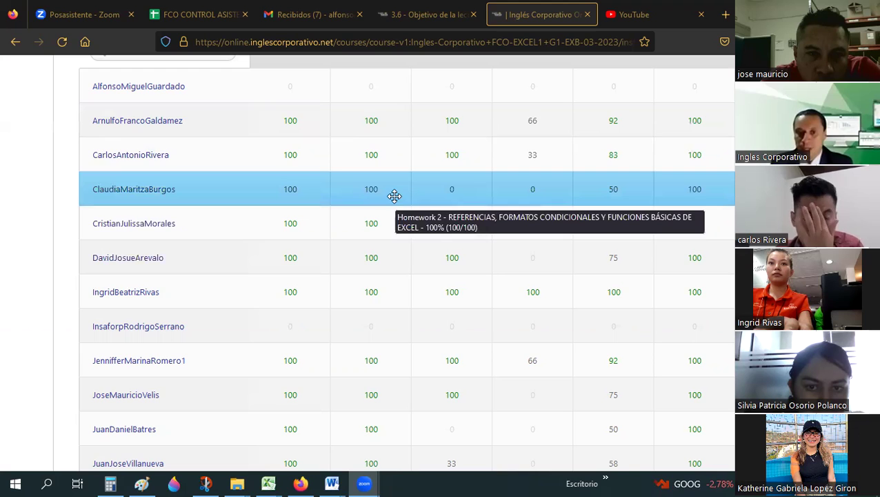
scroll(394, 196, down, 1)
scroll(393, 197, up, 3)
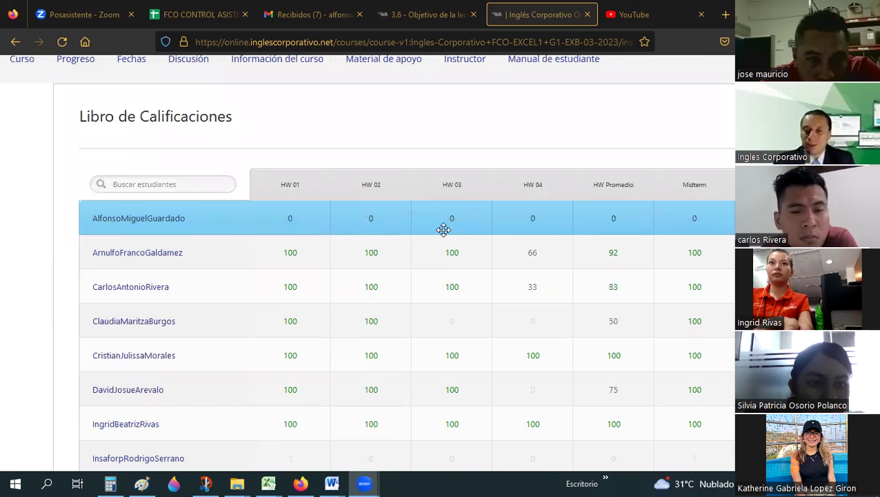
scroll(442, 226, down, 1)
scroll(445, 225, down, 1)
scroll(434, 173, up, 1)
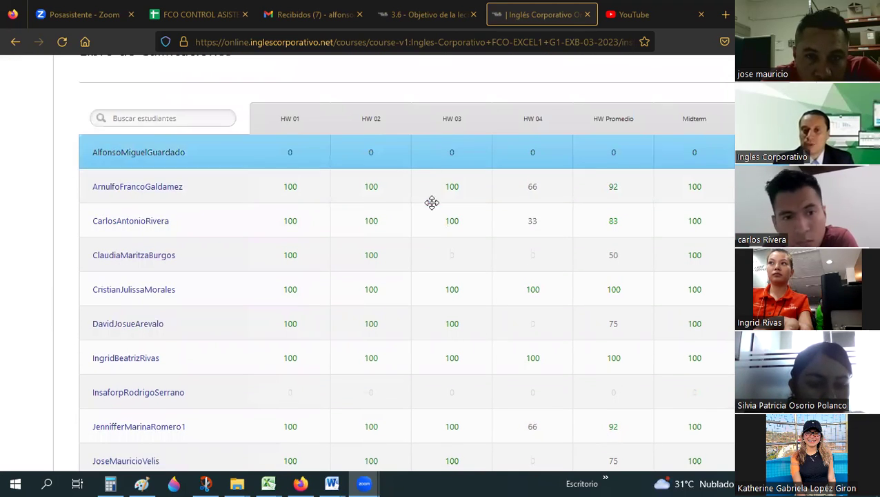
scroll(432, 202, down, 1)
scroll(432, 202, down, 1)
scroll(432, 202, down, 1)
scroll(433, 202, down, 1)
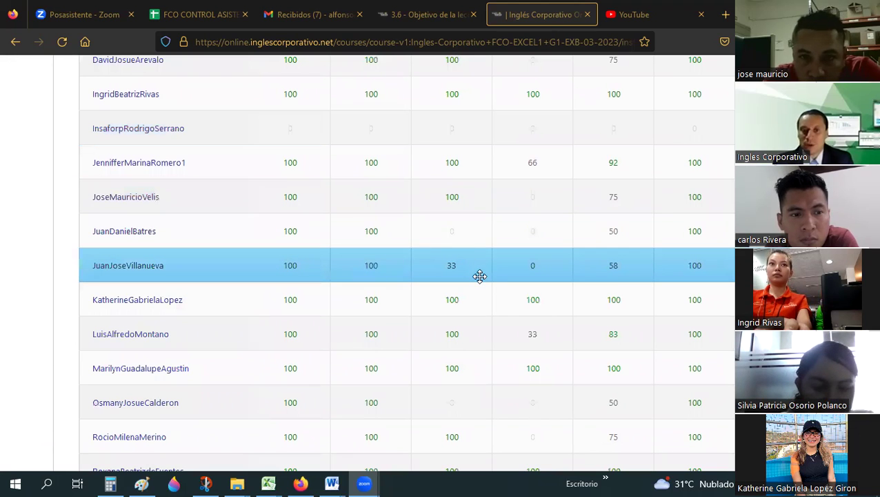
scroll(478, 274, down, 1)
scroll(478, 275, down, 1)
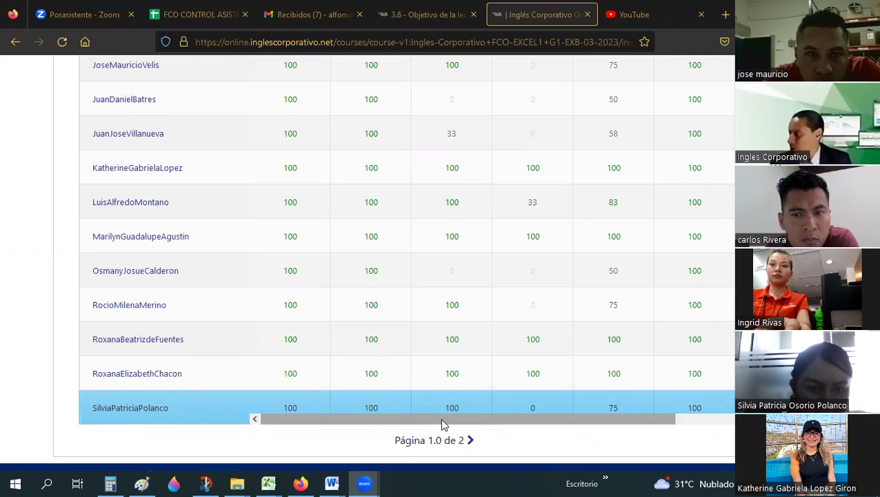
scroll(445, 310, up, 2)
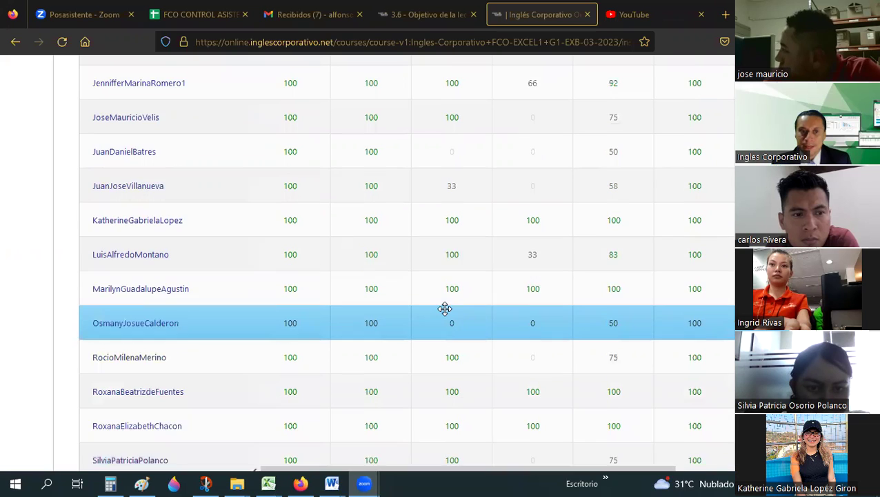
scroll(445, 308, up, 2)
scroll(445, 309, up, 4)
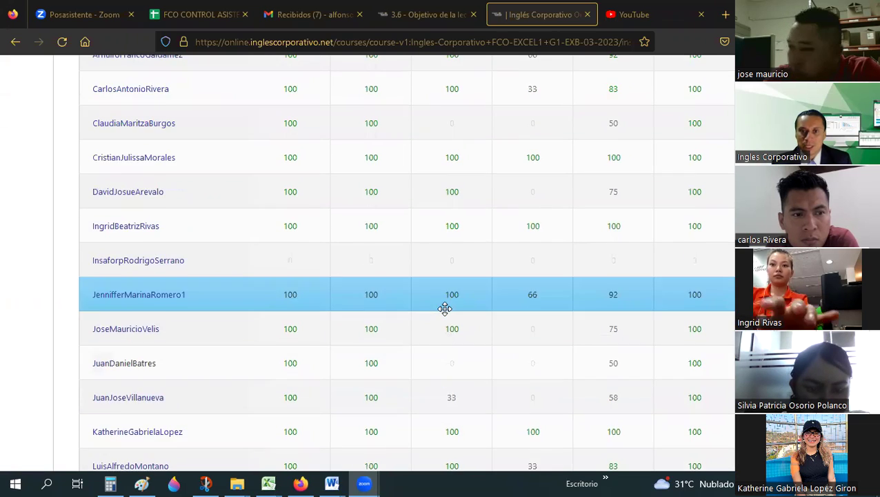
scroll(445, 308, up, 1)
scroll(445, 308, up, 2)
scroll(445, 308, up, 1)
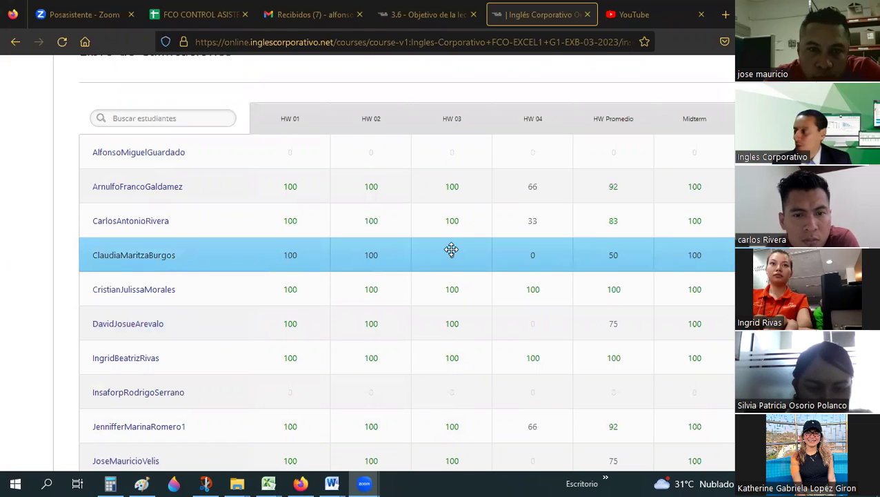
Step: Scroll the sheet again and bring the Zoom meeting window to the front
mouse_move(452, 250)
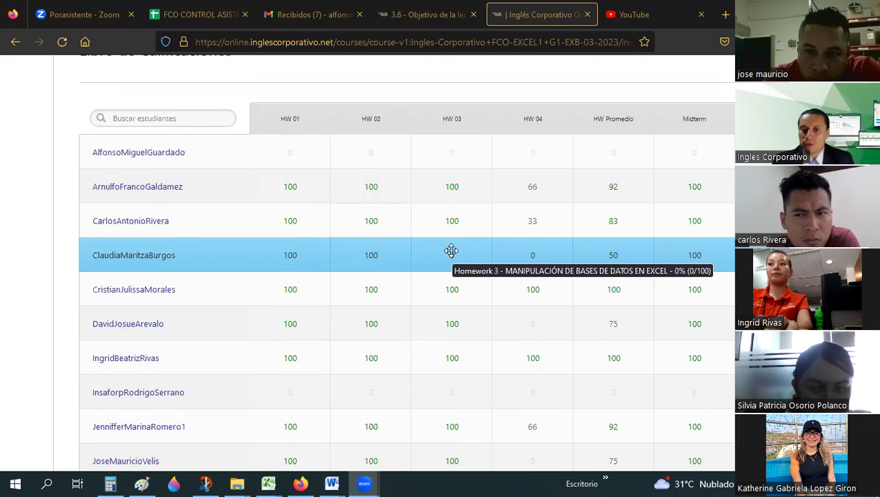
scroll(452, 250, down, 3)
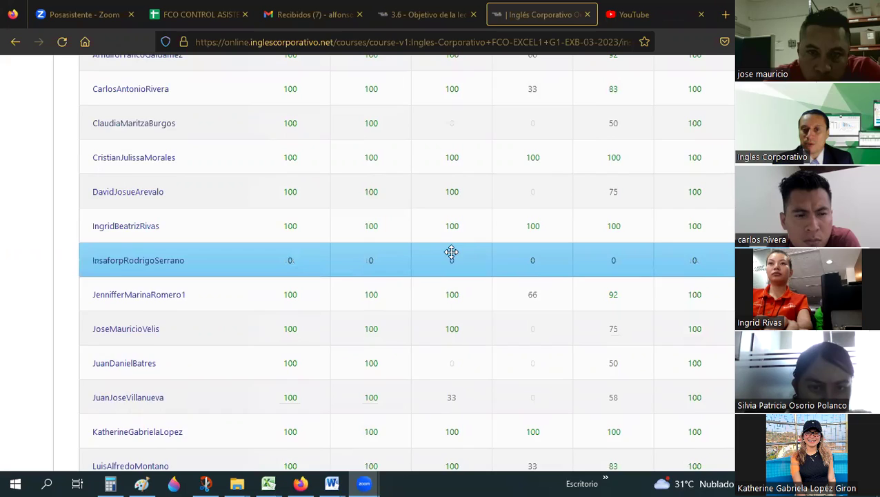
scroll(451, 252, down, 3)
scroll(453, 253, down, 2)
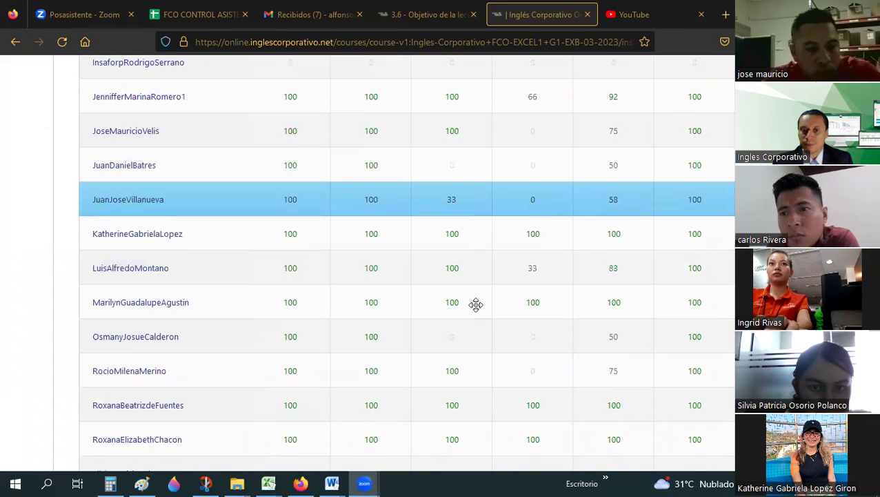
scroll(475, 304, down, 2)
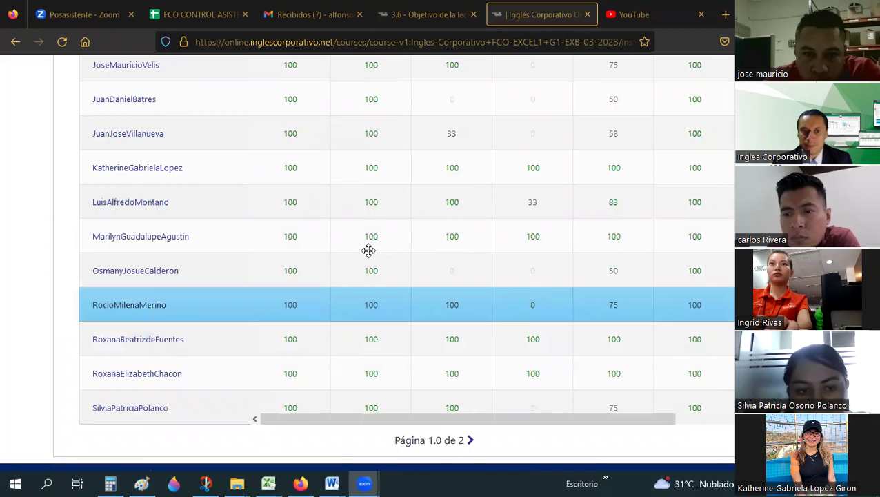
scroll(368, 250, up, 2)
scroll(368, 249, up, 2)
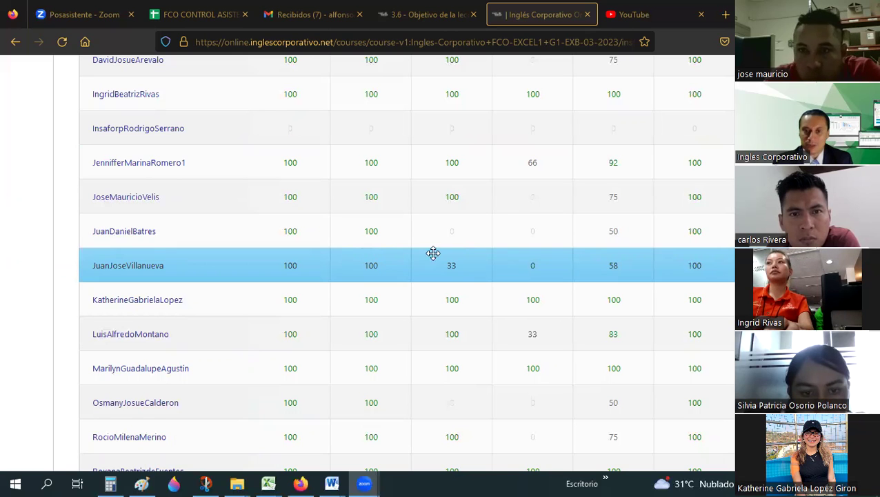
scroll(472, 246, up, 2)
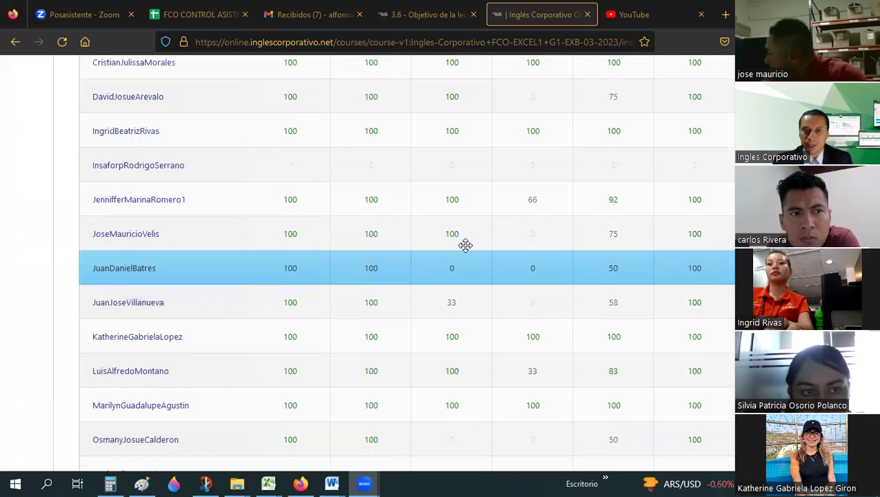
scroll(466, 245, up, 1)
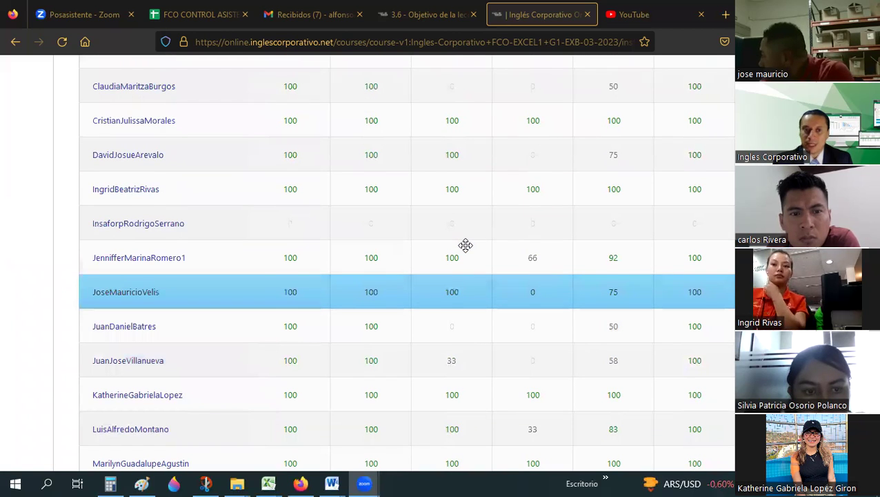
scroll(465, 246, up, 5)
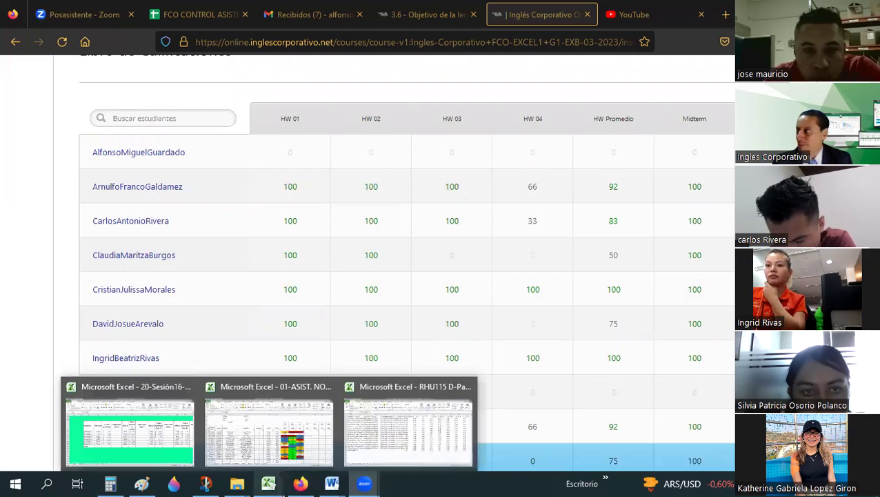
mouse_move(364, 483)
click(293, 427)
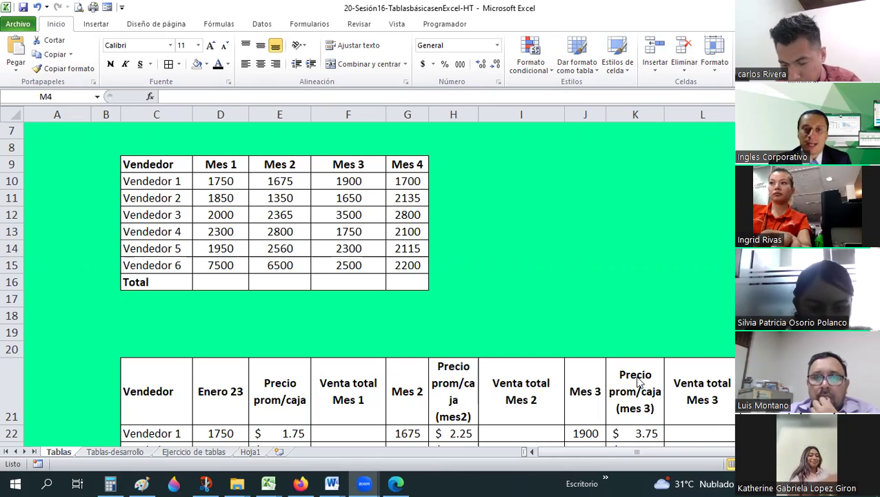
scroll(217, 303, up, 1)
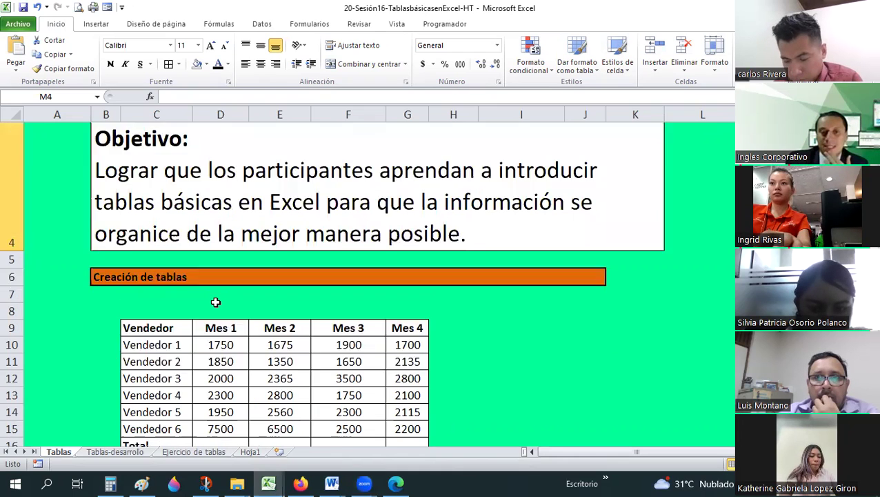
scroll(216, 302, up, 1)
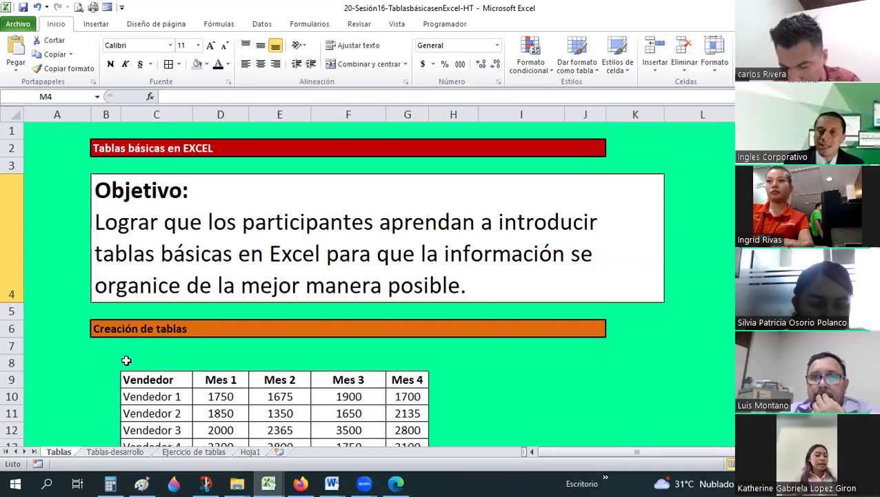
scroll(127, 360, down, 3)
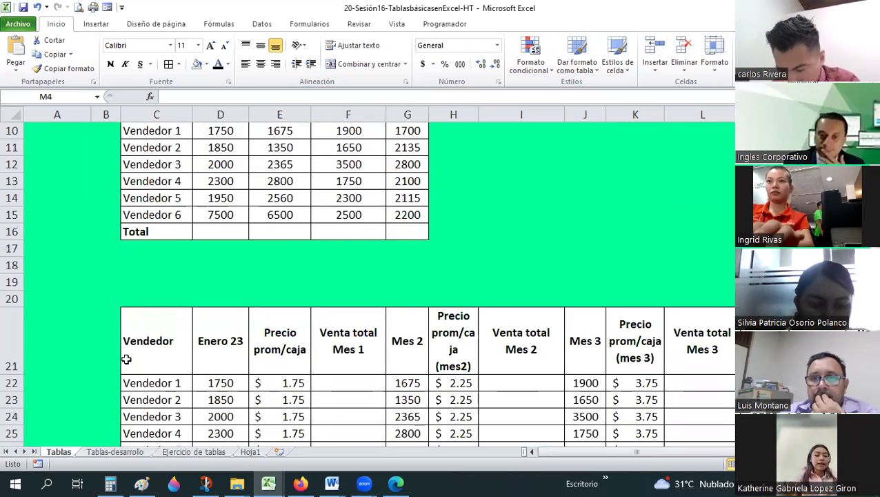
scroll(127, 360, up, 1)
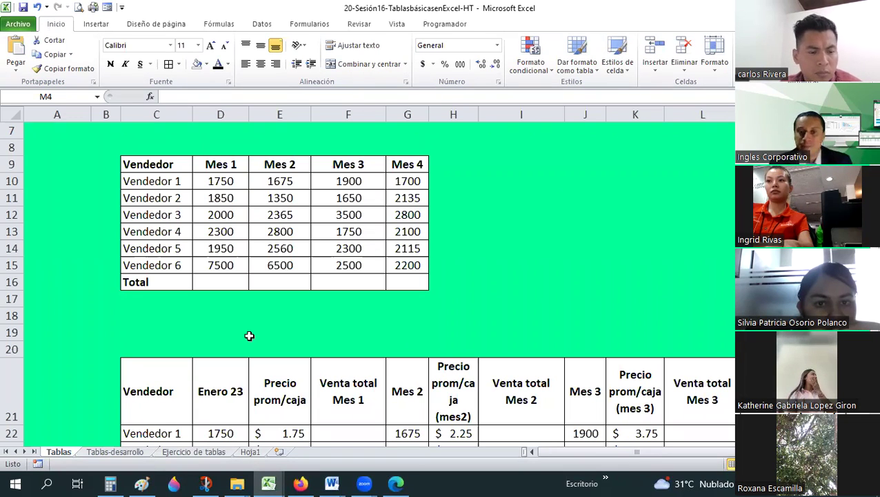
click(518, 209)
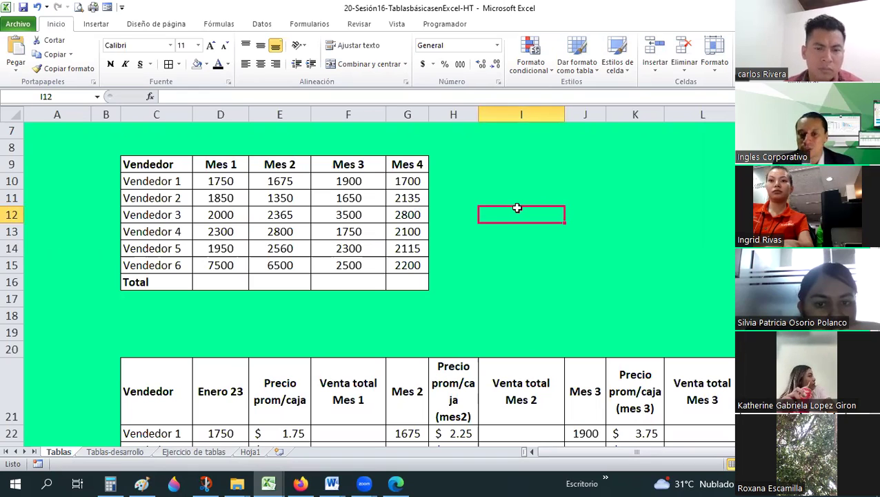
click(514, 159)
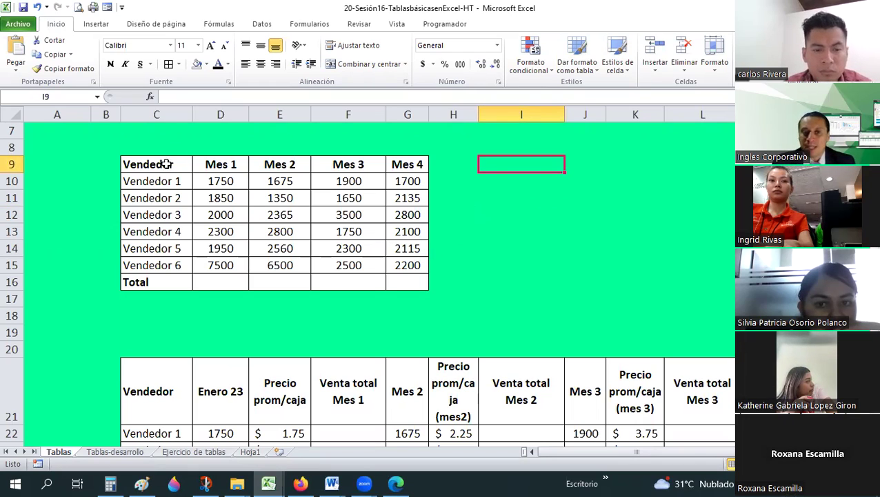
drag(385, 236, 407, 282)
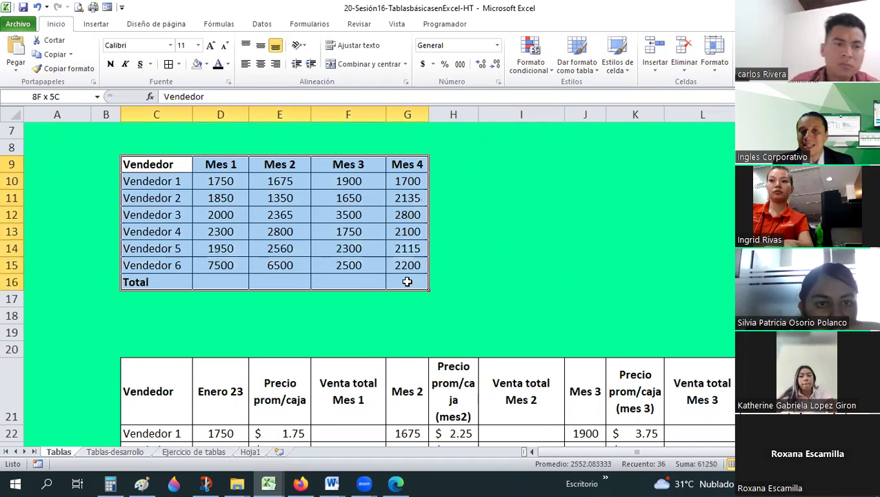
click(324, 218)
drag(178, 162, 174, 265)
mouse_move(232, 176)
mouse_down()
mouse_move(363, 212)
mouse_move(409, 269)
mouse_up()
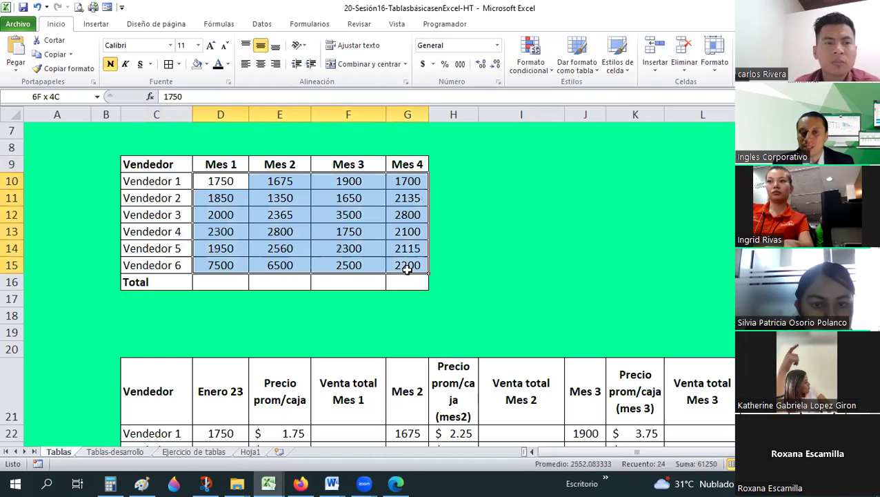
click(410, 269)
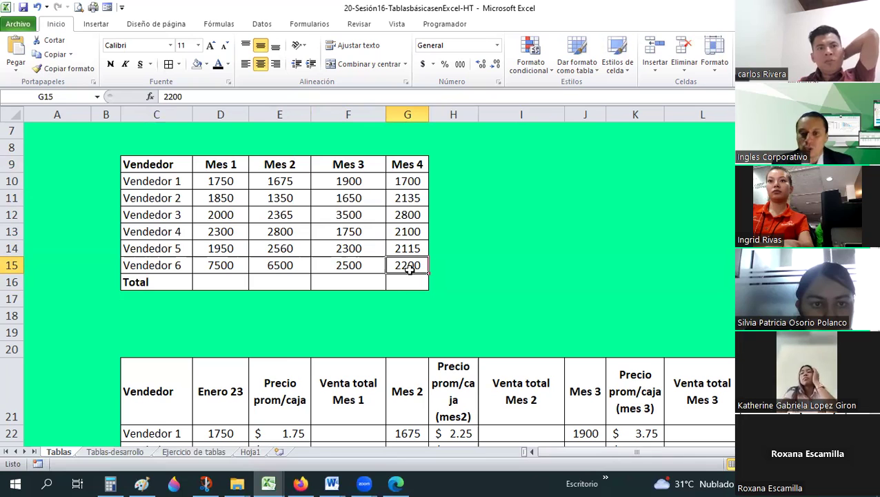
scroll(410, 270, down, 2)
scroll(266, 318, down, 2)
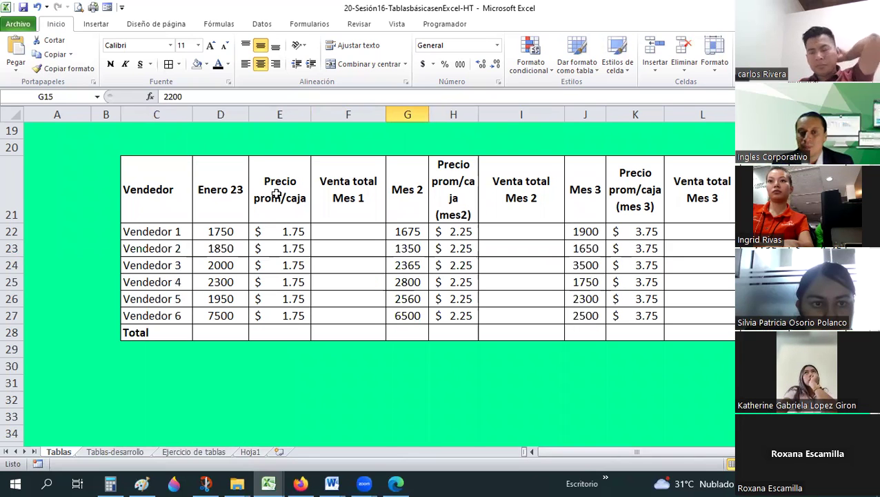
click(276, 232)
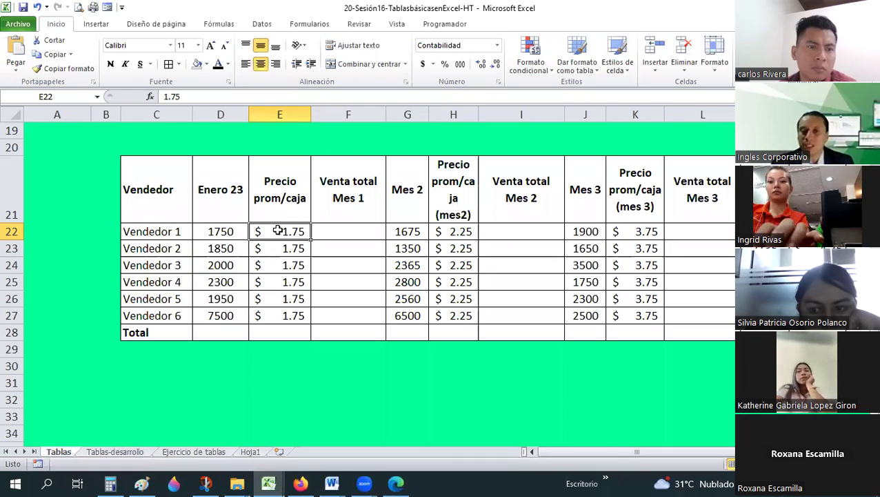
key(Right)
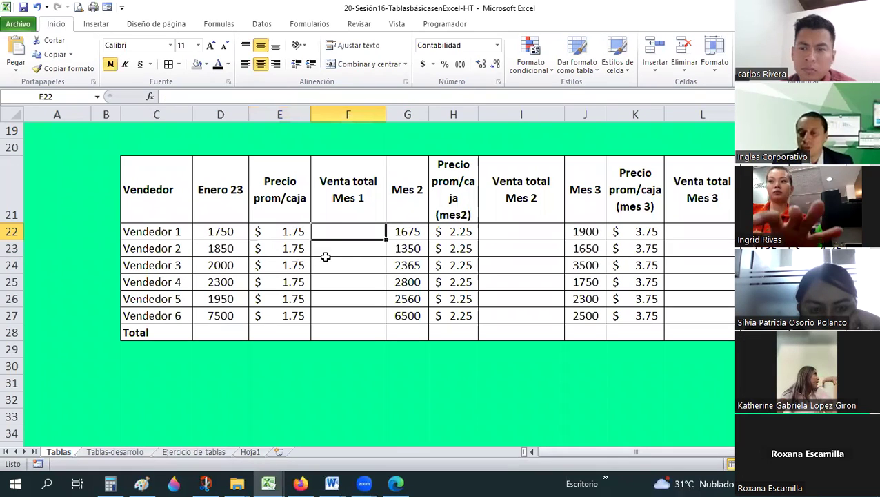
click(420, 232)
click(585, 232)
key(Right)
key(Right)
scroll(581, 278, right, 3)
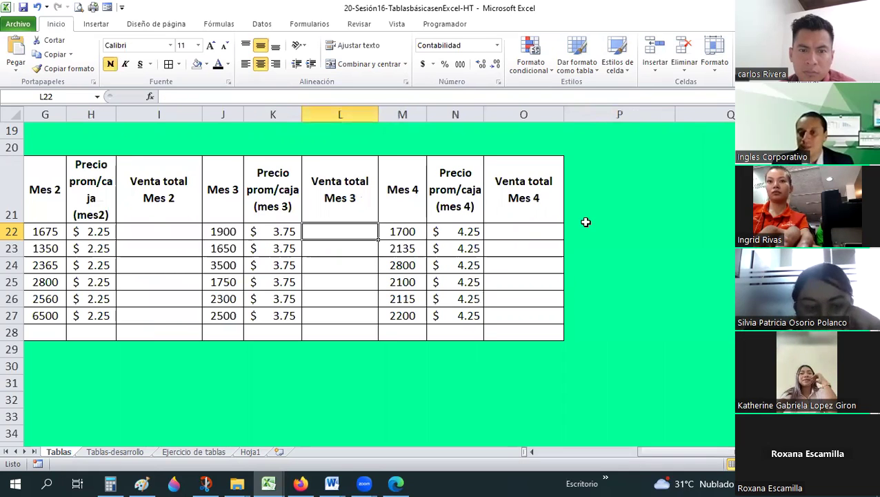
drag(587, 173, 587, 337)
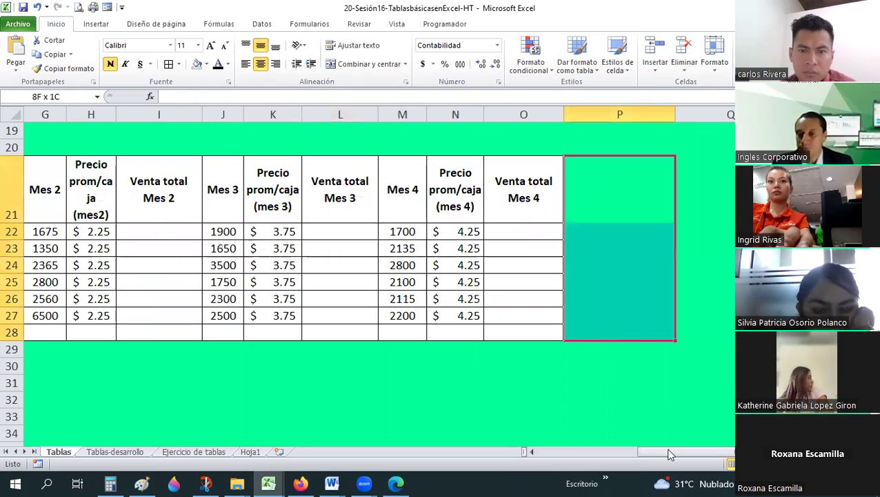
scroll(256, 249, left, 3)
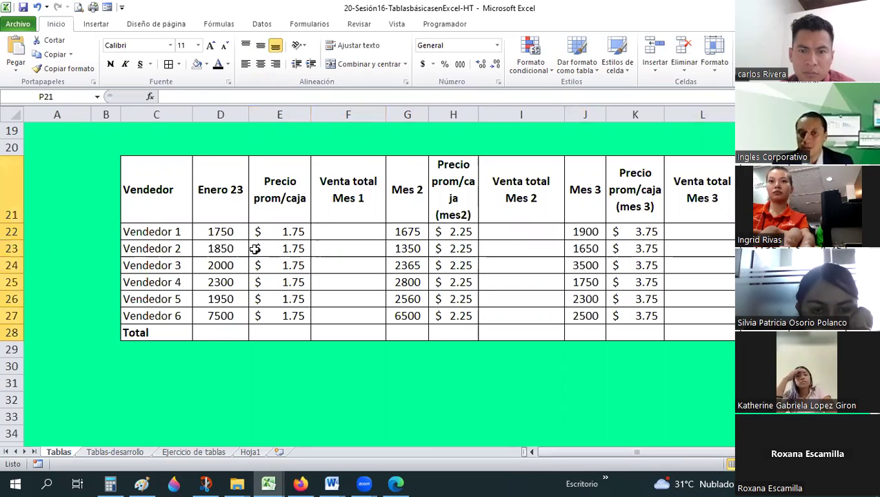
click(288, 332)
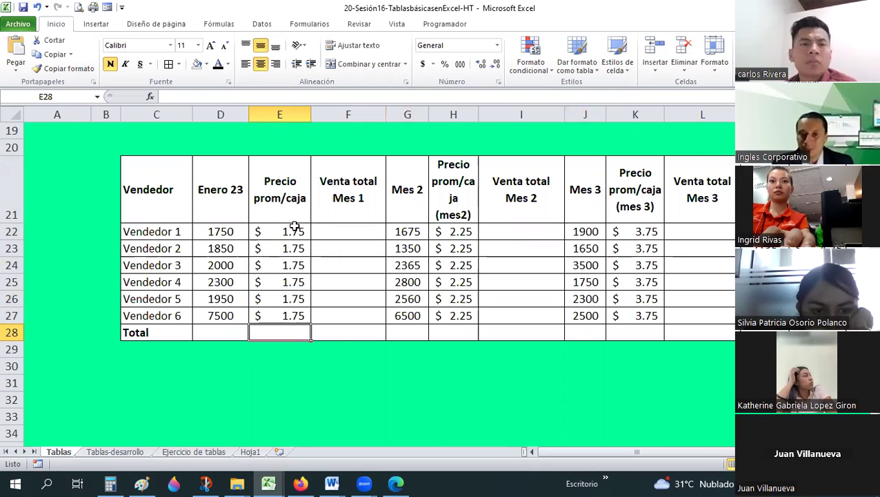
click(342, 330)
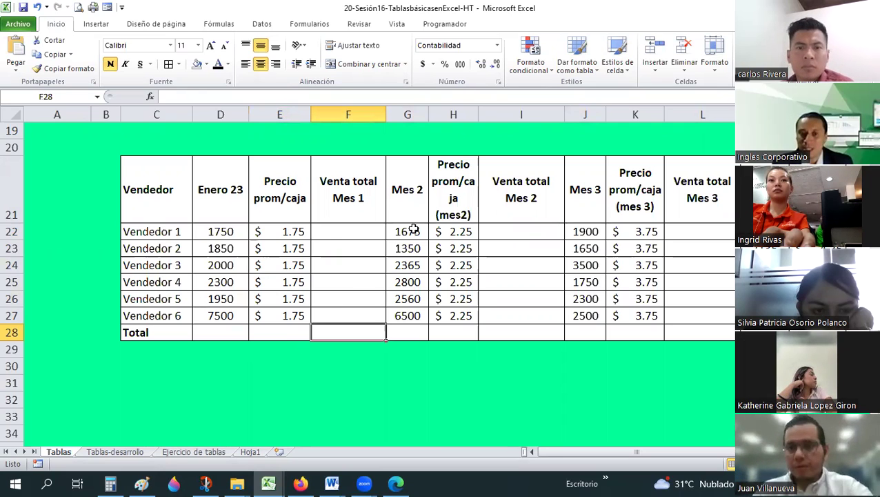
click(354, 230)
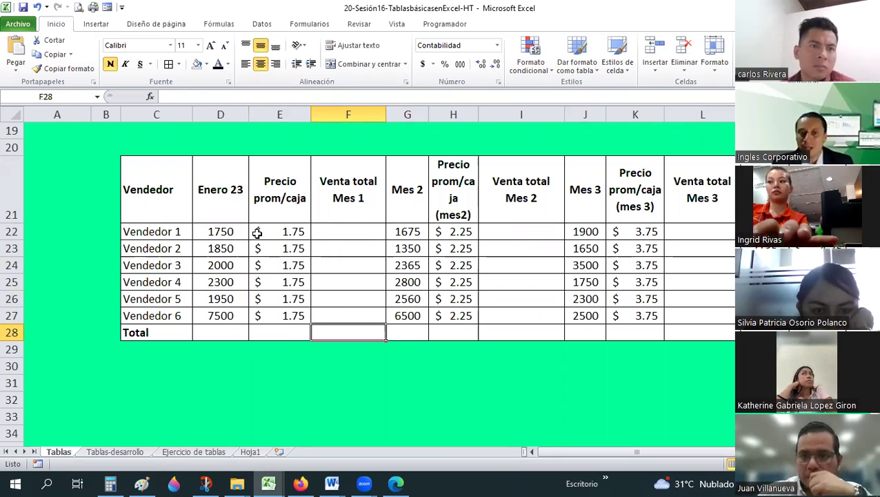
click(152, 249)
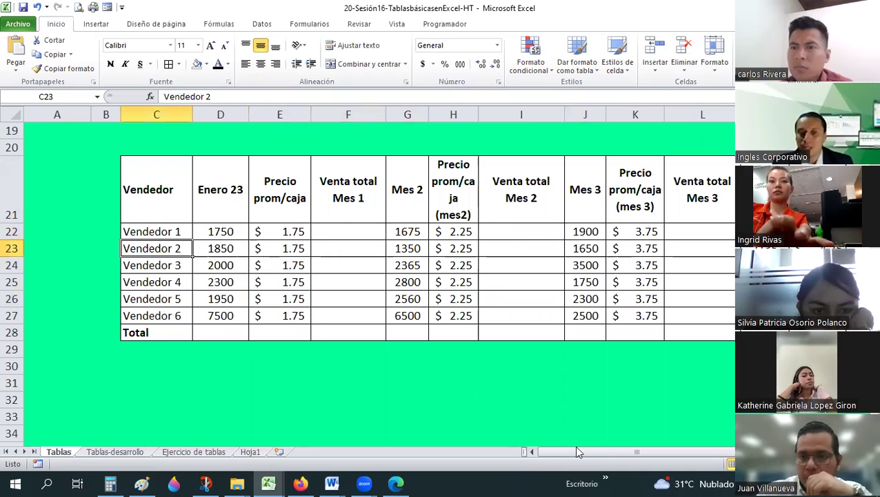
click(152, 282)
scroll(672, 232, right, 5)
click(690, 231)
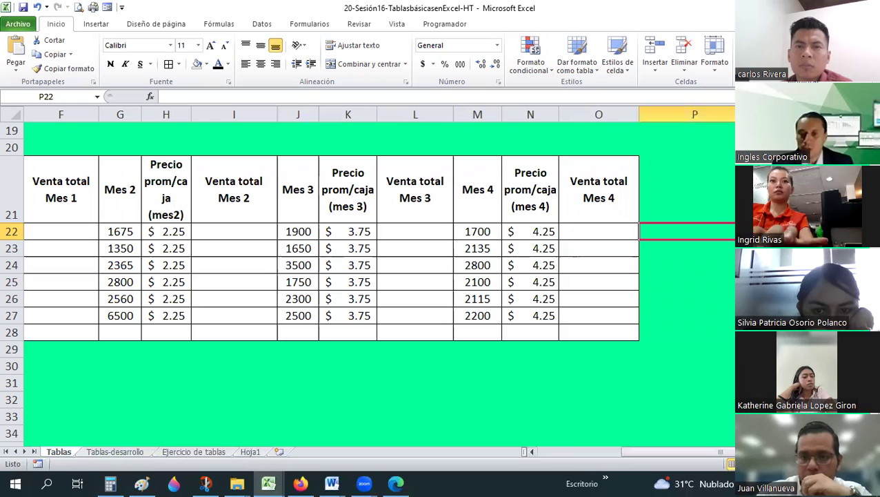
scroll(247, 282, up, 3)
scroll(247, 281, left, 4)
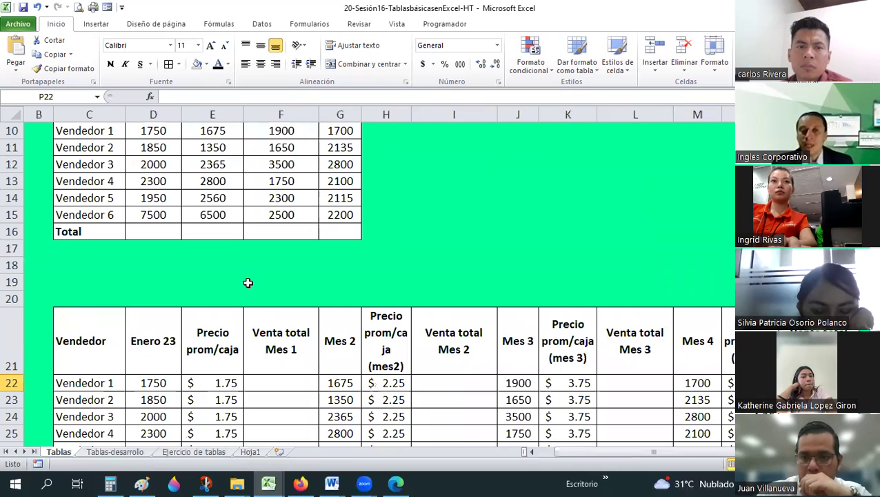
scroll(247, 282, down, 1)
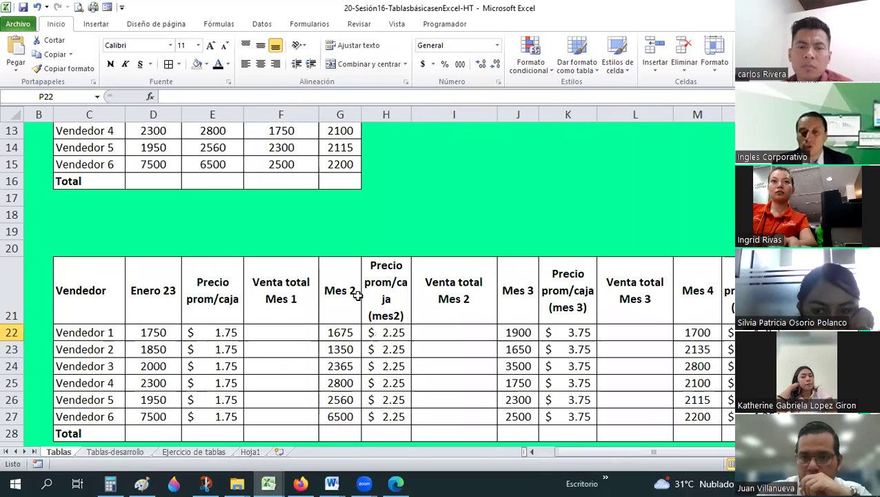
click(347, 292)
key(Left)
key(Left)
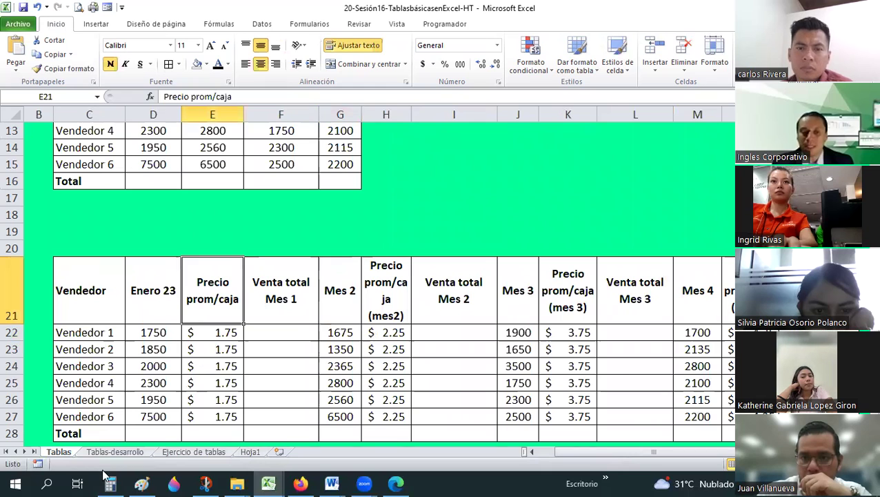
key(ctrl+Page_Down)
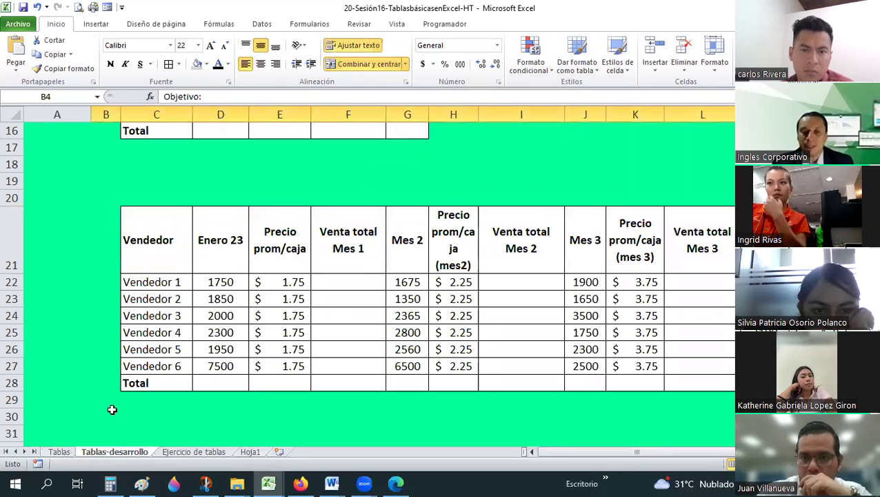
key(ctrl+Page_Up)
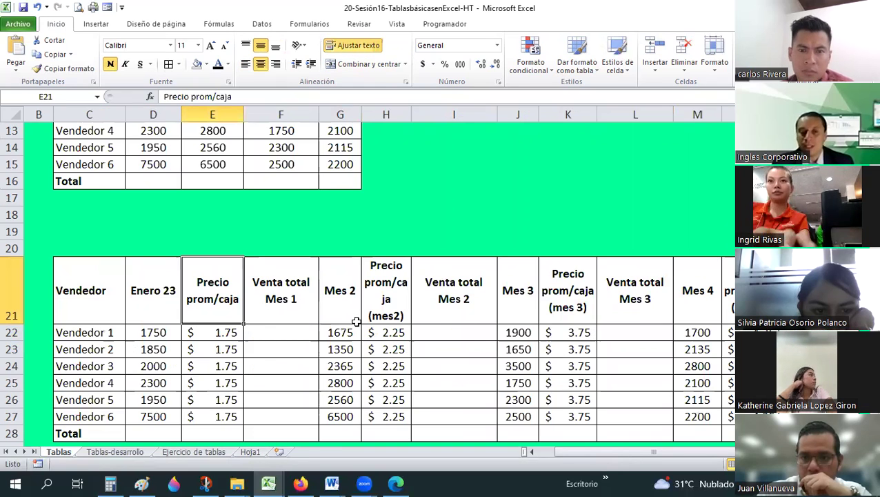
scroll(91, 251, down, 1)
click(284, 237)
click(347, 254)
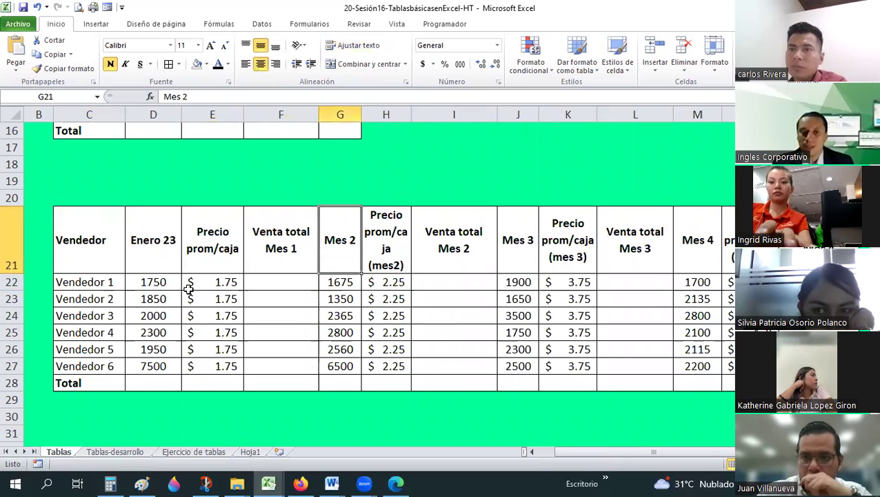
click(143, 315)
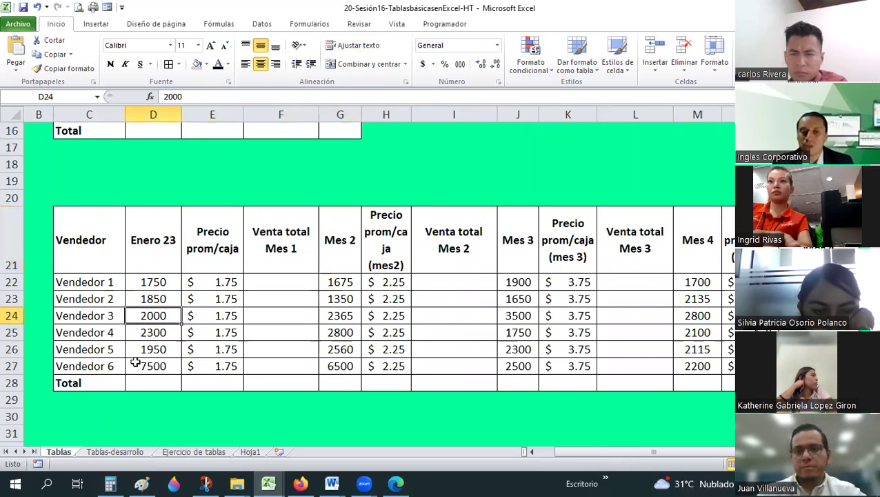
key(ctrl+Down)
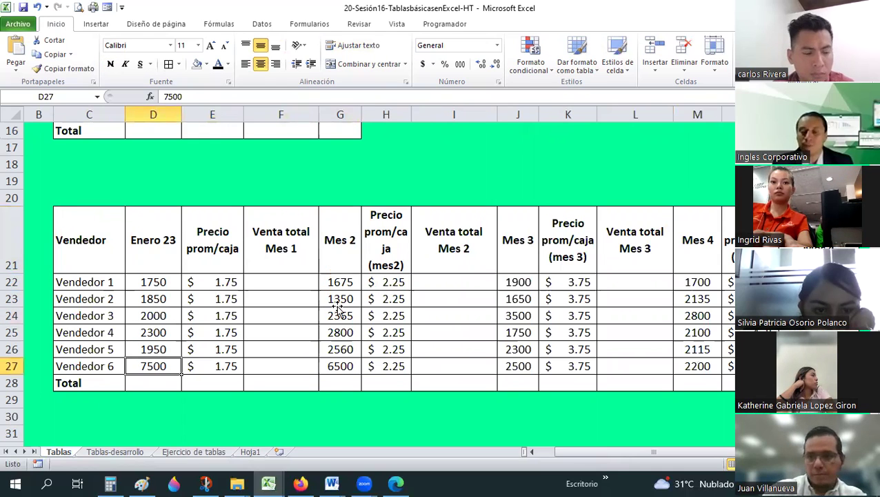
click(334, 298)
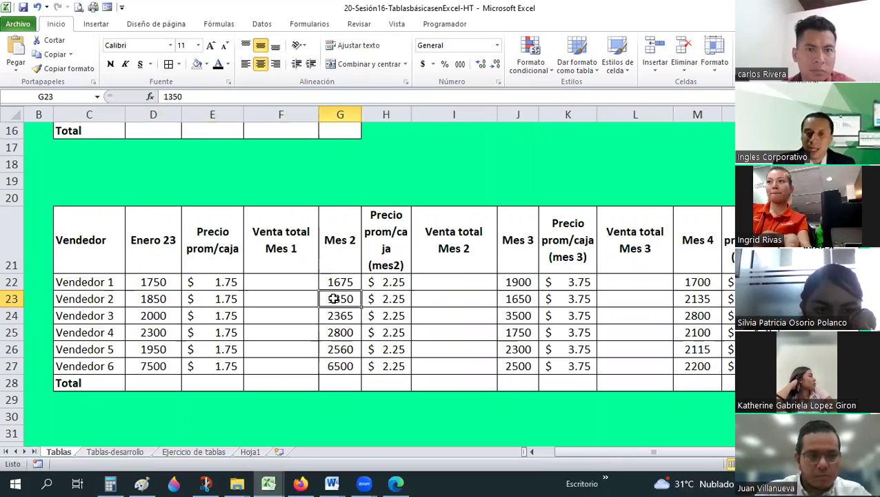
click(288, 285)
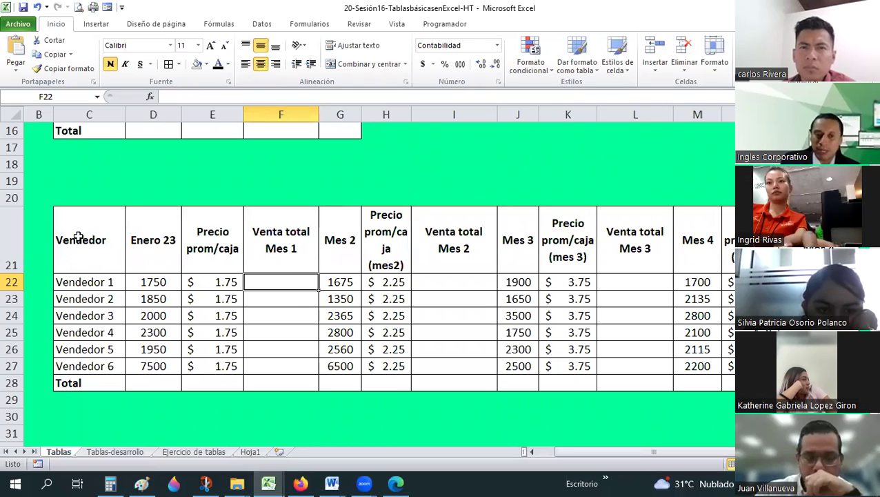
Step: Put a thick outside border around D21:F28, the Enero 23 through Venta total Mes 1 block
drag(149, 239, 277, 380)
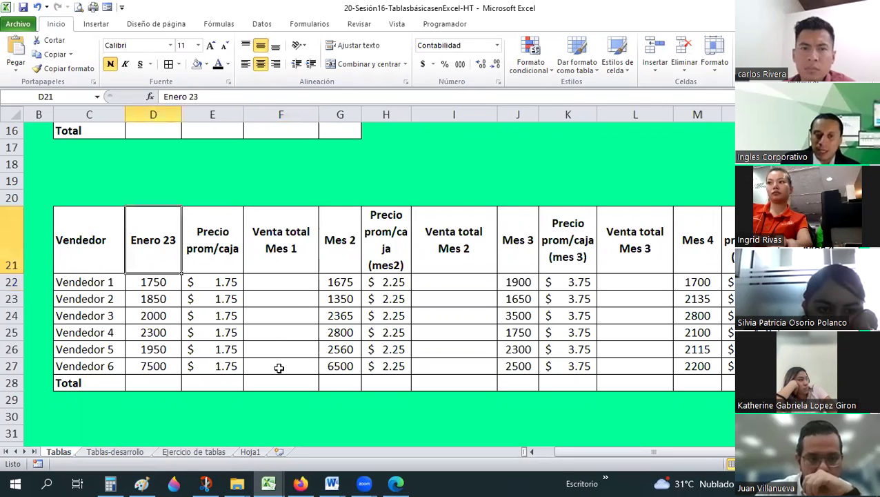
click(179, 63)
click(223, 195)
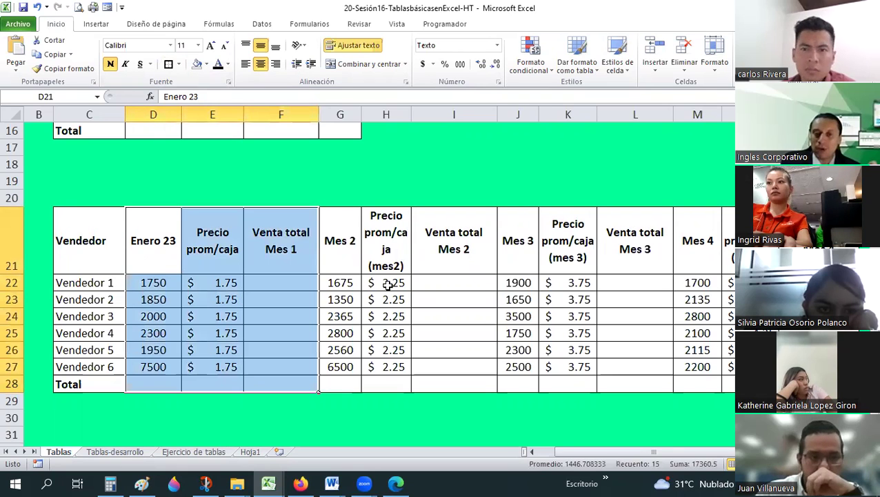
drag(454, 240, 385, 240)
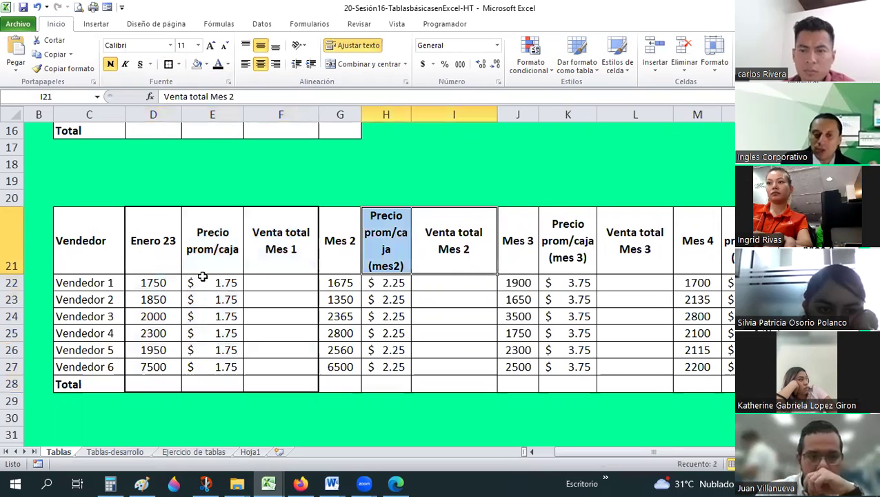
click(274, 282)
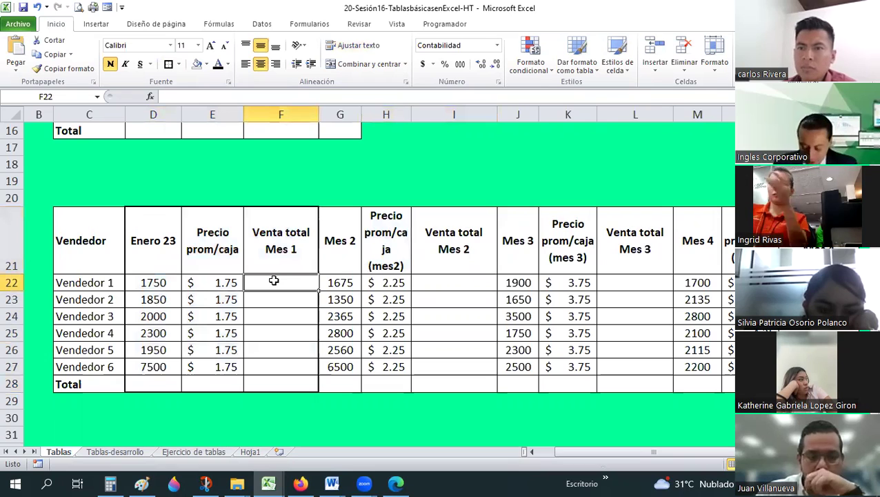
Step: Enter =D22*E22 as Vendedor 1's Venta total Mes 1, giving 3062.5
text(=)
key(Left)
key(Left)
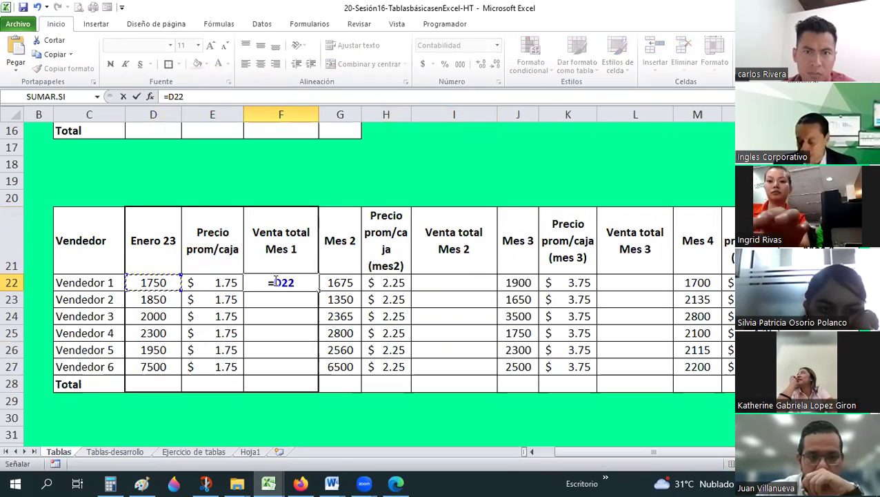
text(*)
key(Left)
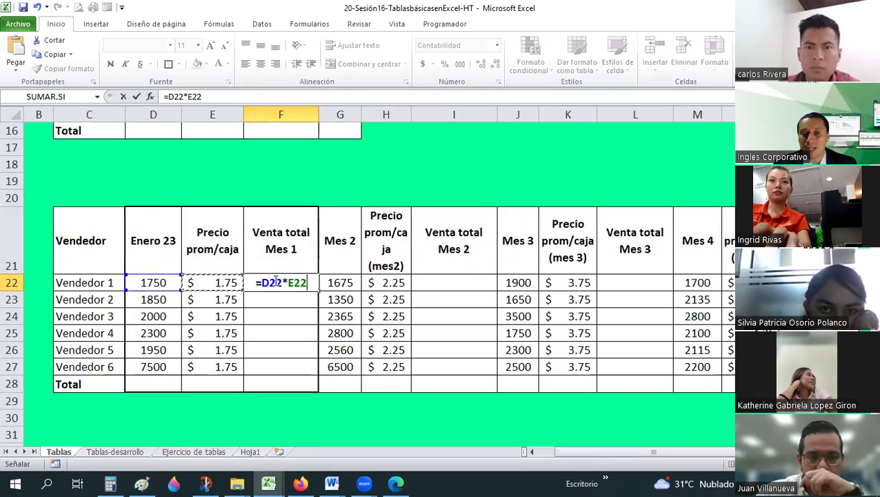
key(Return)
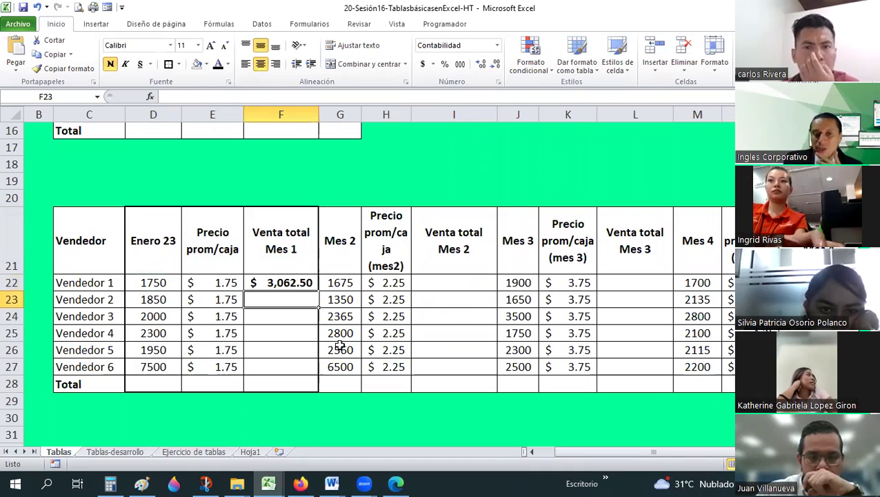
click(291, 281)
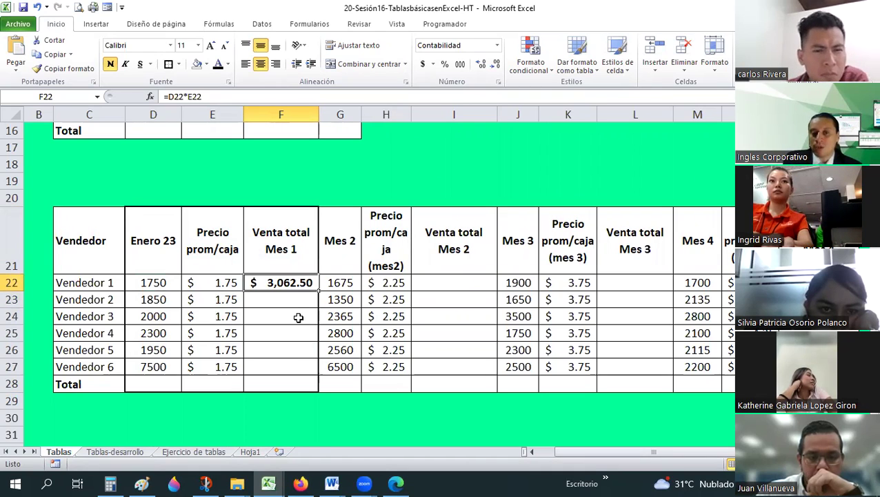
Step: Set the Venta total Mes 1 cells down to Total to the General number format
shift+click(290, 384)
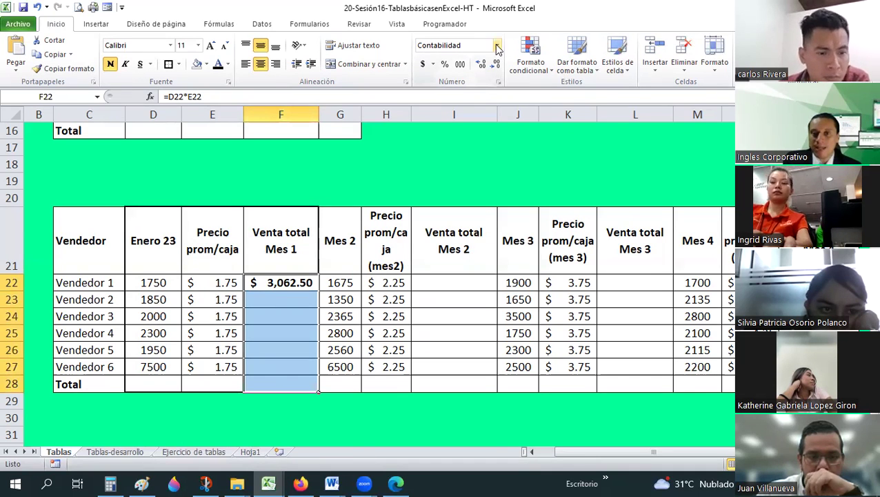
click(455, 45)
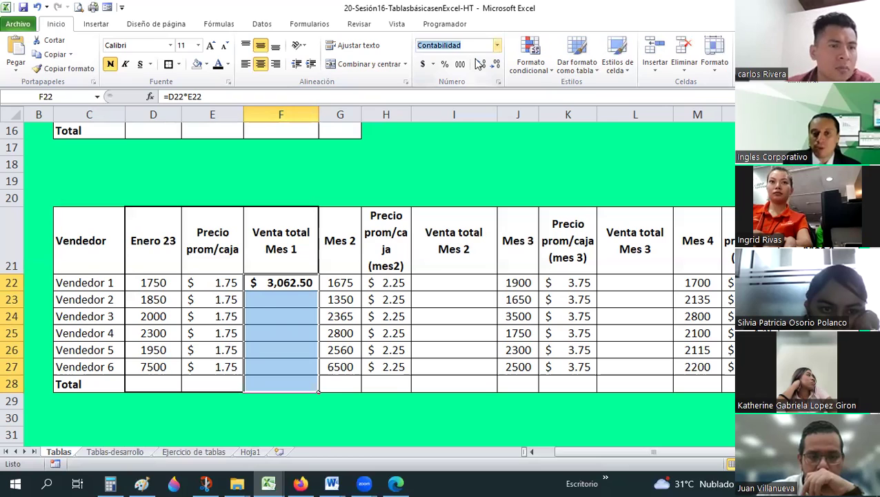
text(General)
key(Return)
click(266, 334)
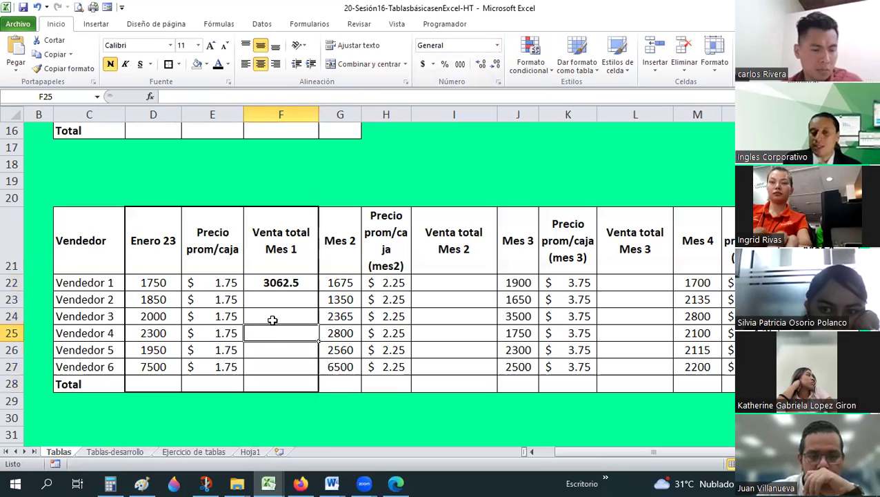
Step: Apply the Contabilidad (Accounting) format to Venta total Mes 1 cells F22:F27
click(283, 283)
drag(295, 375, 297, 382)
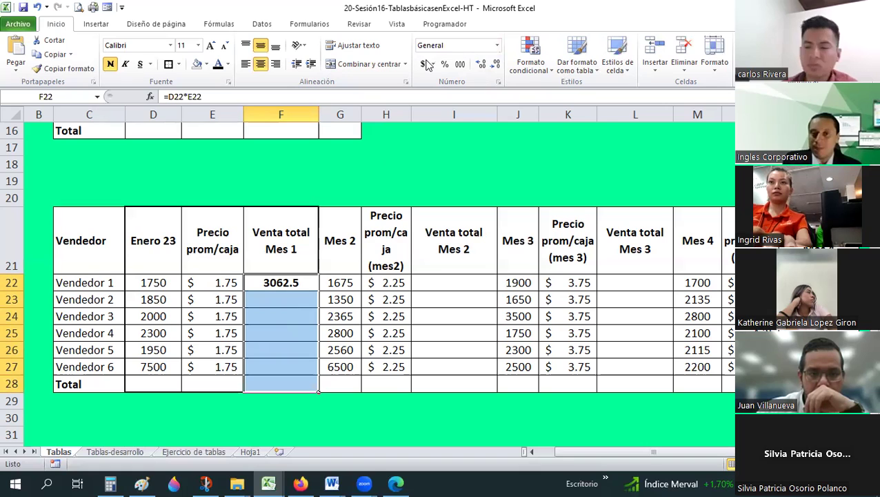
click(498, 46)
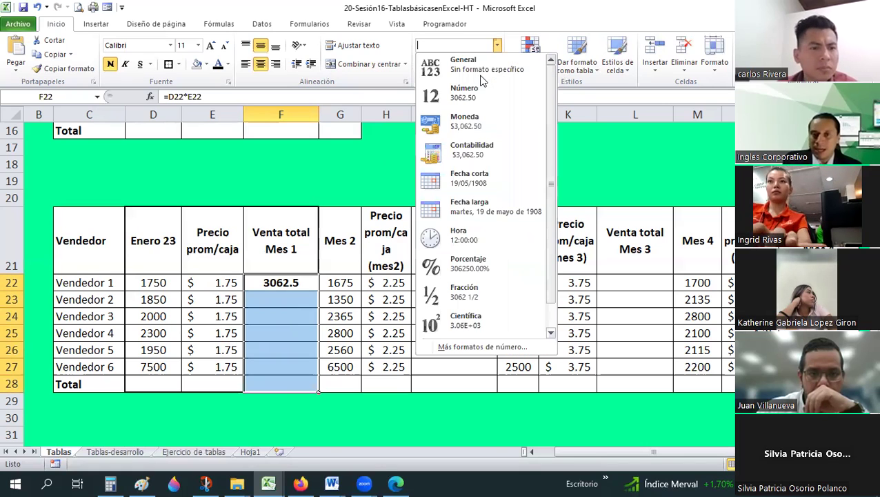
click(481, 153)
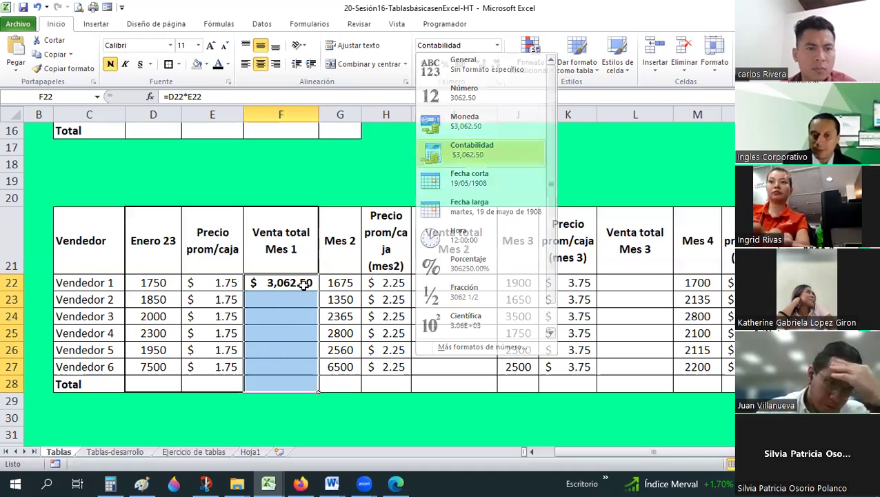
click(280, 299)
Step: Compare Vendedor 1's total formula with the still-empty totals of Vendedores 2, 5 and 6
click(283, 284)
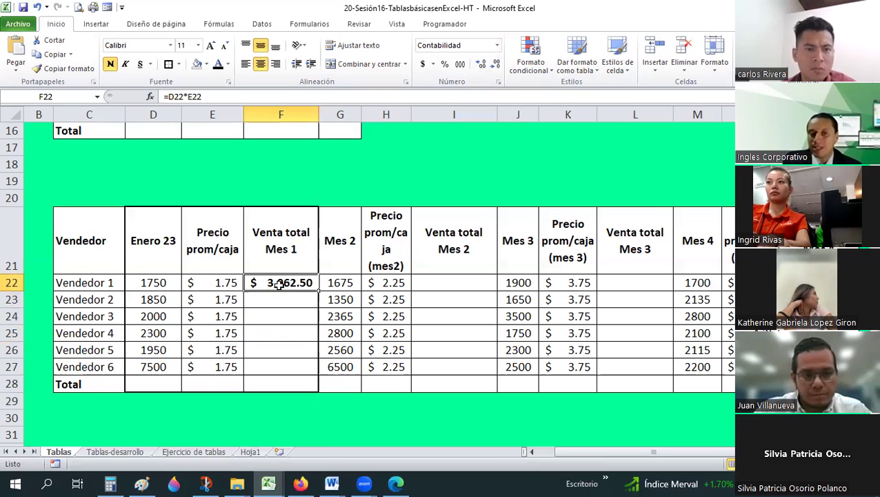
click(263, 349)
click(259, 371)
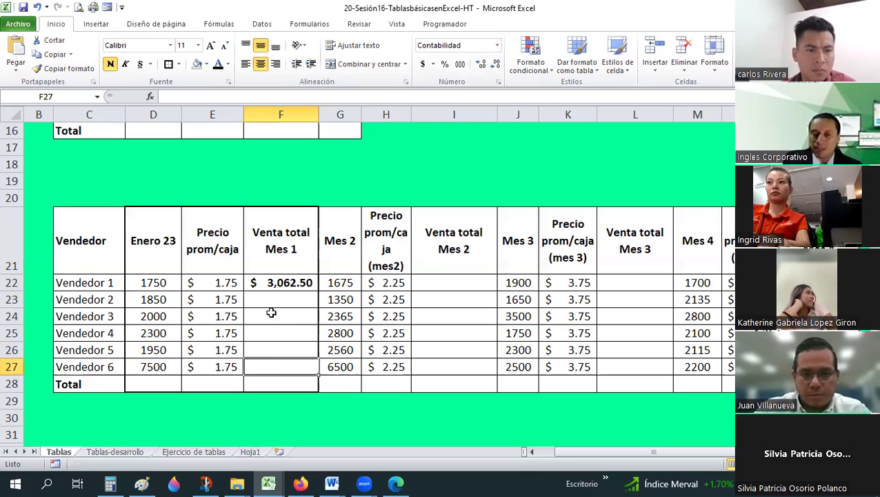
click(276, 285)
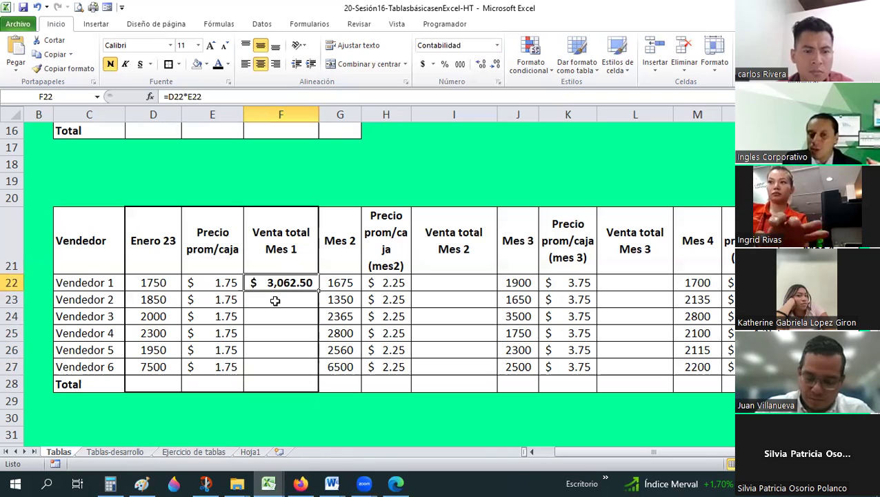
click(276, 302)
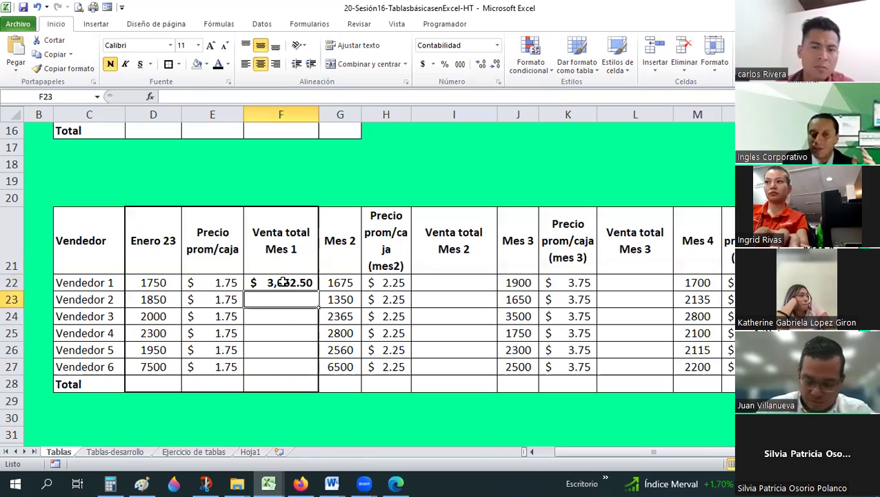
click(283, 282)
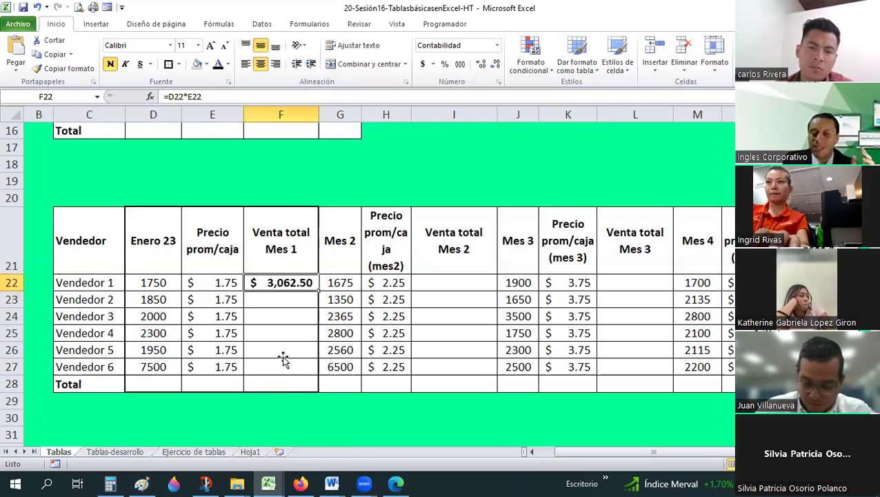
click(282, 356)
click(260, 366)
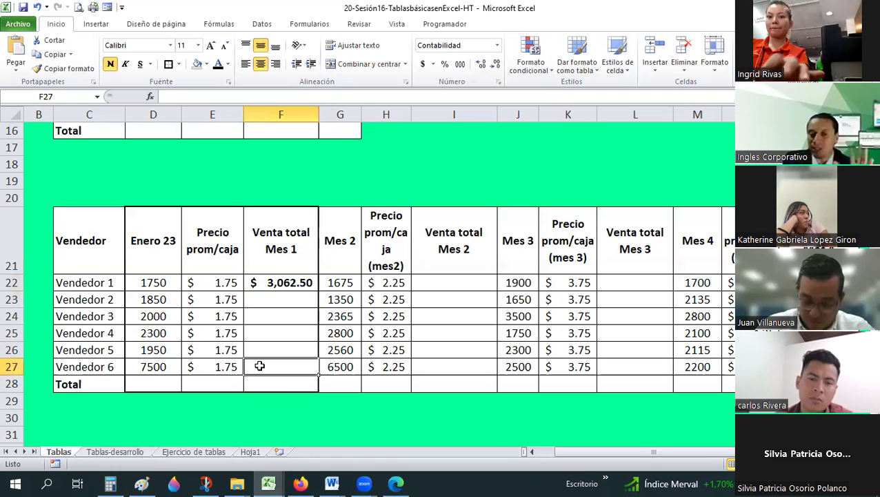
Step: Fill Vendedor 1's total formula down F22:F27 for all six vendors
click(314, 286)
drag(318, 291, 316, 297)
drag(313, 348, 309, 371)
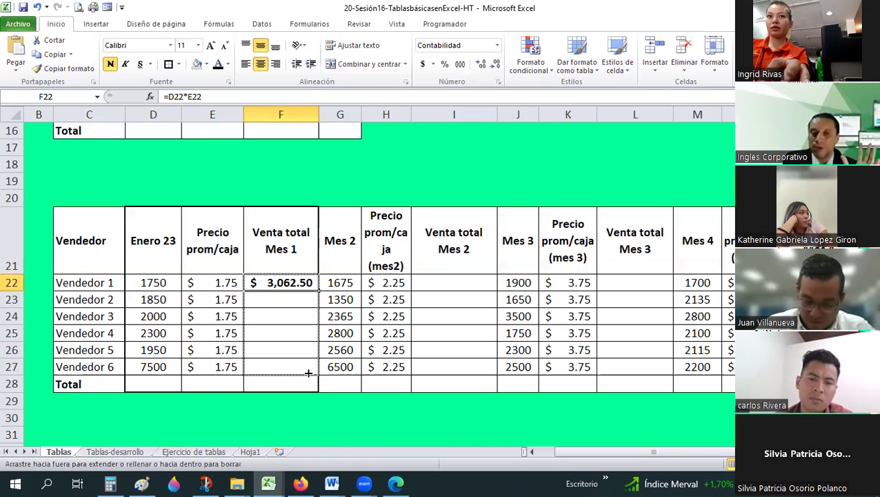
drag(257, 432, 257, 431)
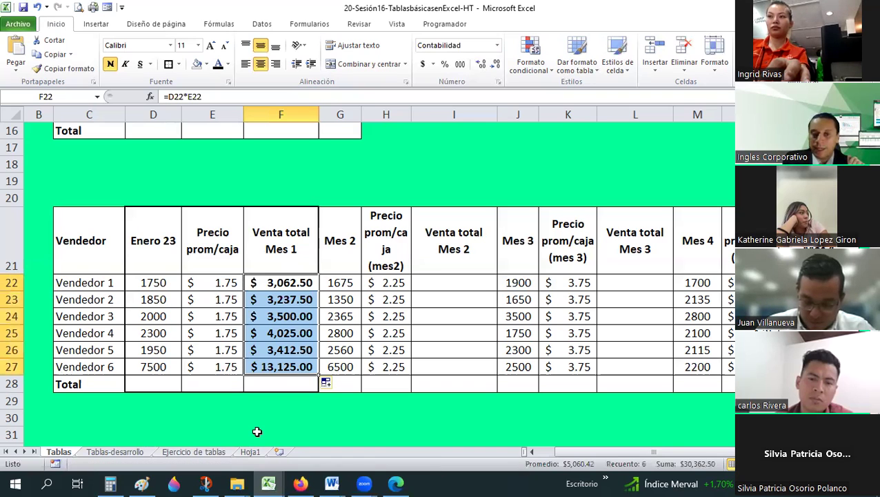
click(278, 374)
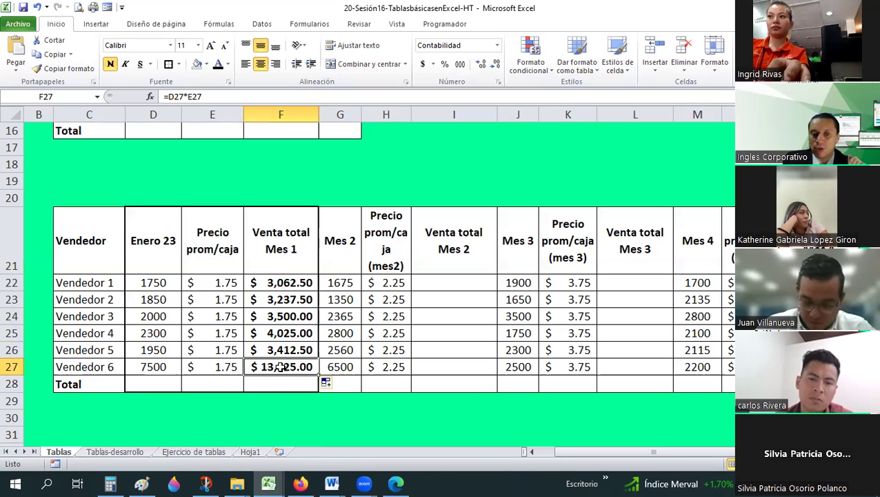
Step: Make the six Venta total Mes 1 values bold
drag(281, 283, 281, 366)
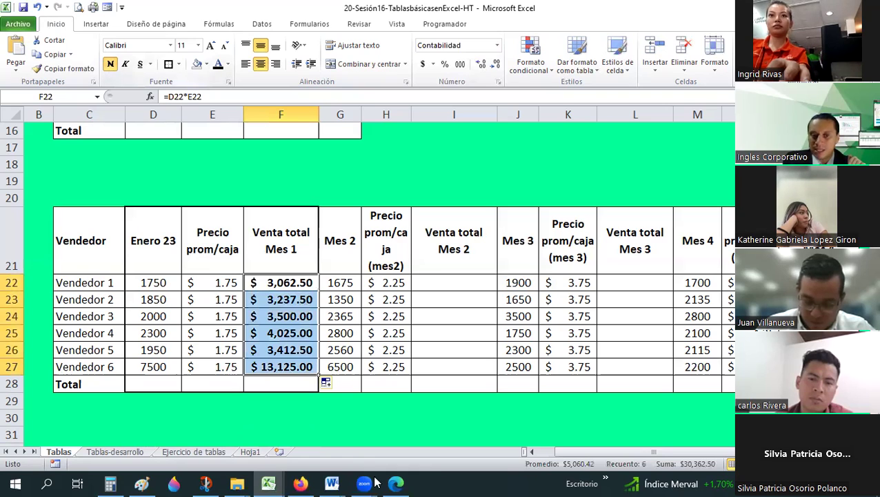
click(111, 64)
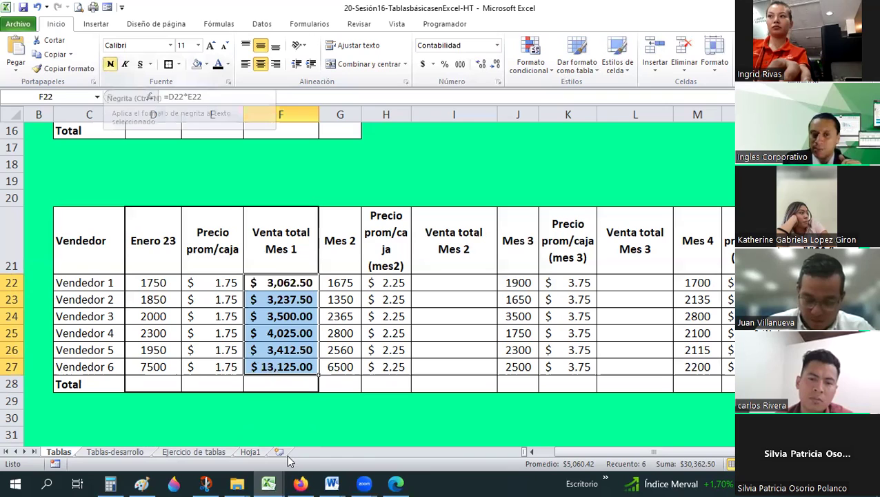
click(282, 383)
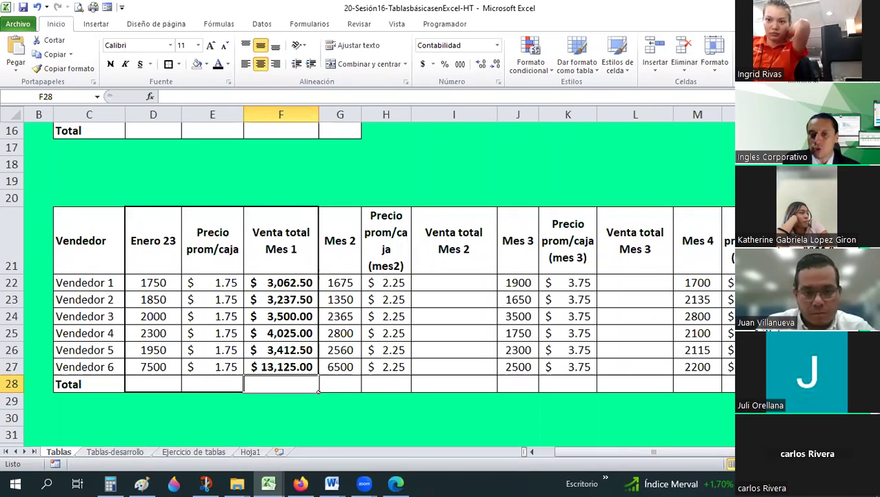
Step: AutoSum the six Mes 1 totals into the Total row ($30,362.50) and bold it
key(alt+equal)
key(ctrl+Return)
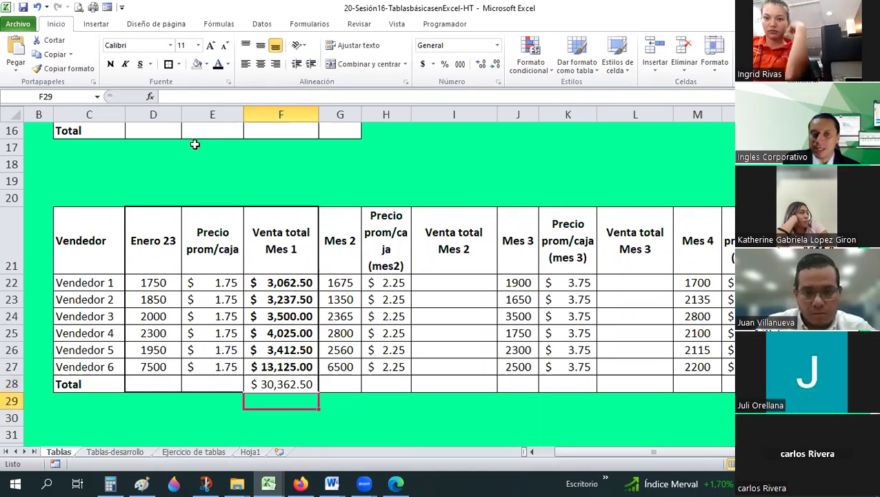
click(112, 64)
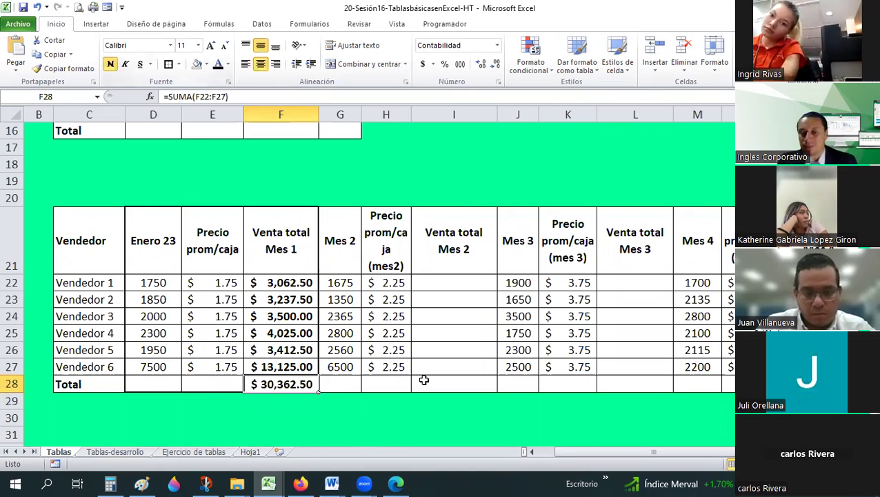
click(424, 380)
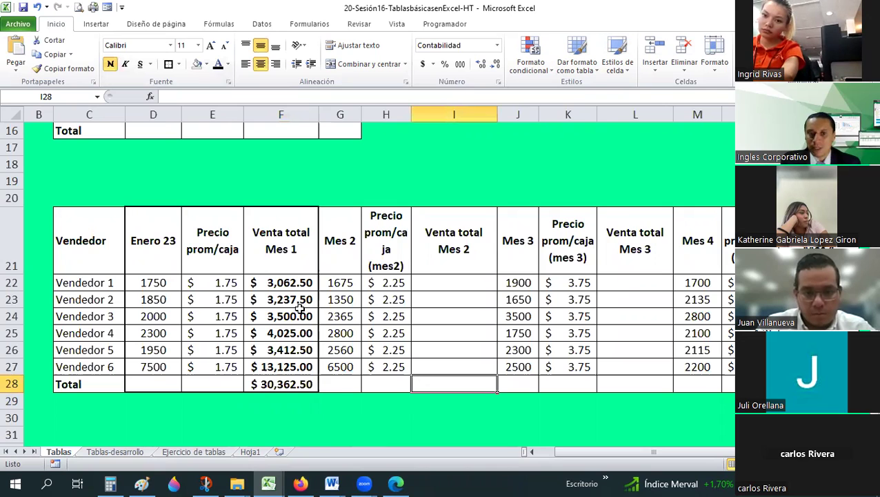
Step: Review the Mes 2 headings and the Mes 2 box prices for the vendors
scroll(298, 309, up, 1)
scroll(207, 157, up, 2)
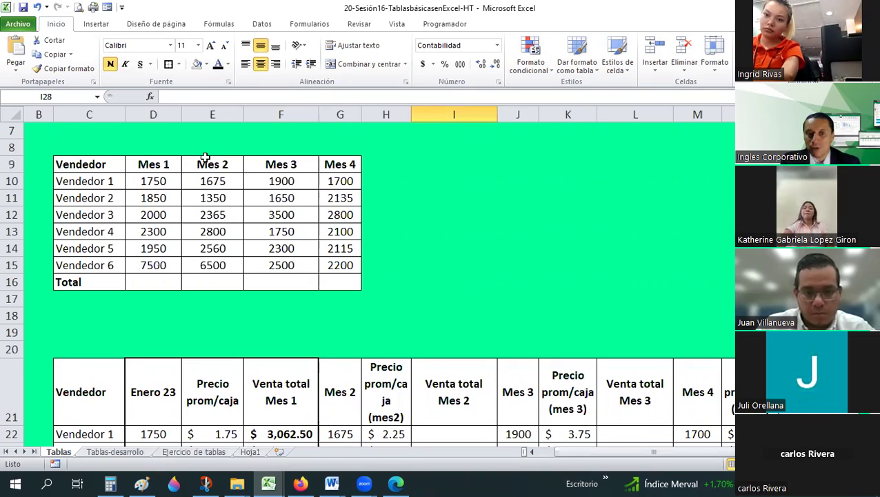
click(206, 158)
click(281, 392)
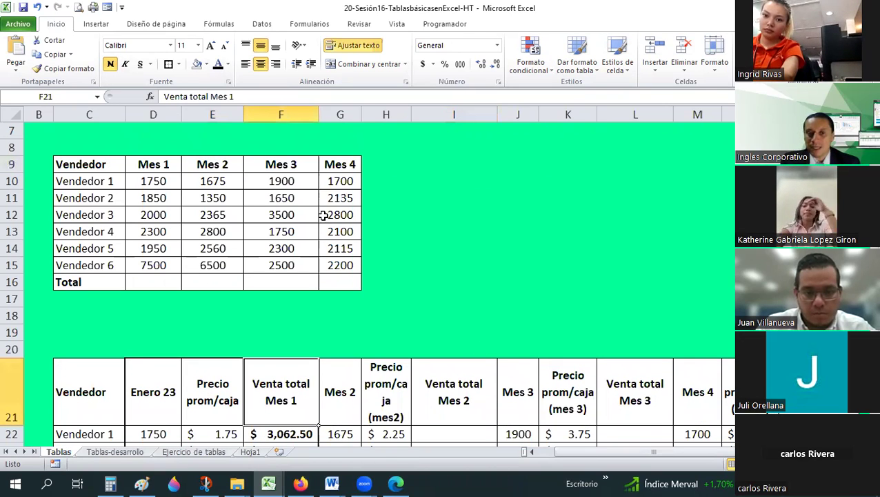
key(ctrl+Up)
key(ctrl+Up)
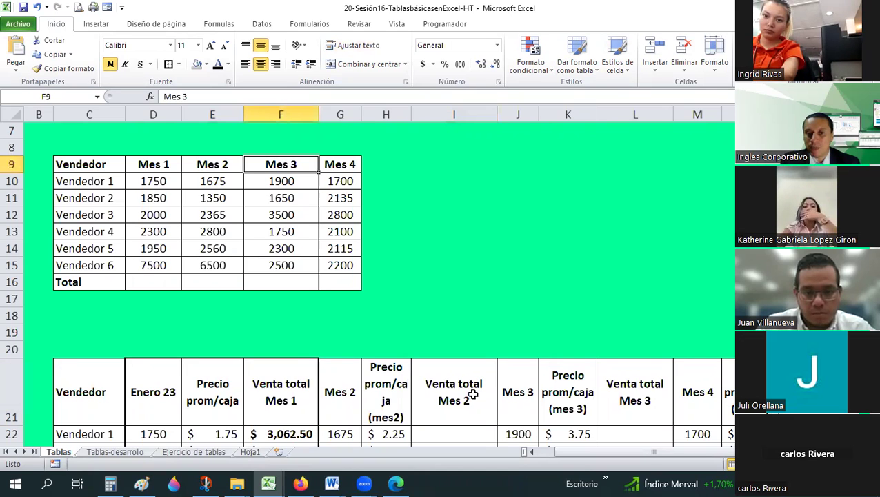
scroll(492, 392, down, 1)
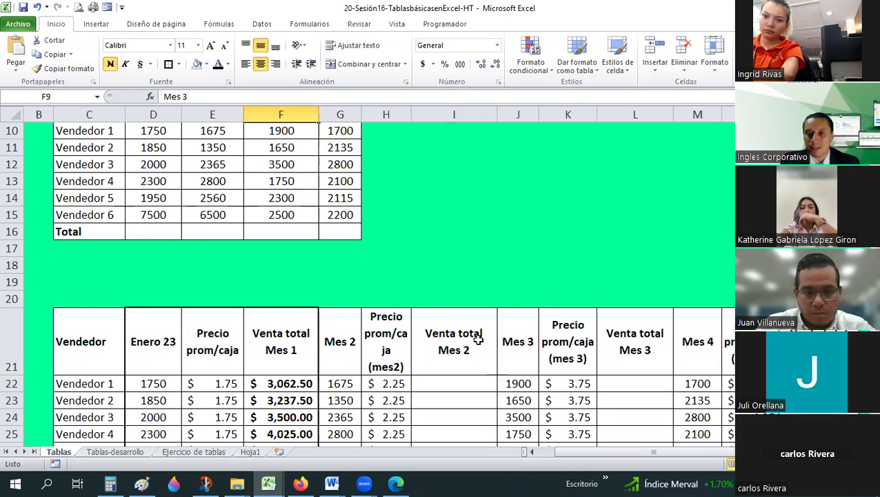
scroll(383, 348, down, 1)
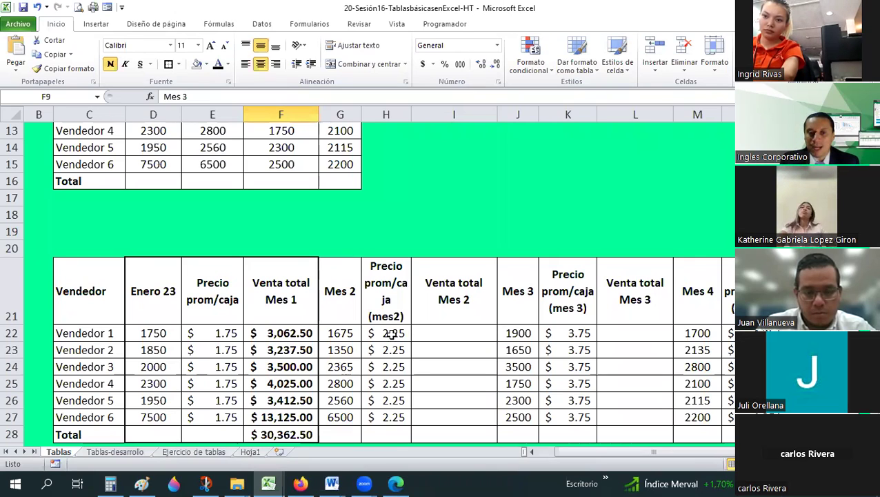
click(383, 381)
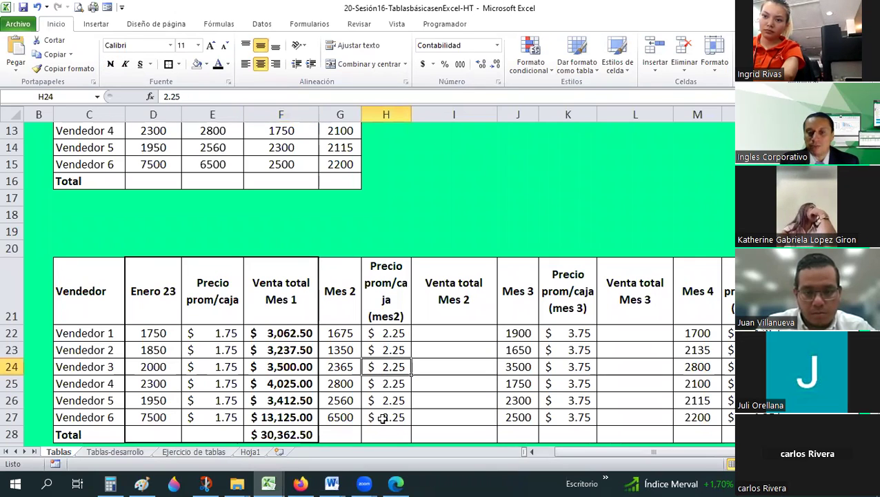
click(383, 417)
scroll(358, 373, down, 1)
Step: Copy the Mes 1 total formulas and their sum into Venta total Mes 2, I22:I28
drag(280, 285, 281, 366)
key(ctrl+c)
click(429, 280)
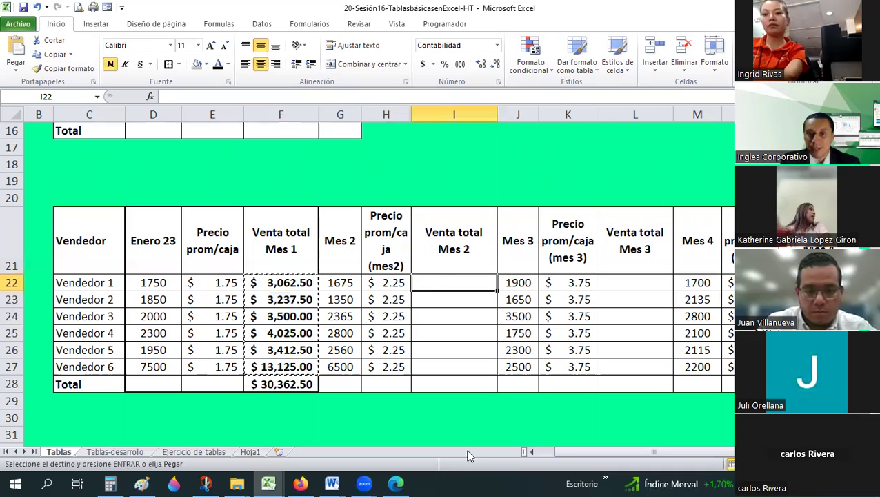
key(ctrl+v)
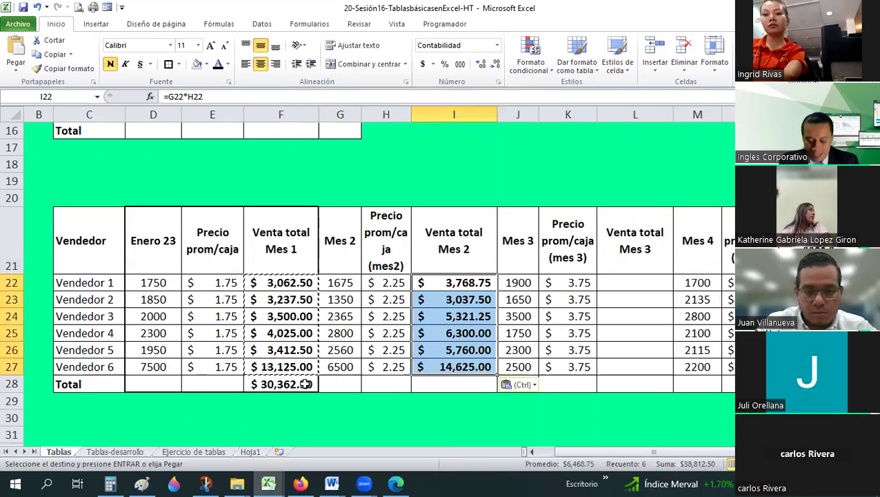
click(305, 384)
click(433, 382)
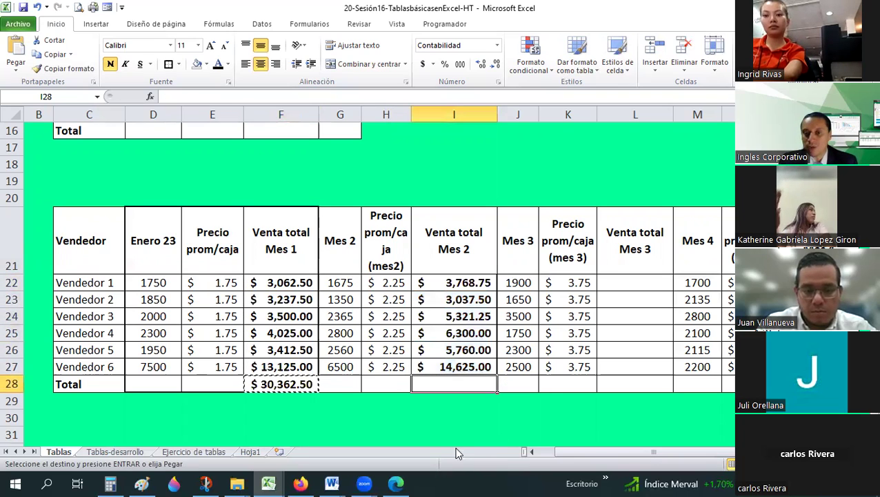
key(Return)
Step: Inspect I22's formula =G22*H22 to confirm it uses the Mes 2 units and price
click(450, 282)
key(F2)
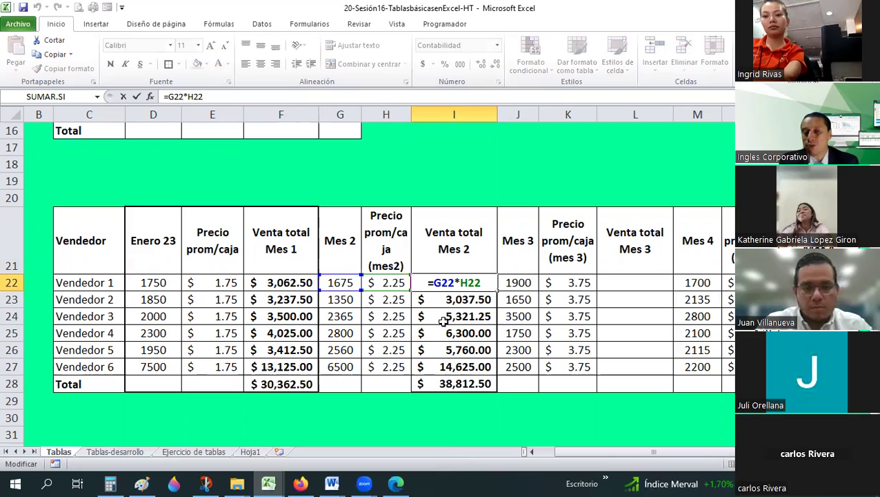
click(340, 283)
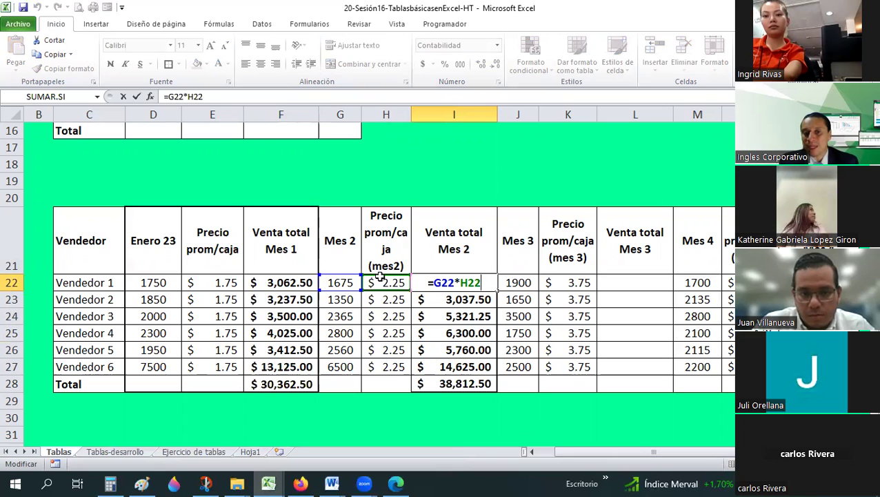
click(542, 428)
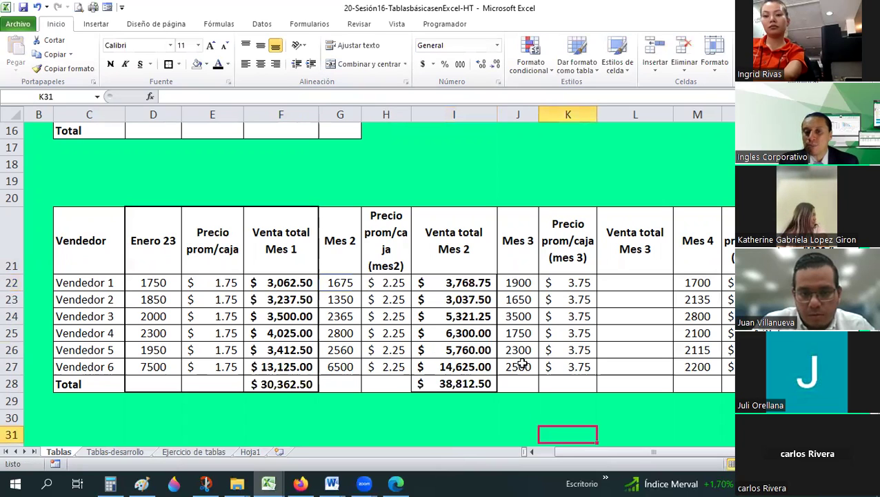
click(452, 282)
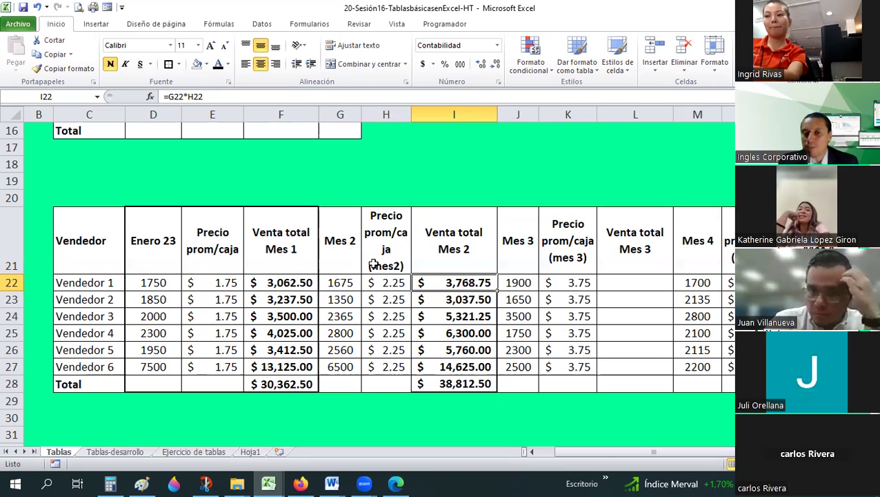
click(385, 361)
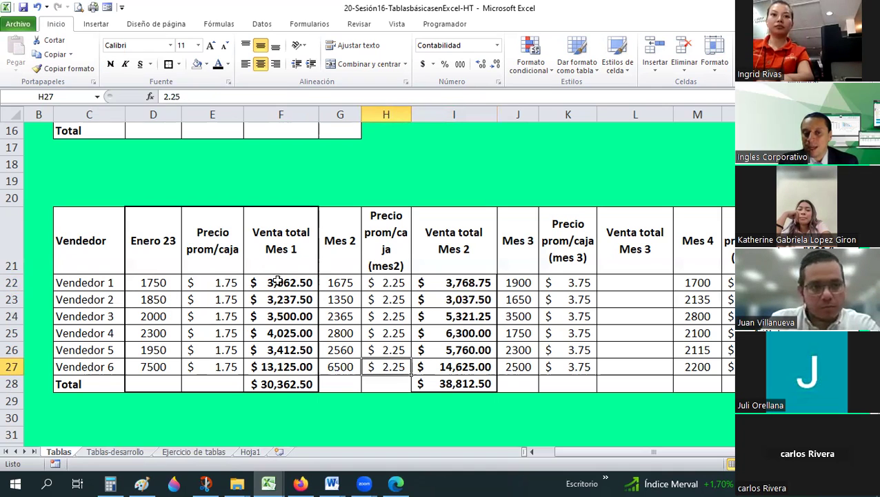
click(277, 283)
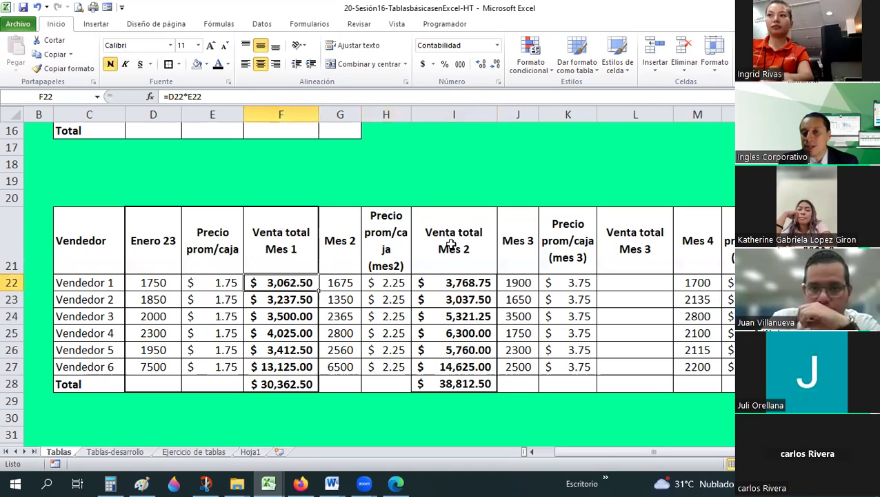
key(Right)
key(Right)
key(Right)
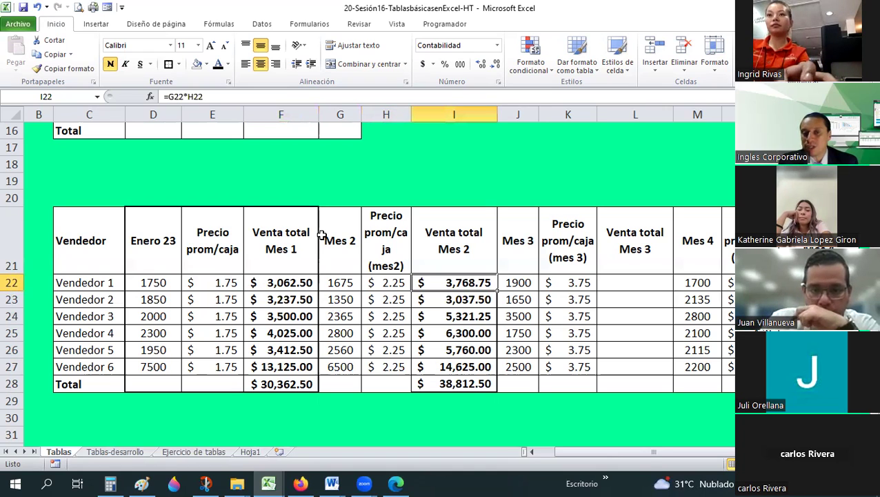
click(144, 234)
shift+click(144, 385)
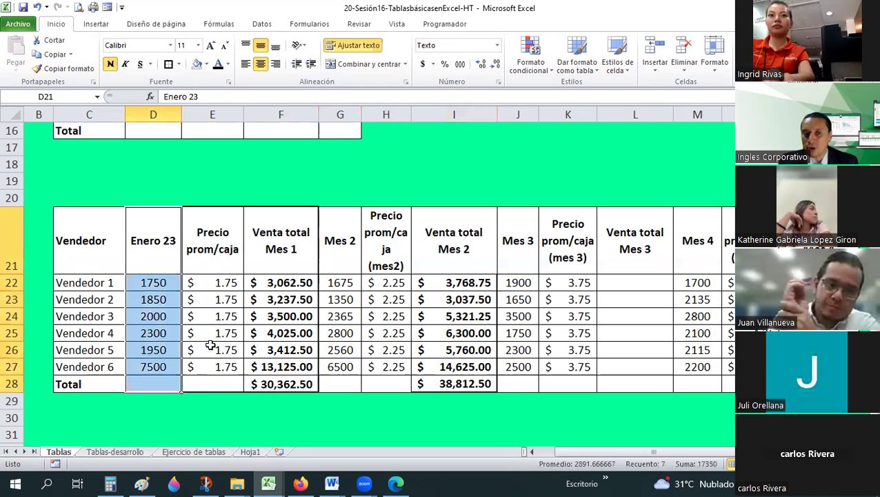
drag(213, 241, 212, 383)
drag(340, 241, 329, 371)
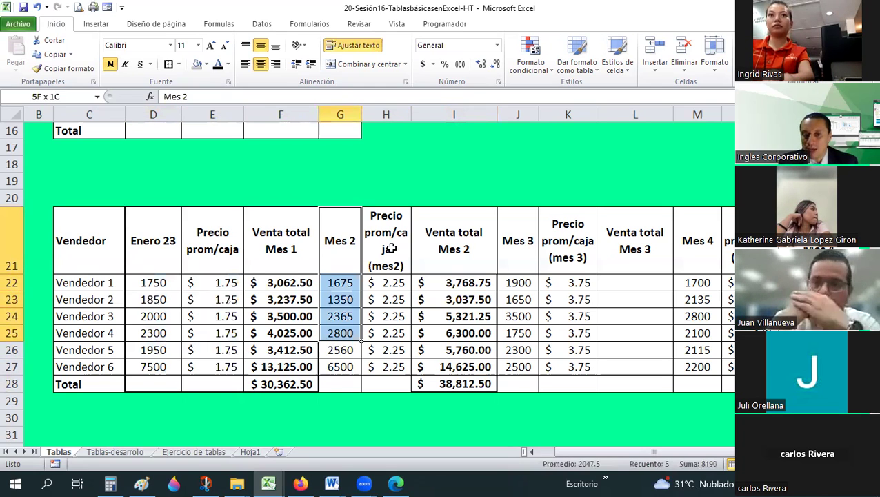
drag(386, 238, 390, 383)
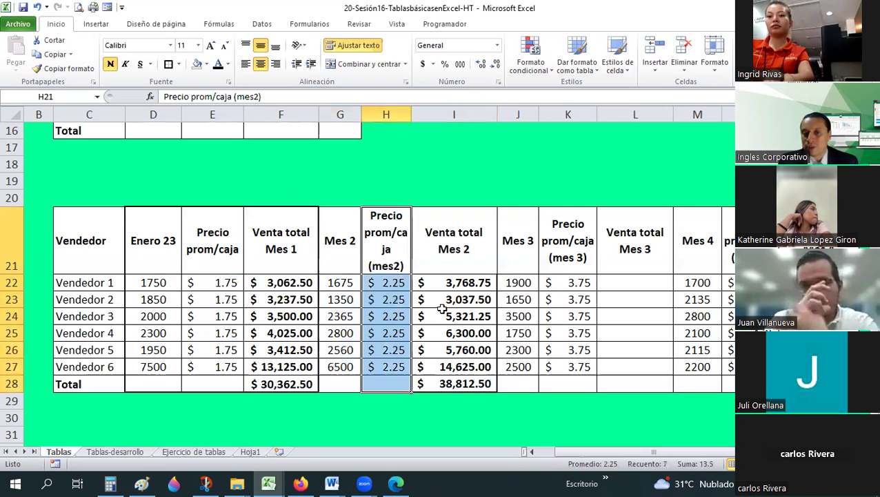
click(518, 400)
key(Up)
key(Up)
key(Up)
key(Left)
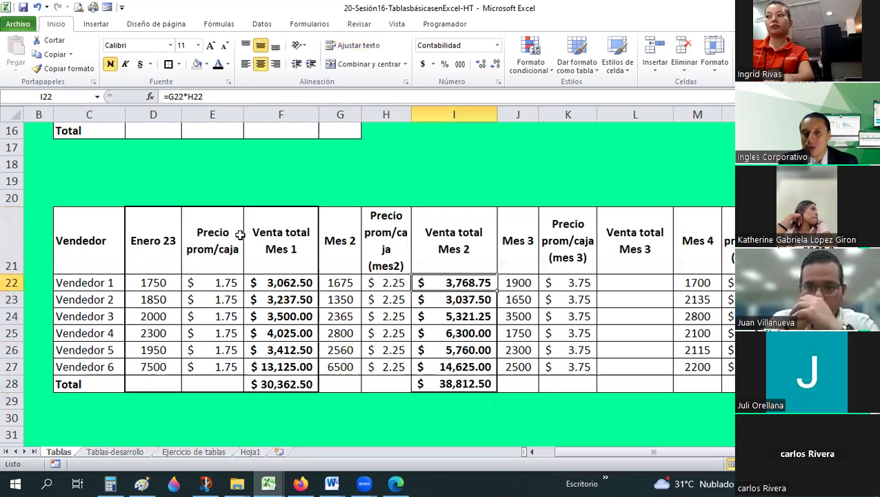
key(Left)
key(Left)
key(Left)
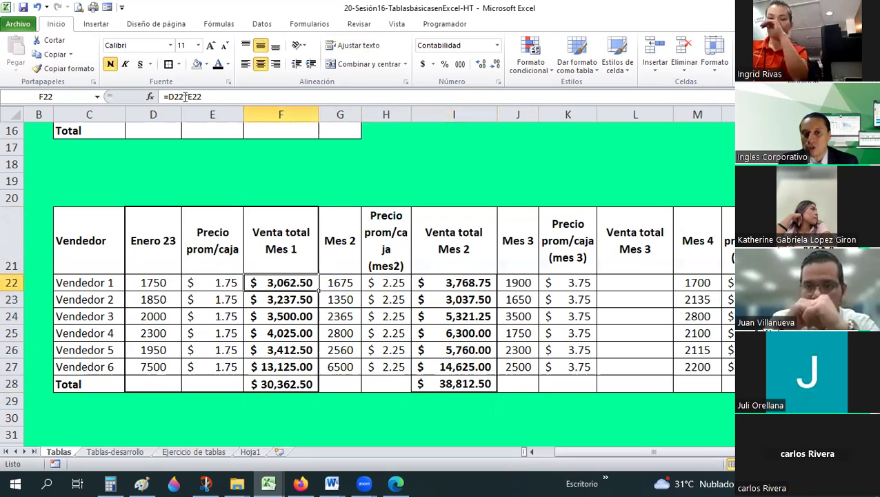
click(478, 285)
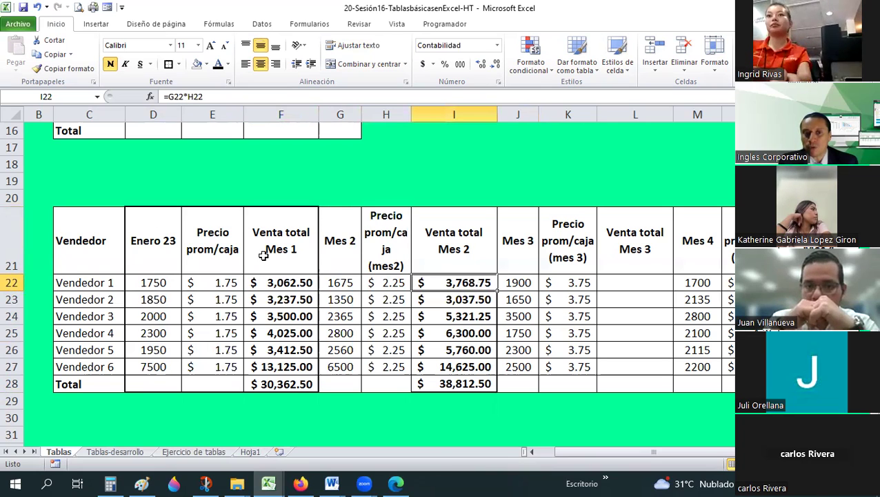
key(Left)
key(Left)
key(Left)
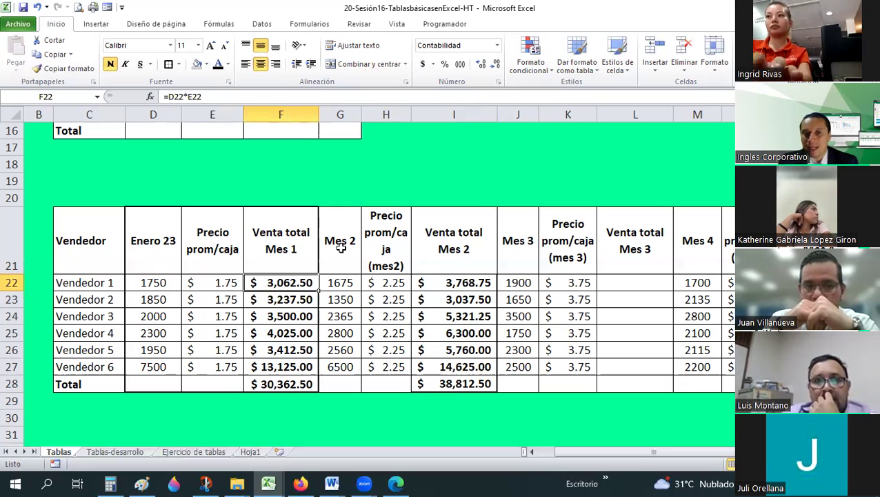
key(Right)
key(Right)
key(Right)
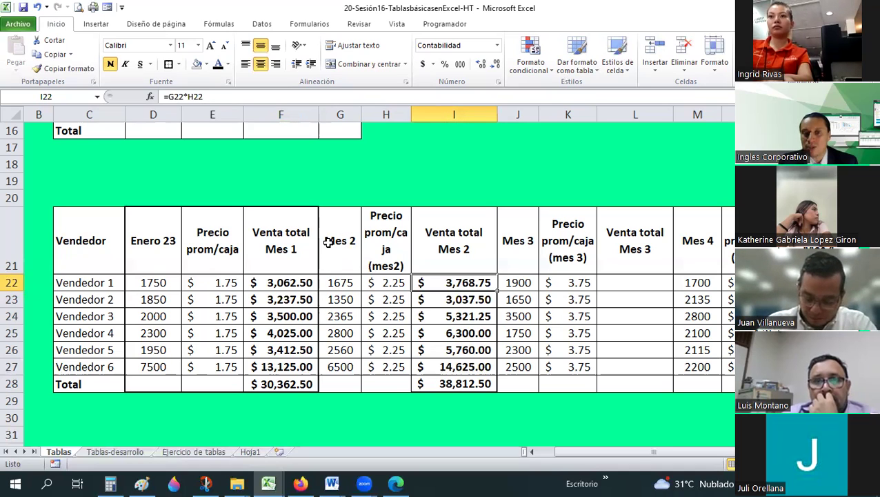
Step: Insert a blank column before the Mes 3 column
click(530, 117)
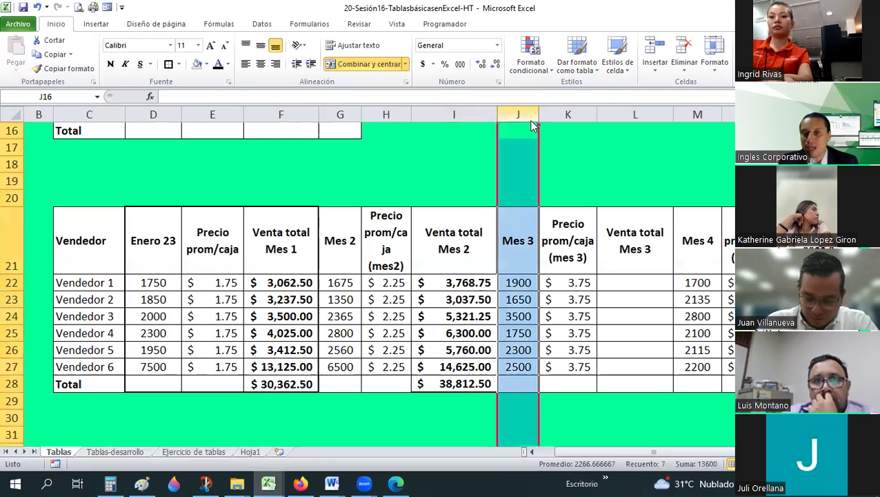
right_click(530, 119)
click(579, 207)
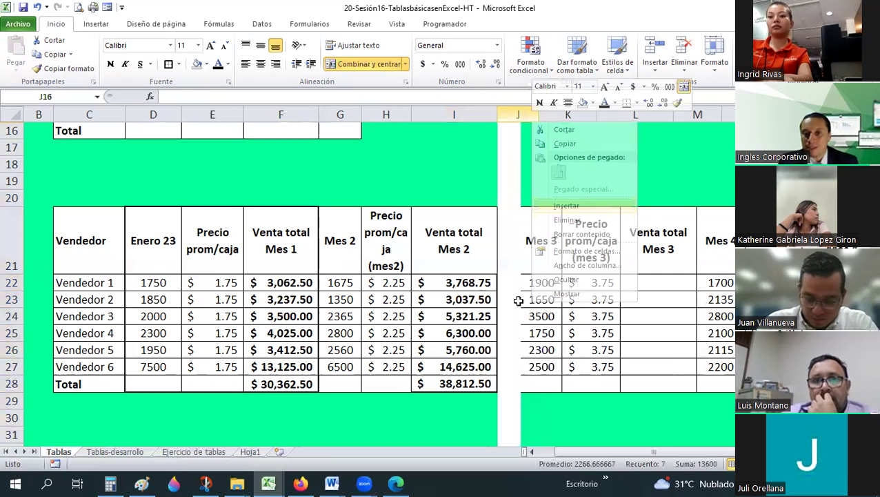
click(540, 299)
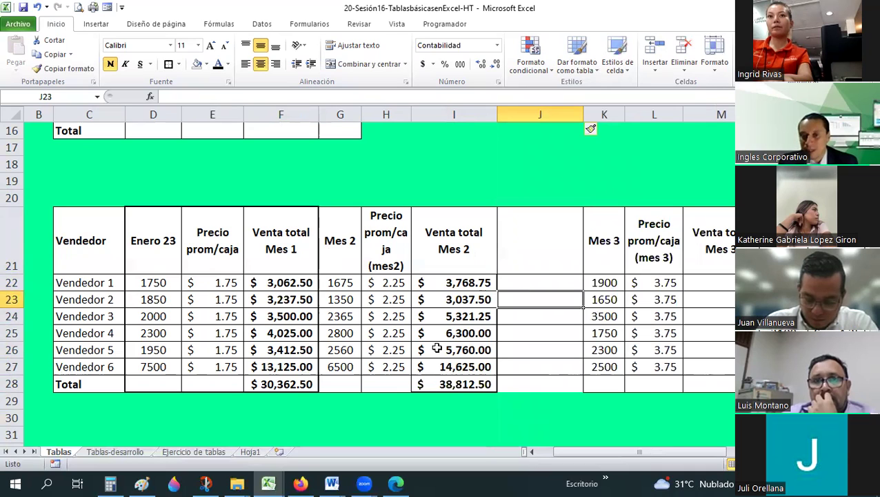
Step: Copy the Venta total Mes 2 heading into the new column's heading cell J21
click(473, 244)
key(ctrl+c)
click(544, 242)
key(ctrl+v)
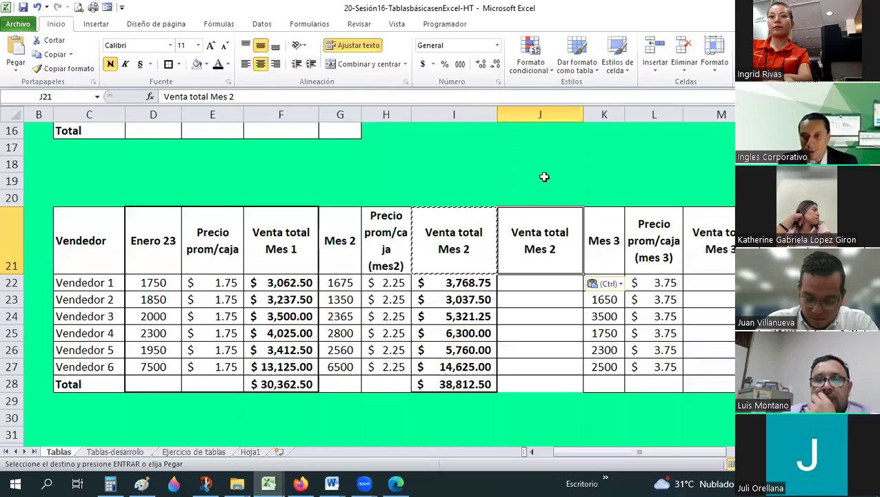
key(Down)
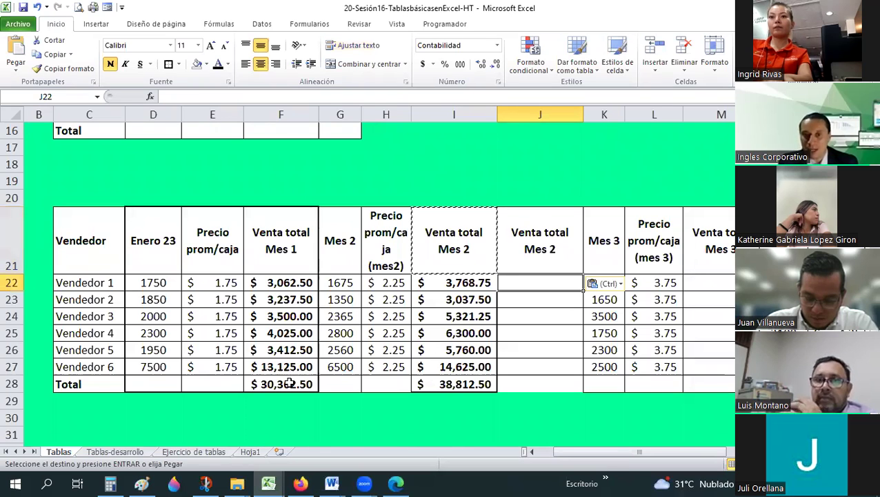
Step: Clear the Mes 2 sales figures and total from I22:I28
drag(283, 282, 286, 367)
key(ctrl+c)
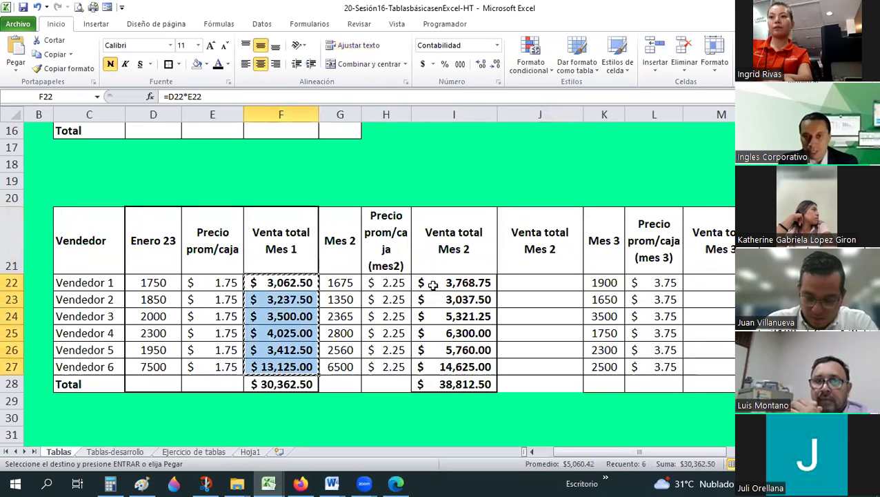
key(Escape)
drag(442, 283, 442, 384)
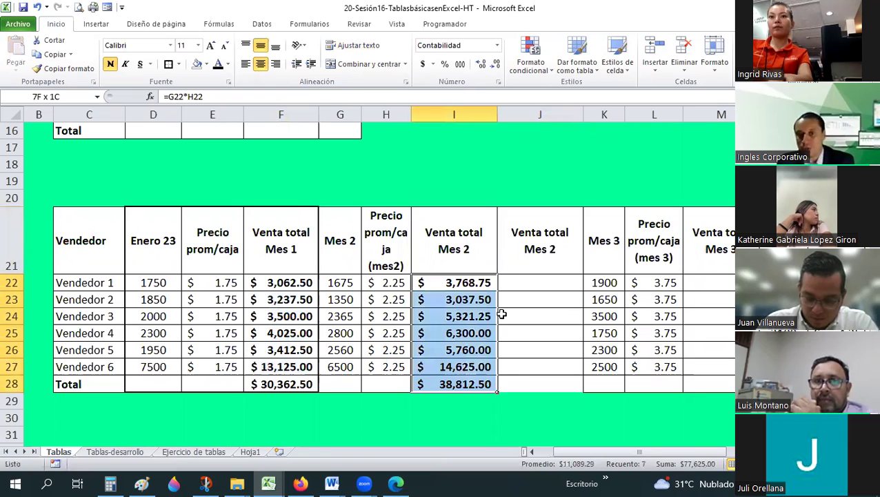
key(Delete)
Step: Head the emptied column I as 'Observacion'
click(441, 282)
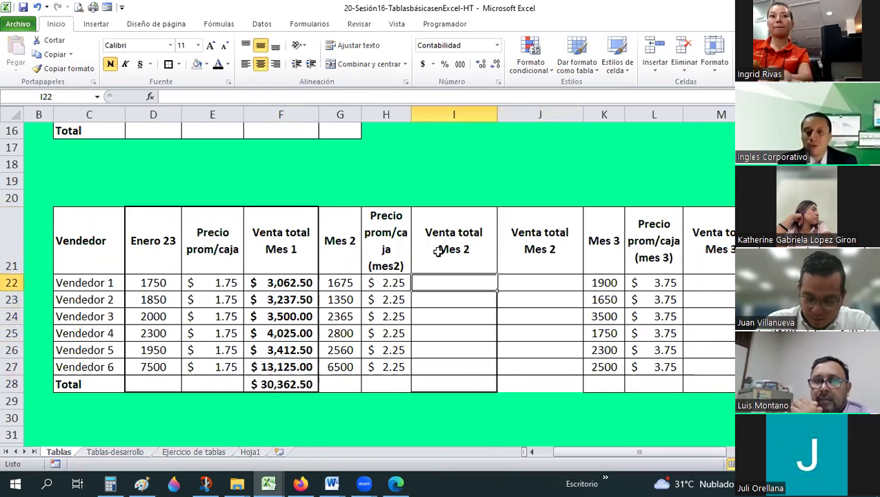
click(438, 252)
text(Ob)
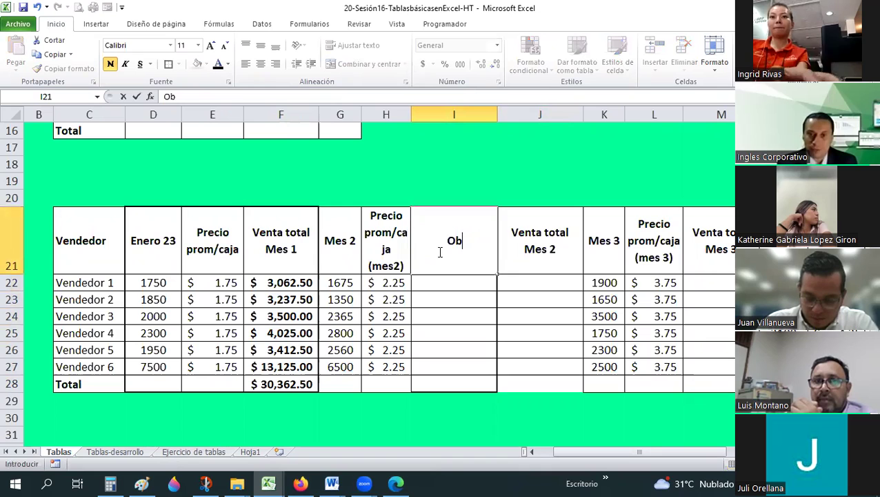
text(servacio)
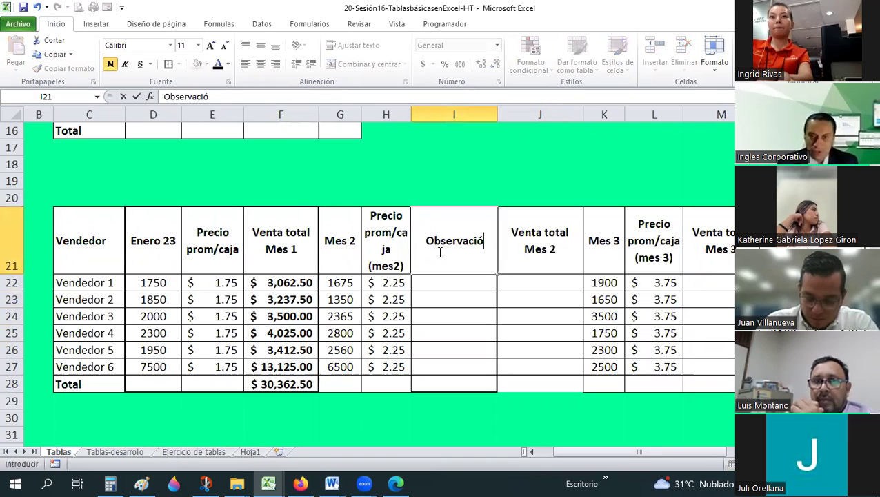
text(n)
key(Return)
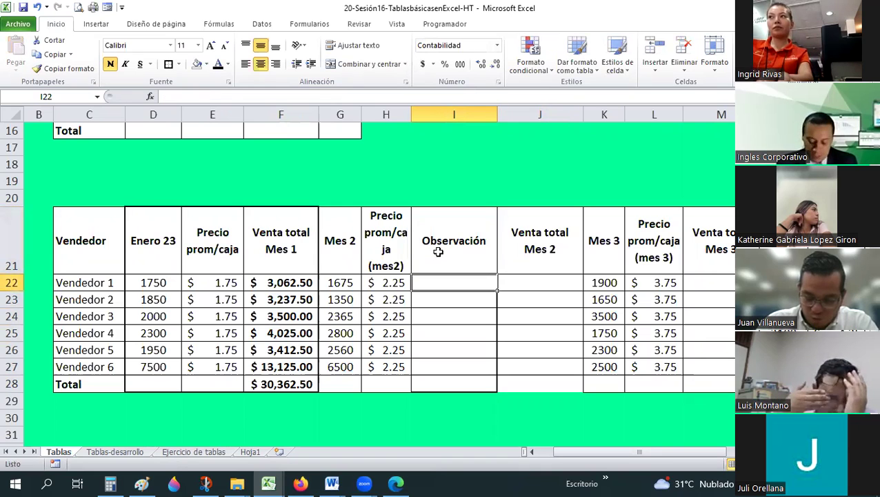
Step: Enter the note 'Tuvo un nivel de cobertura 98.00%' in Vendedor 1's cell I22
text(Vist)
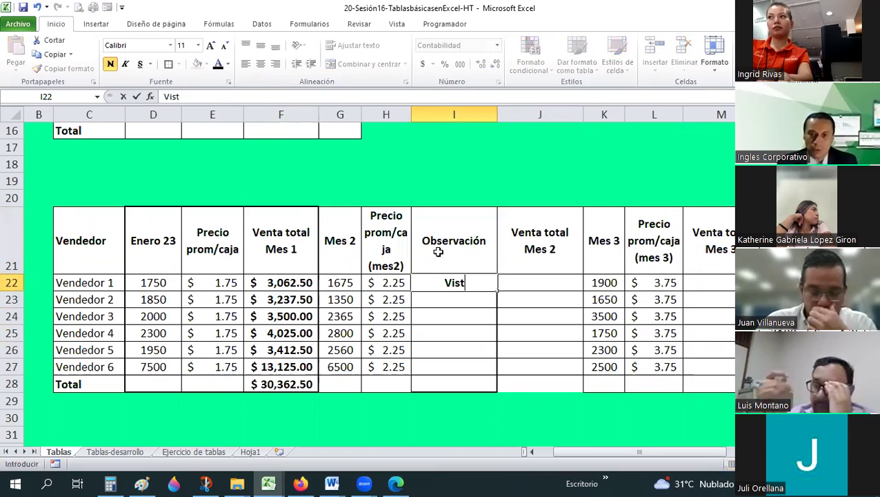
key(BackSpace)
key(BackSpace)
key(BackSpace)
text(Tuvo u)
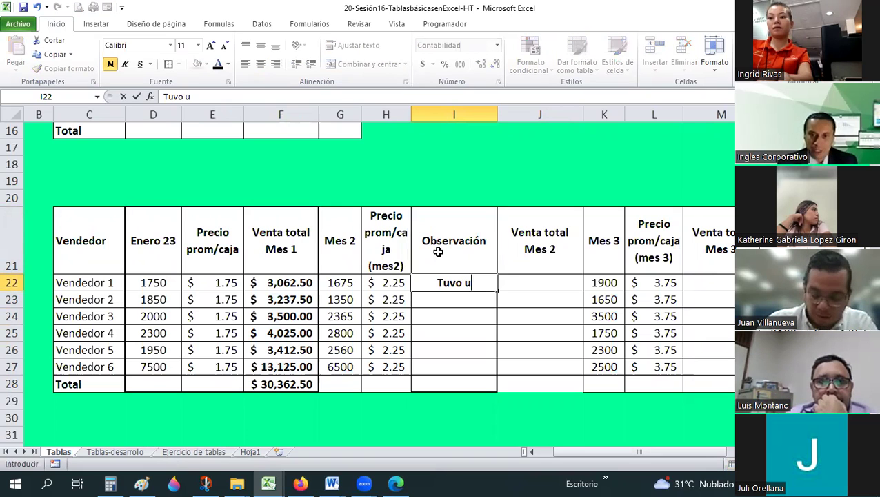
text(n ivel d)
key(BackSpace)
key(BackSpace)
key(BackSpace)
text(n n)
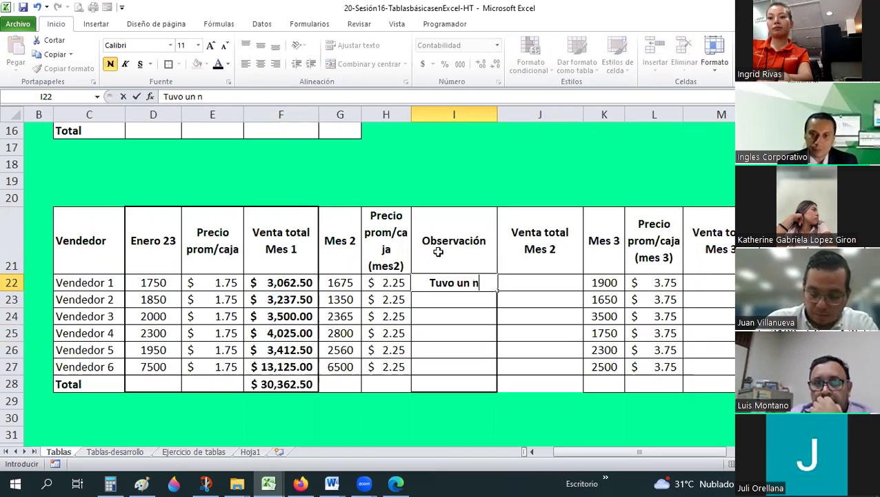
text(ivel de cober)
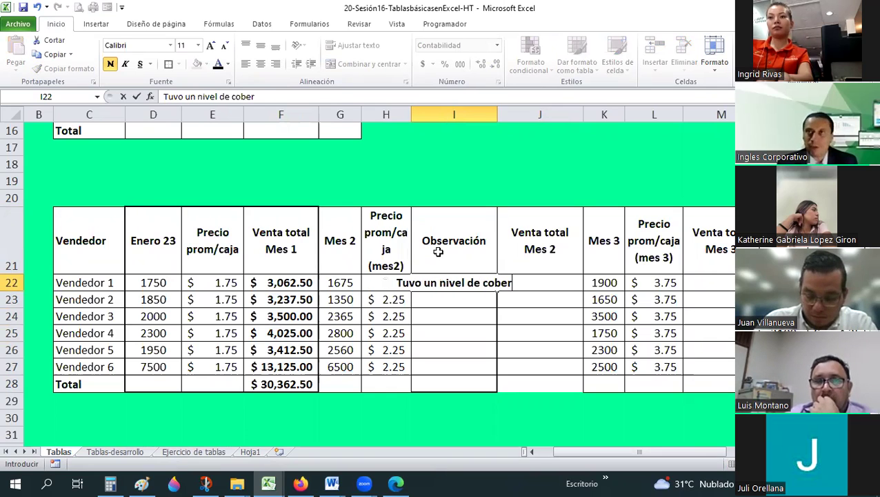
text(tura)
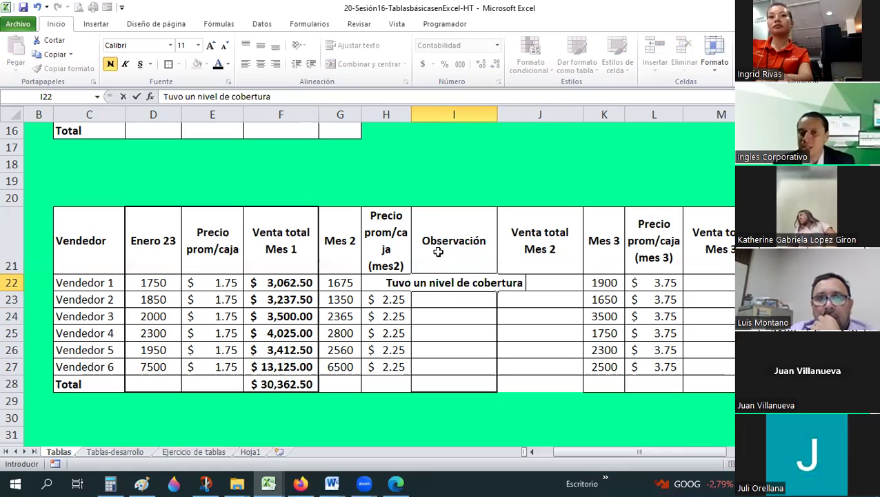
text(9)
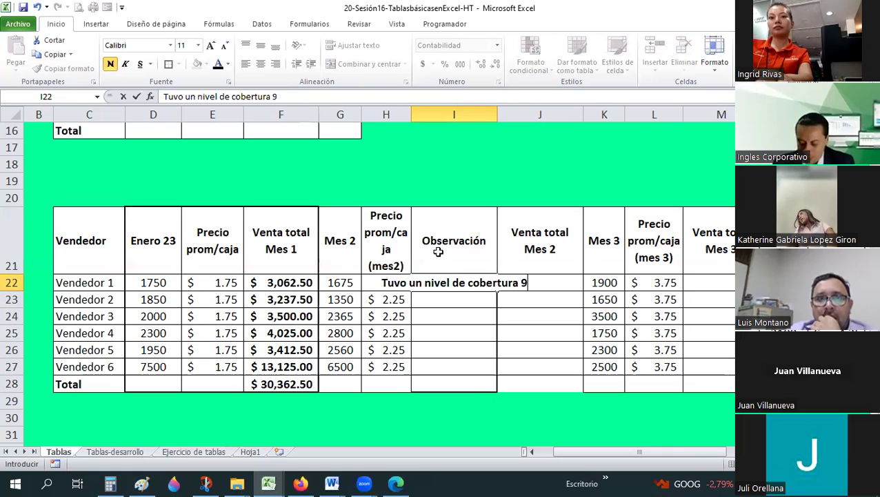
text(8.00%)
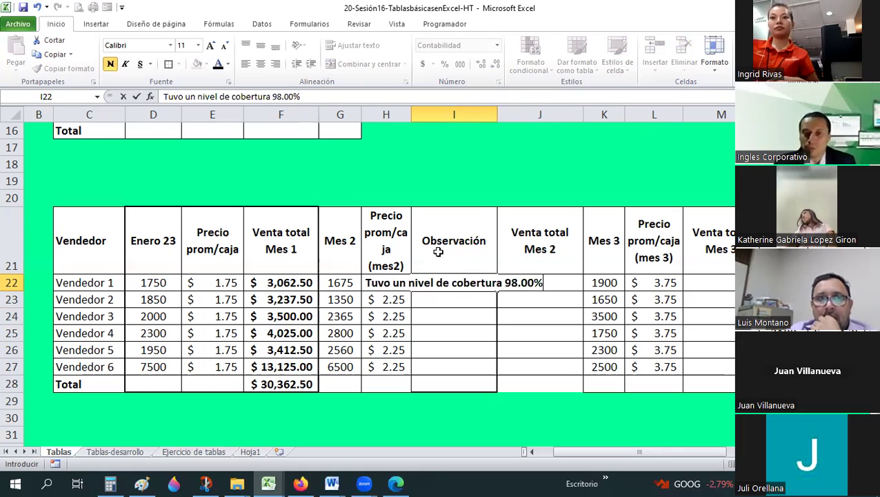
key(ctrl+Return)
Step: Wrap the note text and remove bold from the Observación cells
click(355, 46)
click(458, 343)
double_click(448, 299)
drag(448, 299, 431, 414)
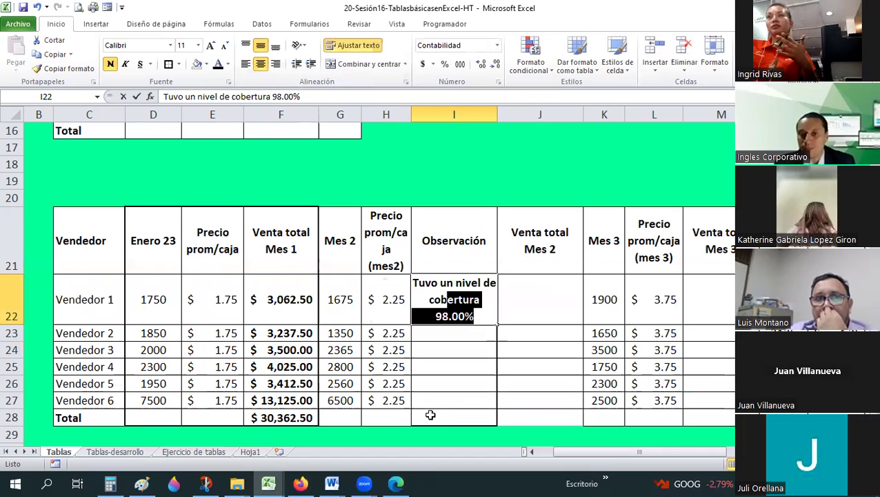
drag(429, 290, 422, 414)
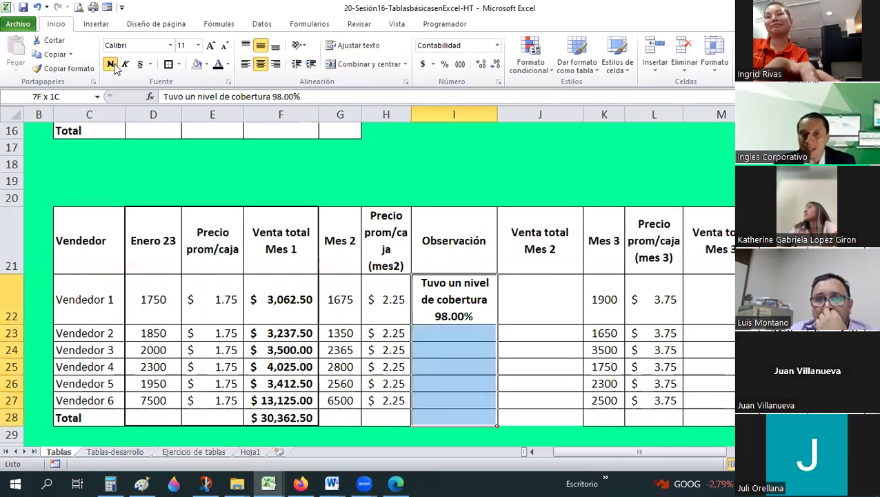
key(ctrl+z)
click(145, 290)
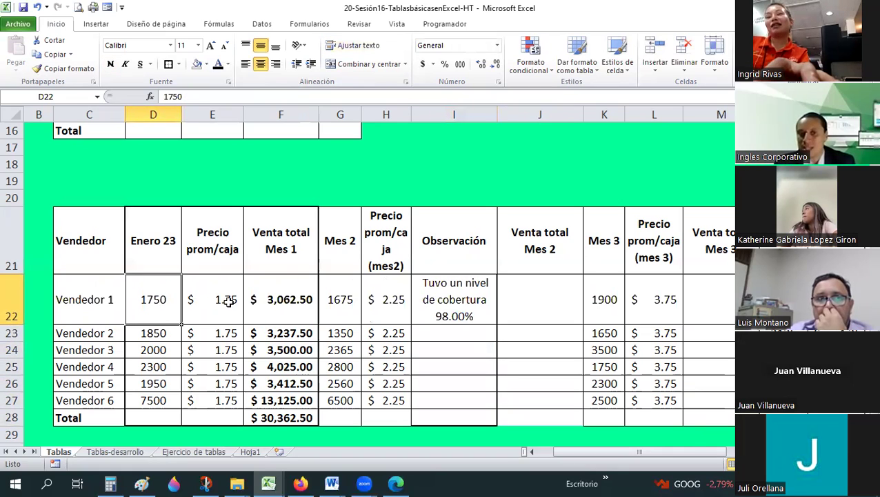
Step: Copy the Venta total Mes 1 formulas F22:F28 into Venta total Mes 2, J22:J28
drag(281, 299, 273, 418)
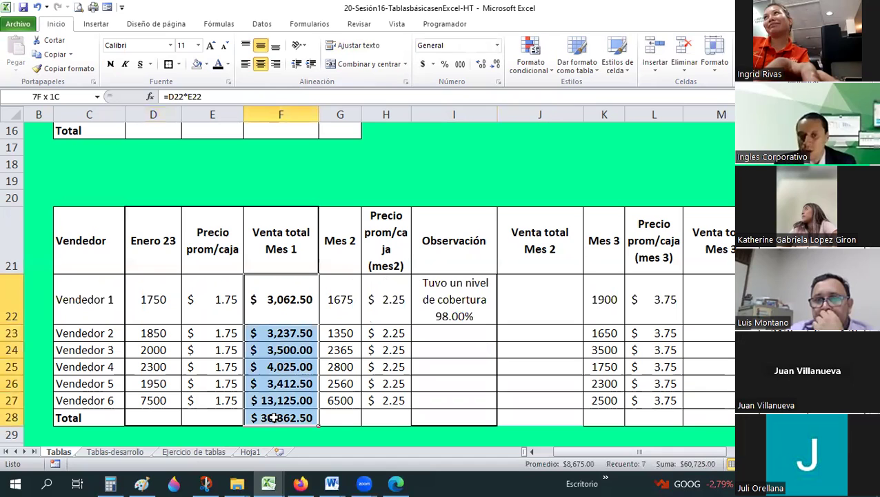
key(ctrl+c)
click(541, 303)
key(ctrl+v)
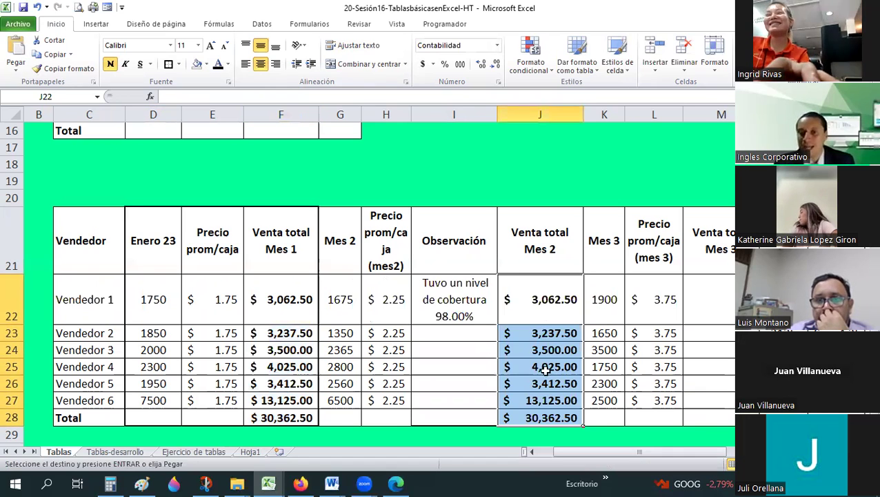
key(Return)
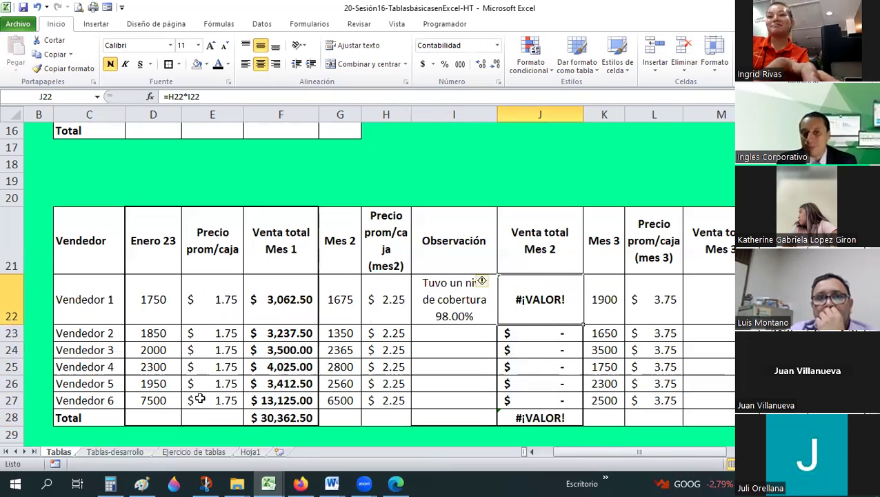
Step: Inspect the pasted Mes 2 formulas and the Mes 1 prices and quantities they reference
drag(153, 240, 199, 416)
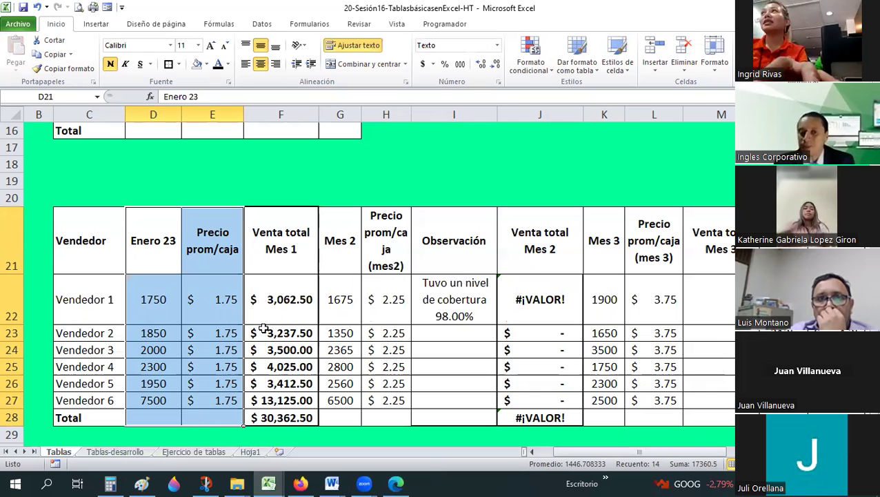
click(536, 319)
click(556, 418)
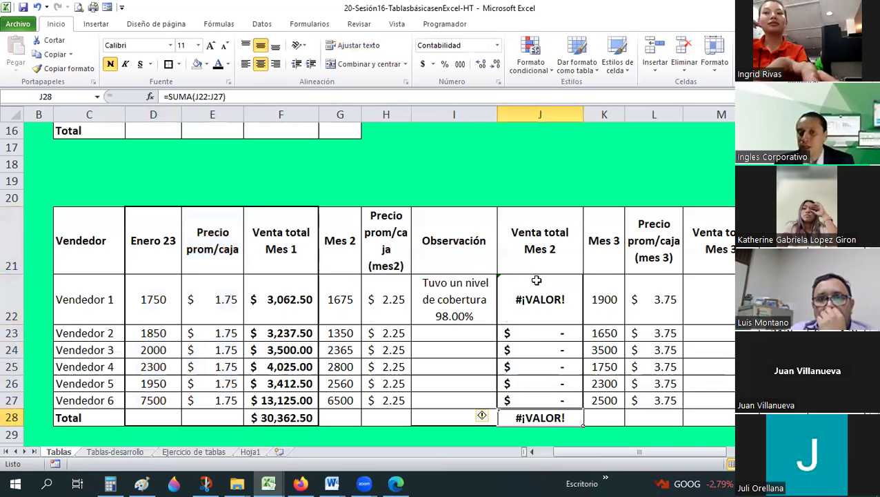
click(209, 298)
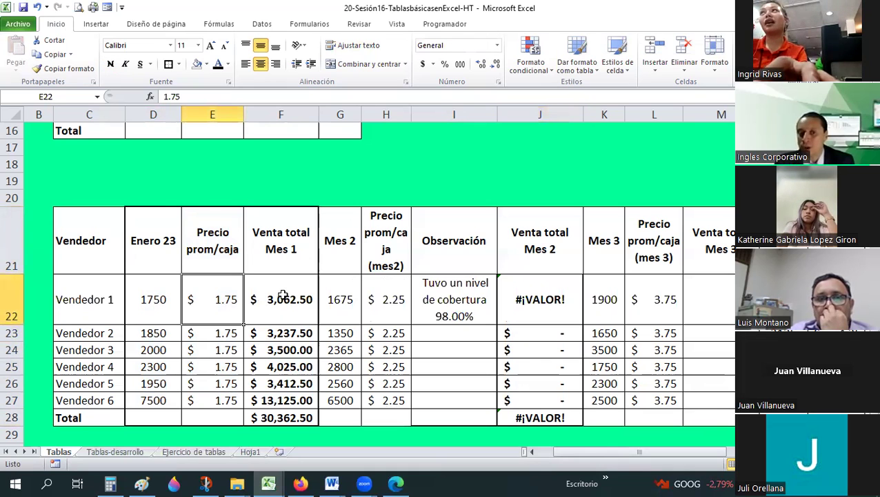
key(Right)
key(Right)
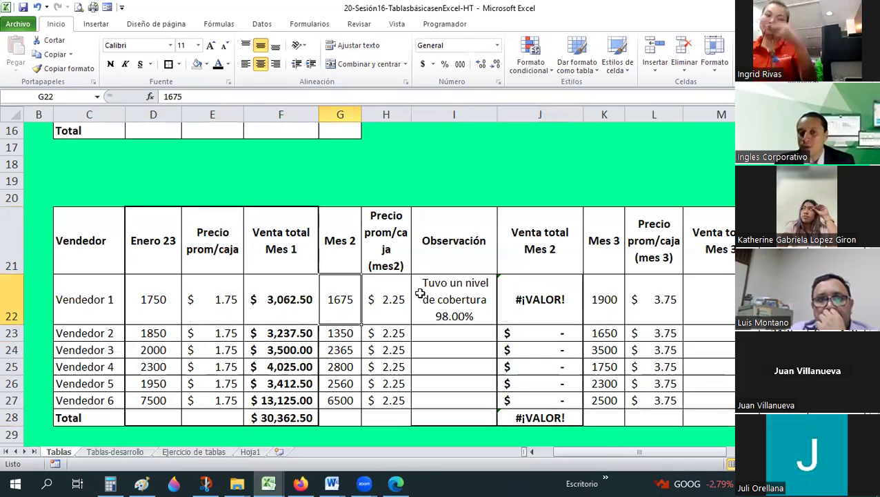
click(529, 307)
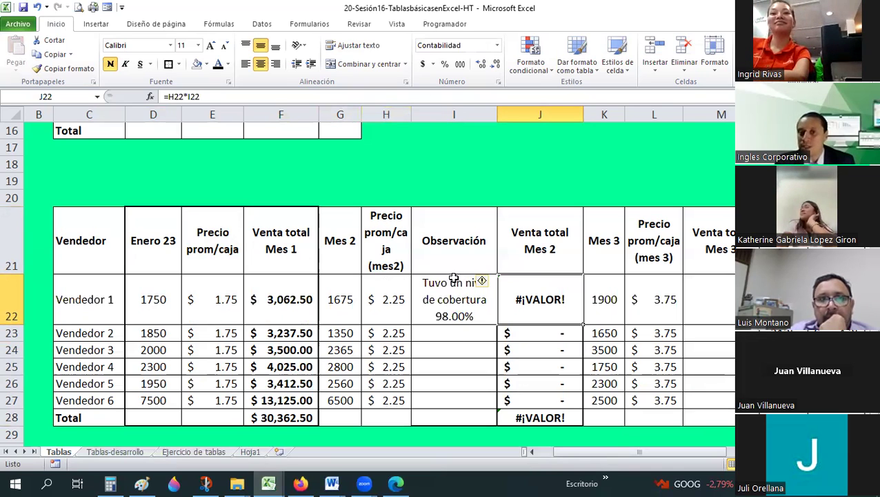
Step: Set Vendedor 1's observation cell I22 to the General number format
click(436, 306)
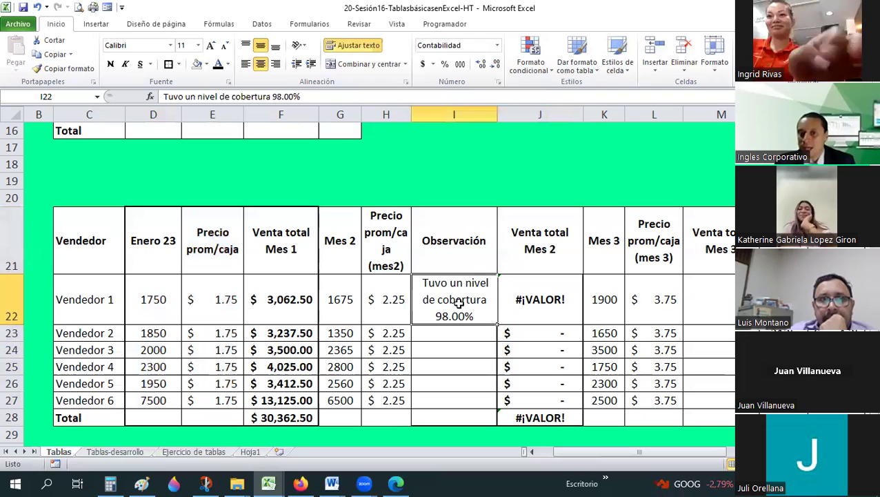
click(497, 45)
click(472, 65)
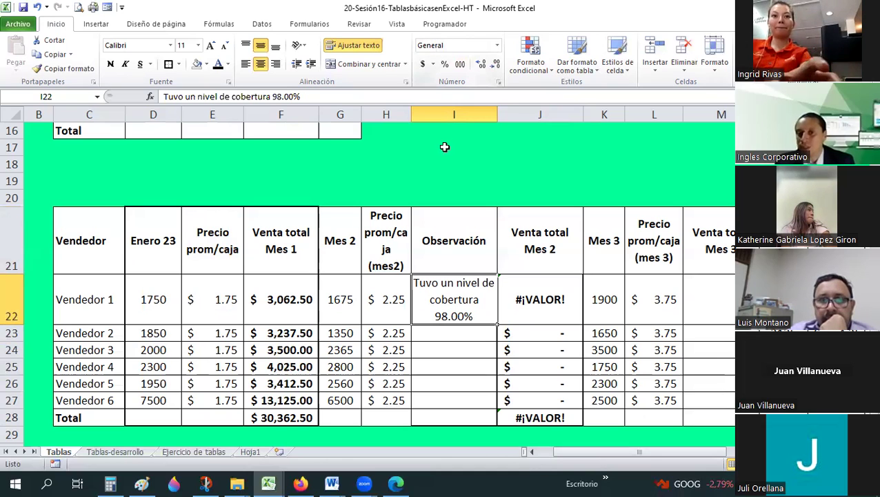
click(517, 307)
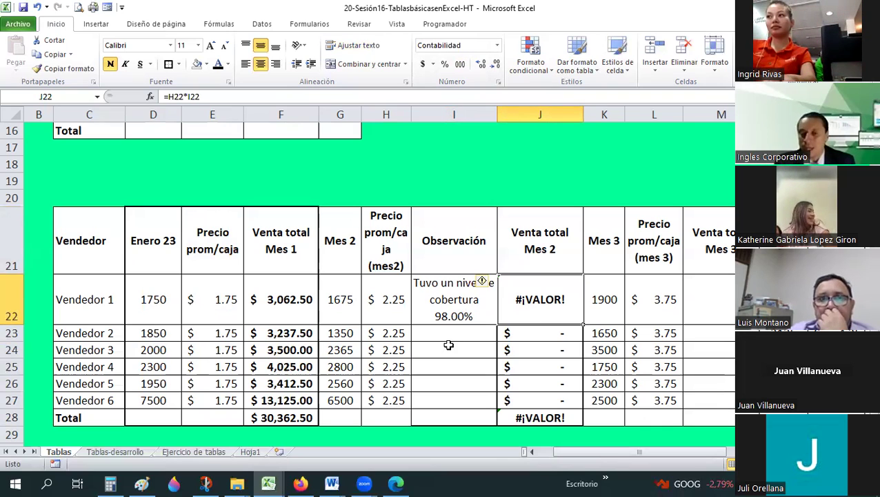
Step: Delete the Observación column and paste the Mes 1 sales formulas into Venta total Mes 2
right_click(469, 114)
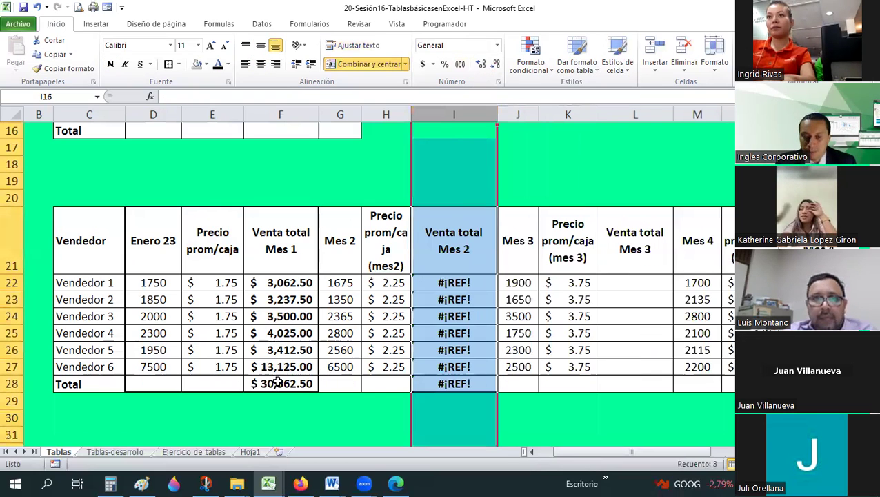
drag(276, 382, 283, 283)
key(ctrl+c)
click(449, 283)
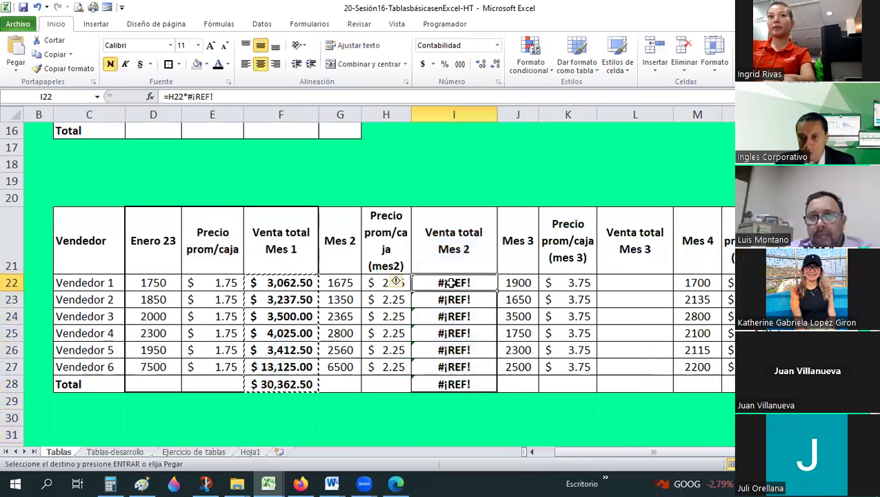
key(Return)
Step: Check Vendedor 1's Enero 23 quantity, box price and the $38,812.50 Mes 2 grand total
click(172, 279)
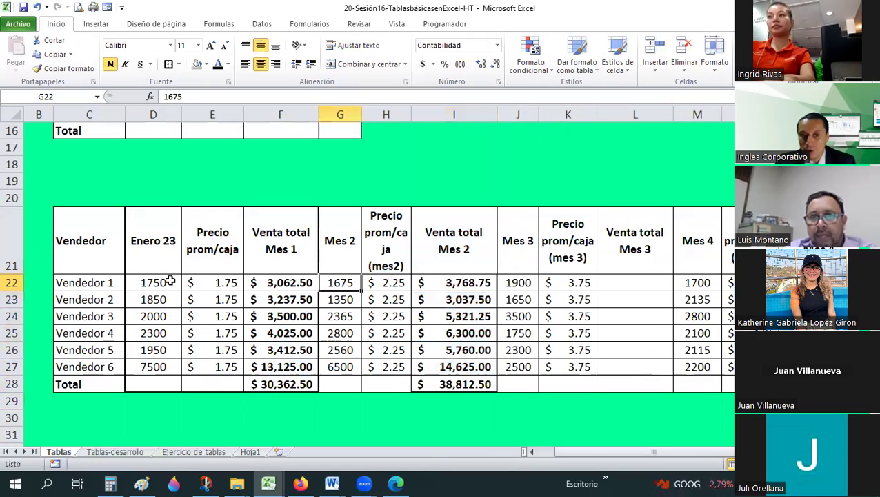
click(223, 280)
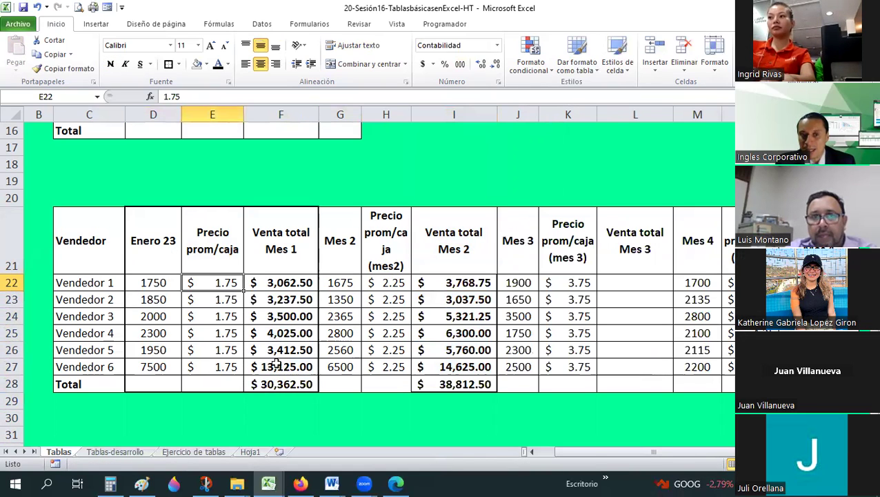
drag(274, 385, 138, 235)
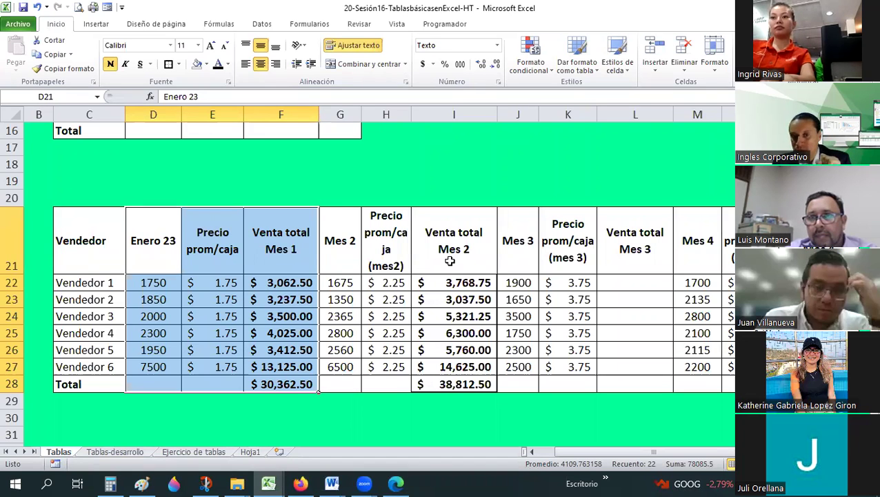
drag(340, 242, 467, 379)
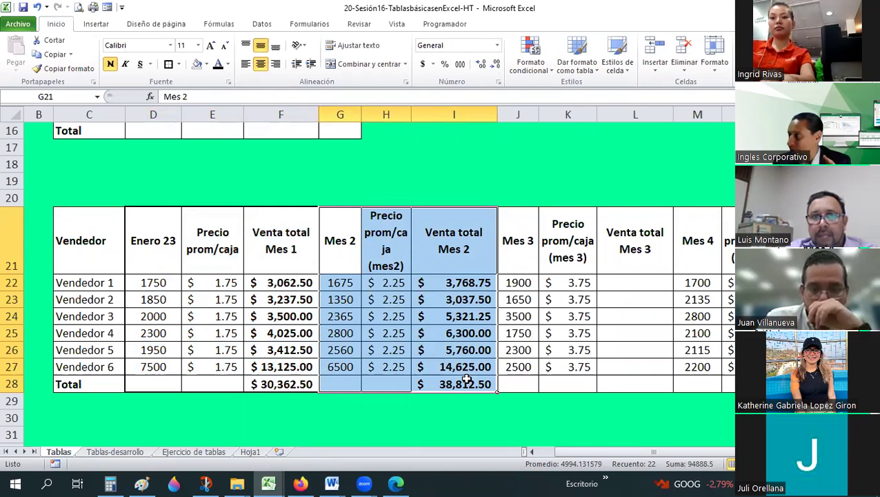
click(467, 379)
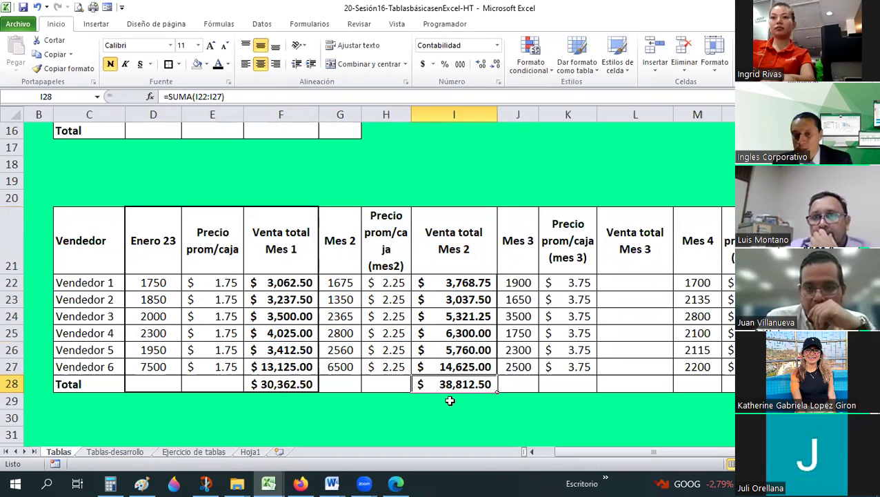
Step: Select the vendor sales table and apply All Borders to every cell
drag(82, 249, 642, 281)
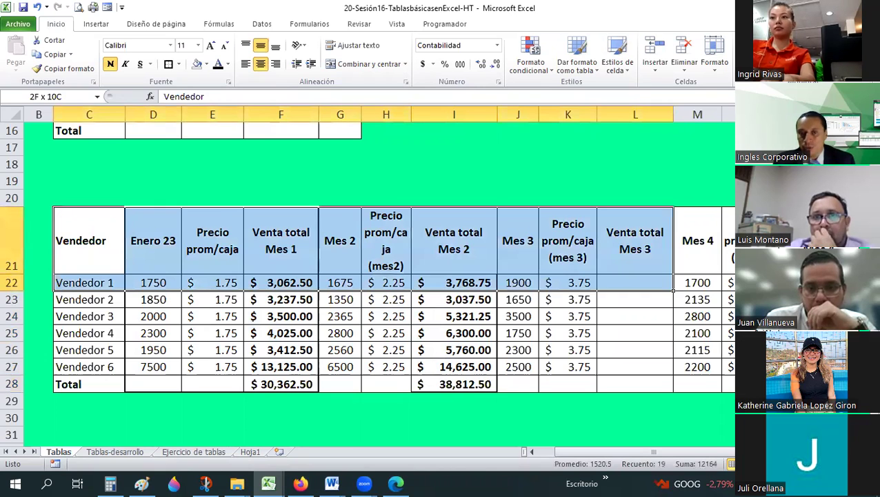
key(ctrl+a)
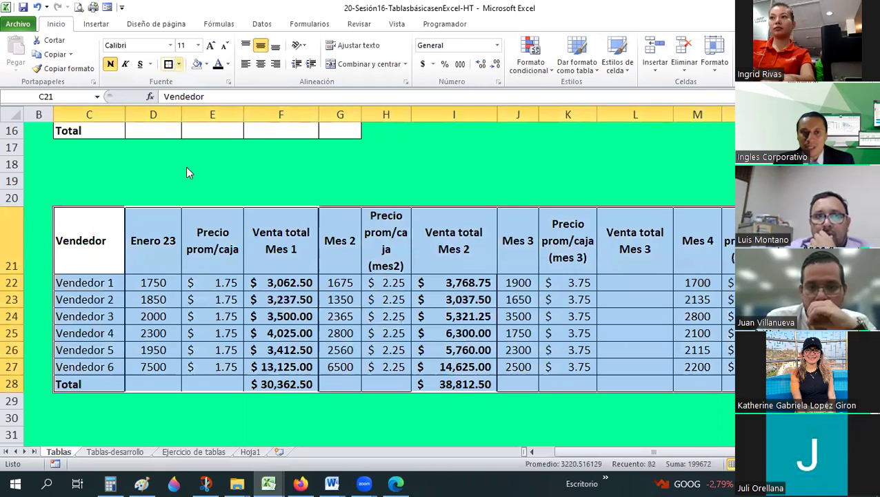
click(178, 64)
click(197, 167)
click(568, 332)
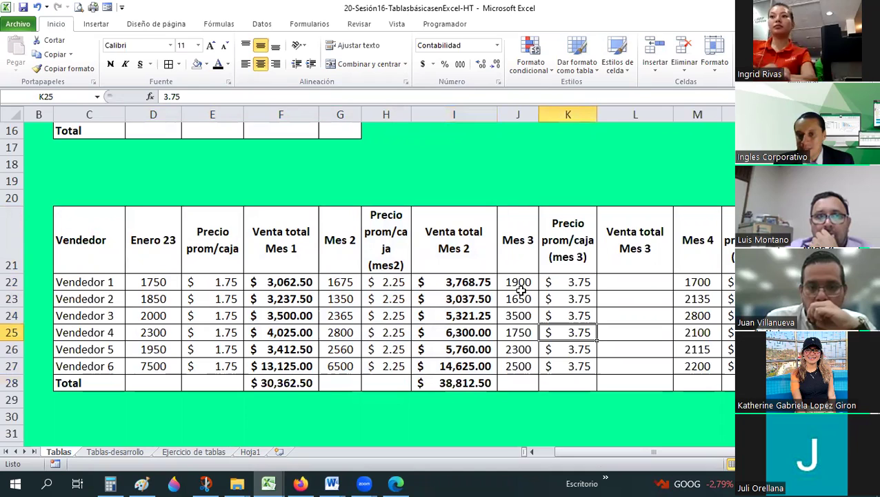
Step: Inspect the empty rows 29–31 just below the table
scroll(520, 290, down, 1)
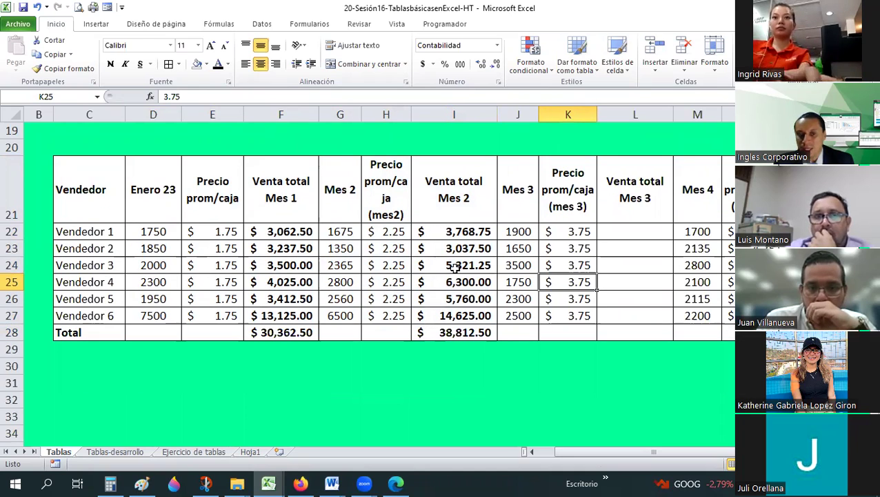
click(65, 352)
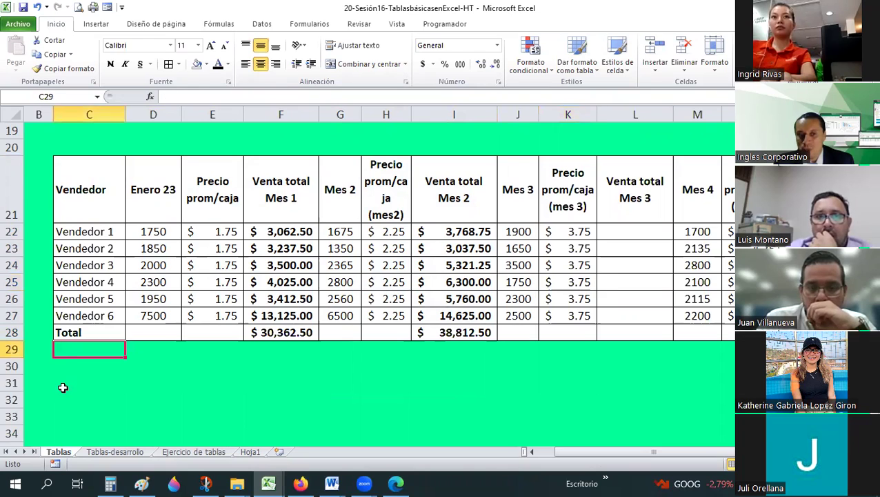
key(Down)
drag(89, 383, 454, 348)
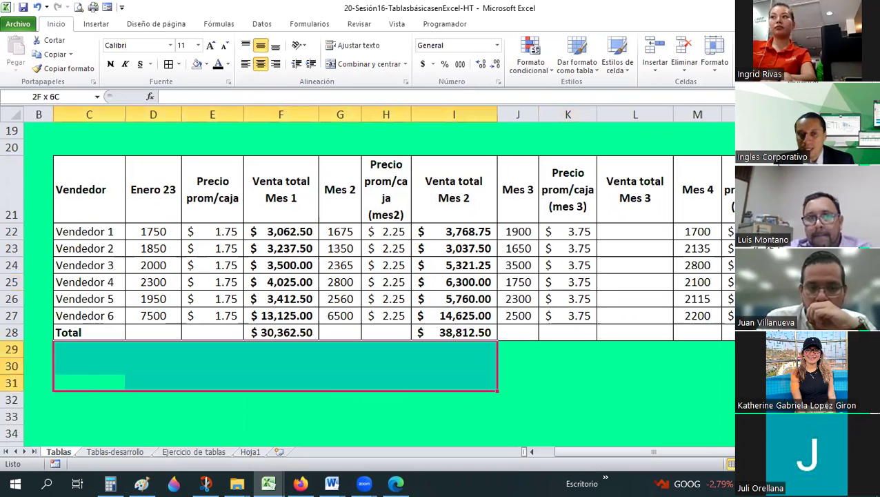
click(69, 349)
key(Down)
key(Down)
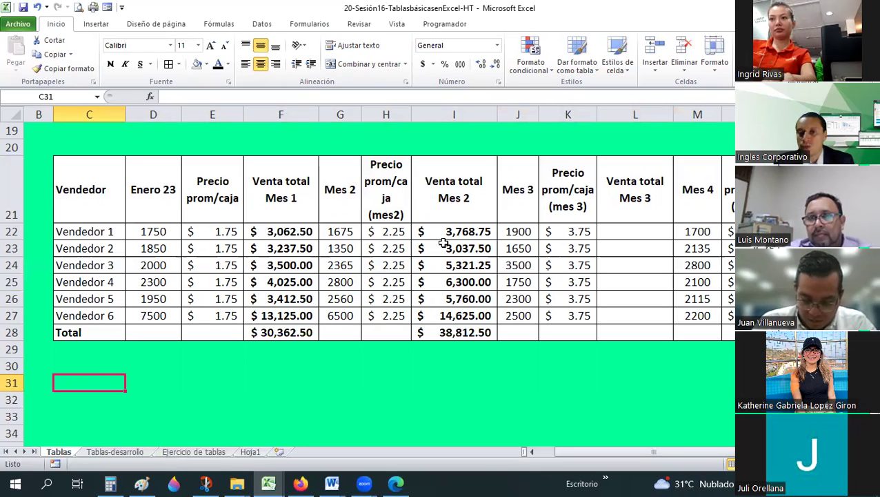
Step: Copy the Mes 2 formulas I22:I28 into Venta total Mes 3 (L22) and Mes 4 (O22)
drag(454, 231, 456, 331)
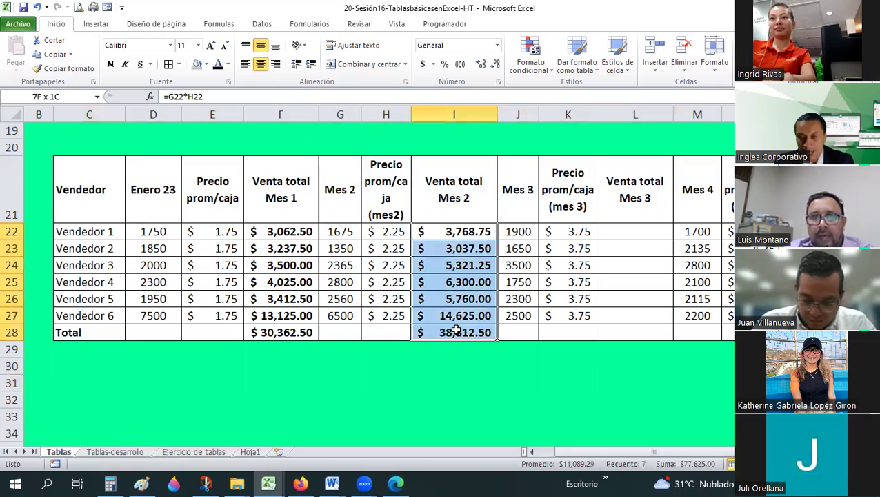
key(ctrl+c)
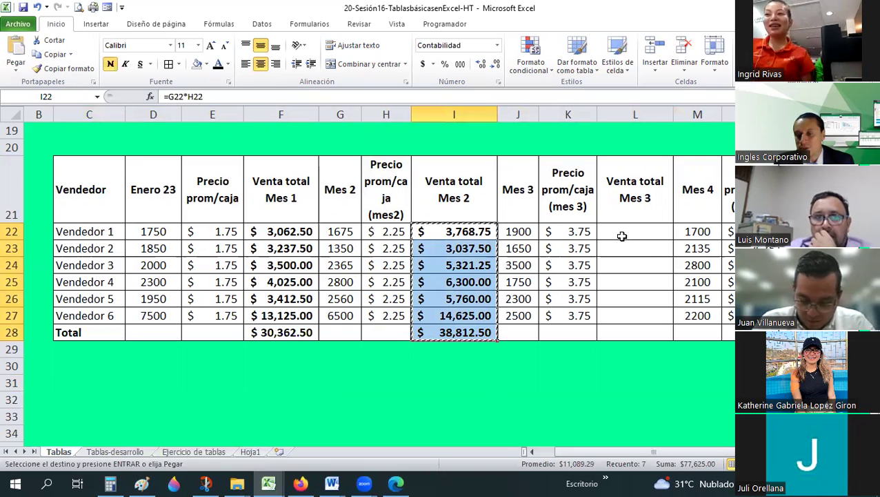
click(622, 231)
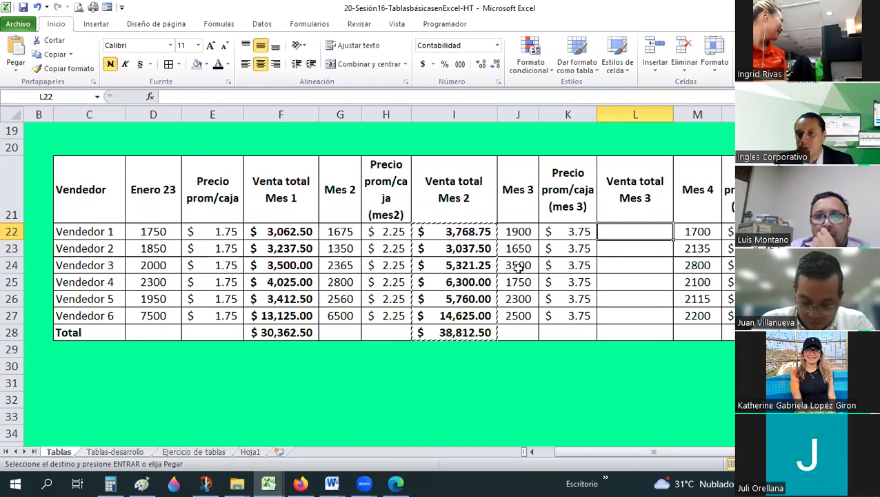
key(ctrl+v)
click(821, 231)
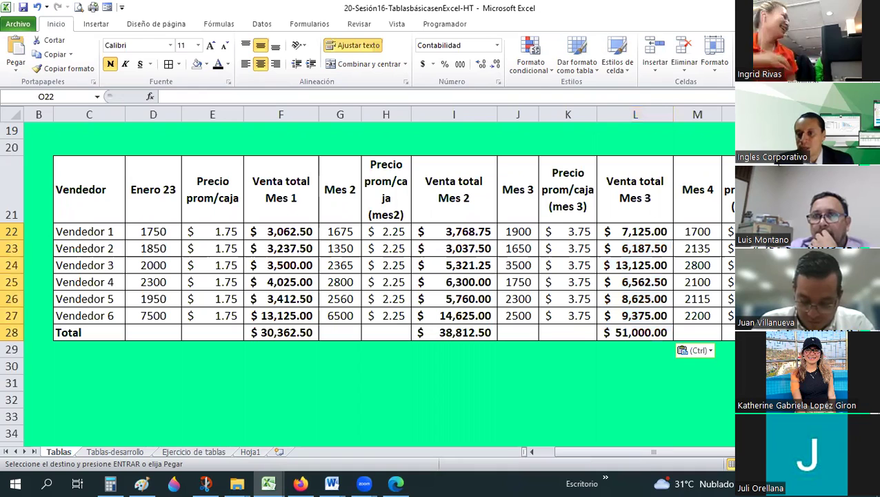
key(ctrl+v)
scroll(380, 276, right, 2)
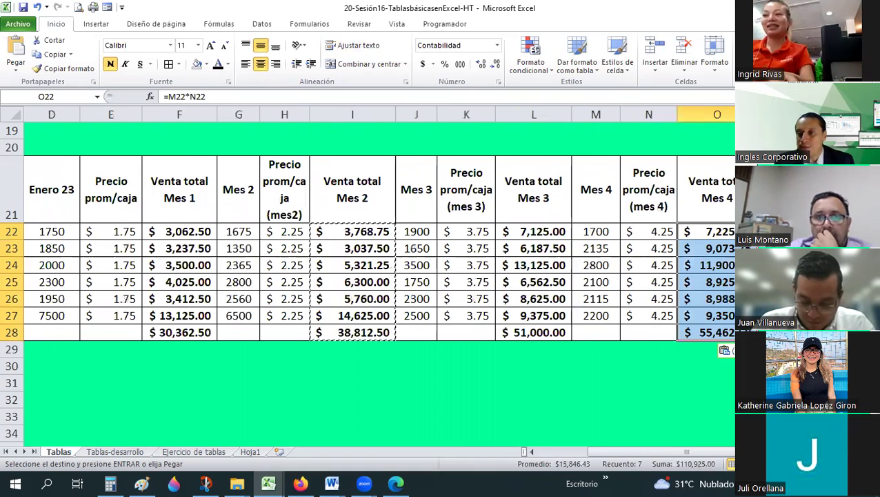
mouse_move(773, 189)
mouse_down()
mouse_move(773, 264)
mouse_move(773, 190)
mouse_up()
Step: Type the Total por vendedor-mes heading into cell P21
text(Totla)
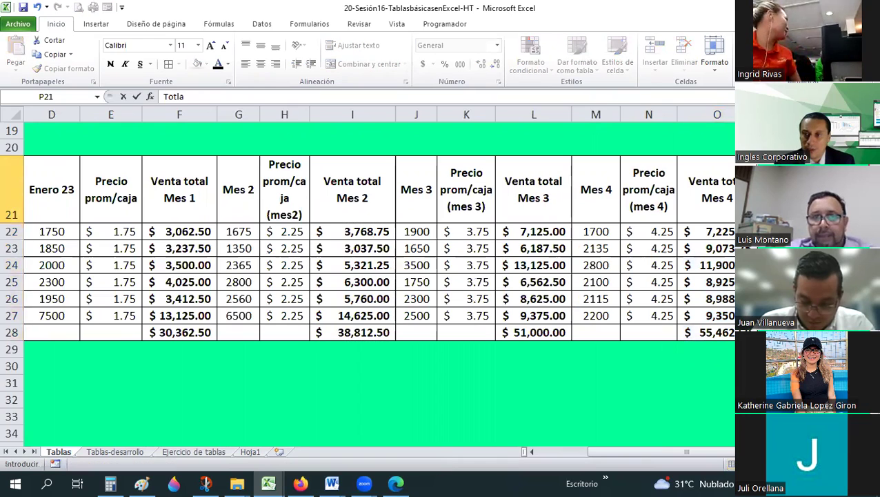
text( po)
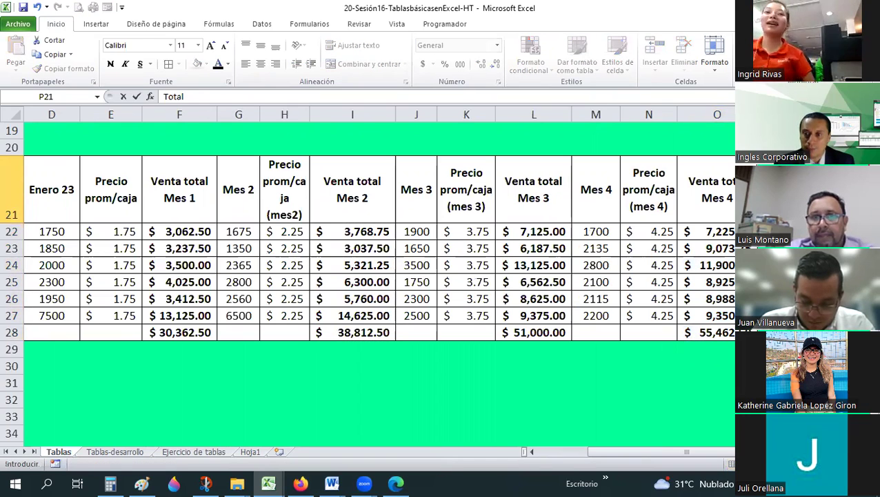
text( por vendedor)
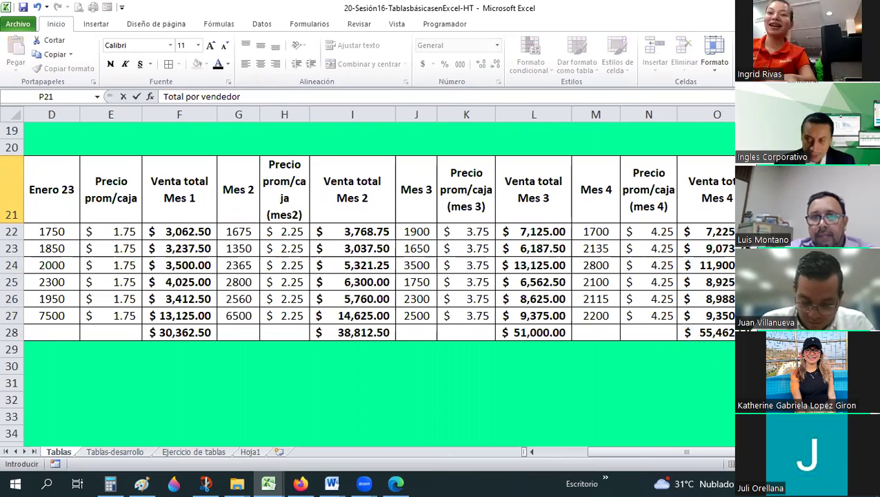
key(Return)
key(Up)
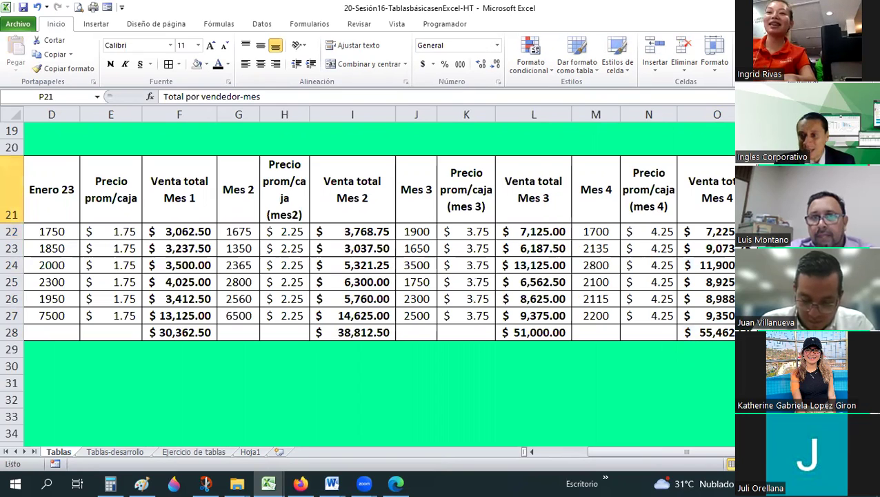
scroll(651, 215, right, 3)
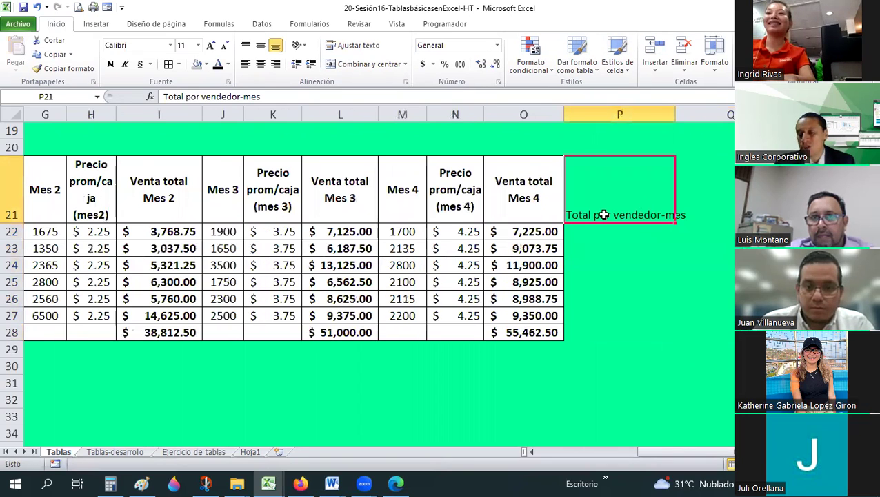
click(506, 205)
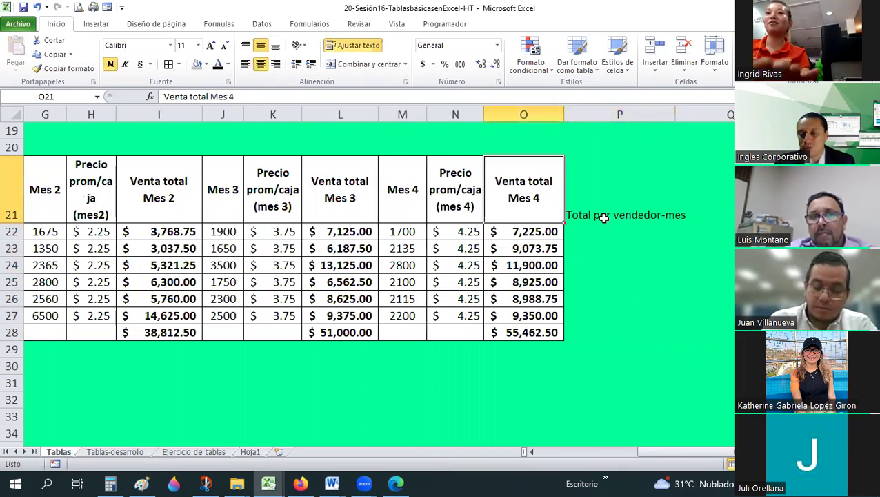
click(604, 214)
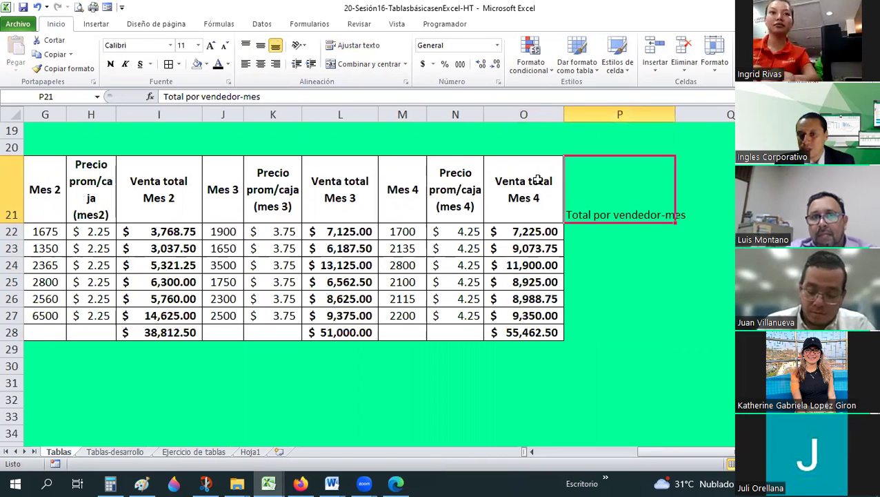
Step: Paint the Venta total Mes 4 formatting onto column P, then undo it
click(538, 180)
shift+click(507, 336)
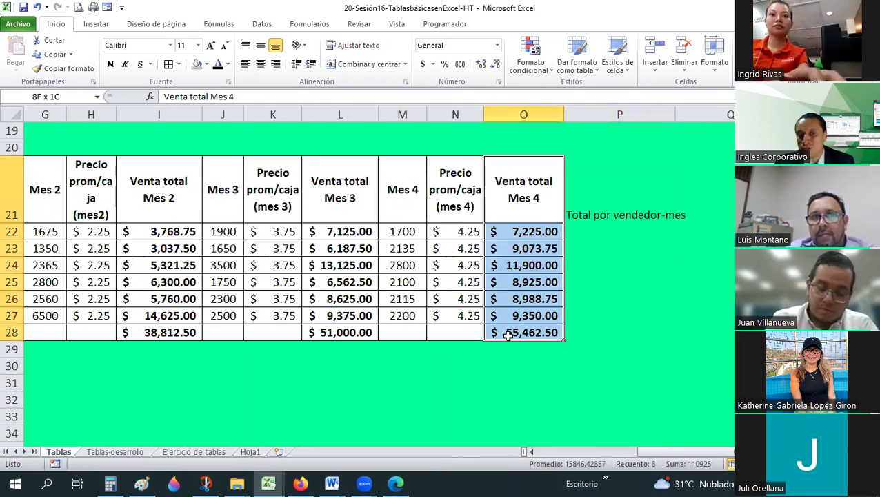
click(68, 69)
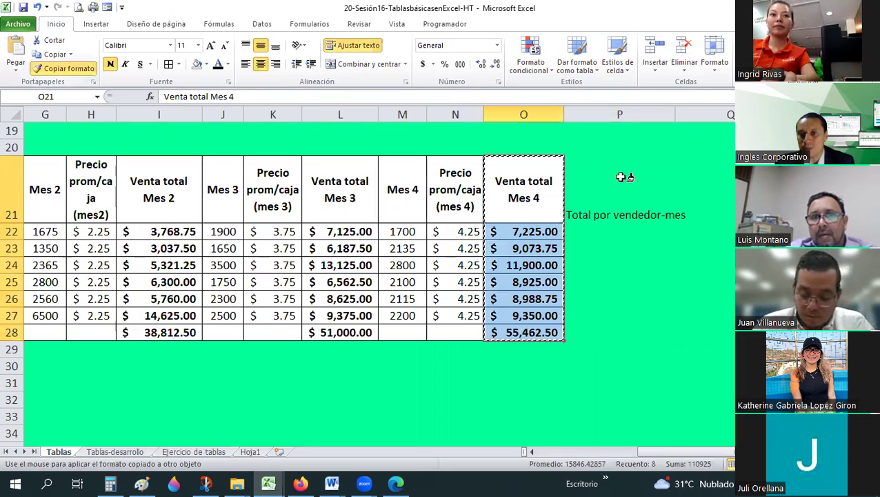
click(621, 176)
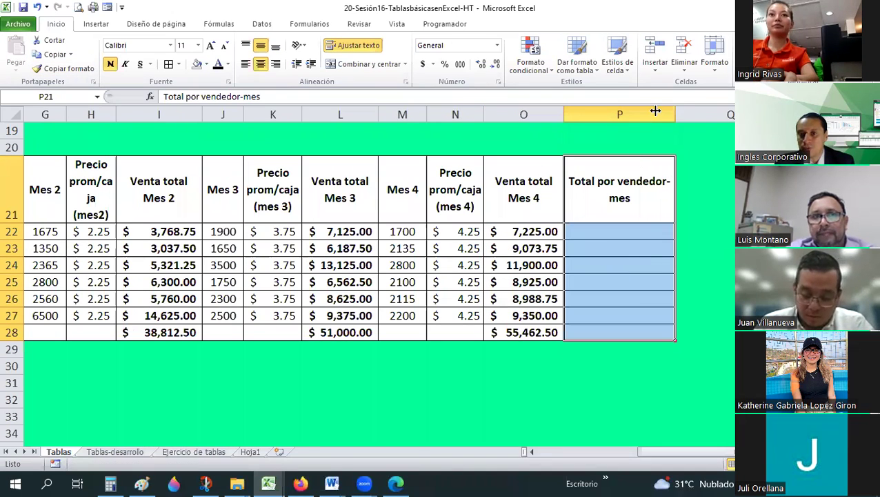
click(688, 281)
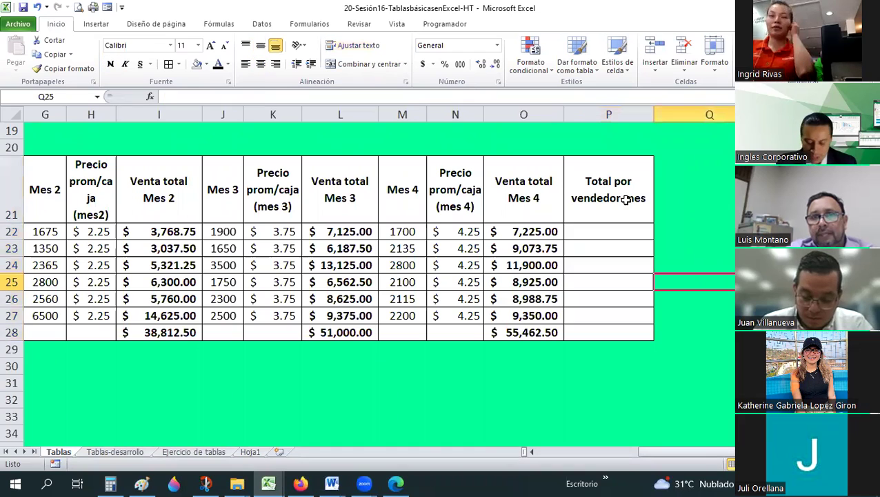
key(ctrl+z)
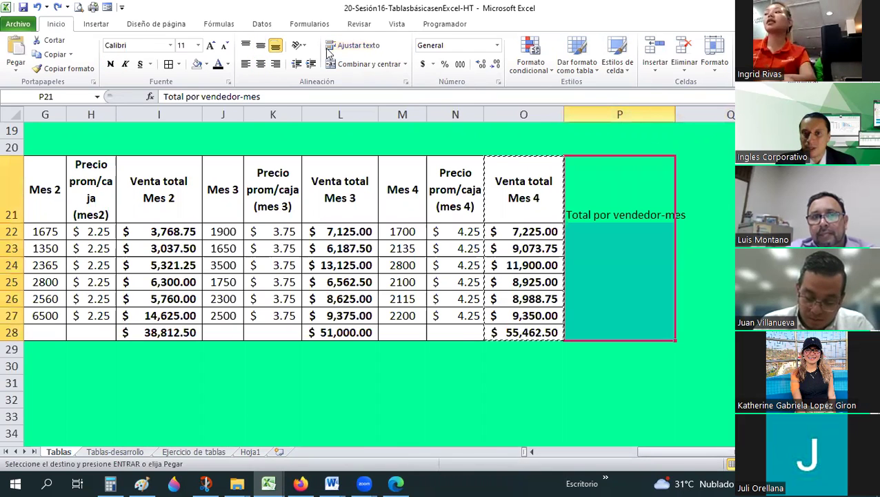
Step: Wrap the P21 heading text and select P21:P28, leaving the fill unchanged
key(alt+o)
key(a)
key(j)
drag(586, 177, 607, 318)
drag(175, 75, 199, 69)
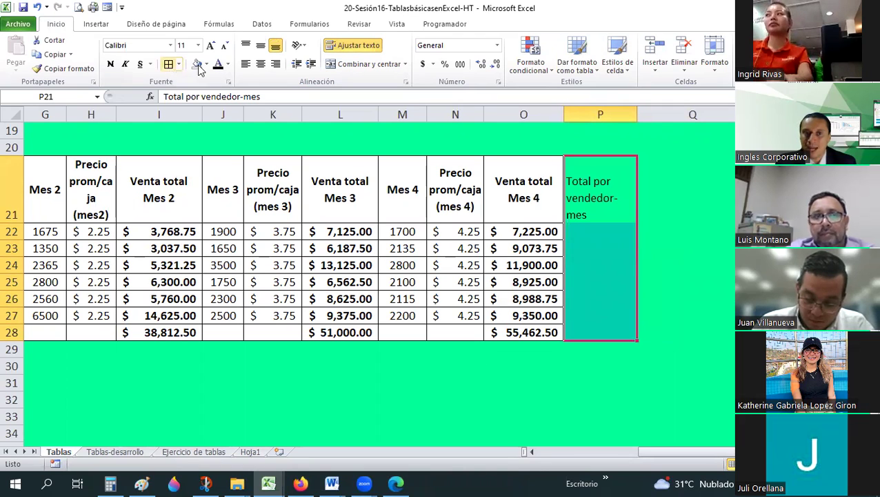
key(alt+o)
key(r)
key(r)
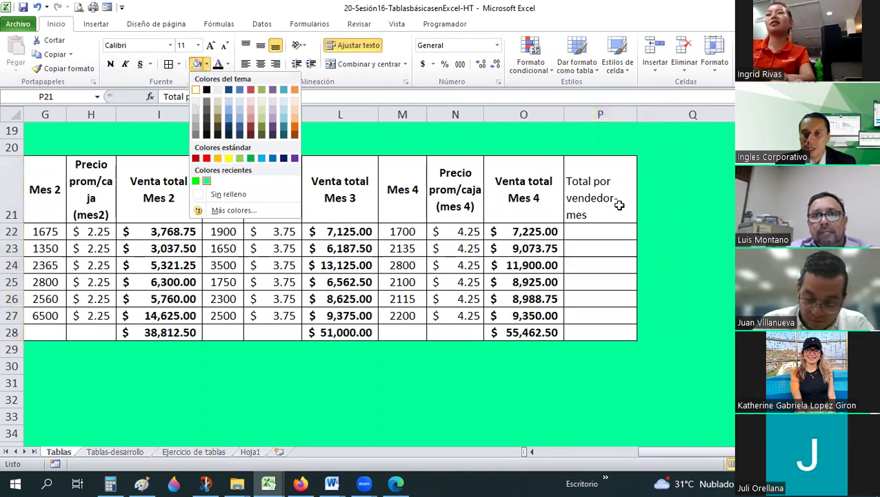
key(Escape)
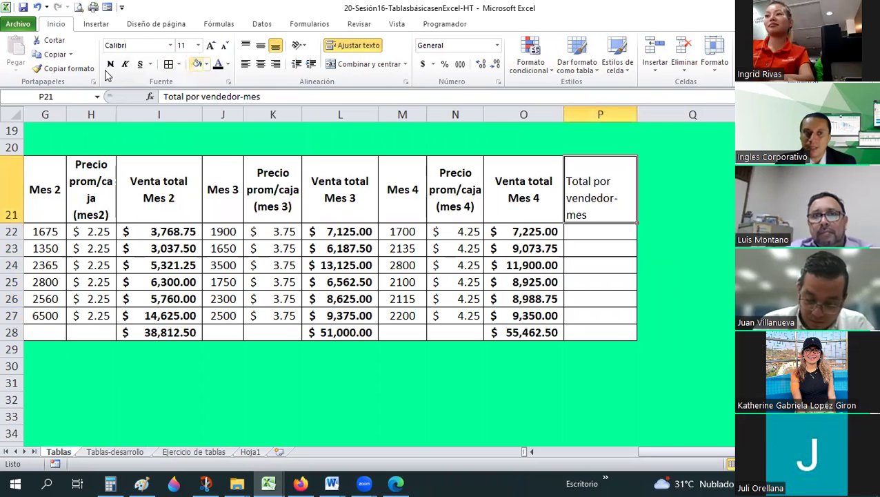
Step: Make the Total por vendedor-mes heading bold, centred horizontally and vertically
key(ctrl+n)
key(alt+o)
key(a)
key(c)
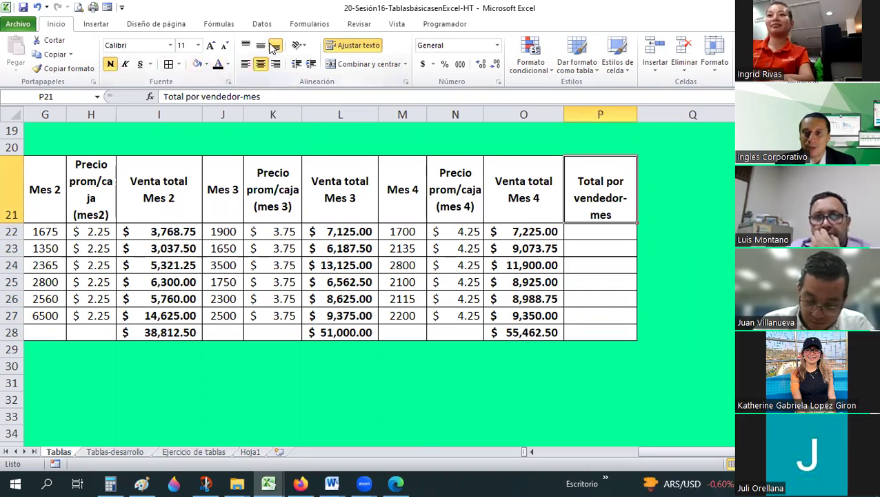
click(261, 46)
Step: Give P22:P28 bold accounting currency format and compare it with the Mes 4 column
drag(607, 231, 607, 333)
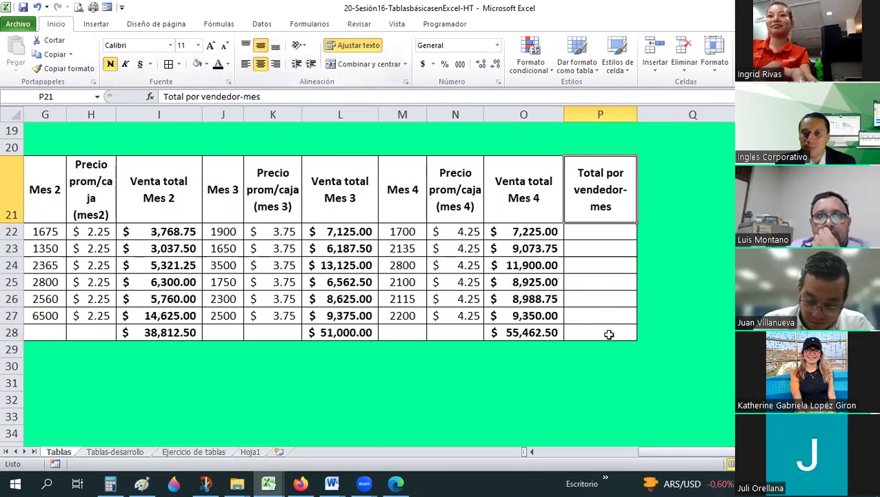
click(423, 64)
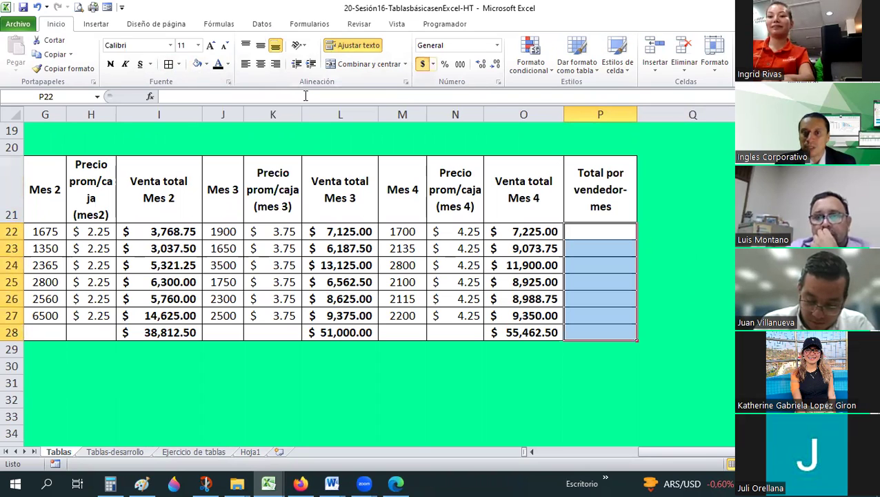
key(ctrl+n)
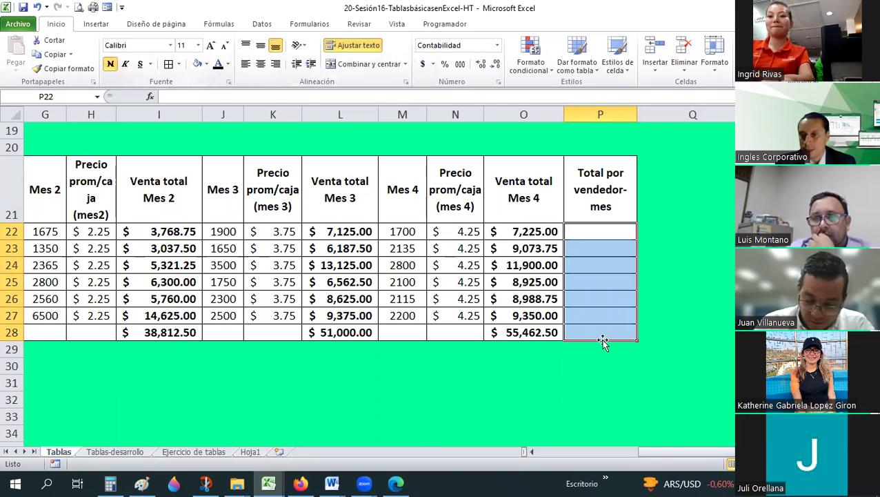
click(607, 328)
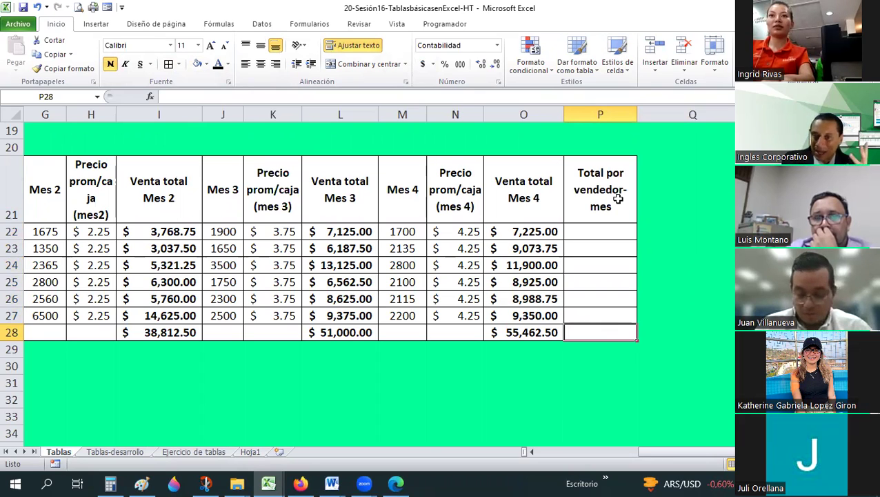
drag(620, 204, 625, 332)
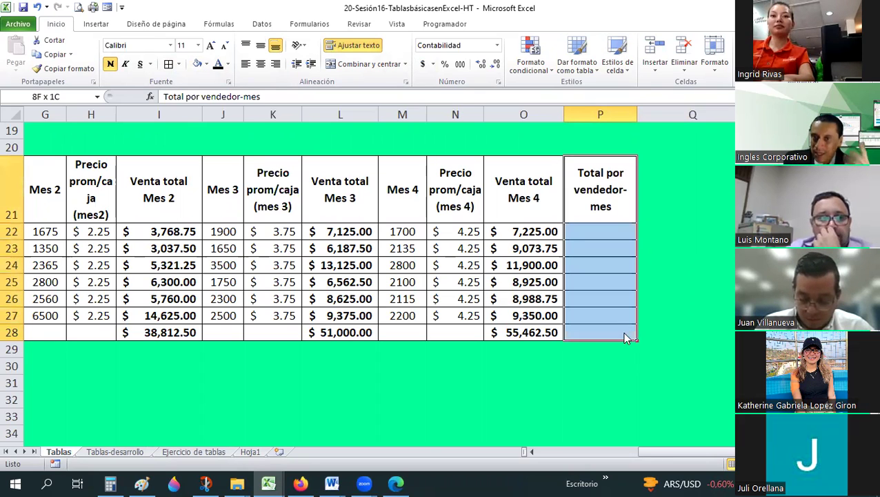
drag(547, 185, 531, 331)
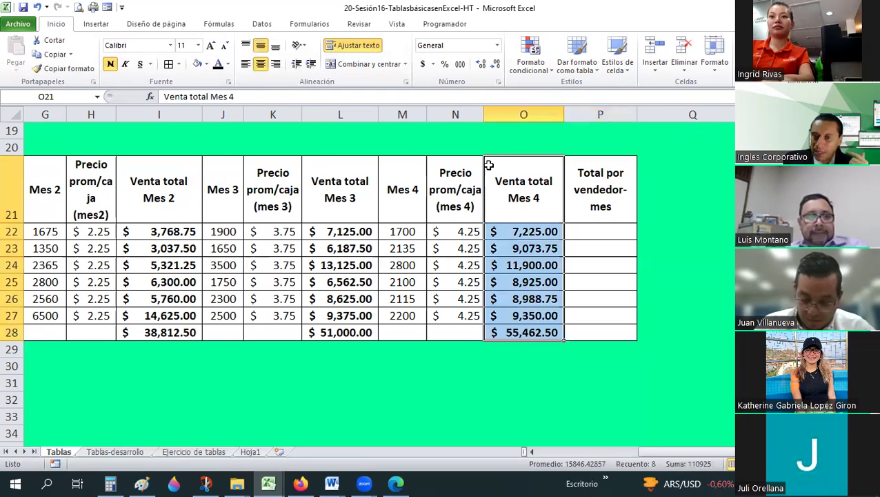
click(599, 192)
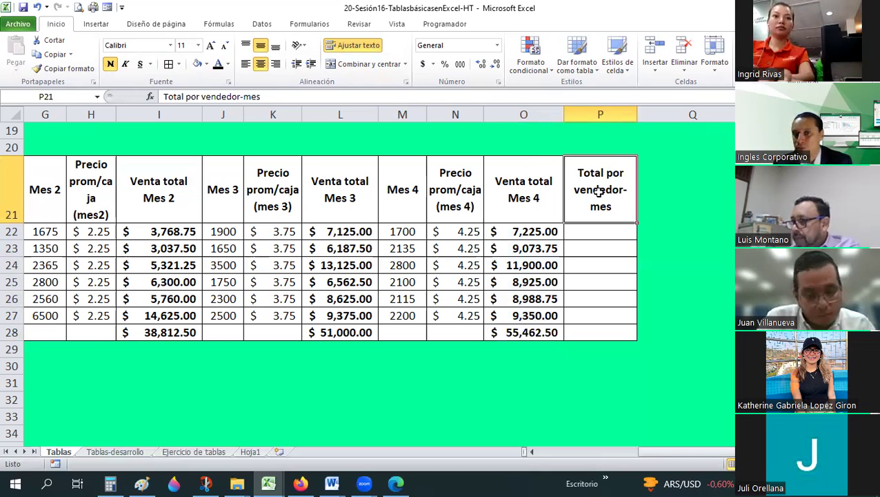
click(614, 234)
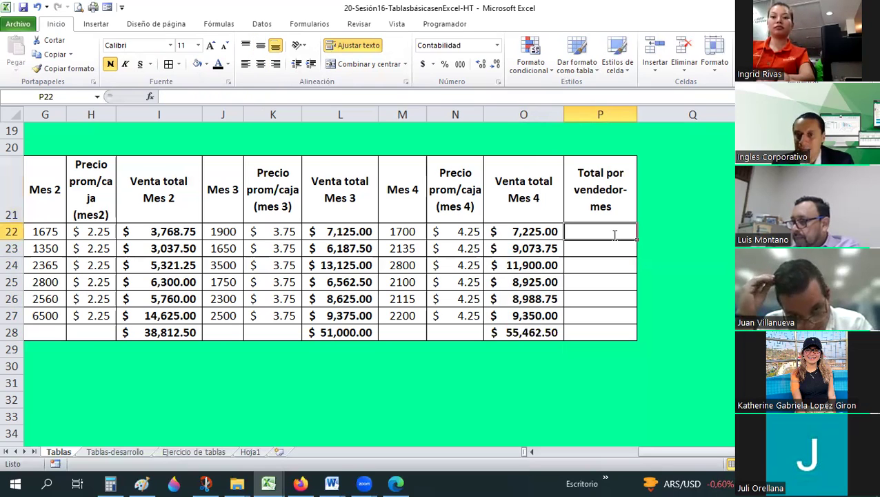
Step: Enter =F22+I22+L22+O22 in P22, giving Vendor 1 a $21,181.25 total
text(=)
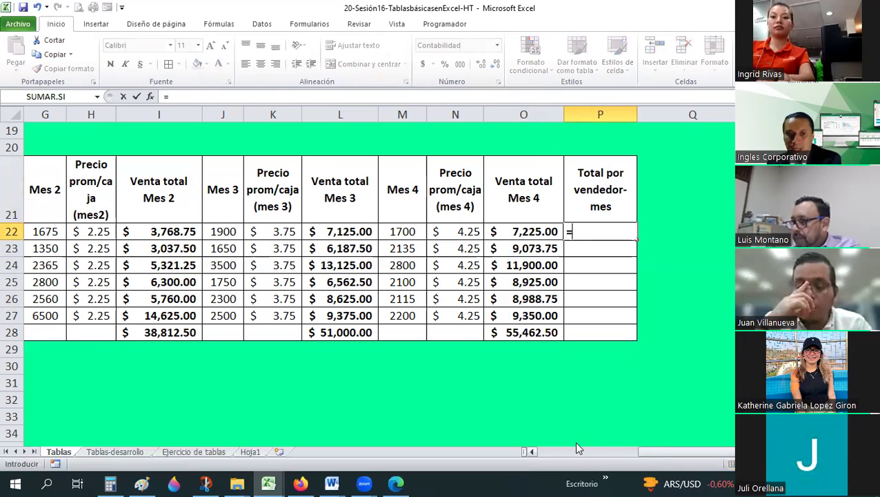
scroll(285, 223, left, 5)
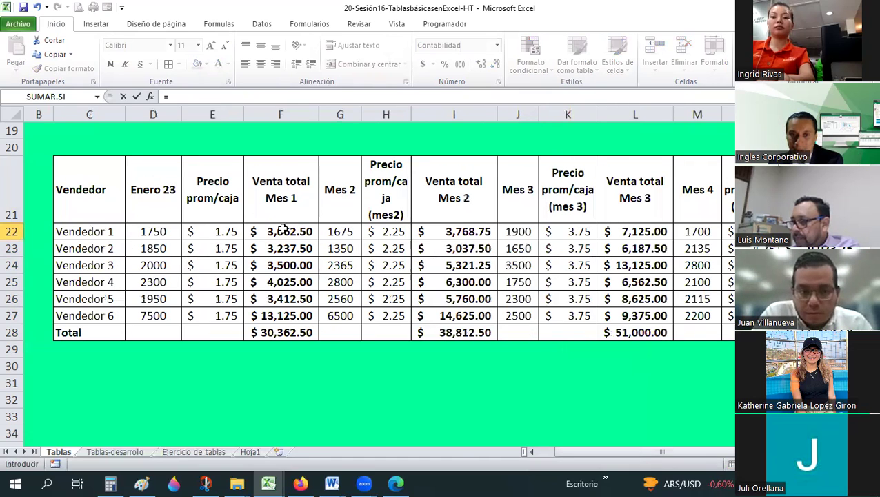
click(283, 229)
text(+)
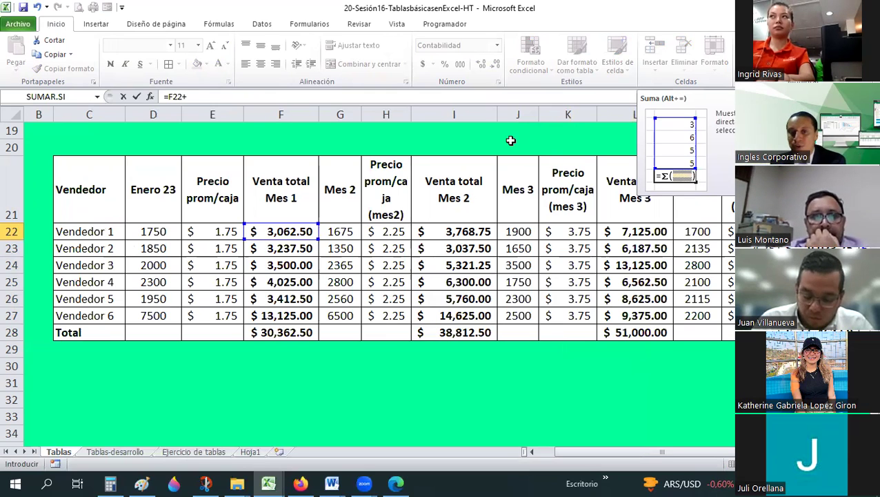
click(485, 230)
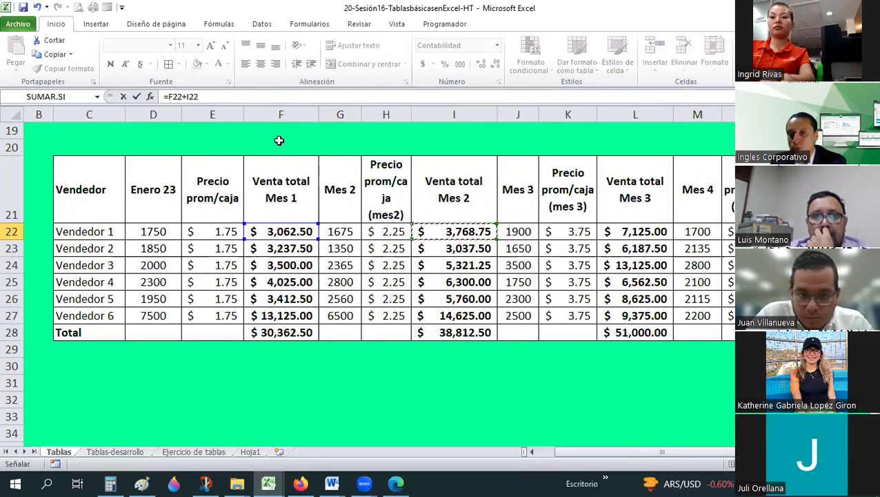
text(+)
click(636, 231)
text(+)
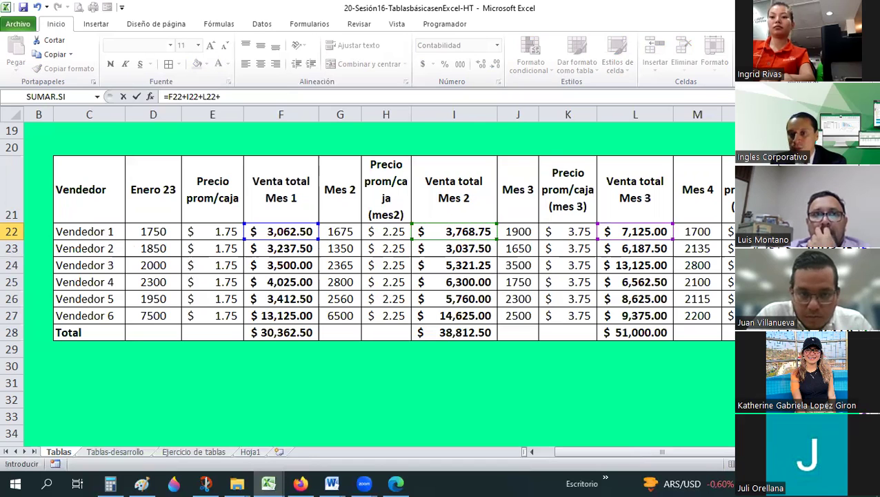
text(O22+)
drag(662, 451, 697, 451)
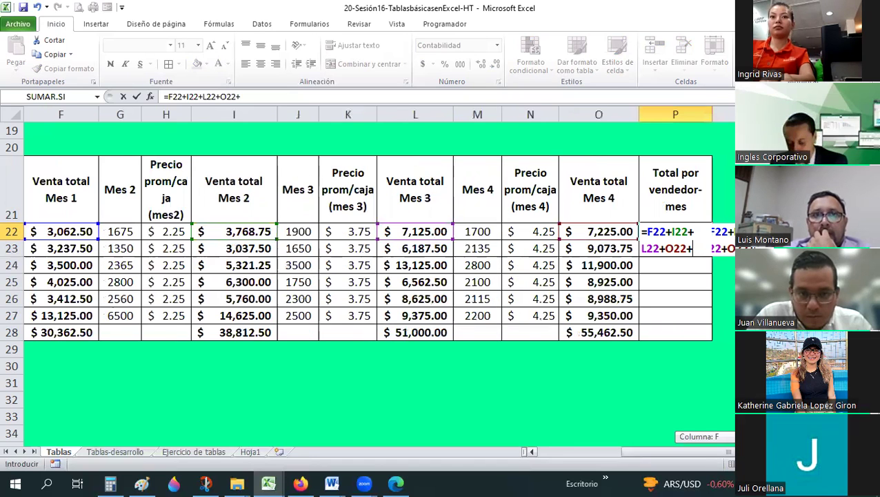
key(Return)
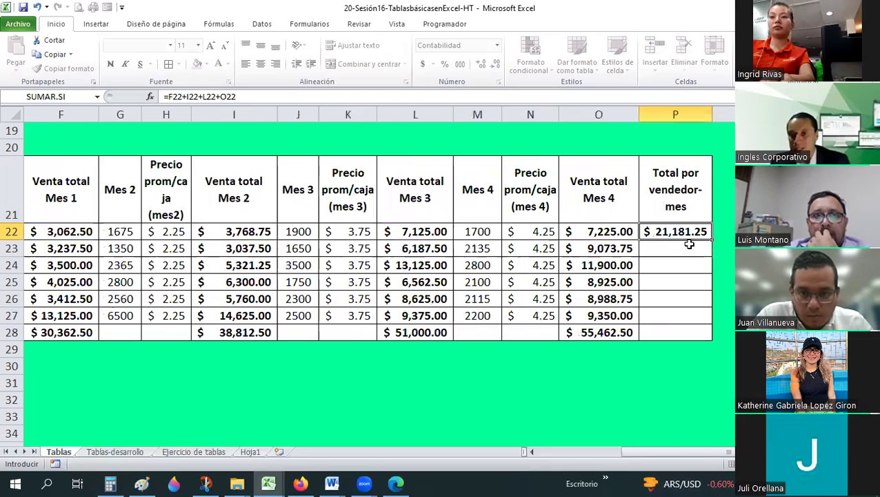
click(705, 236)
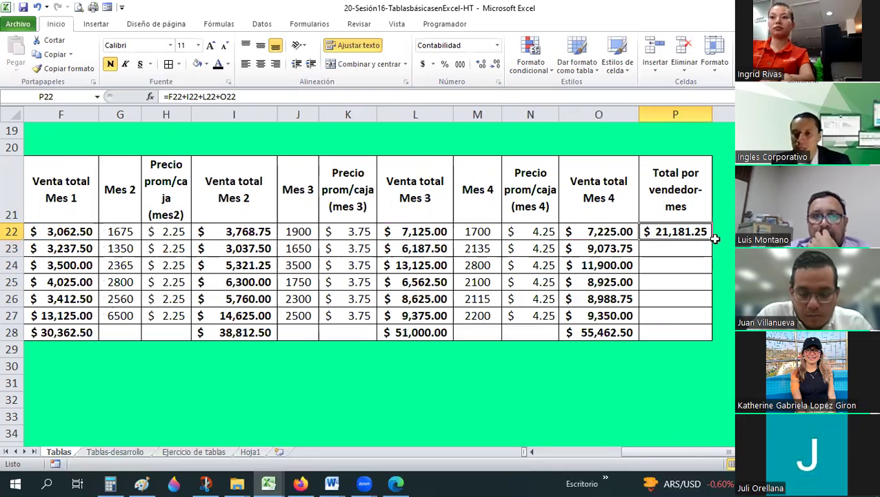
Step: Fill the total formula down to P27, AutoSum P28 to $175,637.50, and autofit column P
drag(716, 239, 713, 274)
drag(709, 241, 711, 317)
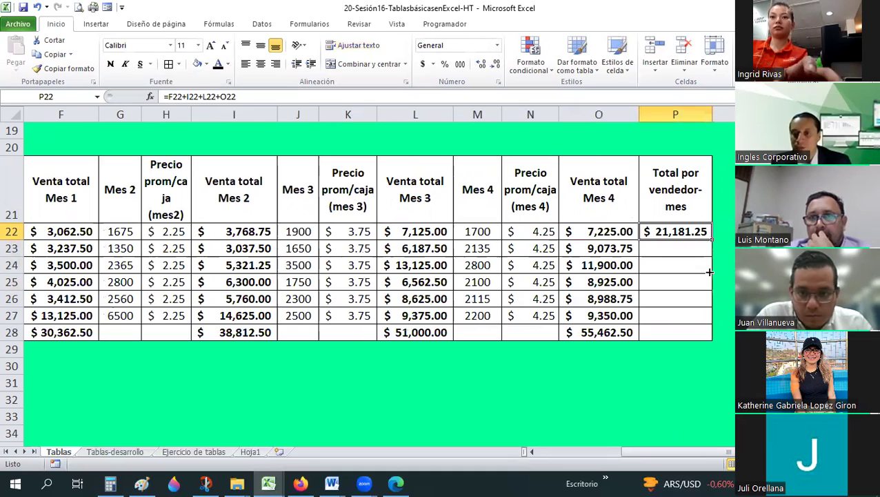
click(684, 332)
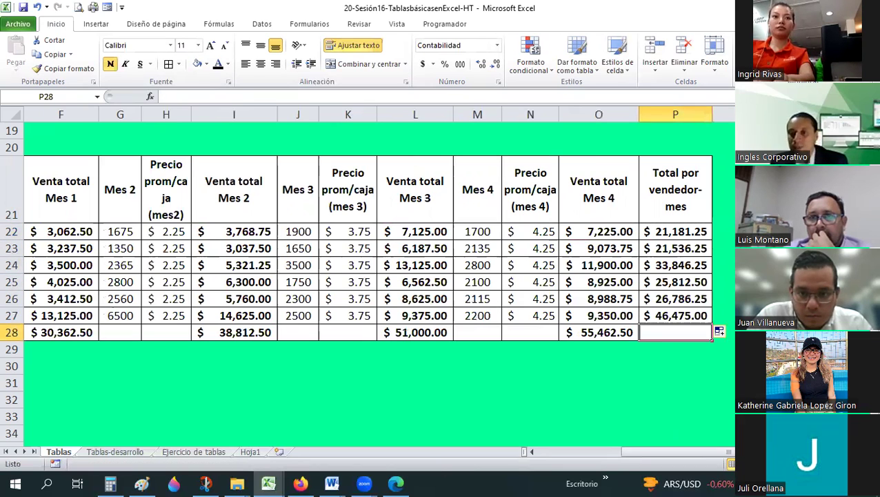
key(alt+equal)
key(Return)
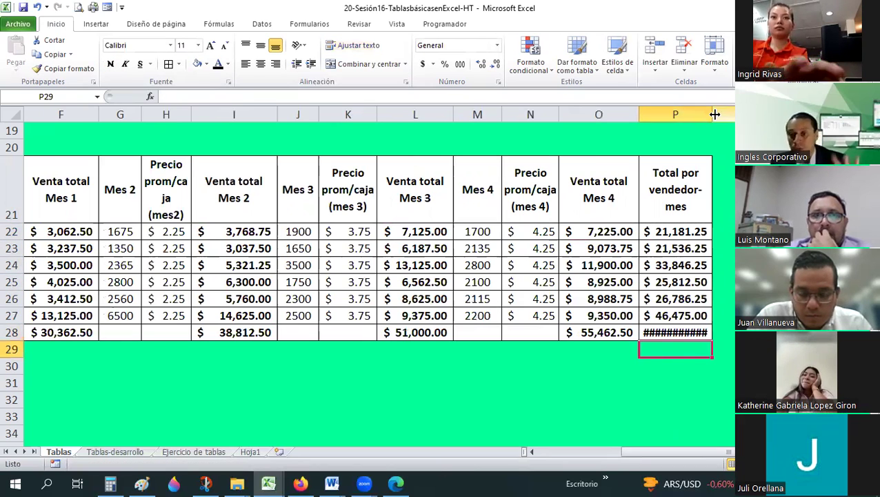
double_click(714, 115)
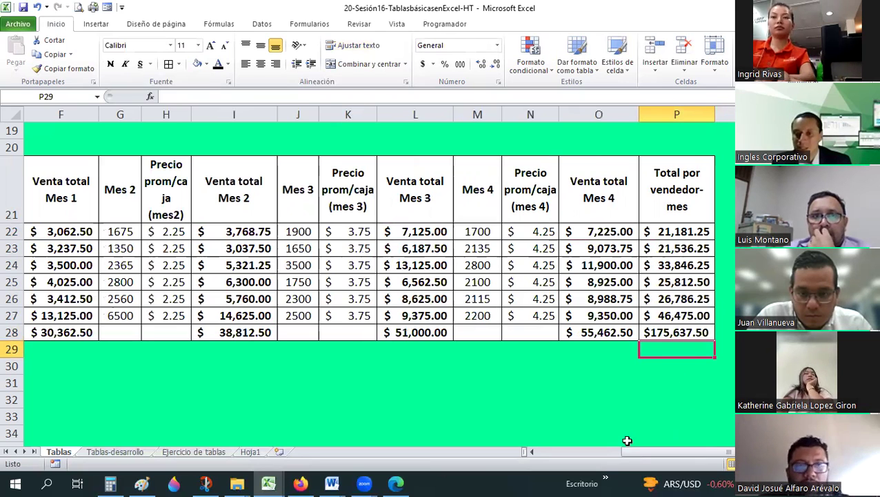
drag(628, 452, 548, 449)
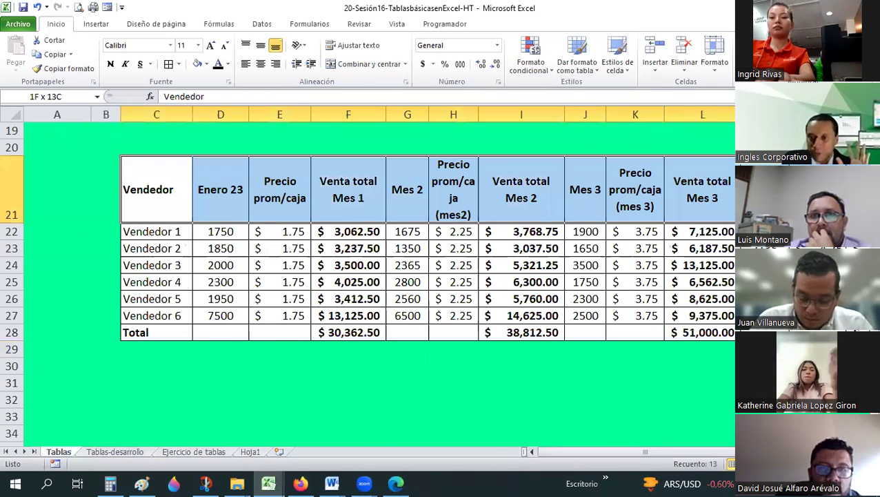
Step: Fill header row C21:P21 black with white text
drag(148, 190, 721, 207)
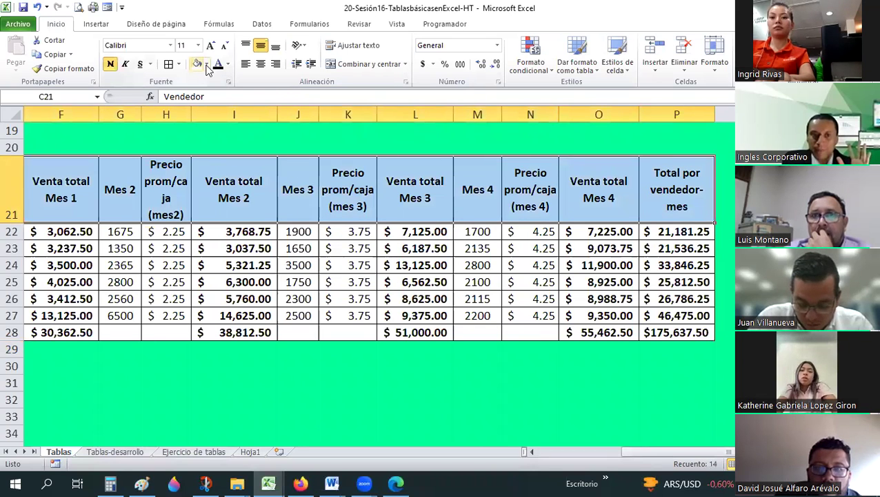
click(205, 64)
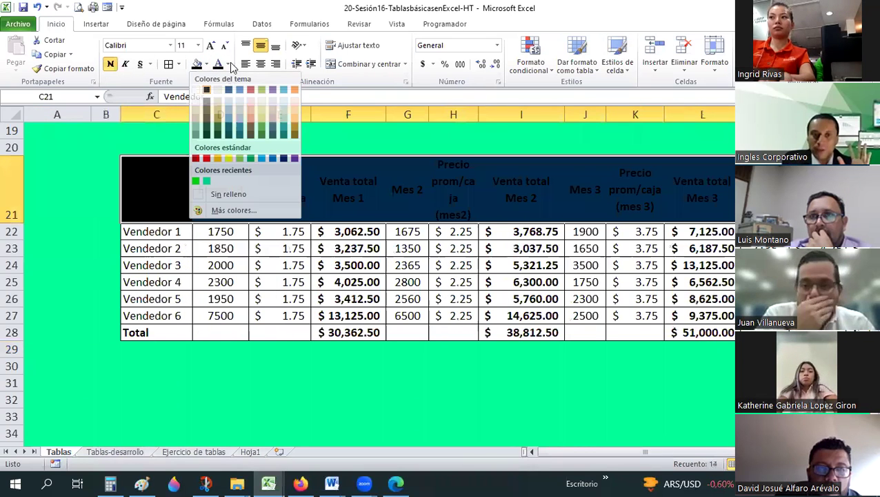
click(206, 89)
click(228, 64)
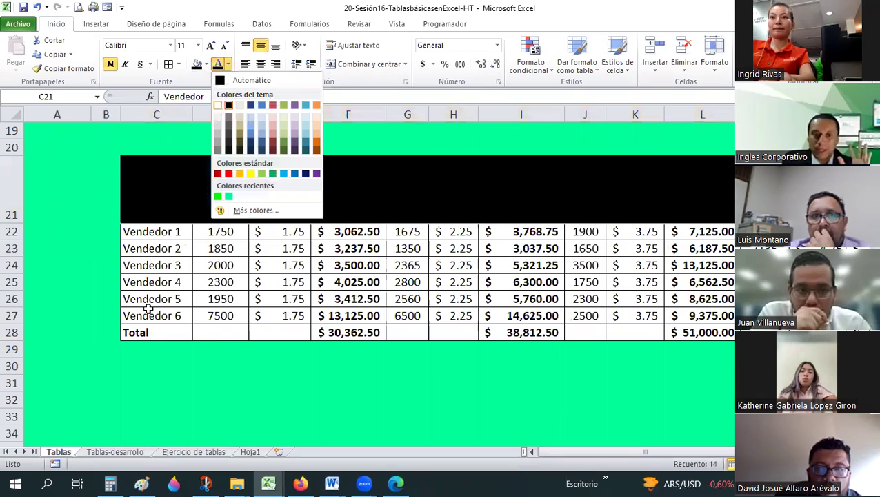
click(138, 331)
drag(142, 237, 718, 249)
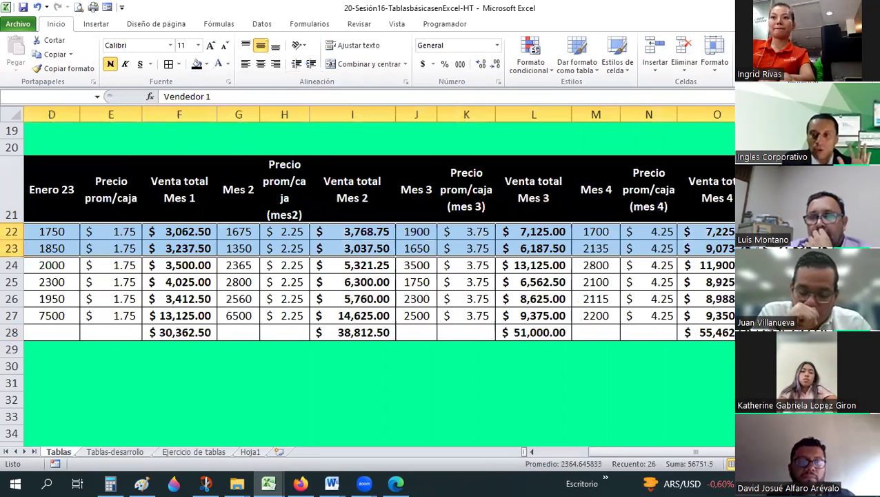
Step: Shade vendor rows 22–23, 24–25 and 26–27 with alternating grey fills
click(205, 65)
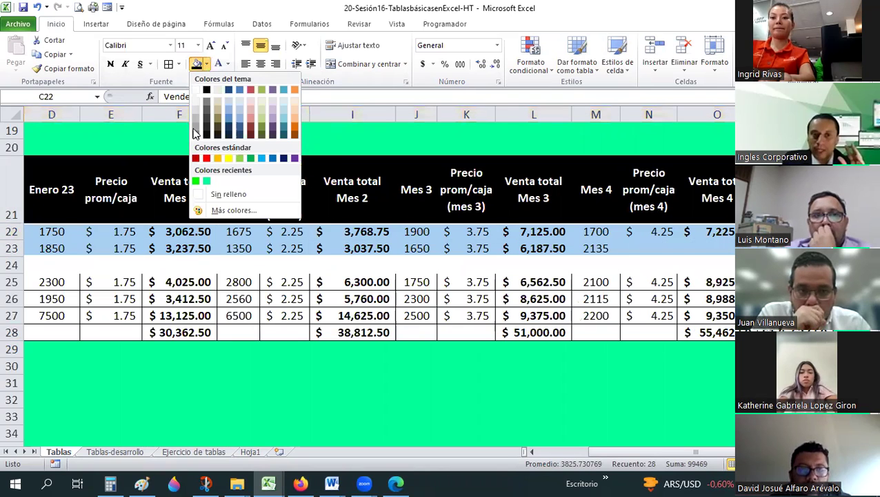
key(Return)
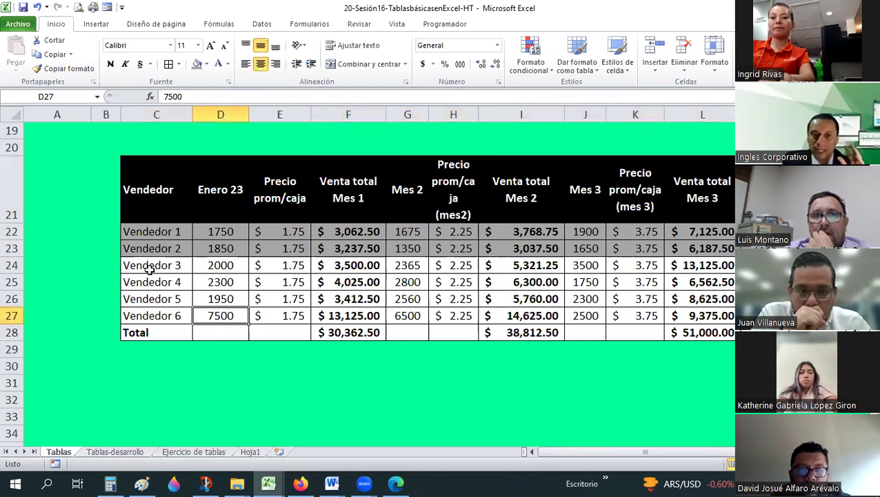
click(150, 270)
drag(159, 270, 731, 283)
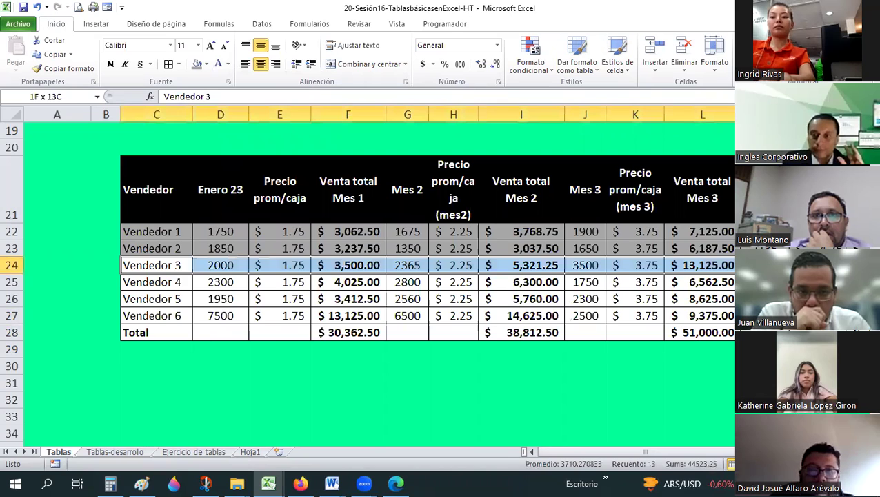
click(206, 63)
click(196, 108)
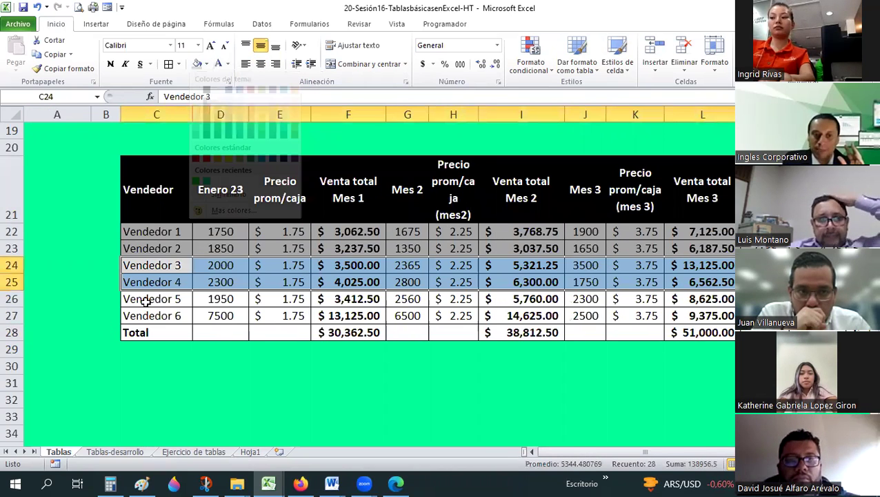
mouse_move(149, 298)
mouse_down()
mouse_move(373, 316)
mouse_move(731, 316)
mouse_up()
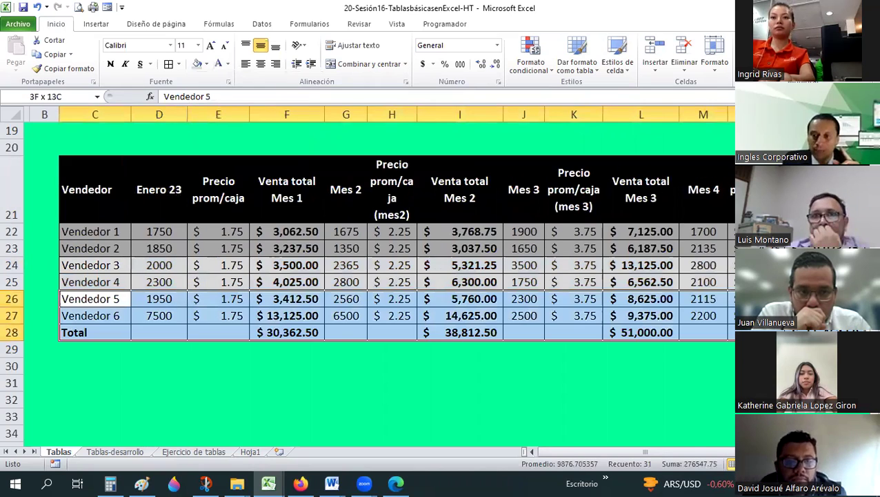
click(207, 63)
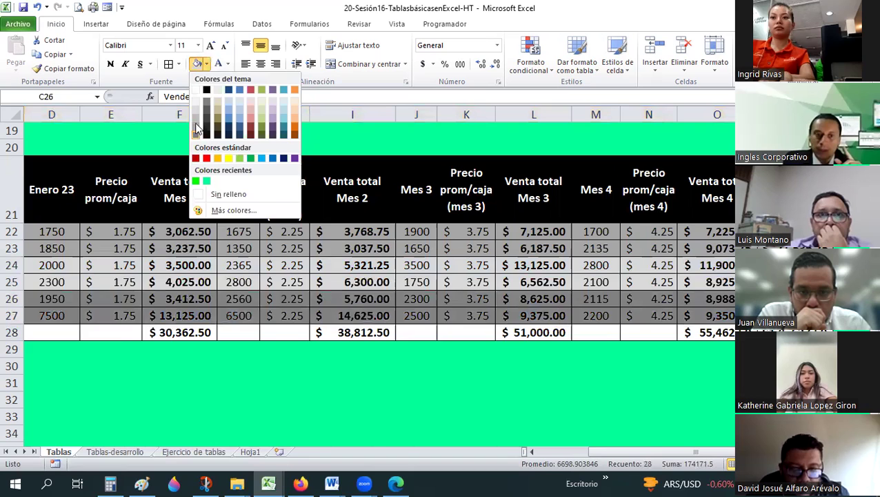
click(195, 127)
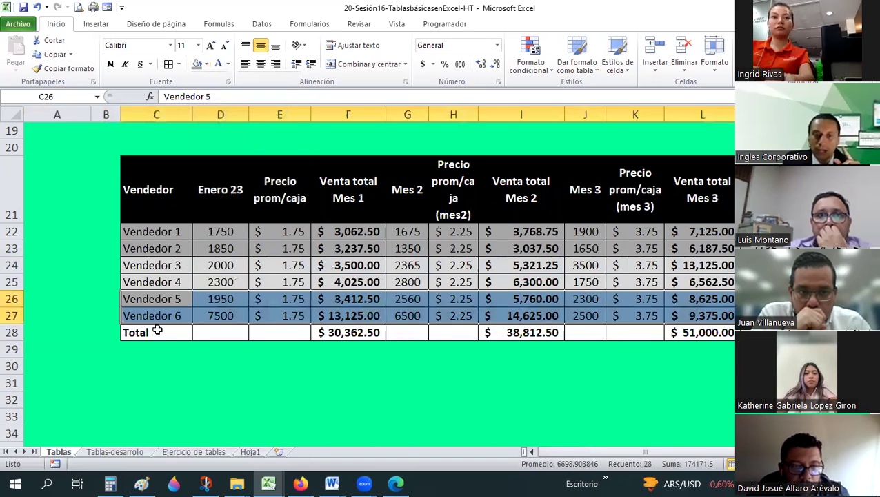
Step: Fill the Total row 28 black, then move the selection off it
drag(138, 332, 725, 332)
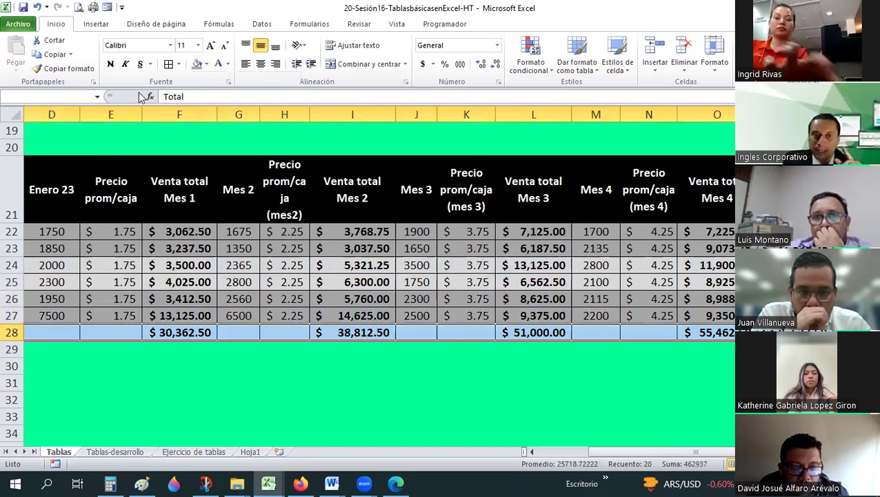
click(206, 64)
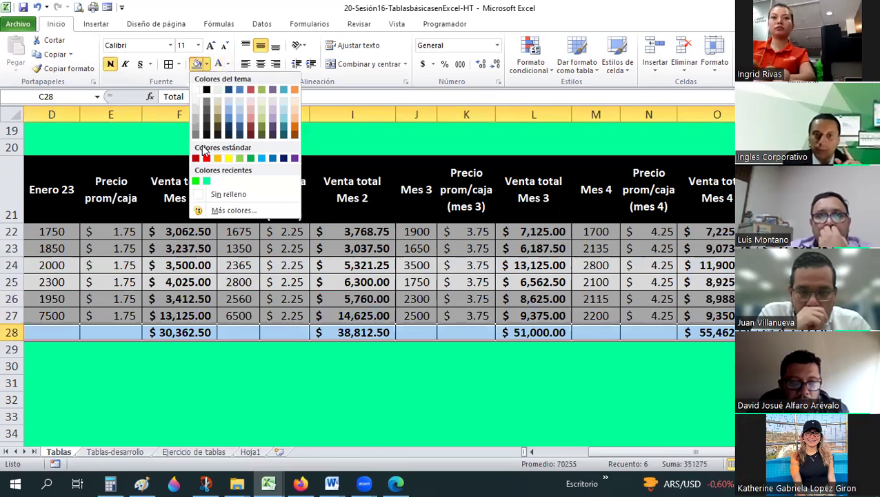
click(207, 91)
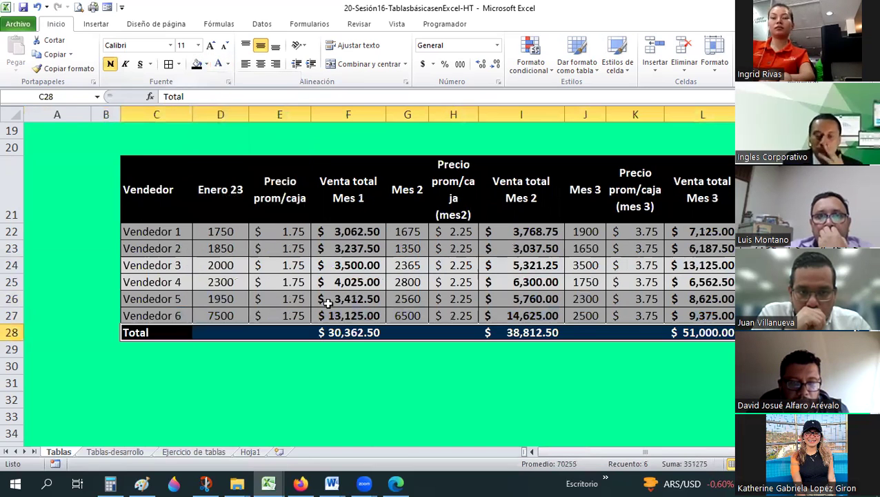
key(Up)
key(Up)
key(Right)
key(Right)
key(shift+Right)
Step: Narrow column D so Enero 23 wraps, and narrow the Mes 2 quantity column
key(Down)
key(Down)
key(Down)
key(Right)
key(Right)
key(Right)
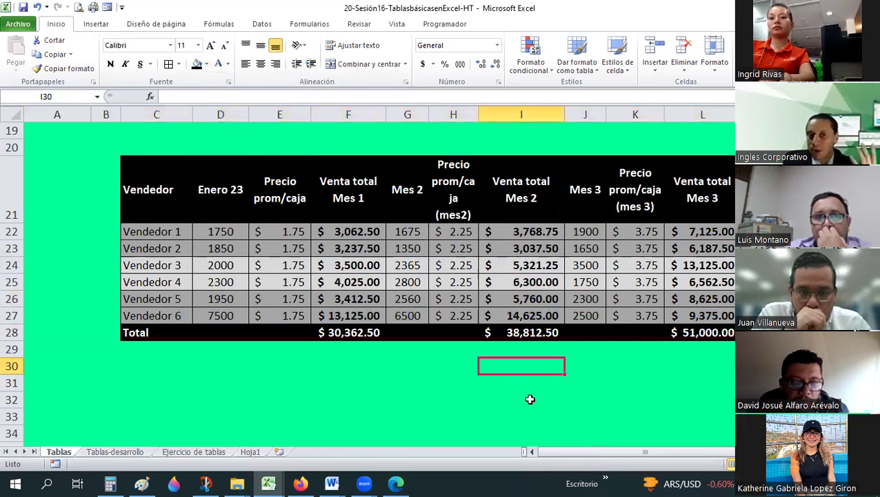
drag(242, 118, 228, 118)
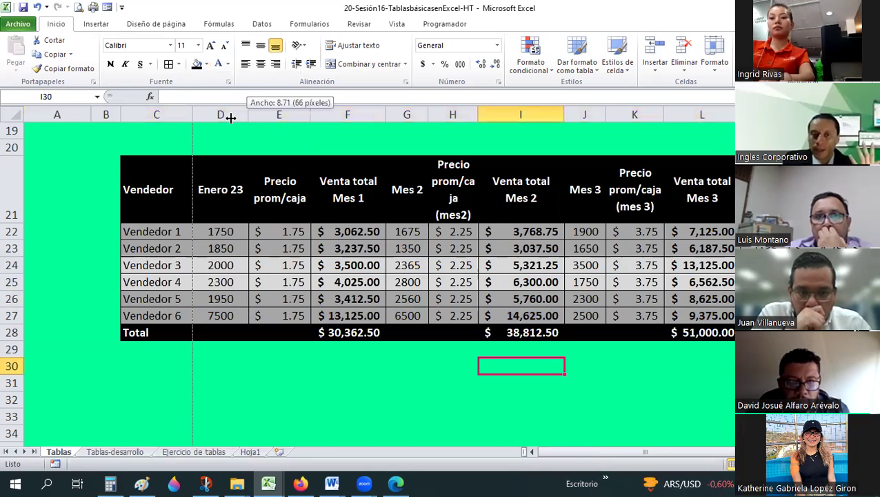
drag(409, 117, 403, 119)
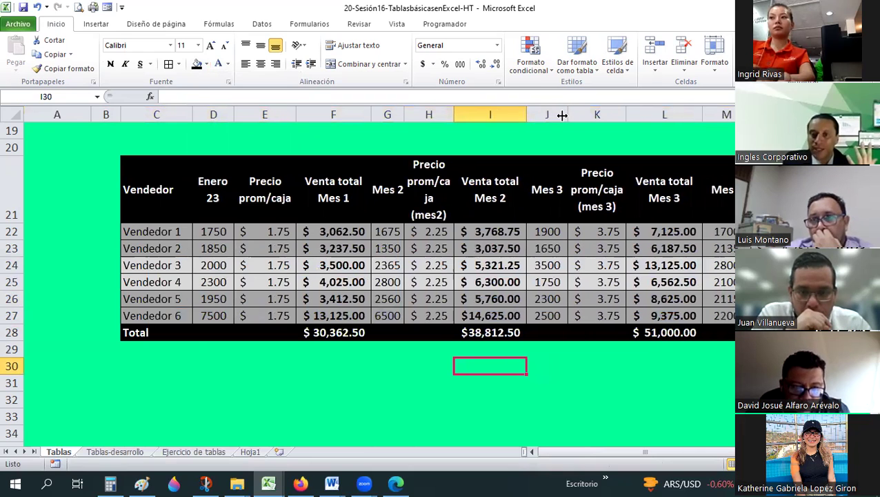
drag(720, 457, 720, 457)
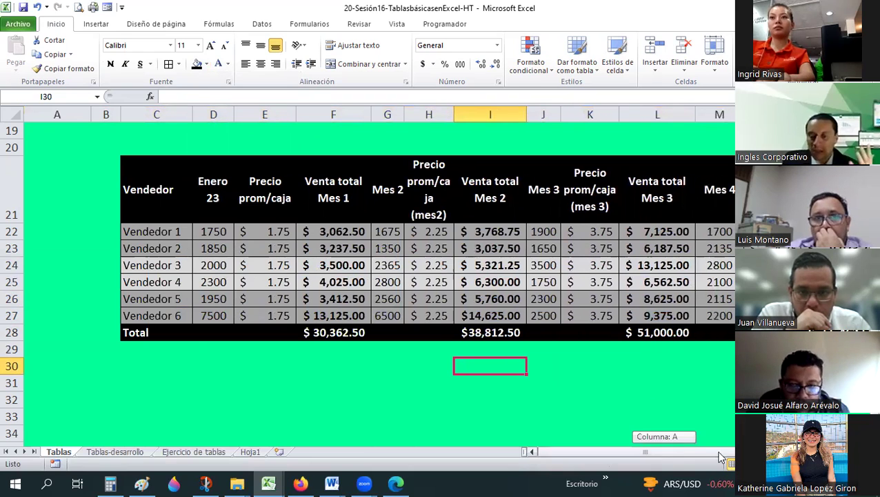
scroll(719, 457, right, 3)
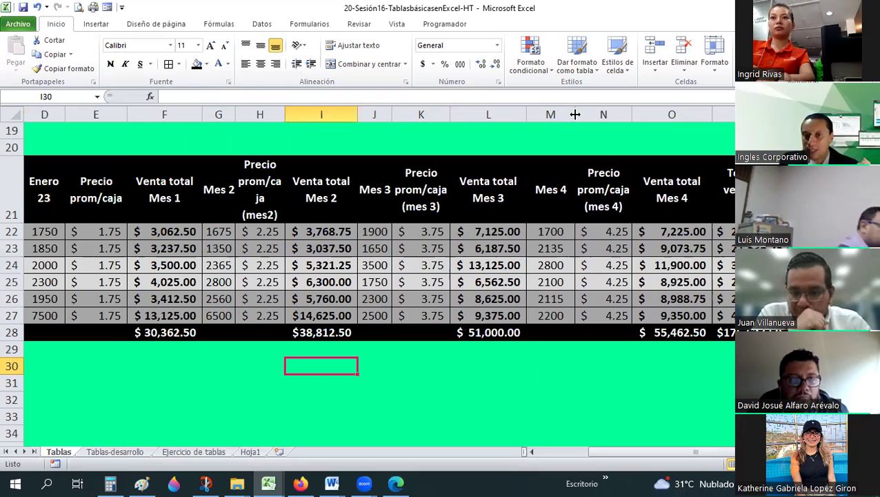
Step: Narrow column M so its Mes 4 header wraps onto two lines
drag(576, 115, 554, 116)
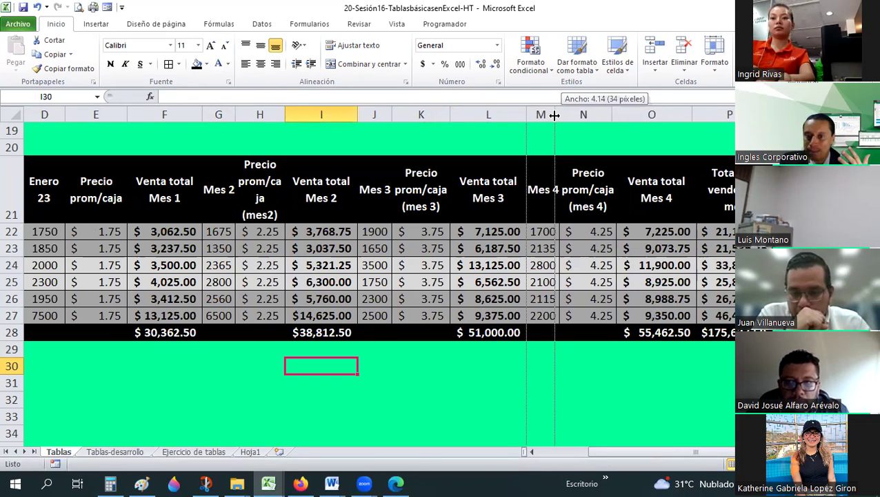
double_click(554, 114)
click(545, 190)
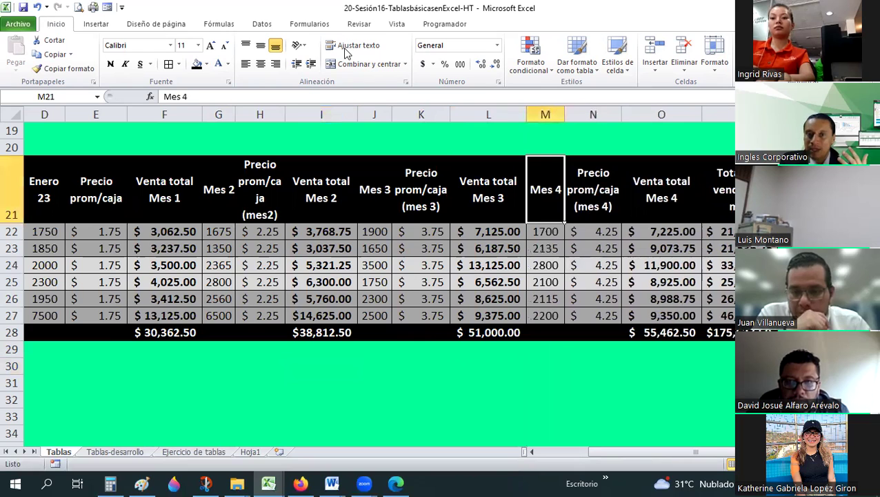
drag(566, 111, 559, 112)
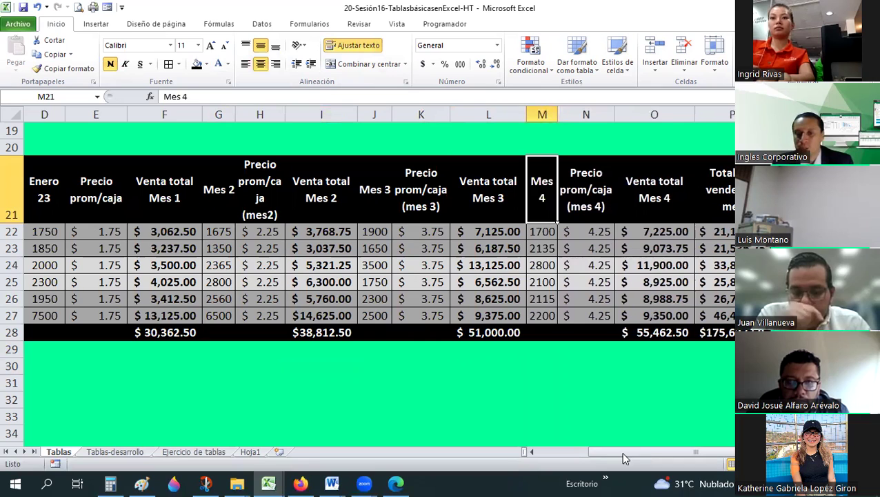
click(480, 403)
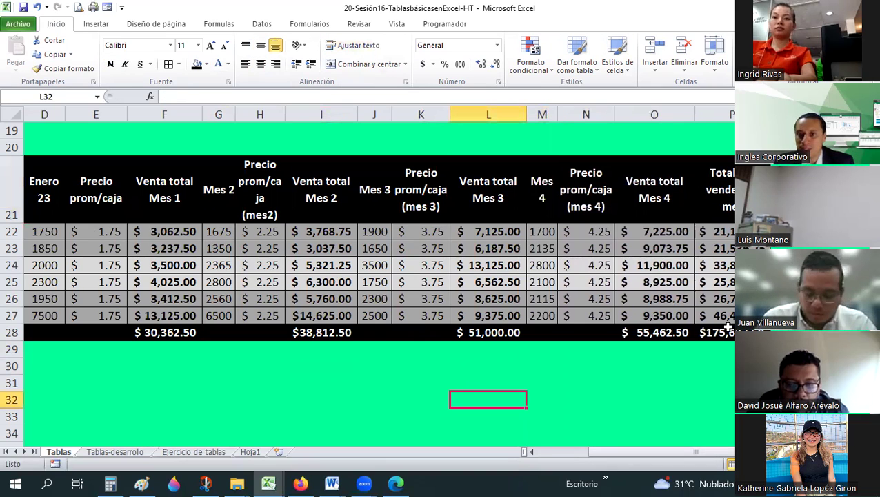
drag(718, 331, 83, 231)
click(89, 190)
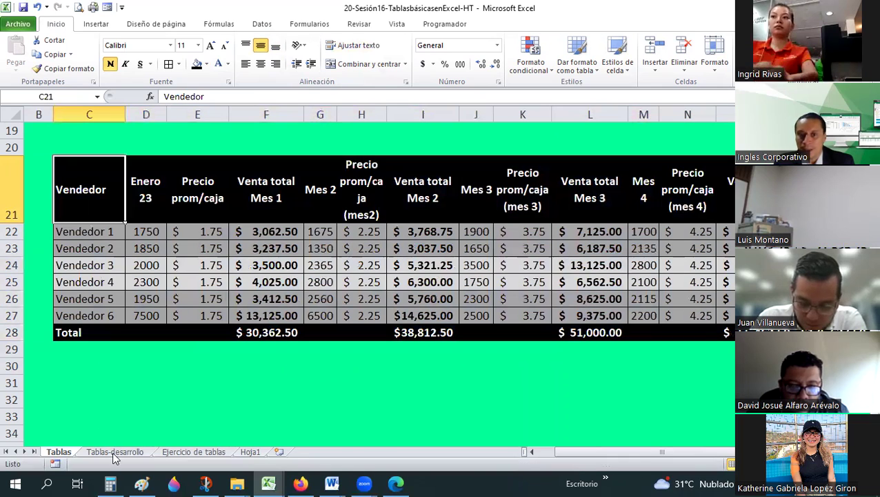
Step: Switch to the Tablas-desarrollo sheet and look over the upper Vendedor table
click(118, 449)
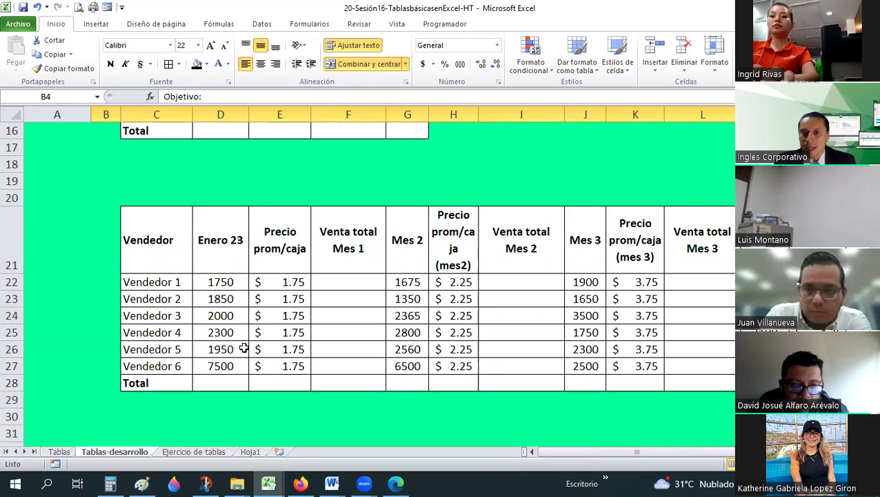
scroll(241, 349, up, 1)
scroll(238, 338, up, 1)
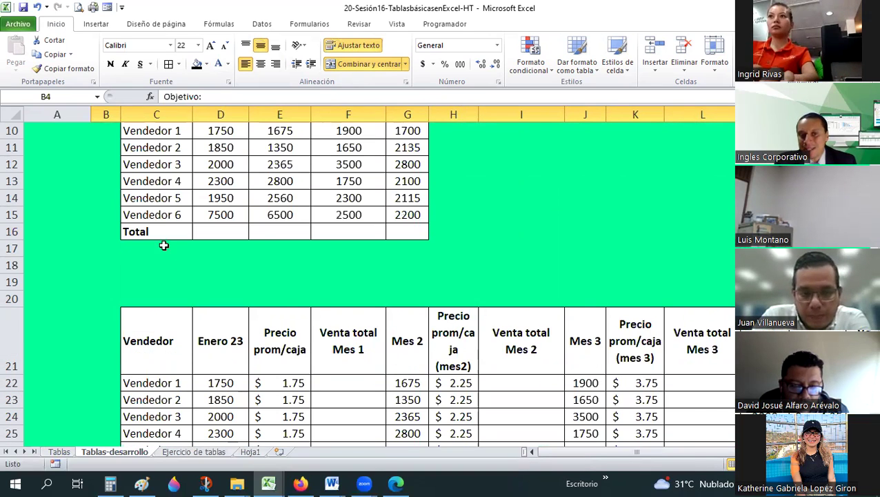
scroll(238, 339, down, 2)
drag(149, 242, 759, 315)
drag(684, 364, 690, 379)
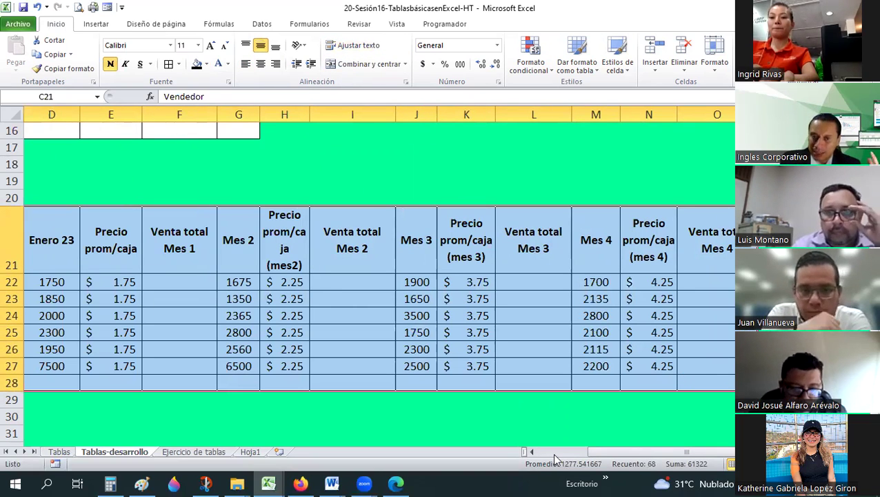
scroll(328, 323, left, 3)
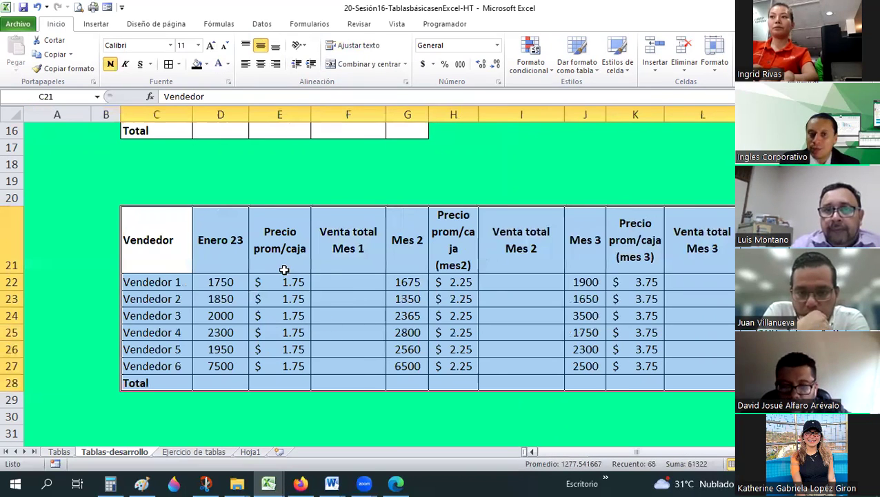
click(257, 224)
drag(155, 232, 710, 378)
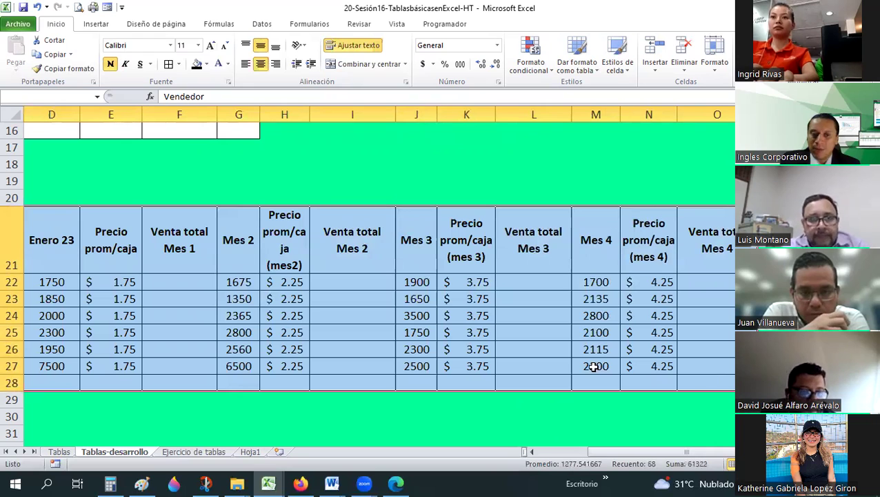
drag(52, 241, 9, 394)
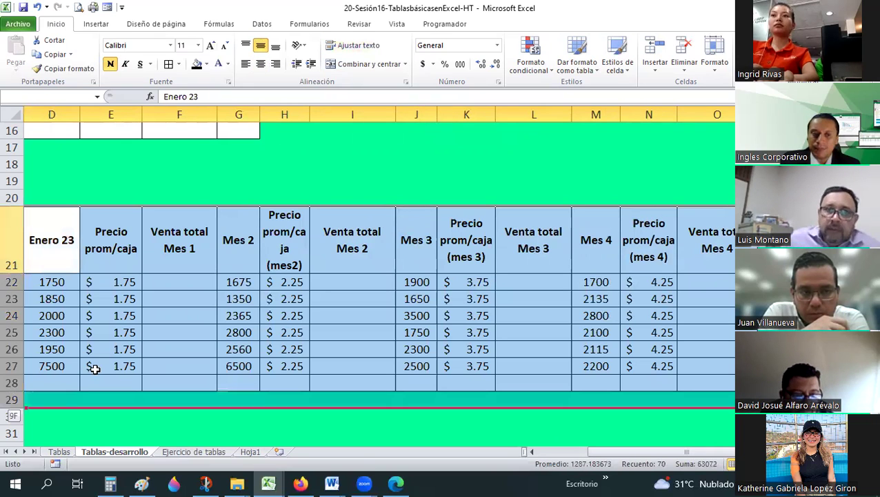
click(242, 417)
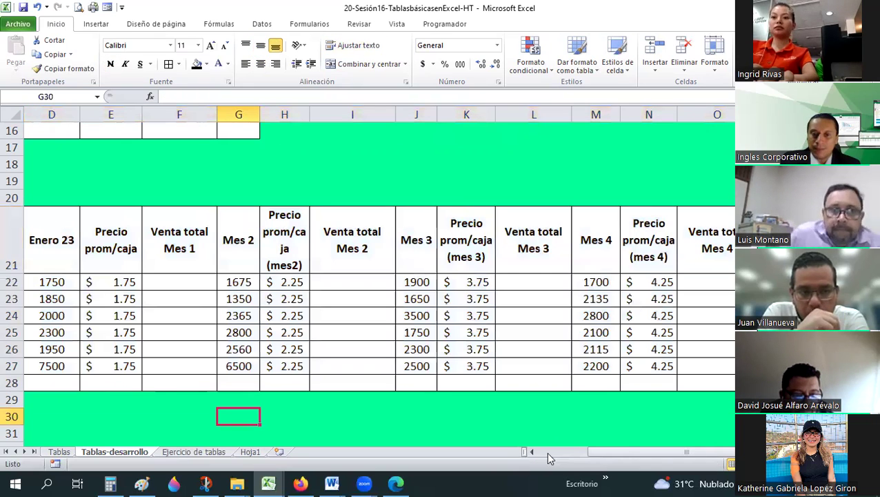
Step: Select C9:G16, from the Vendedor header row down to the empty Total row
scroll(207, 242, left, 3)
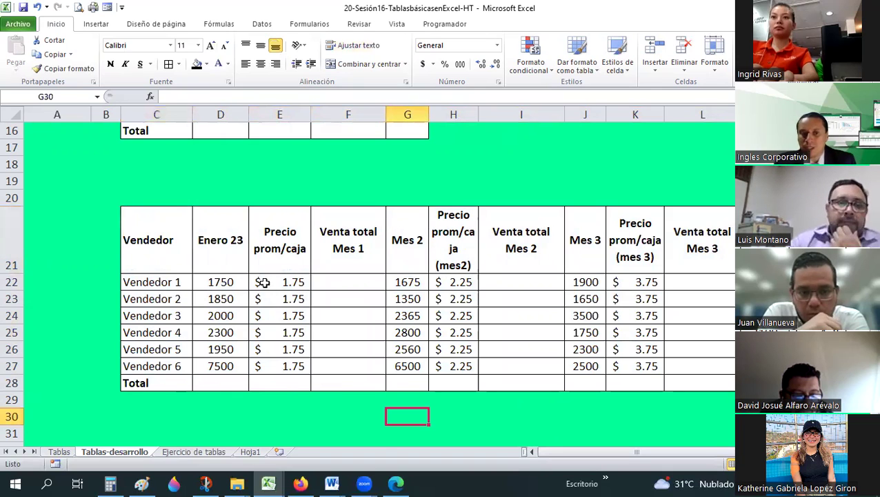
scroll(264, 283, up, 2)
scroll(264, 283, down, 1)
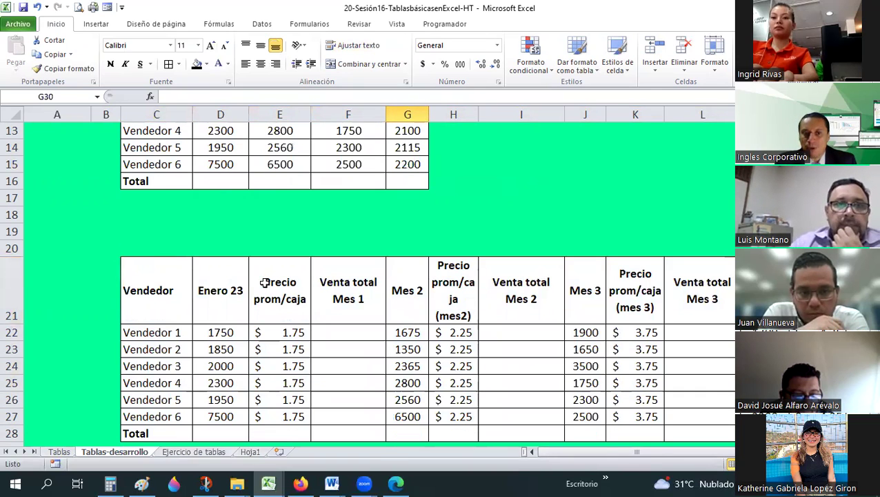
scroll(276, 310, up, 1)
drag(307, 349, 324, 356)
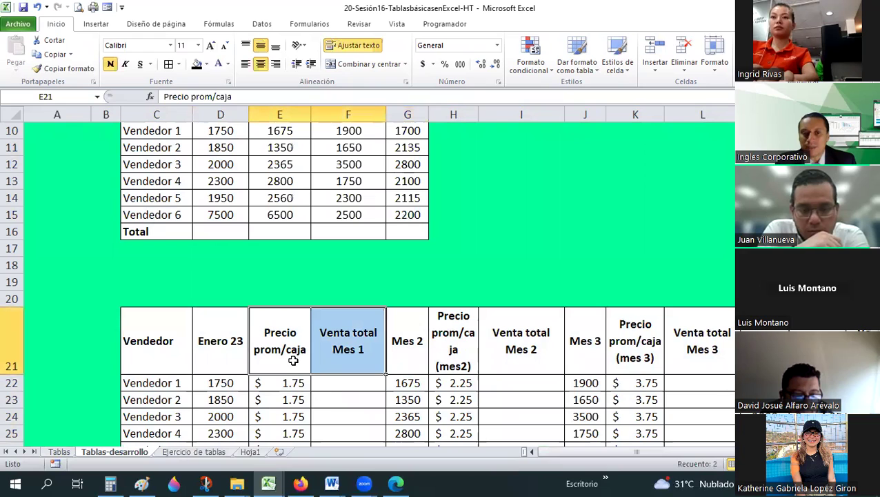
scroll(232, 339, up, 3)
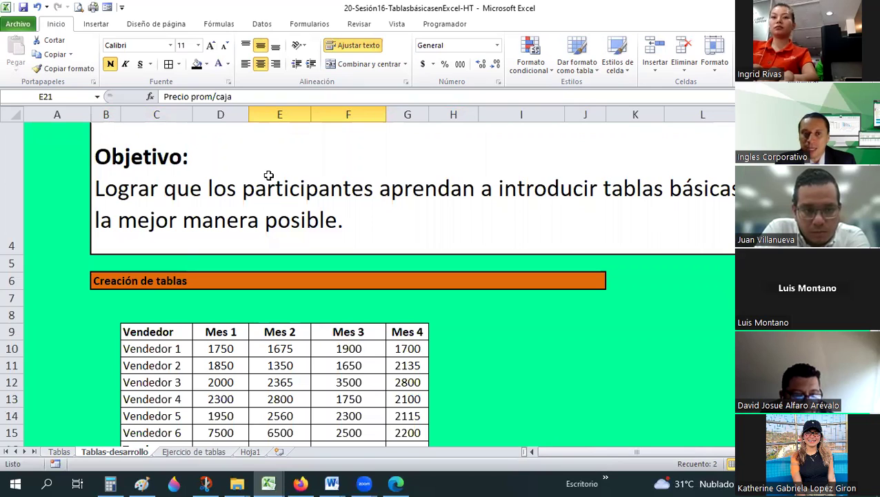
scroll(360, 218, up, 1)
scroll(196, 180, down, 2)
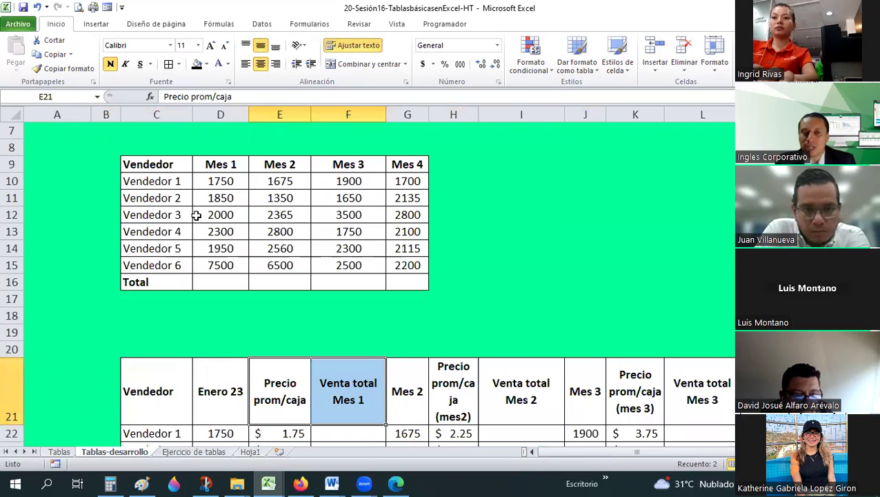
click(219, 181)
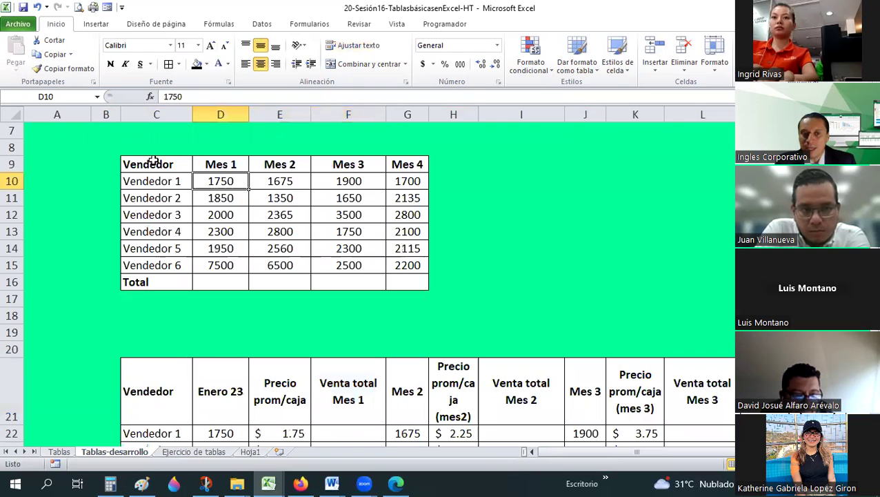
drag(370, 271, 395, 282)
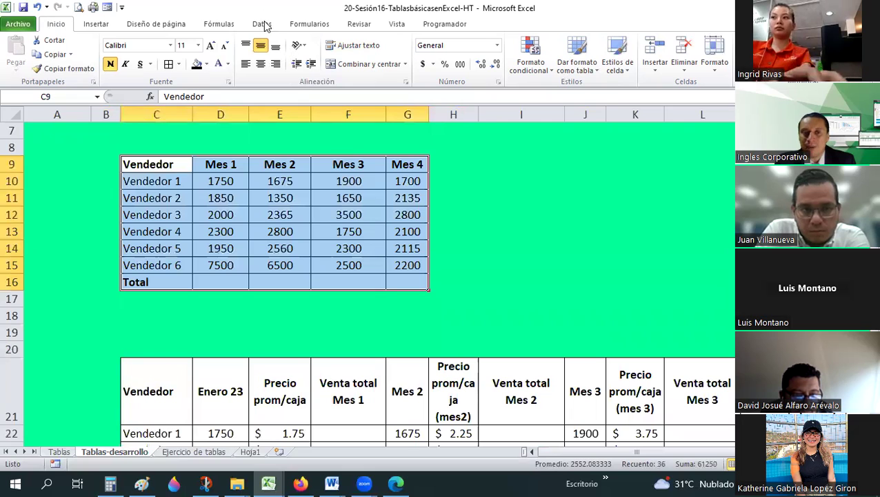
click(104, 26)
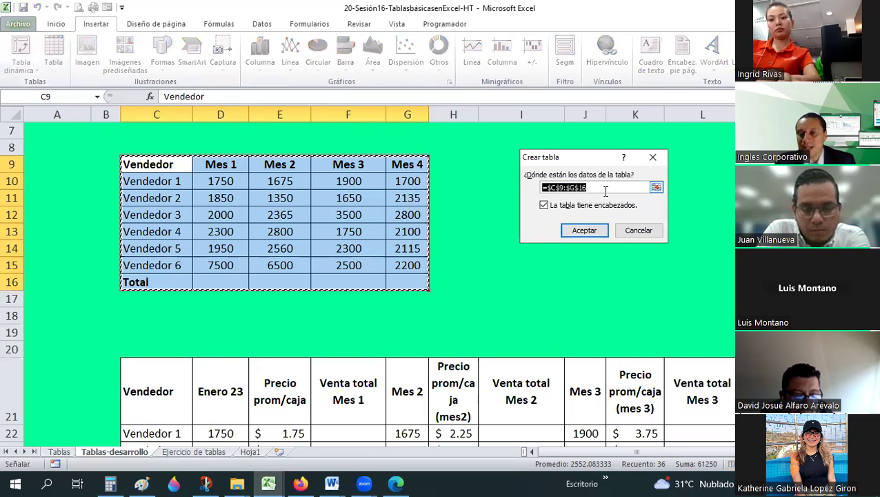
key(F2)
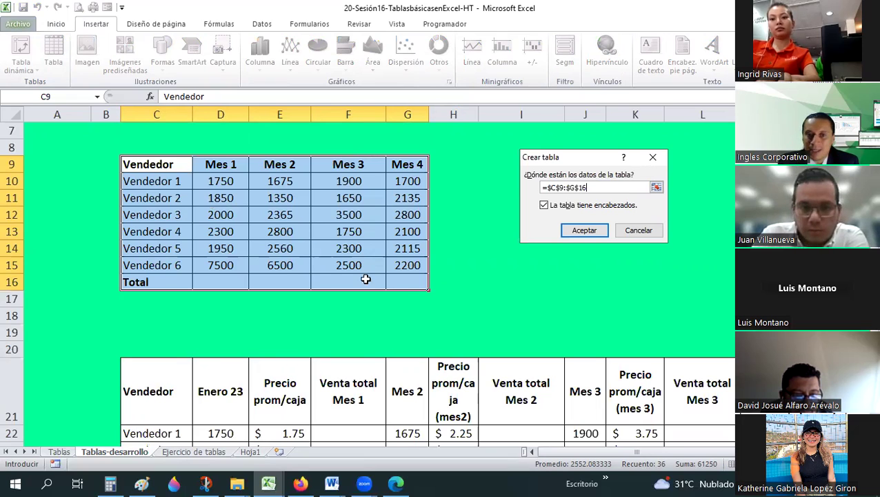
click(545, 206)
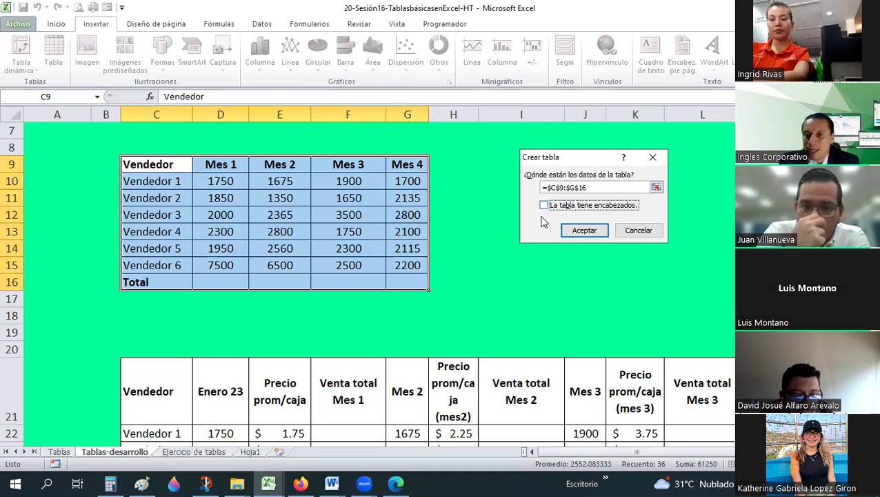
key(Return)
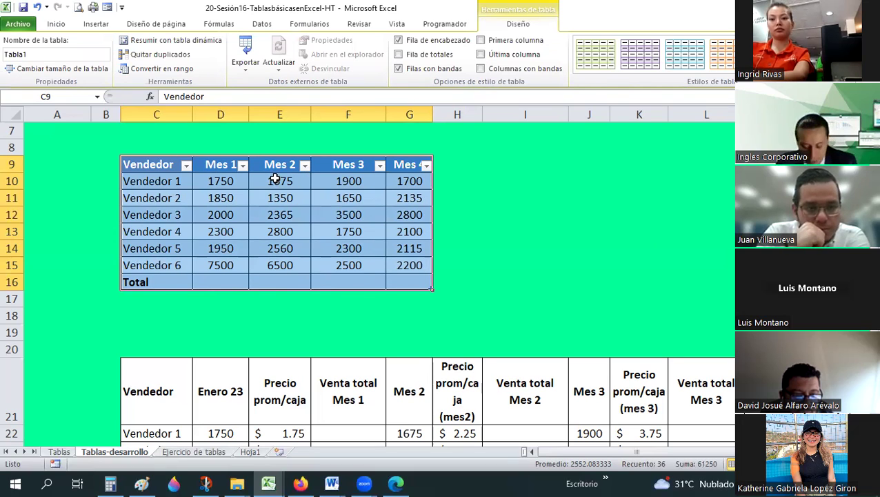
Step: Turn C9:G16 into a table again, this time using the first row as Mes 1–4 headers instead of Columna
click(195, 69)
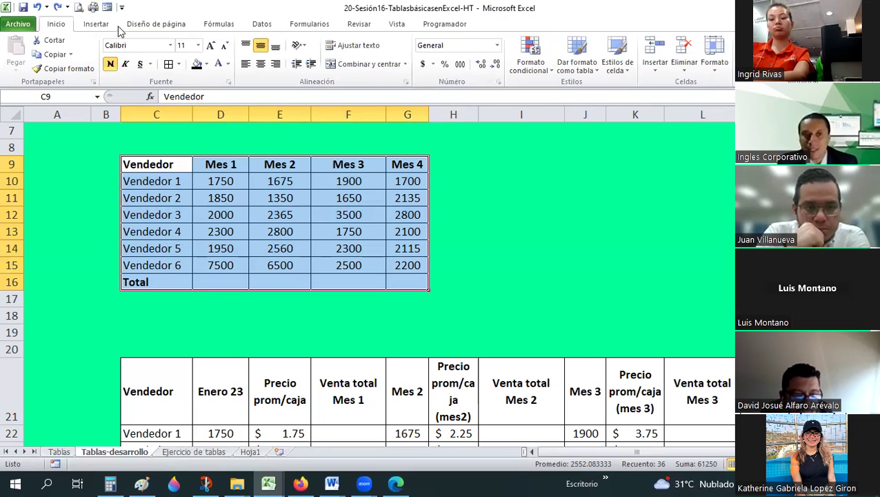
key(alt+b)
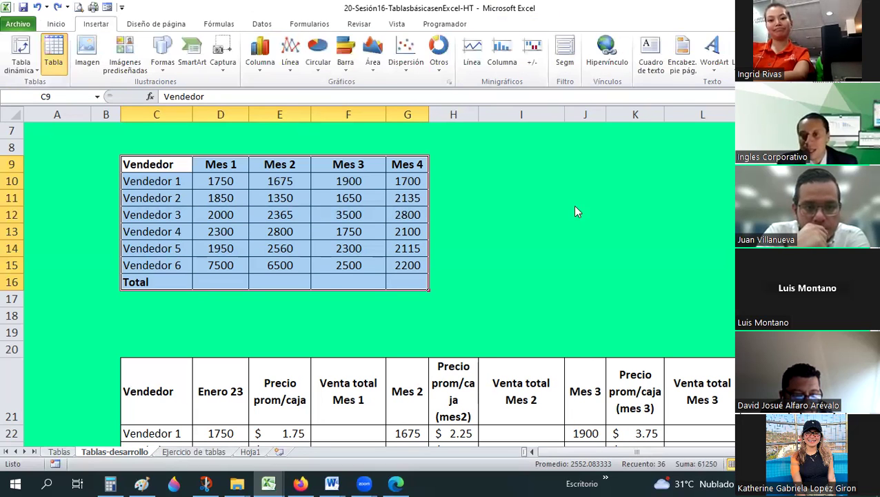
key(t)
click(579, 232)
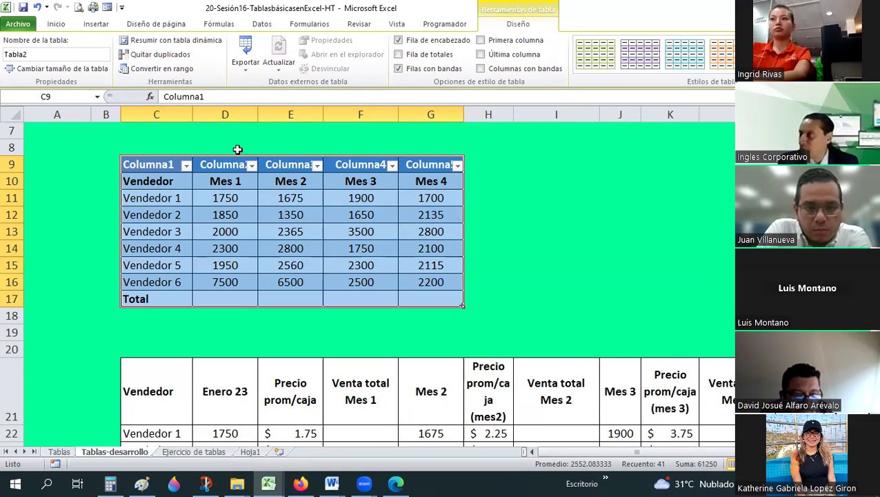
key(ctrl+z)
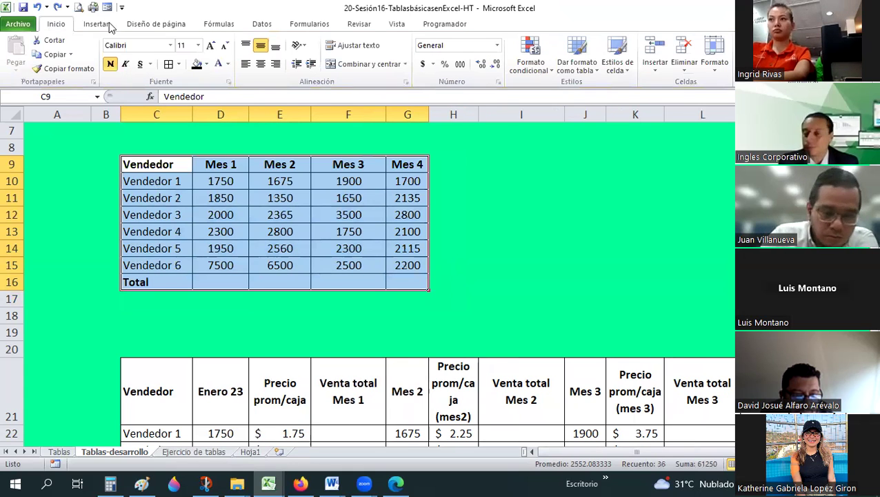
click(108, 24)
click(59, 47)
click(585, 230)
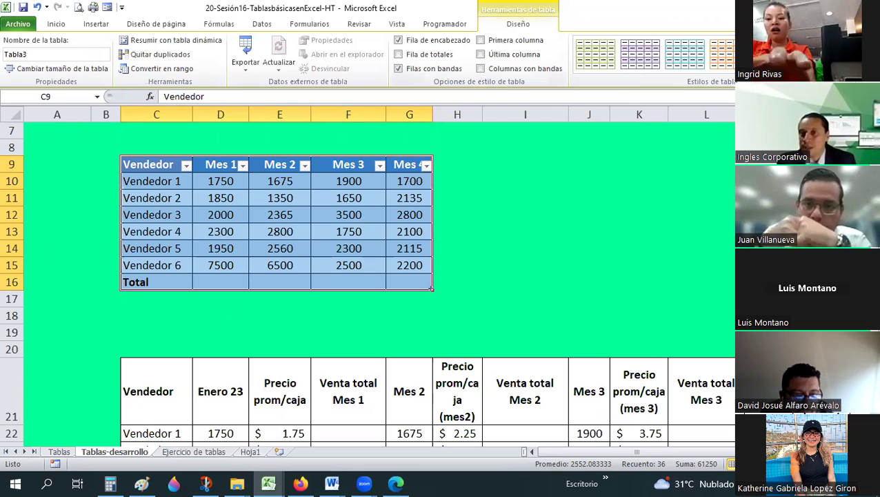
Step: Apply the dark red Oscuro table style with a black header row to Tabla3
click(866, 69)
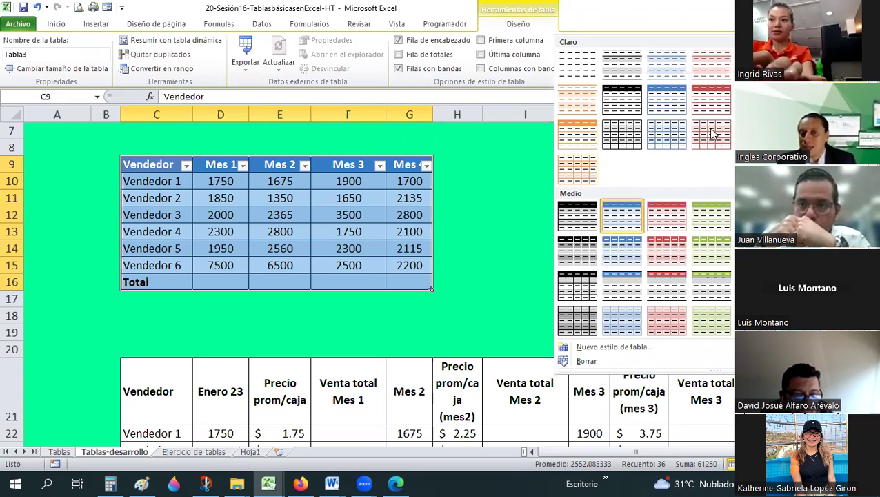
scroll(714, 133, down, 1)
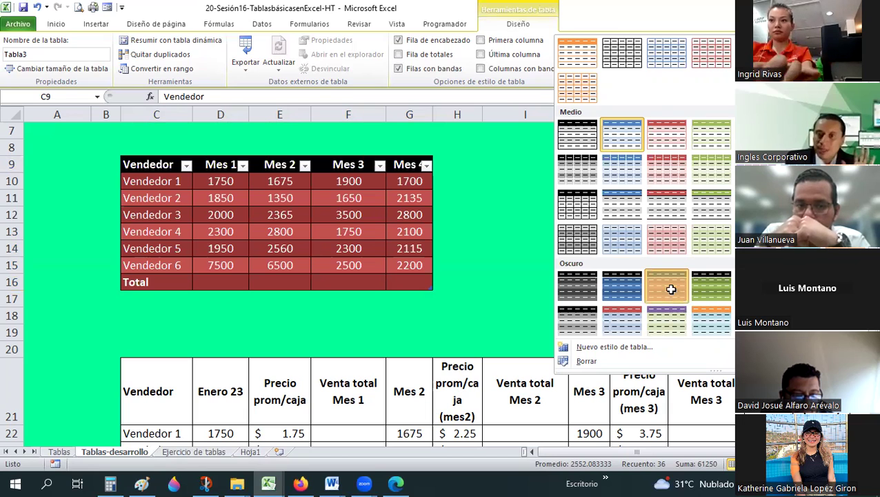
click(672, 293)
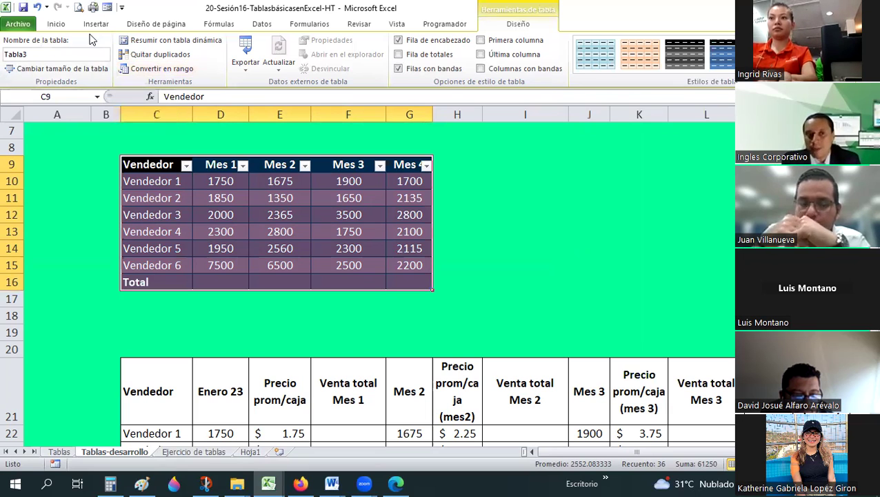
Step: Replace the table name Tabla3 with Tabladeventas
double_click(57, 55)
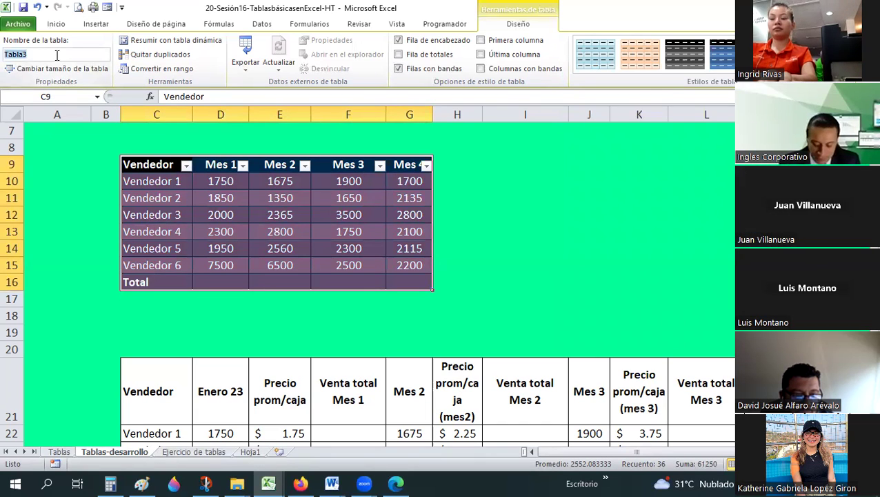
text(Tab)
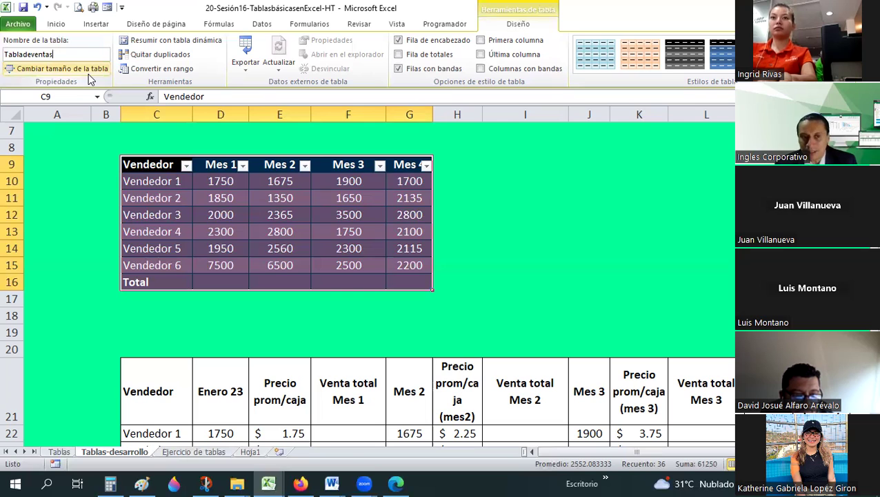
Step: Confirm the Tabladeventas name, click through table cells, and glance at the Tablas sheet
click(482, 220)
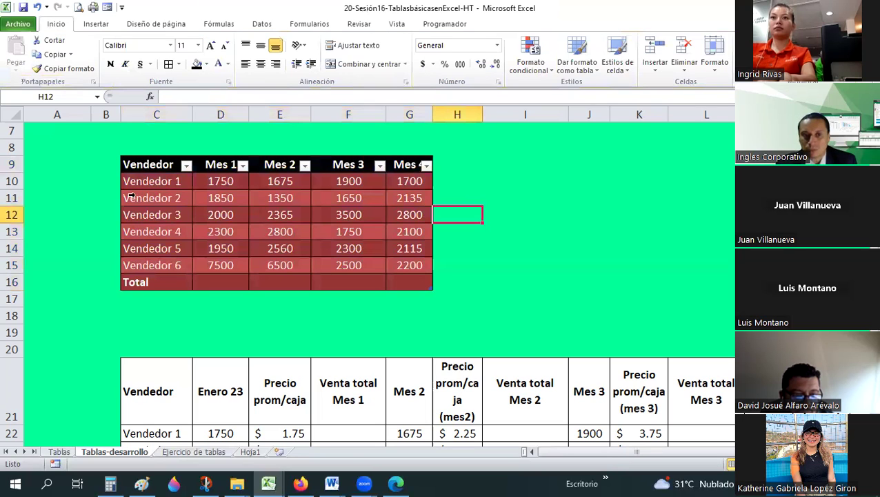
click(124, 198)
click(157, 164)
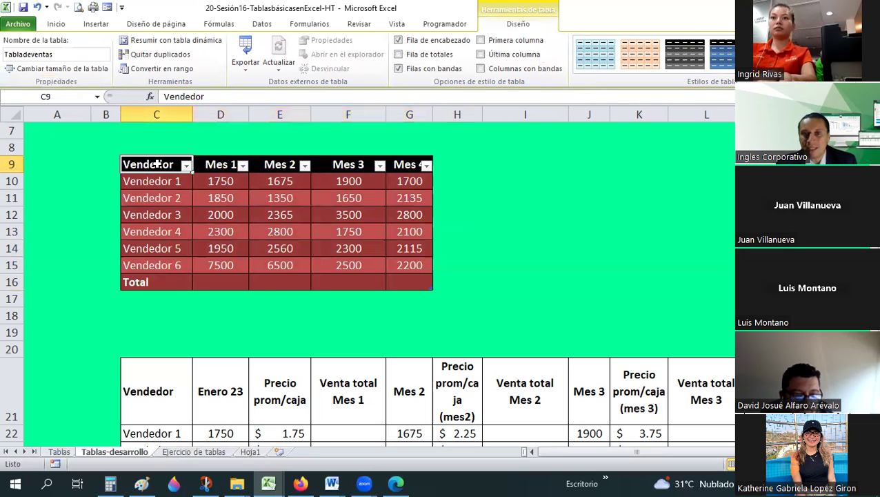
click(279, 232)
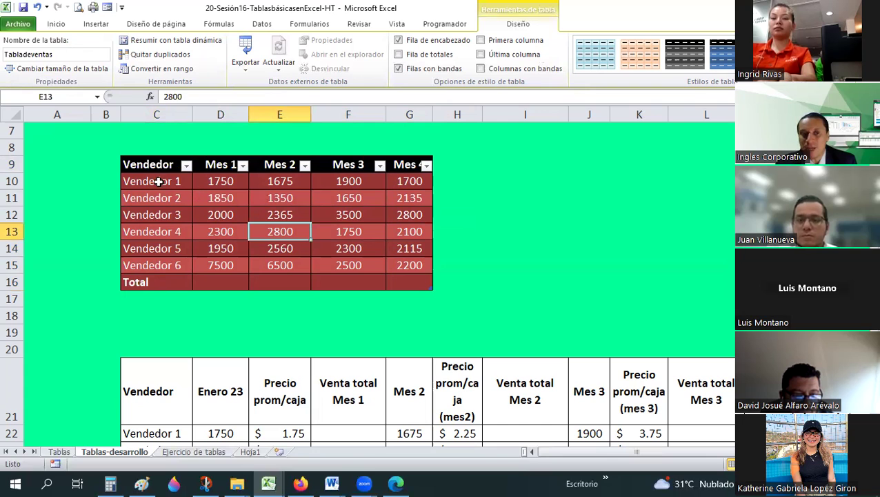
click(334, 245)
click(323, 259)
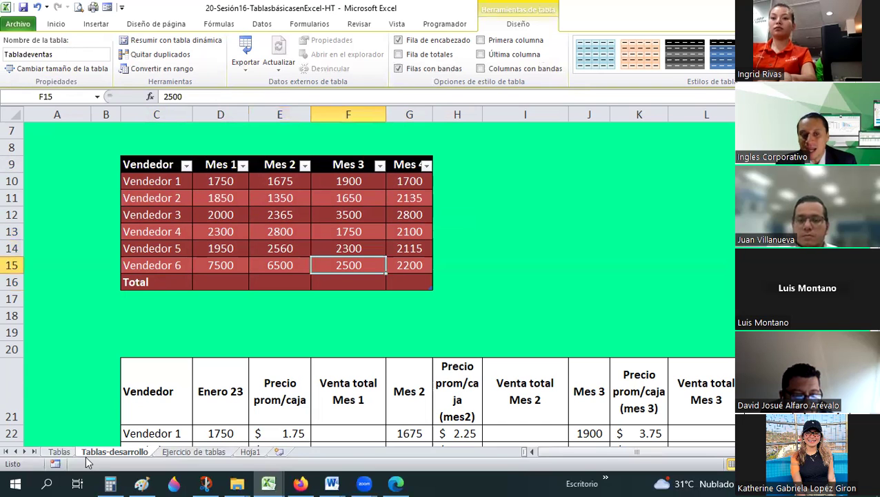
scroll(364, 391, down, 3)
key(ctrl+Page_Up)
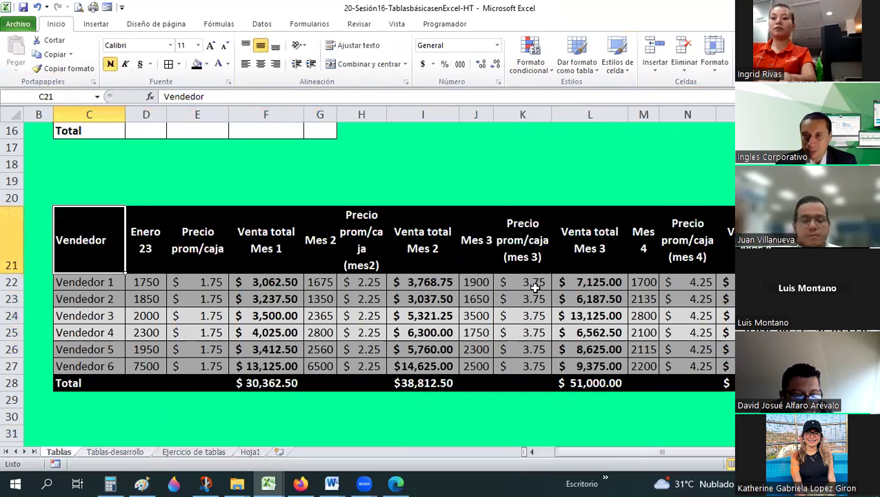
key(ctrl+Page_Down)
scroll(163, 215, down, 2)
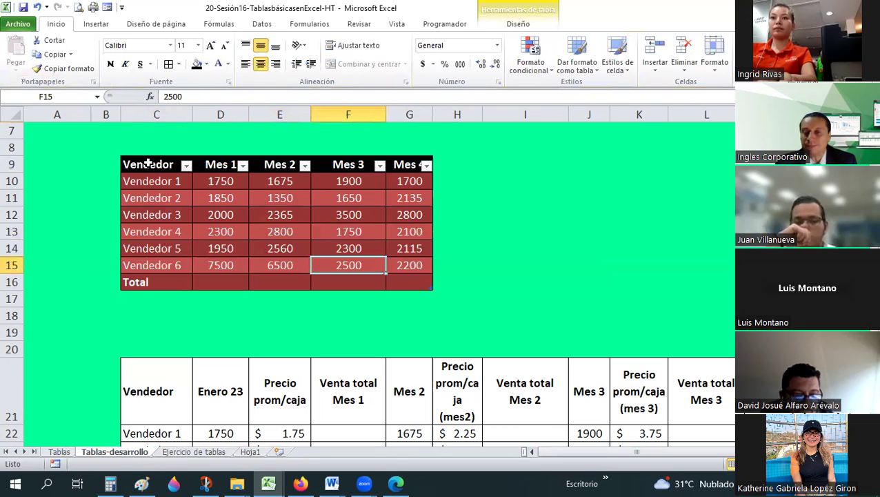
Step: Select C9:E11 and bring up the table's Diseño settings showing its name
click(147, 162)
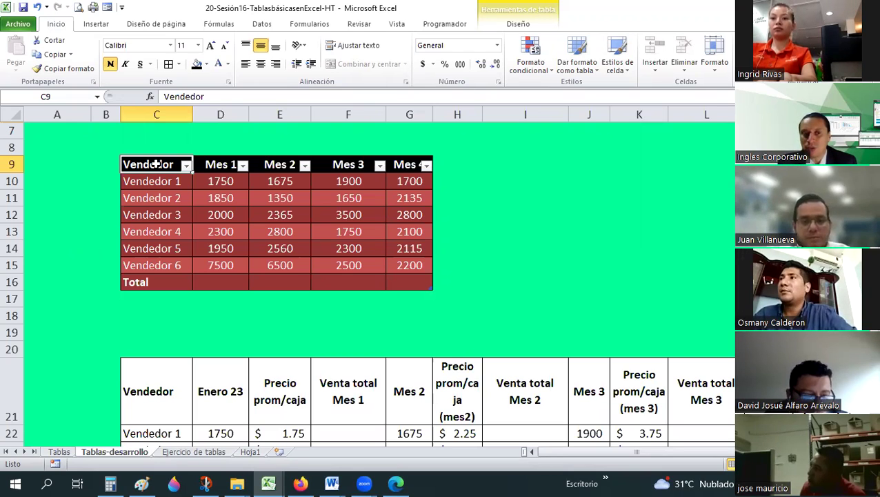
mouse_move(146, 164)
mouse_down()
mouse_move(380, 264)
mouse_move(397, 281)
mouse_up()
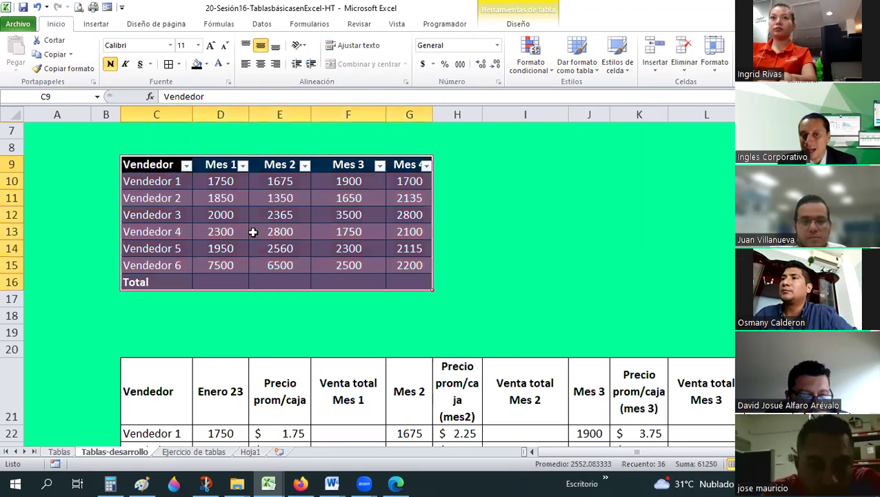
click(107, 24)
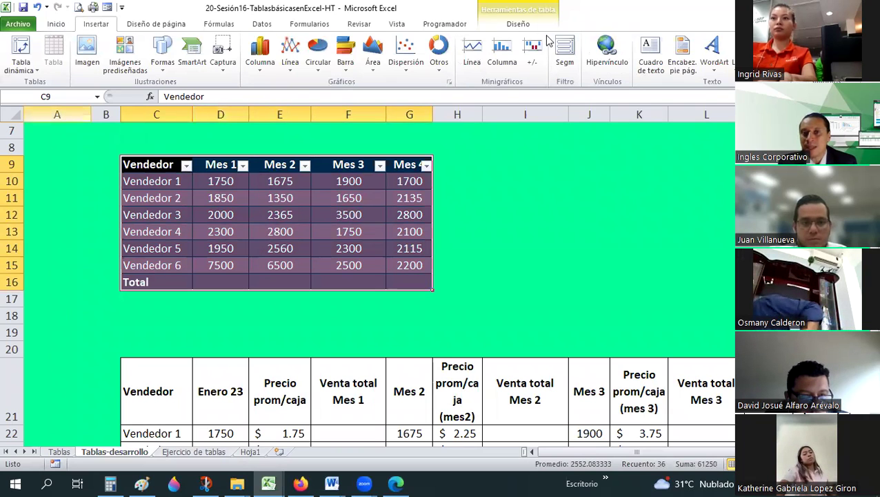
click(518, 24)
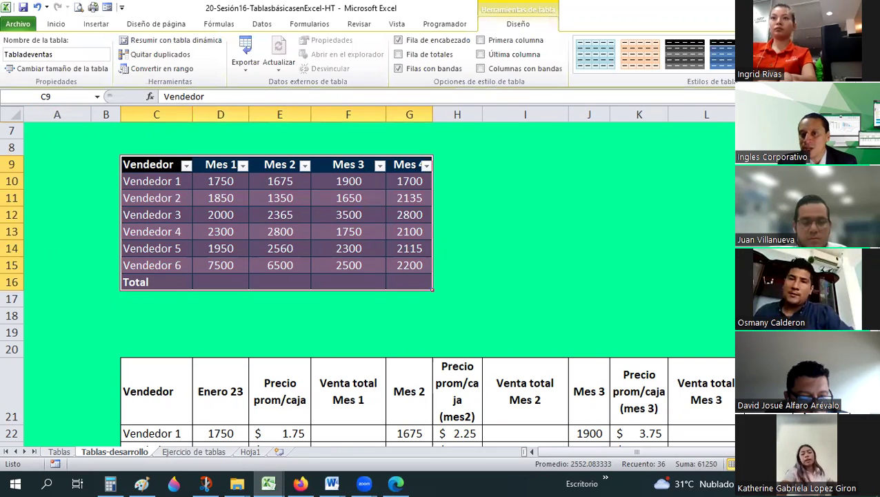
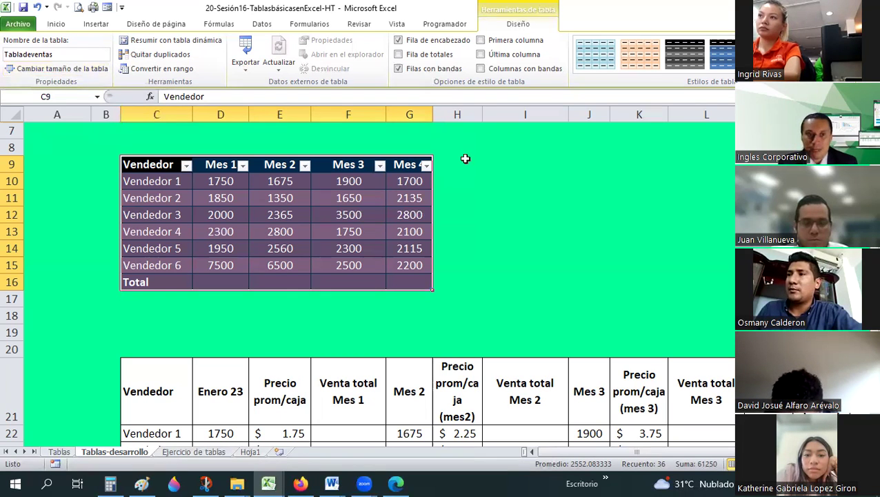
Step: Convert the sales table C9:G16 back to a normal range
click(525, 215)
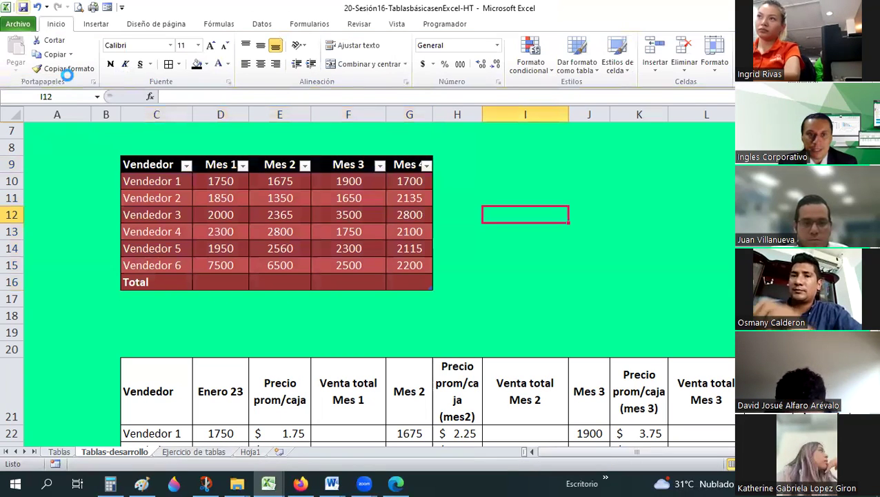
click(494, 261)
drag(143, 164, 231, 189)
drag(383, 294, 419, 277)
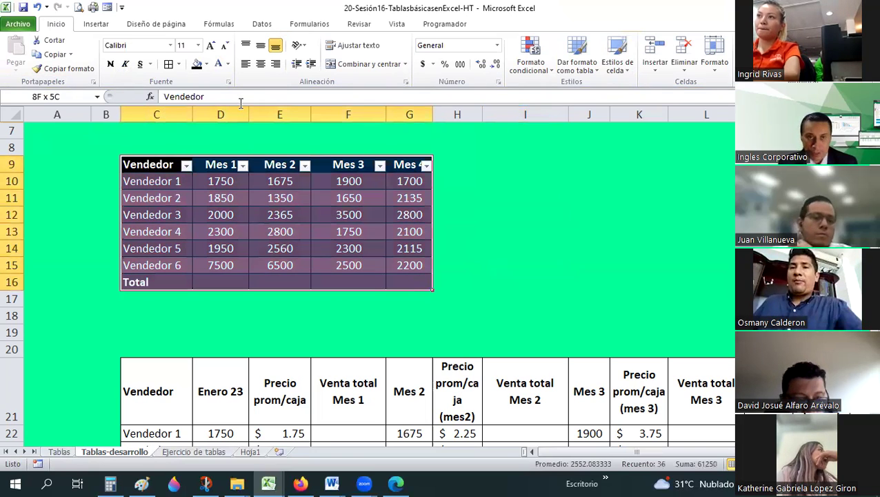
right_click(270, 197)
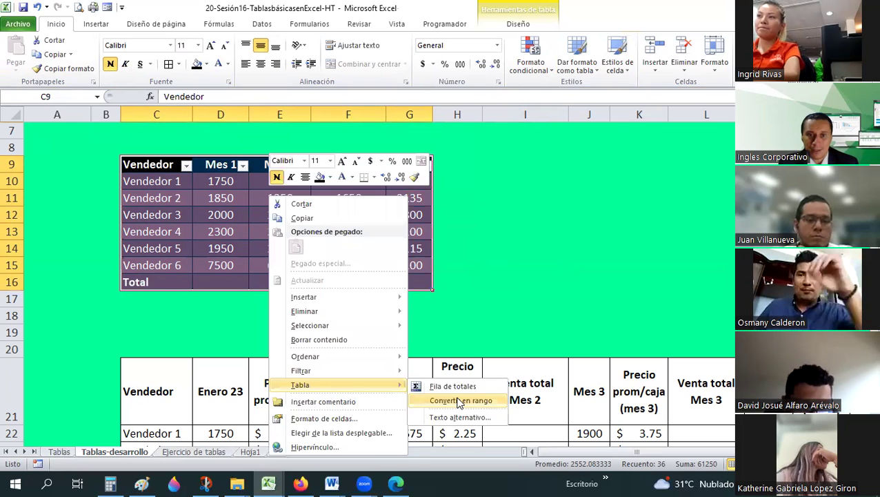
click(461, 399)
key(Return)
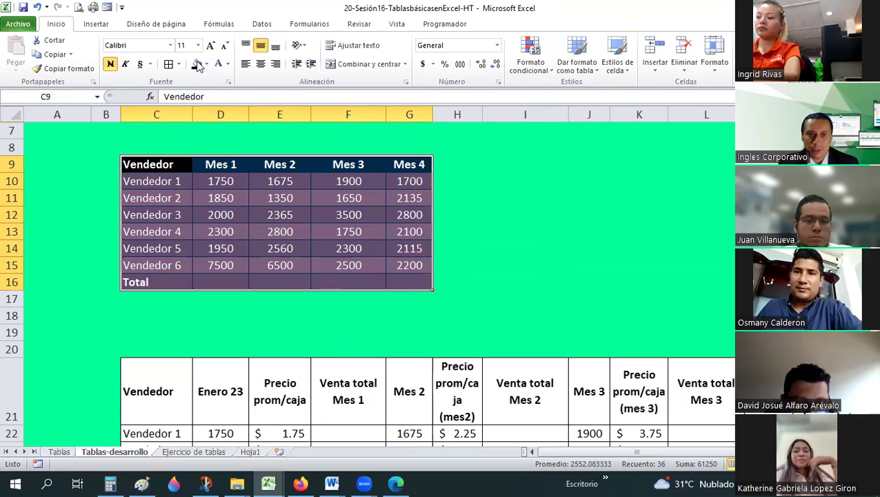
Step: Give the former table cells a white fill and automatic black font colour
click(206, 64)
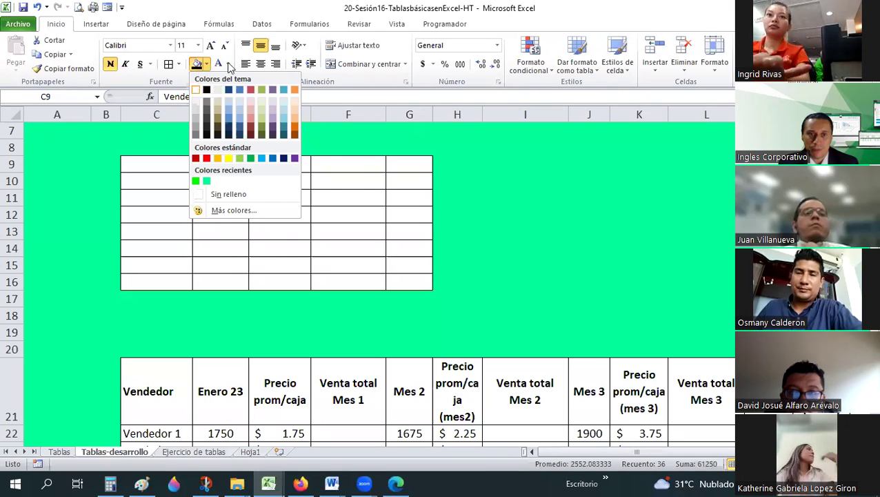
click(228, 64)
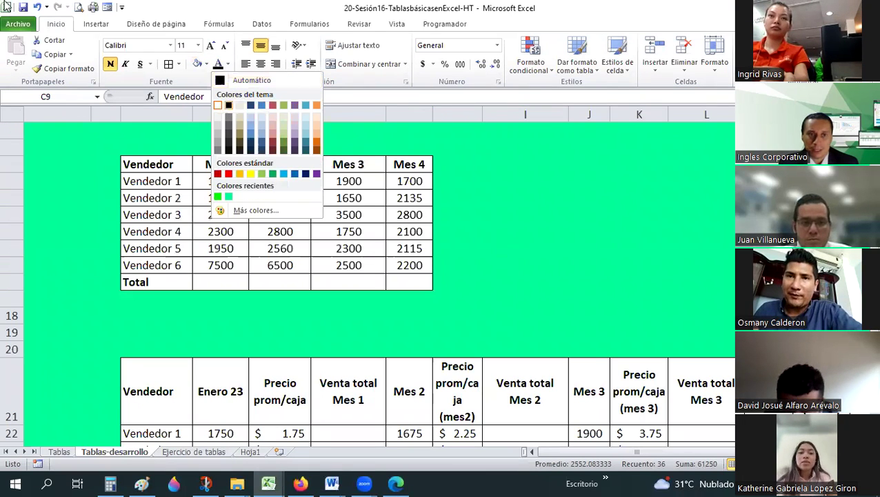
click(525, 248)
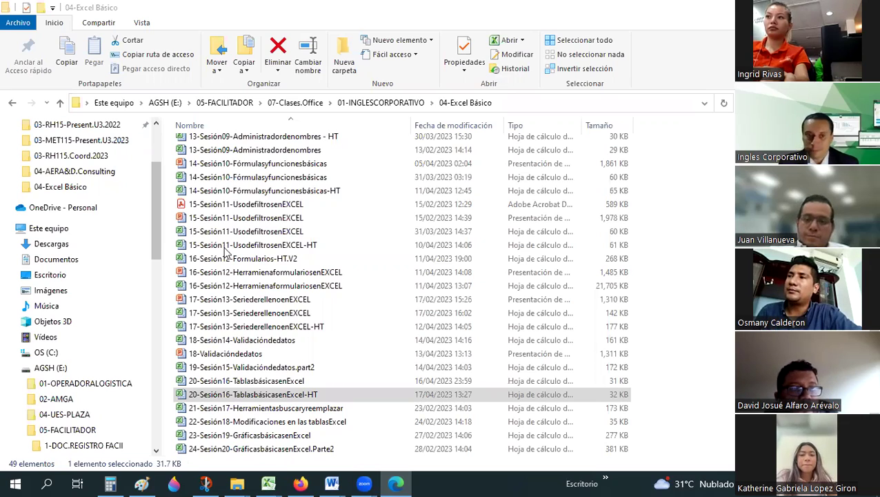
Step: Open the workbook 20-Sesión16-TablasbásicasenExcel-HT from the Excel Básico folder
double_click(275, 397)
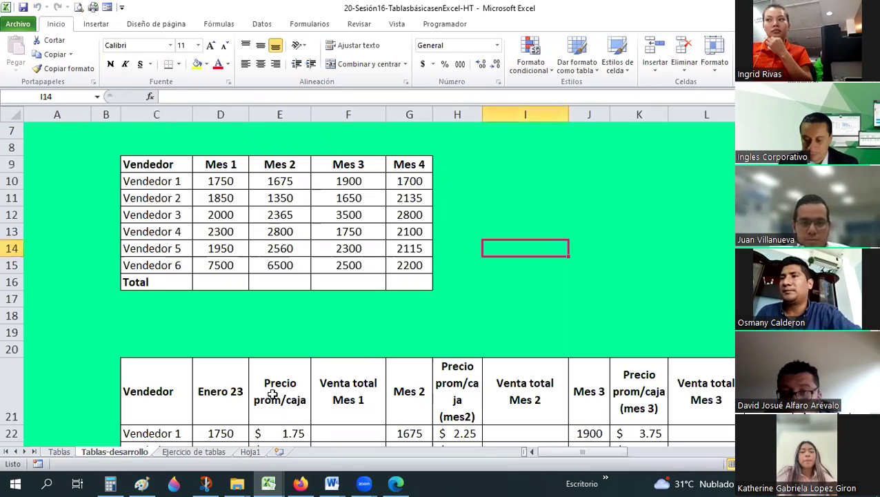
Step: Create a table from the sales data C9:G16
key(Up)
key(Up)
key(Up)
drag(157, 164, 407, 281)
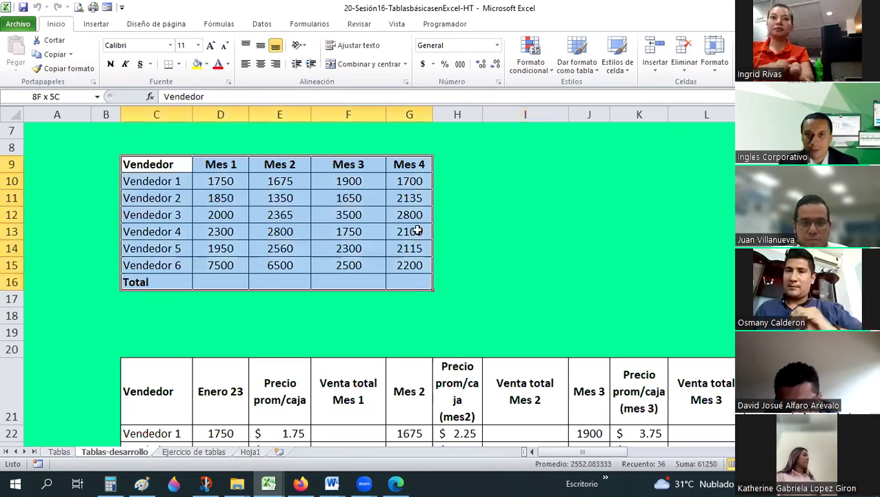
click(96, 23)
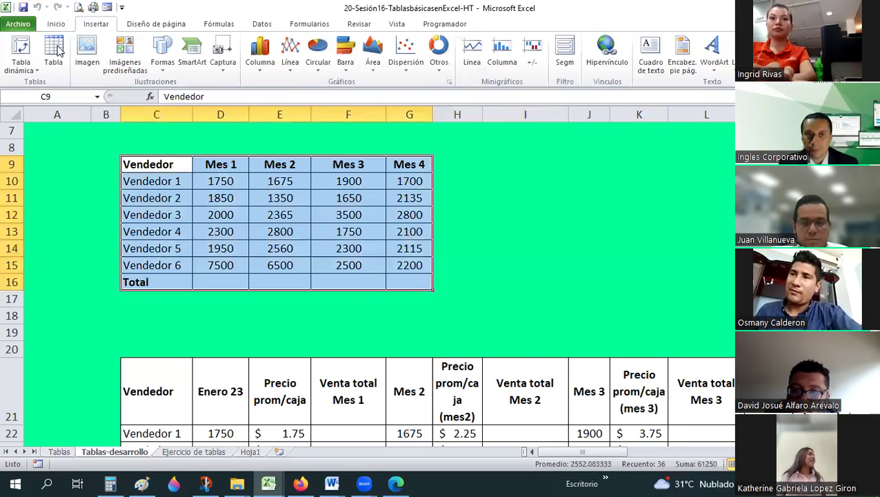
key(ctrl+t)
click(586, 230)
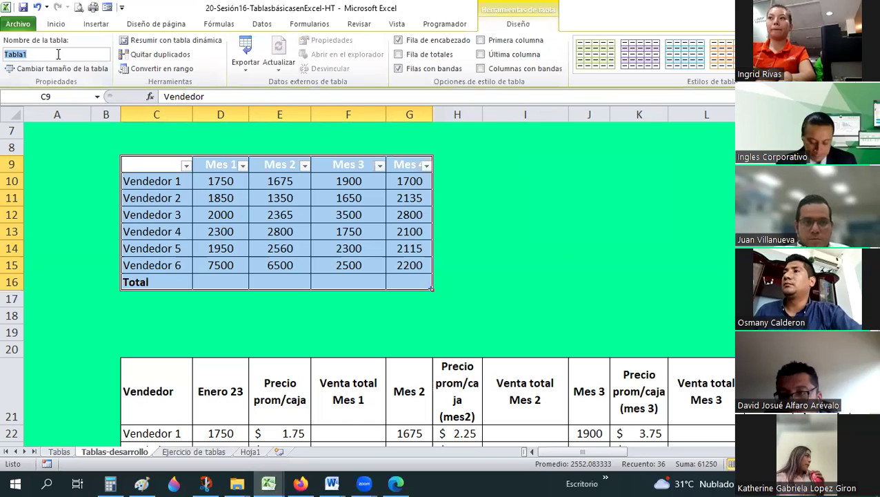
Step: Replace the table name with Tablaventas in the Nombre de la tabla box
text(Tabl)
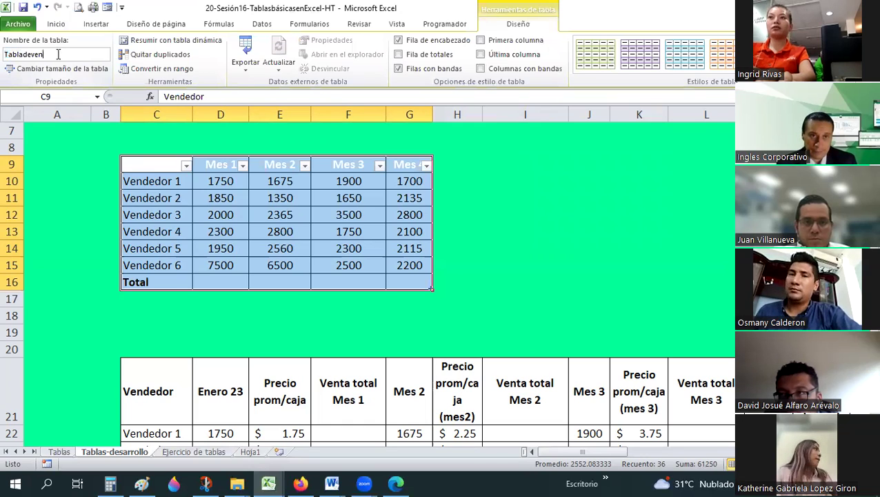
double_click(59, 54)
key(BackSpace)
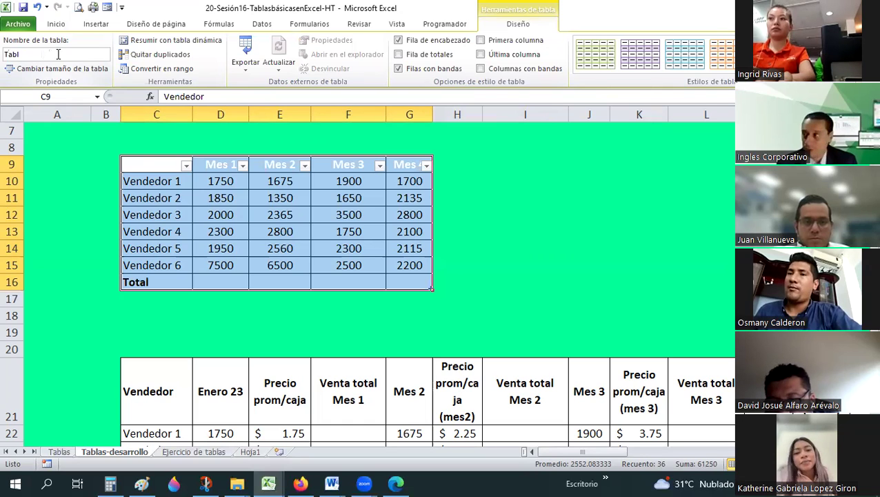
key(BackSpace)
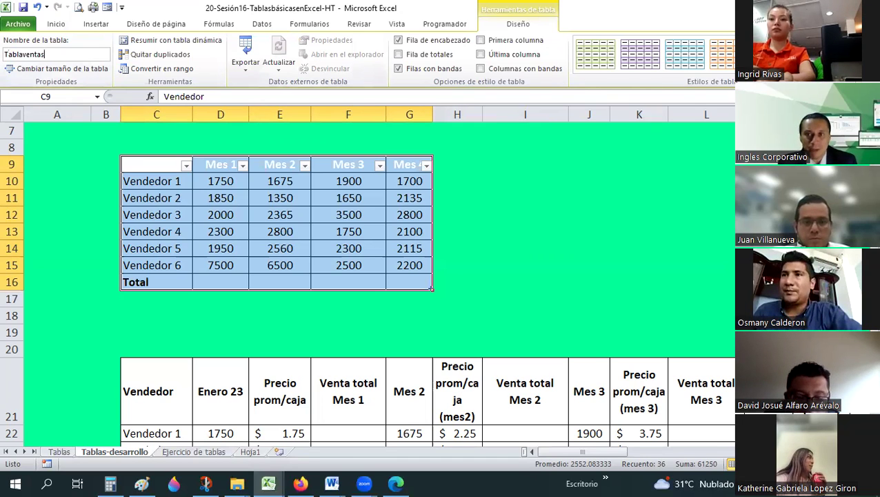
Step: Apply the dark red Oscuro table style to Tablaventas
click(742, 71)
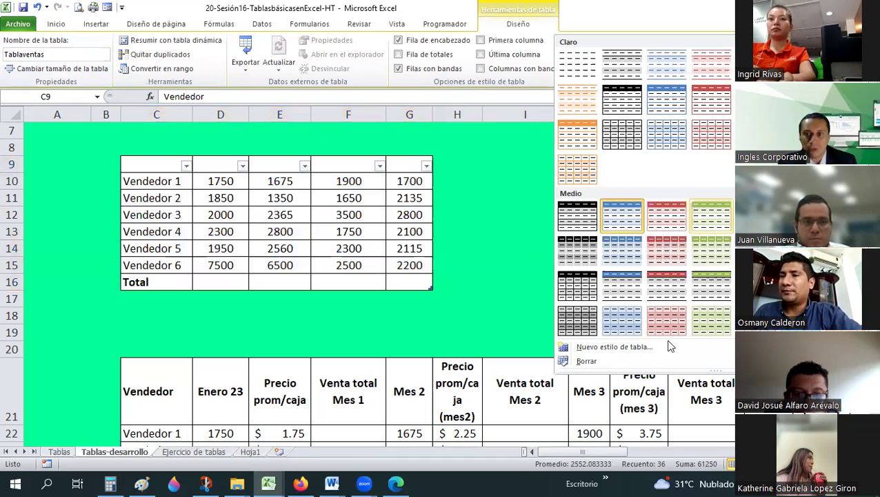
scroll(414, 276, down, 4)
scroll(322, 275, up, 5)
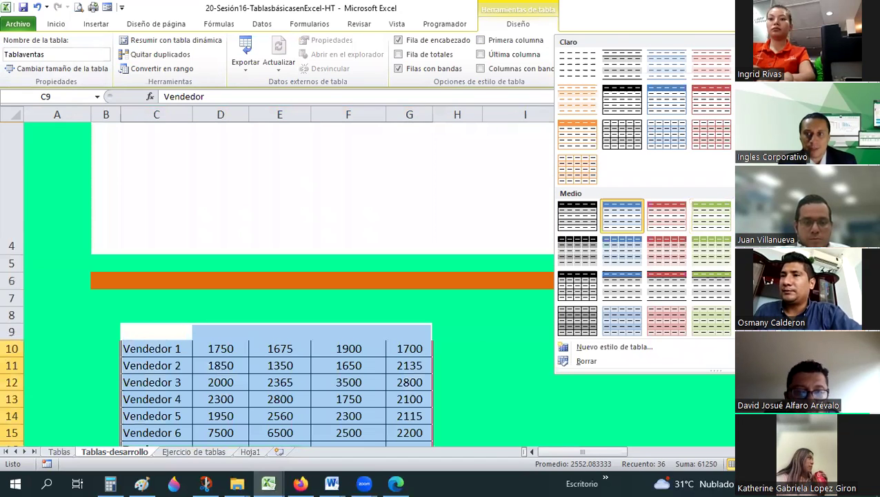
scroll(640, 330, down, 2)
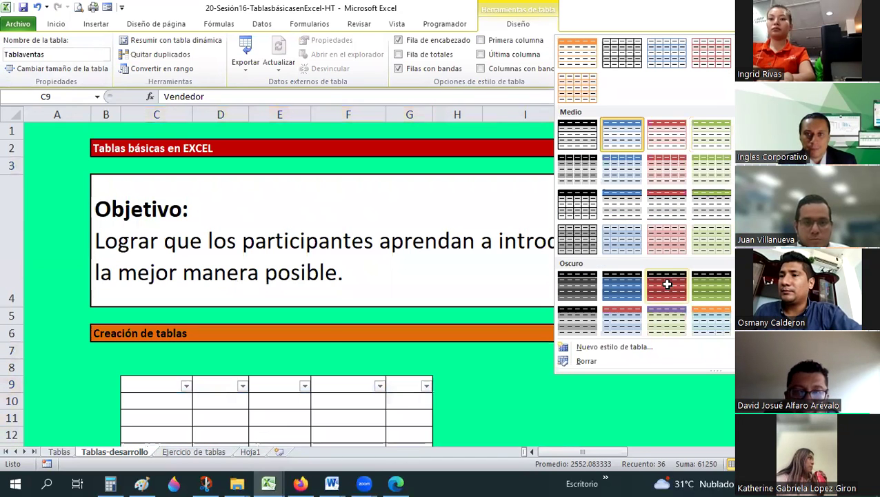
click(331, 351)
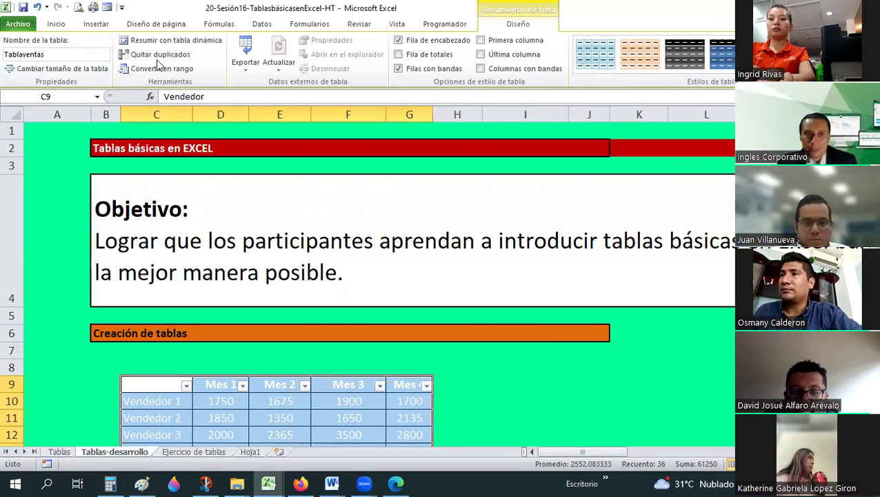
scroll(211, 66, up, 8)
Step: Set the whole table's fill to Sin relleno so the red banding shows
click(205, 63)
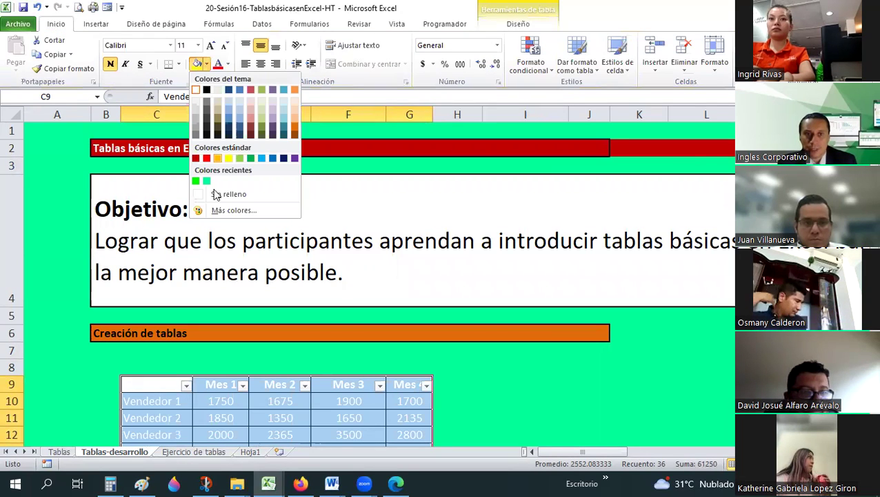
scroll(311, 293, down, 2)
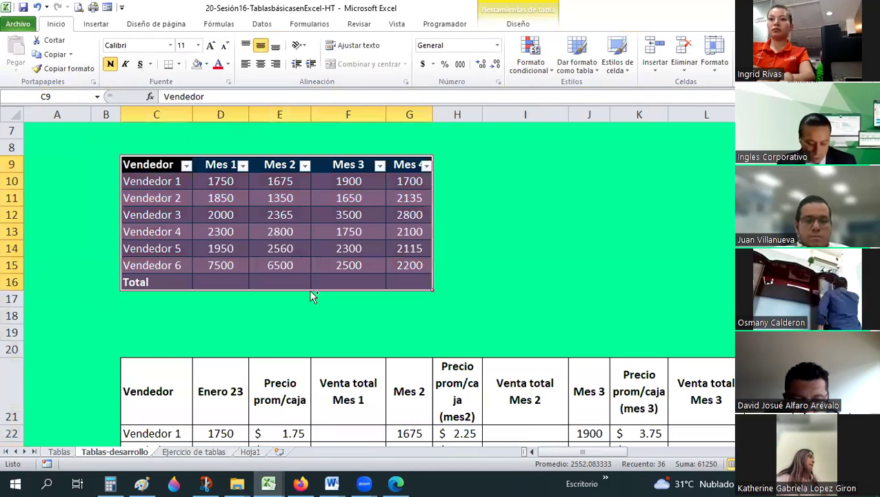
click(311, 328)
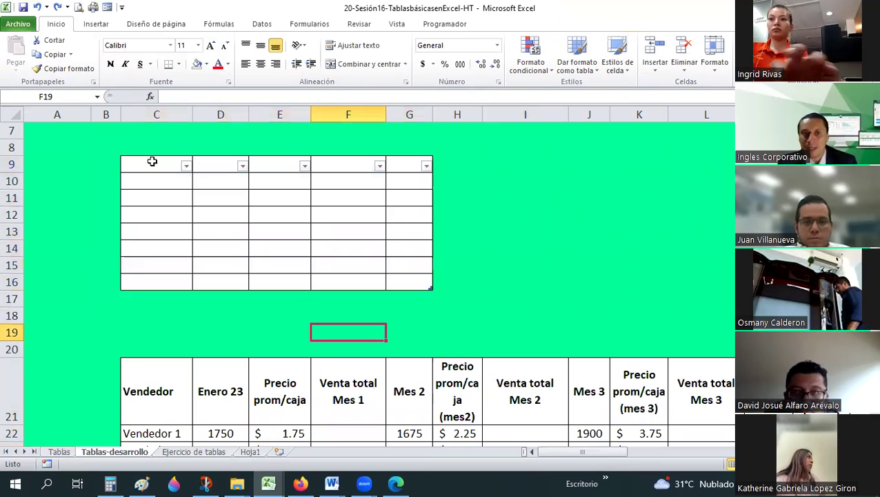
drag(151, 163, 423, 276)
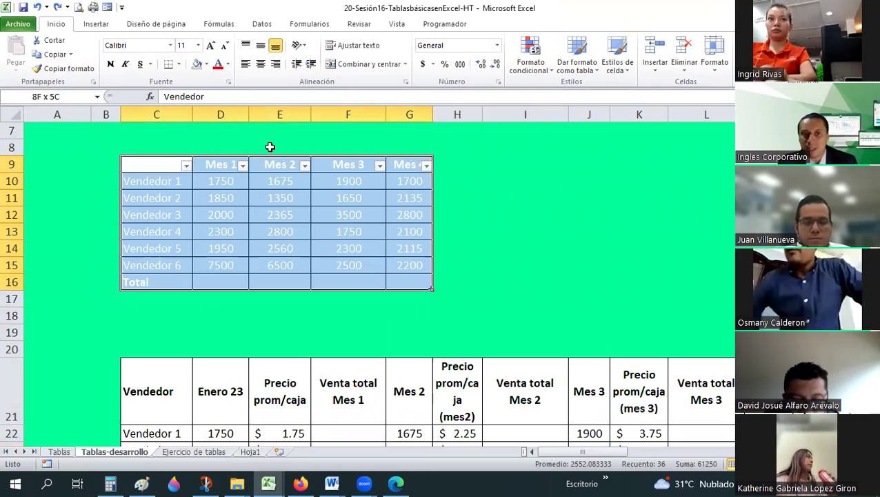
click(206, 63)
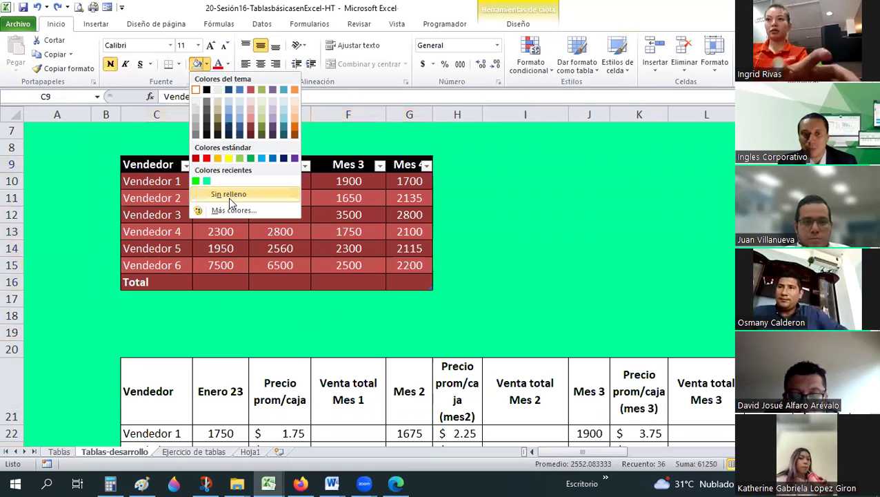
click(229, 198)
click(458, 249)
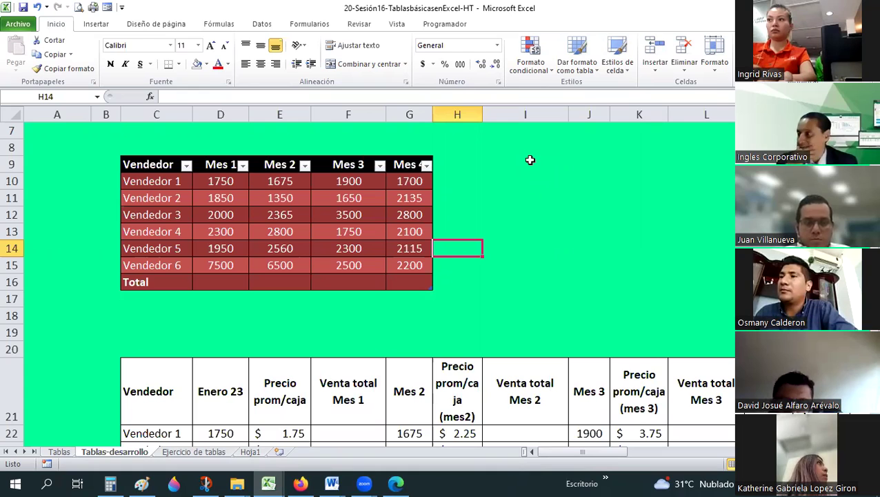
Step: Review the table design options and Vendedor filter, then select the empty Total row 16
click(233, 283)
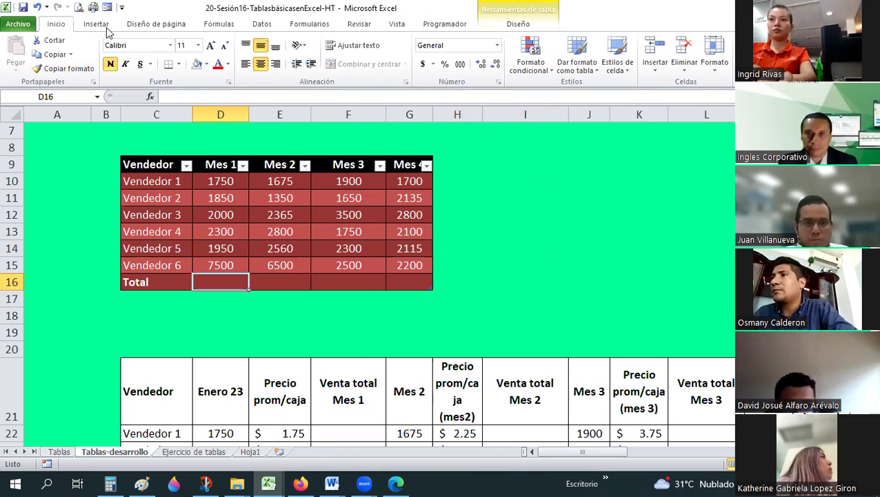
click(515, 22)
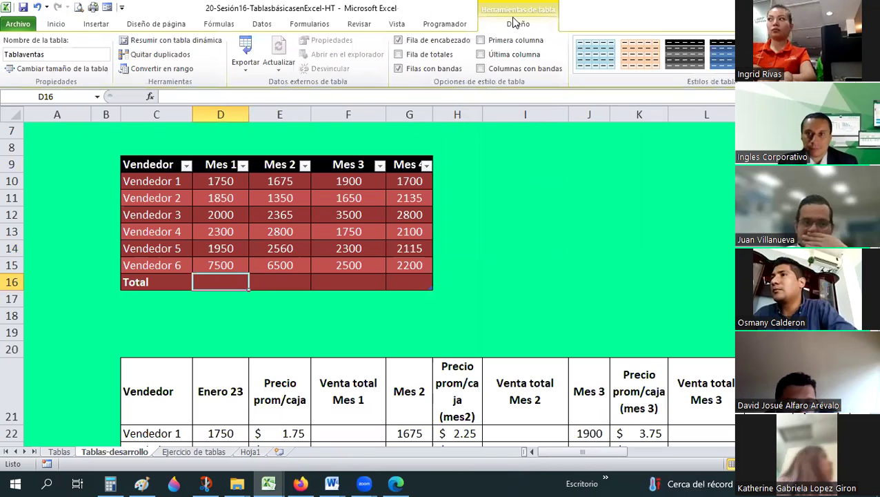
click(436, 293)
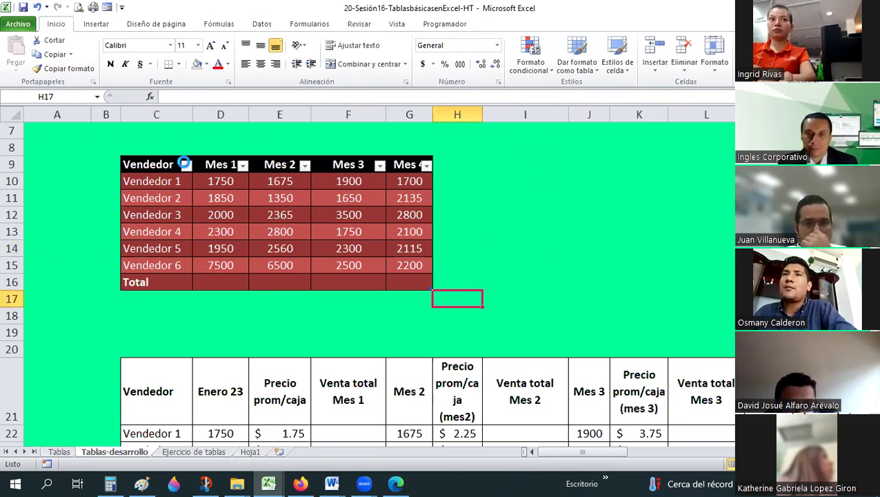
click(186, 165)
click(186, 165)
click(204, 283)
click(124, 282)
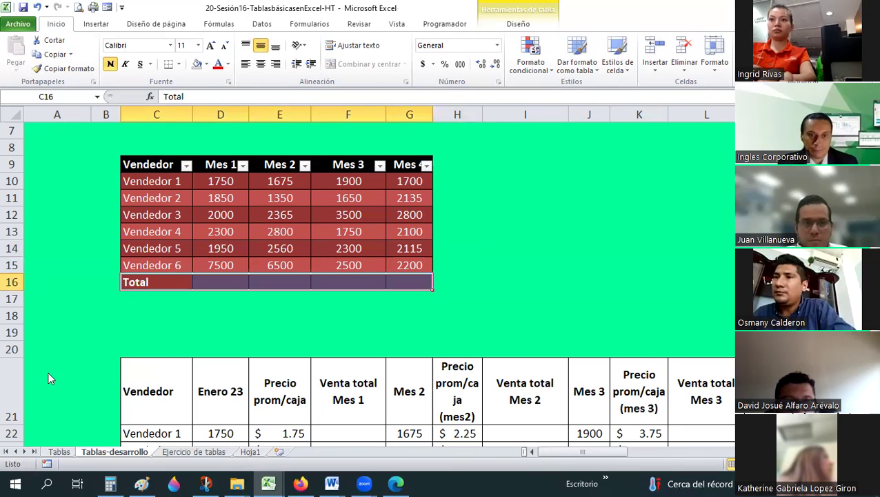
Step: Delete the empty row 16 and select the sales table C9:G15
right_click(12, 282)
click(38, 320)
click(221, 316)
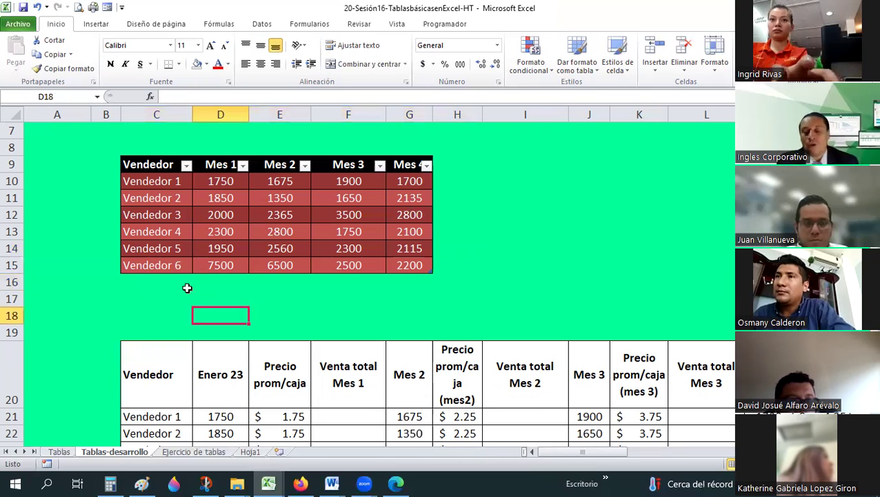
drag(172, 165, 399, 262)
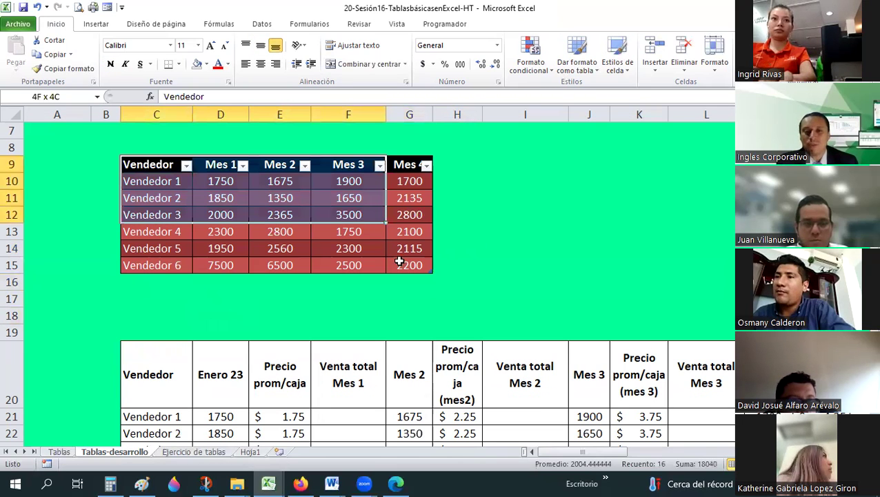
drag(348, 215, 410, 265)
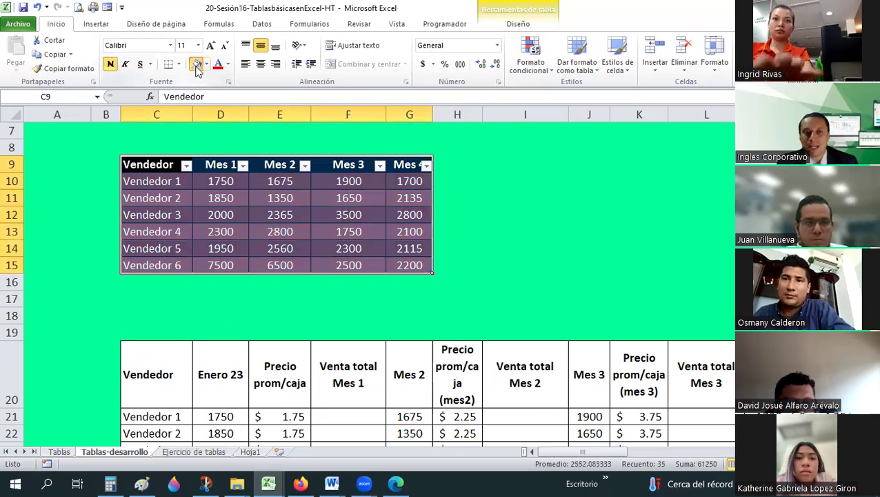
Step: Convert the table to a normal range via Tabla > Convertir en rango, confirming with Sí
right_click(222, 196)
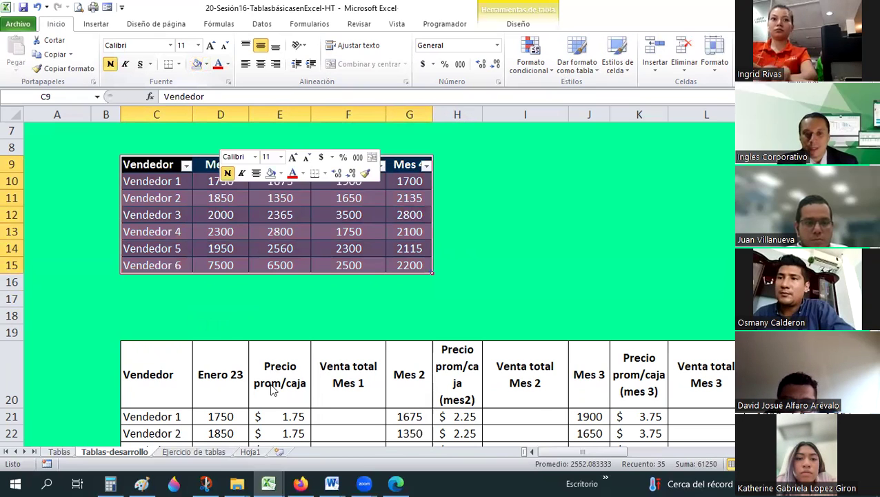
mouse_move(304, 380)
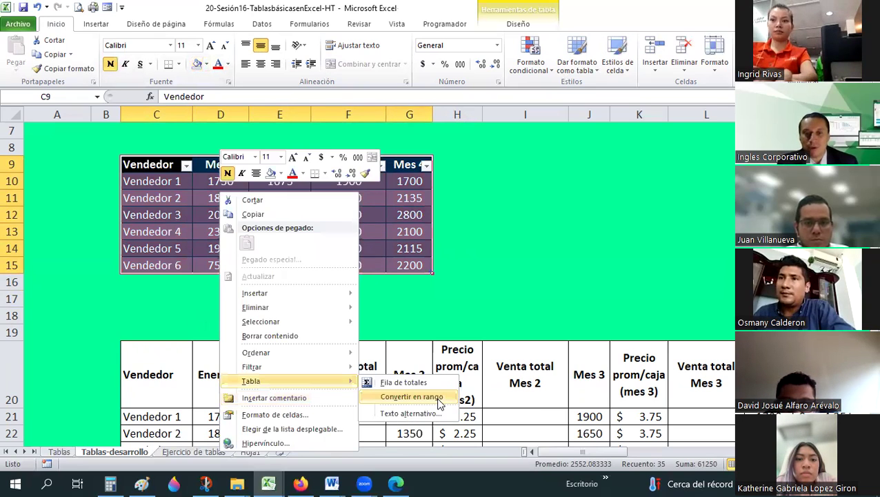
click(397, 395)
click(411, 272)
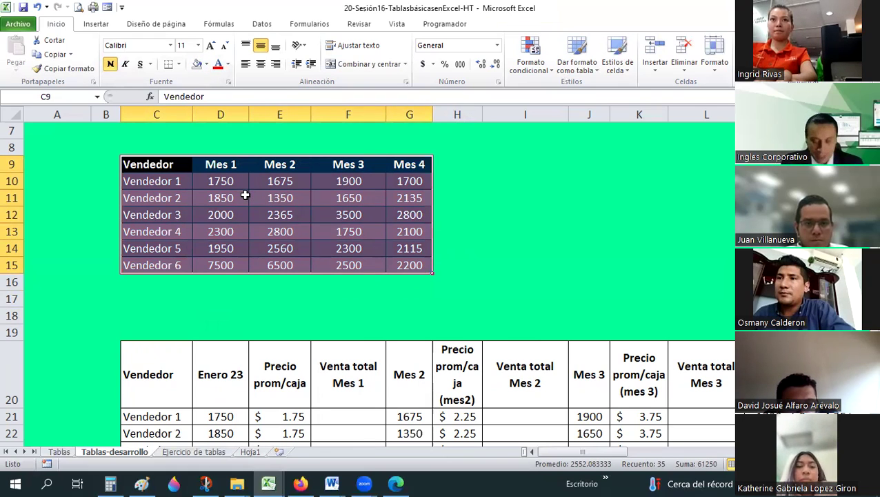
key(ctrl+z)
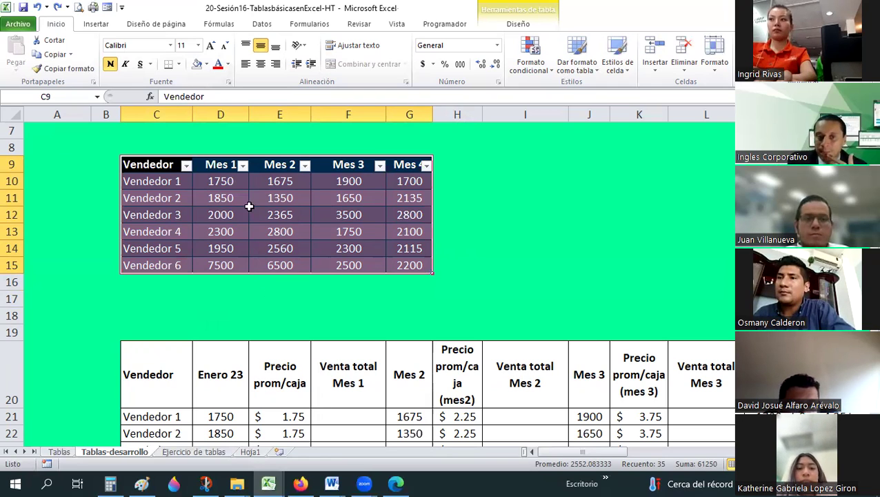
right_click(153, 186)
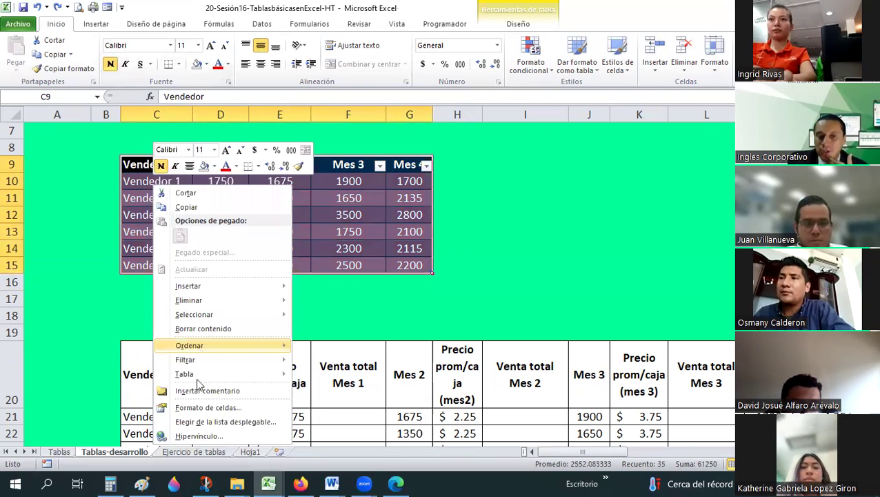
mouse_move(197, 374)
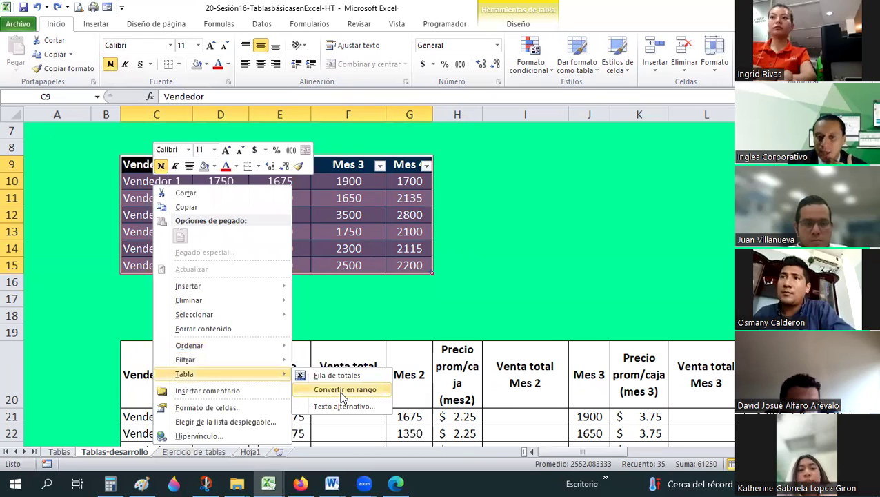
click(343, 390)
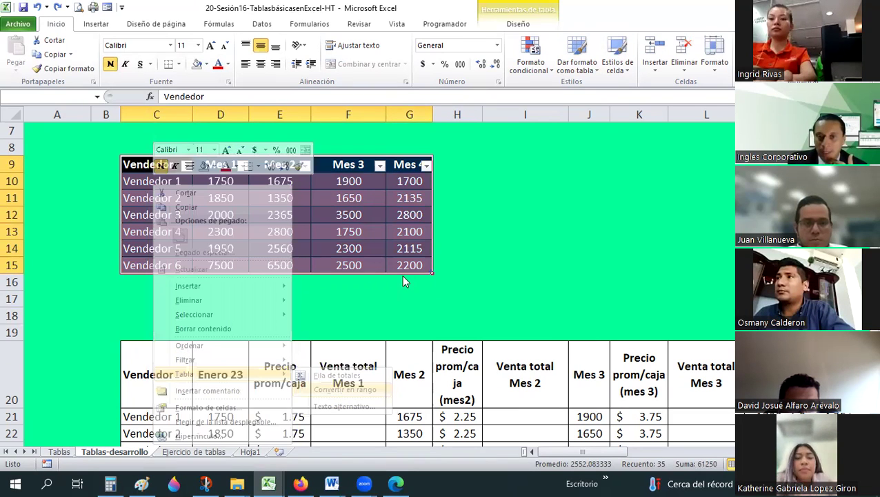
key(Return)
click(639, 181)
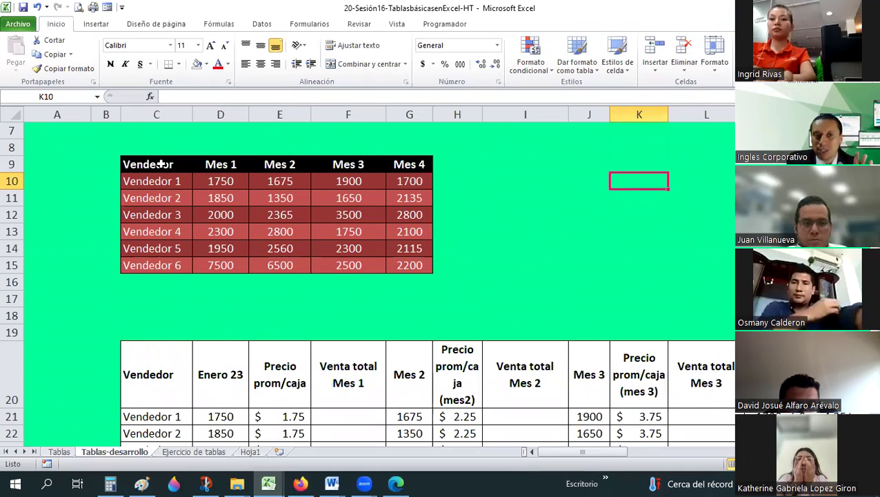
drag(126, 285, 419, 278)
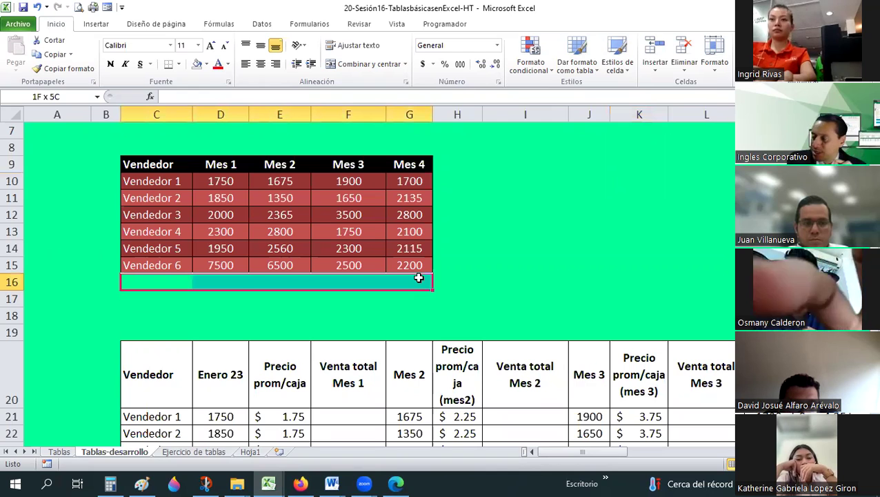
drag(419, 278, 418, 278)
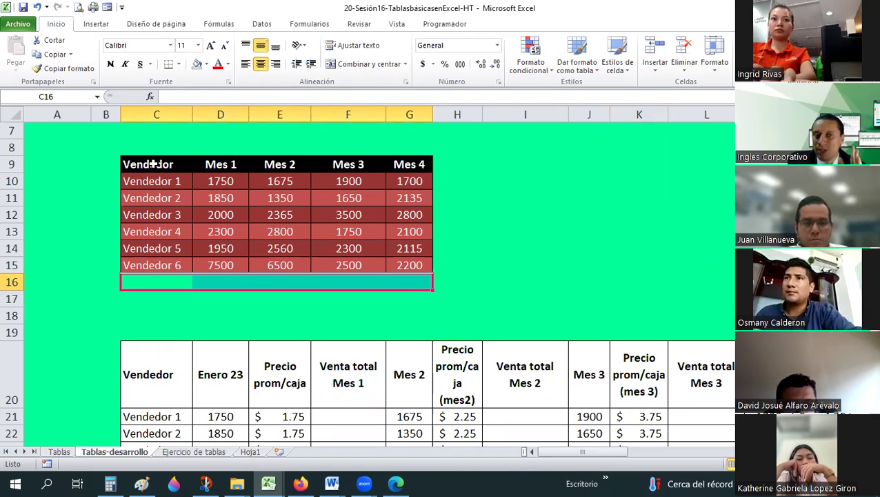
drag(154, 164, 348, 221)
drag(415, 275, 414, 270)
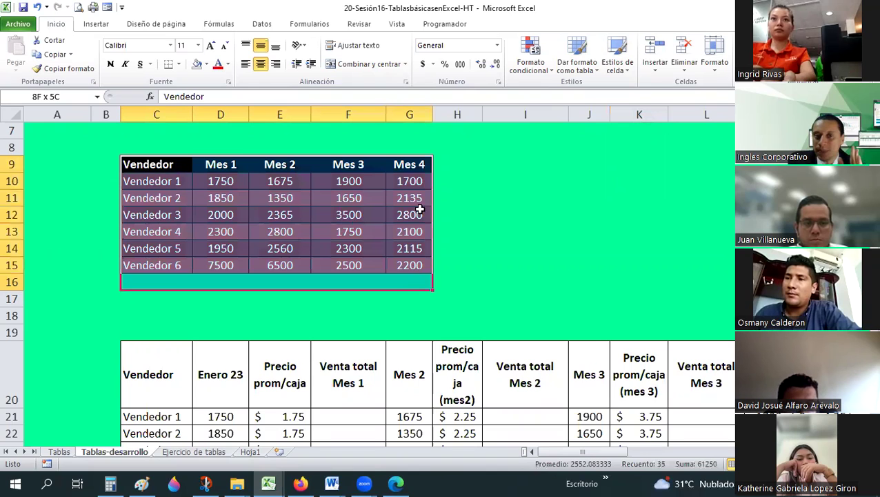
Step: Create a table with filter arrows from the sales range C9:G15
drag(420, 209, 414, 266)
click(96, 23)
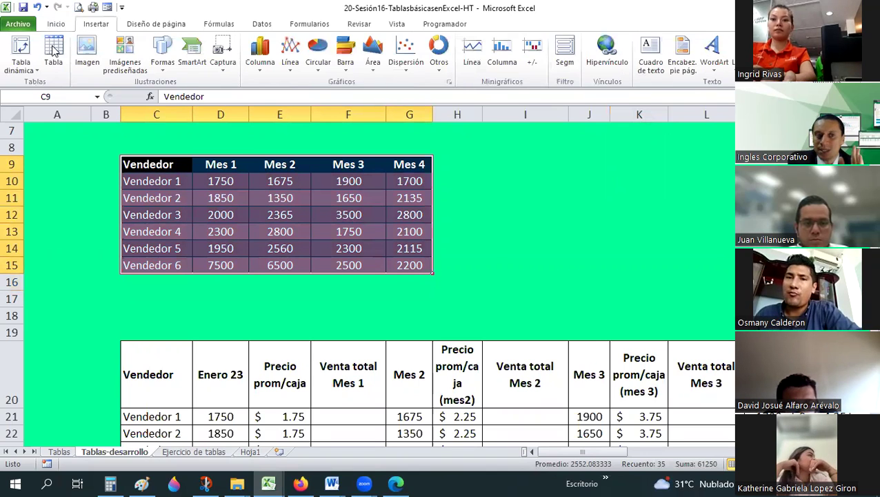
click(53, 56)
click(572, 234)
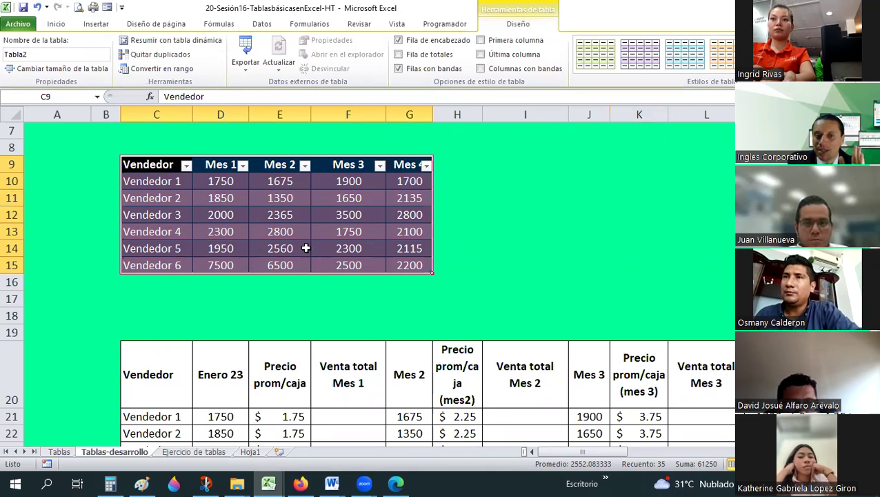
Step: Reselect the new table and select its Nombre de la tabla field for renaming
click(163, 282)
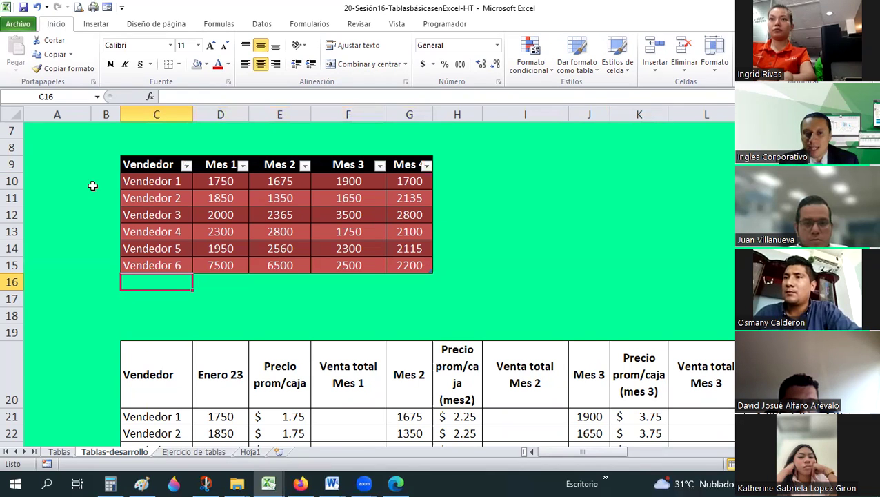
drag(147, 163, 399, 267)
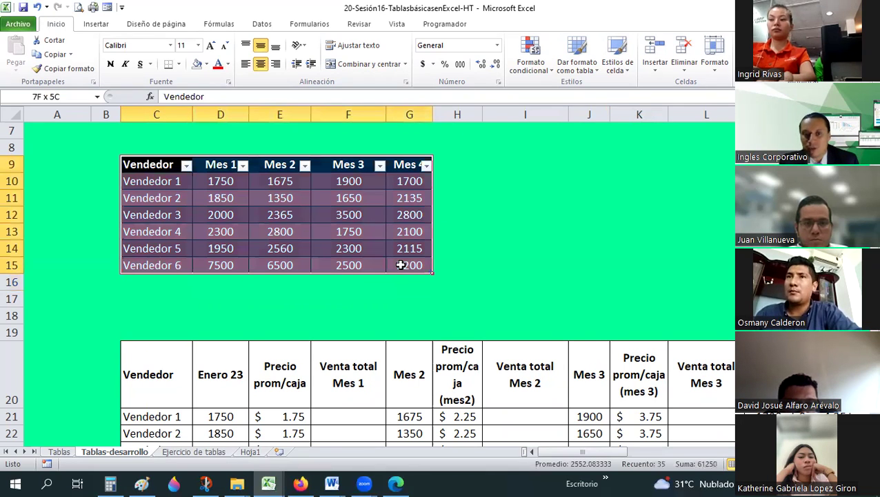
click(398, 269)
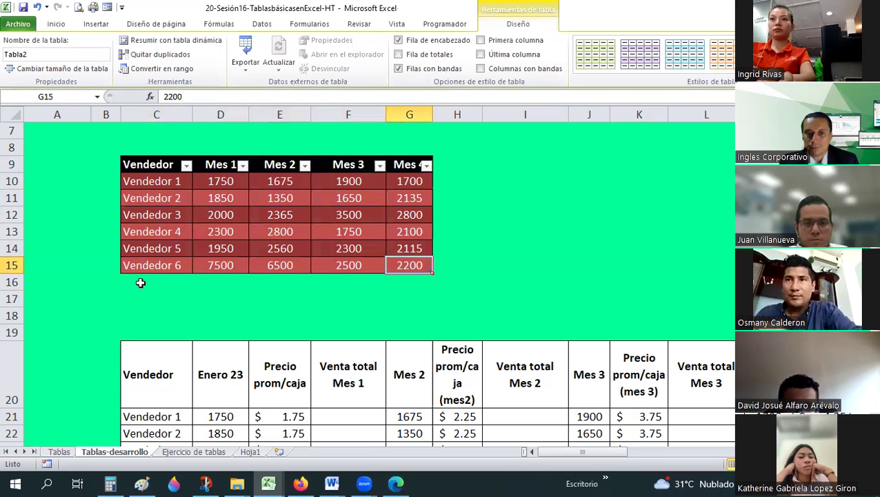
click(181, 277)
click(408, 265)
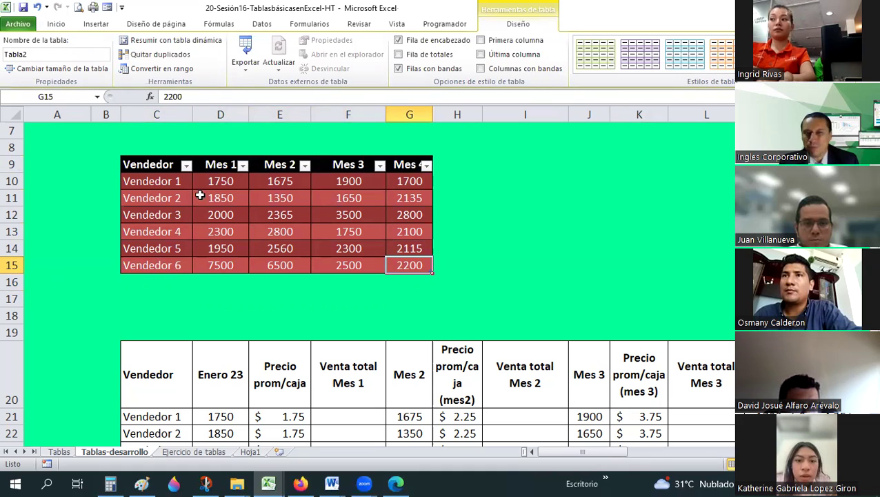
key(ctrl+a)
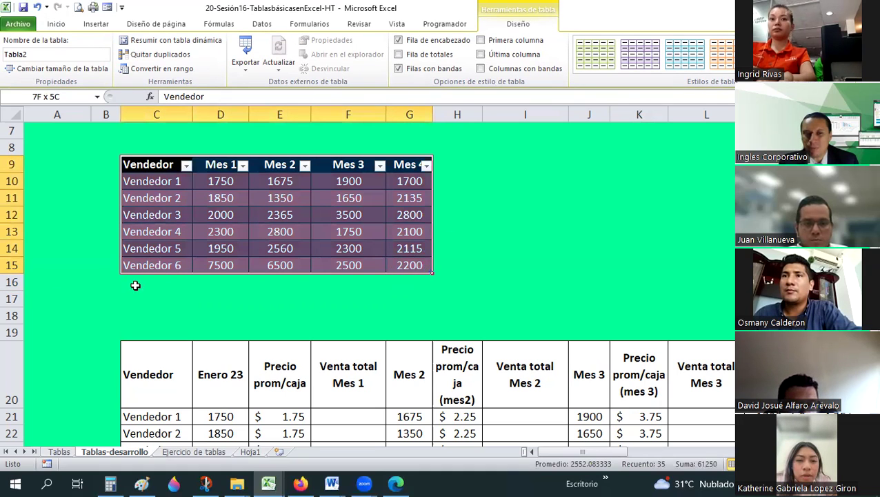
click(88, 282)
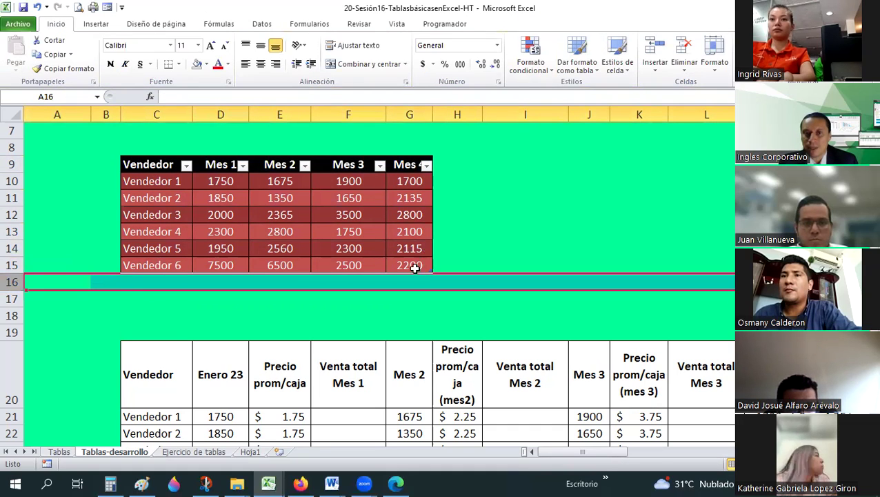
key(ctrl+z)
click(63, 54)
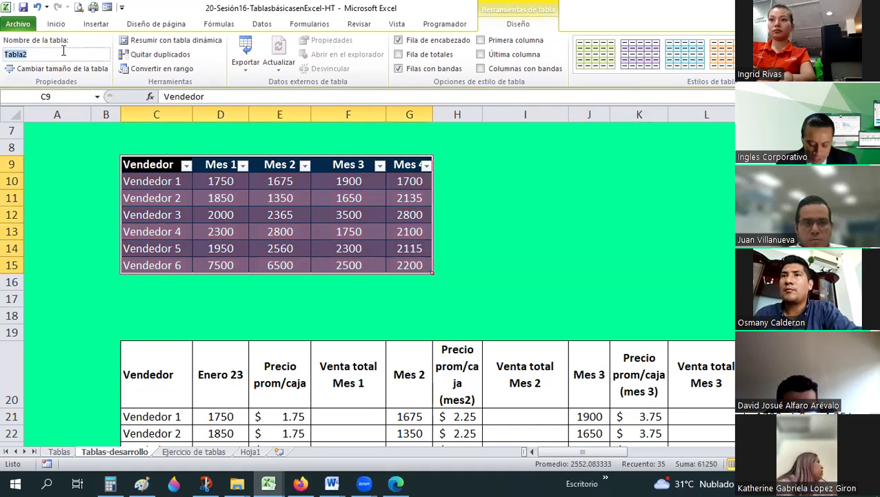
Step: Finish naming the table Tabladeventas and reselect the table range C9:G15
text(tas)
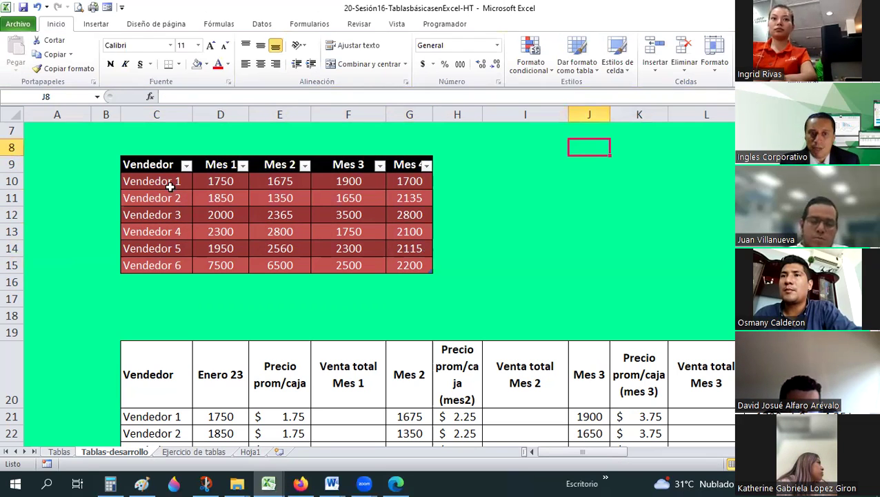
drag(149, 164, 398, 267)
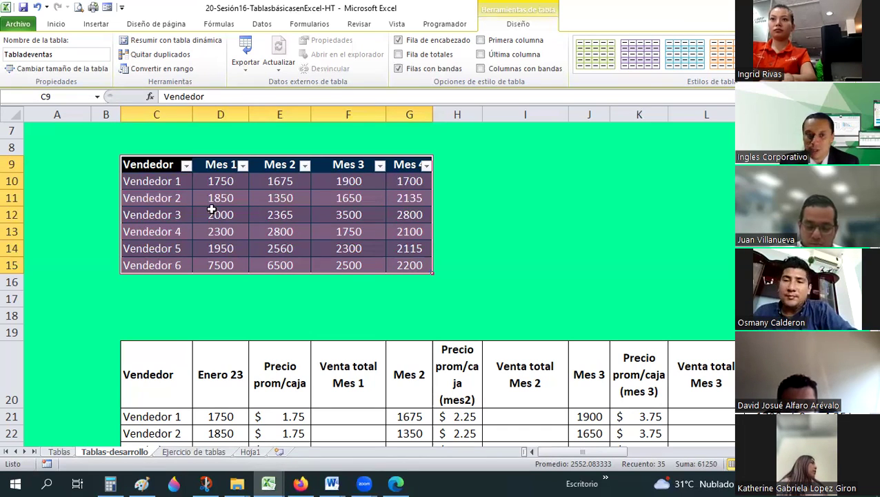
click(211, 283)
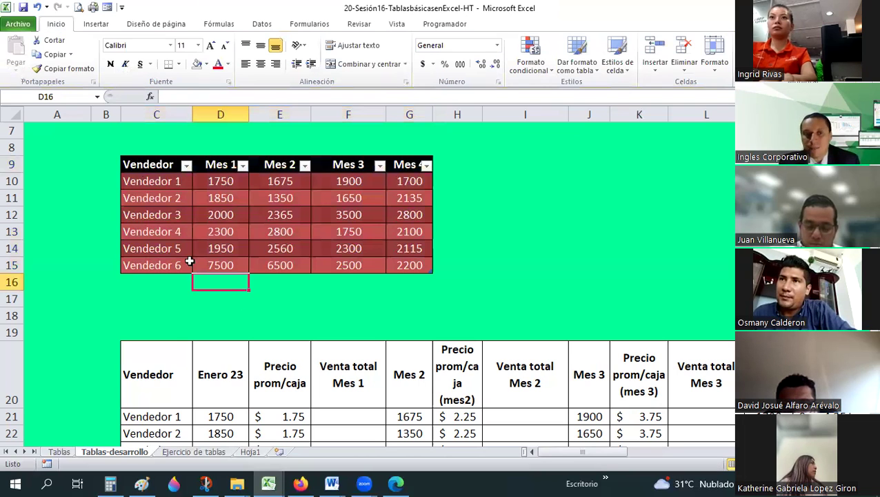
click(149, 166)
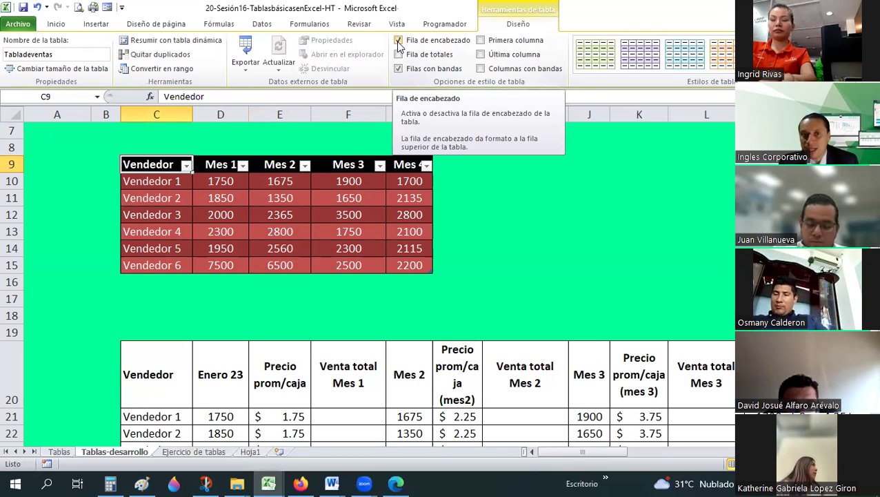
click(398, 42)
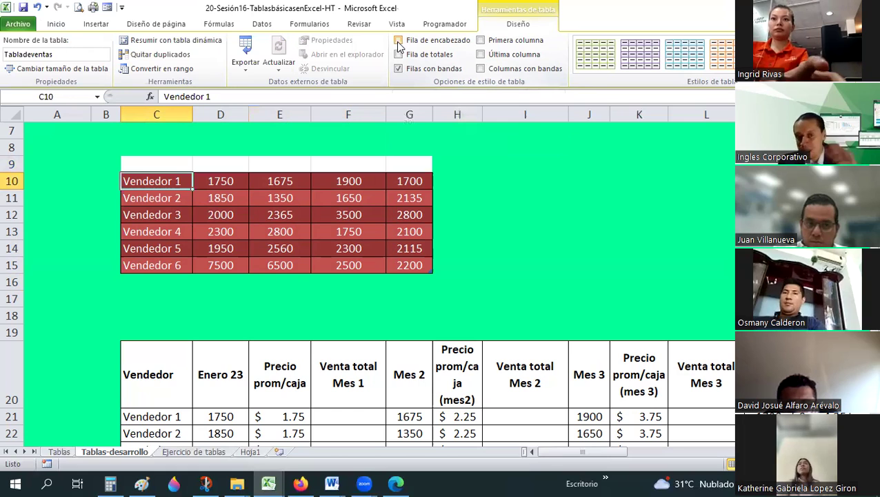
click(398, 42)
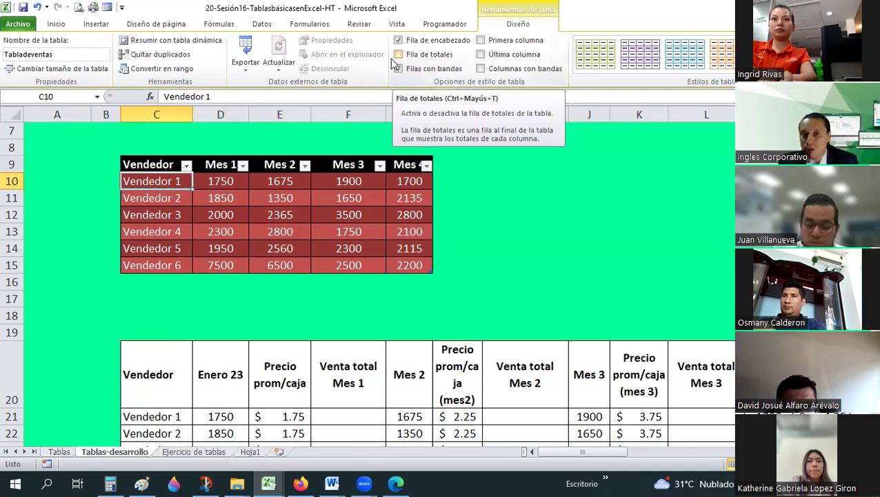
Step: Turn on Fila de totales, showing 13050 under Mes 4, and open the Mes 1 total's function list
click(398, 55)
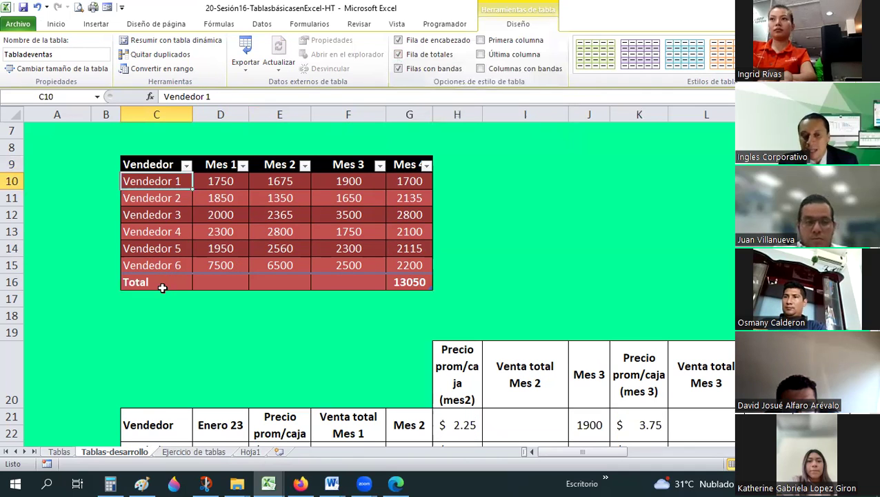
click(160, 287)
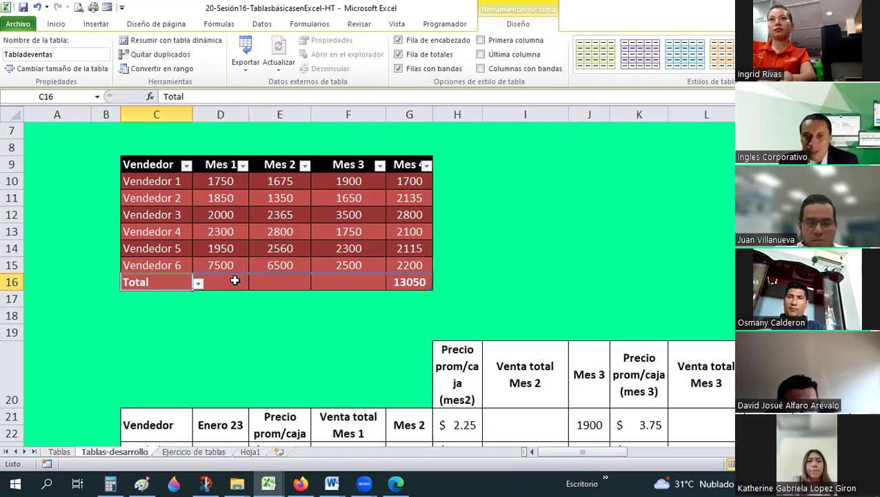
click(243, 284)
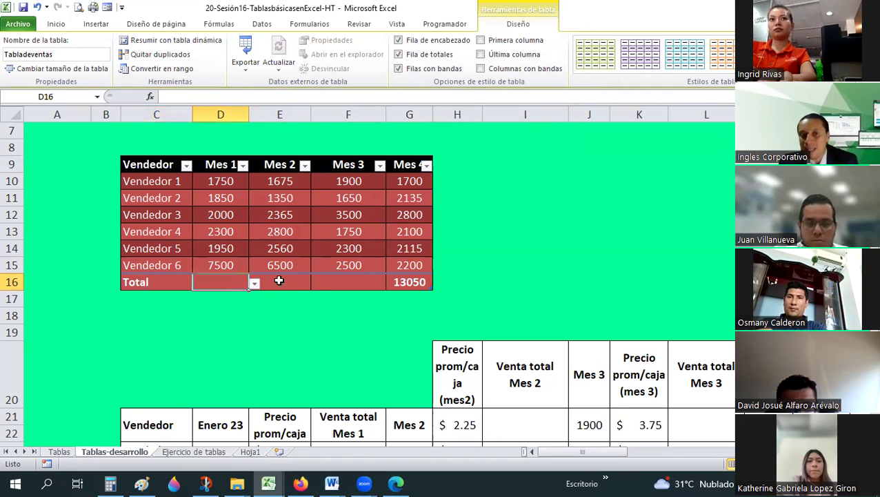
click(279, 281)
click(213, 282)
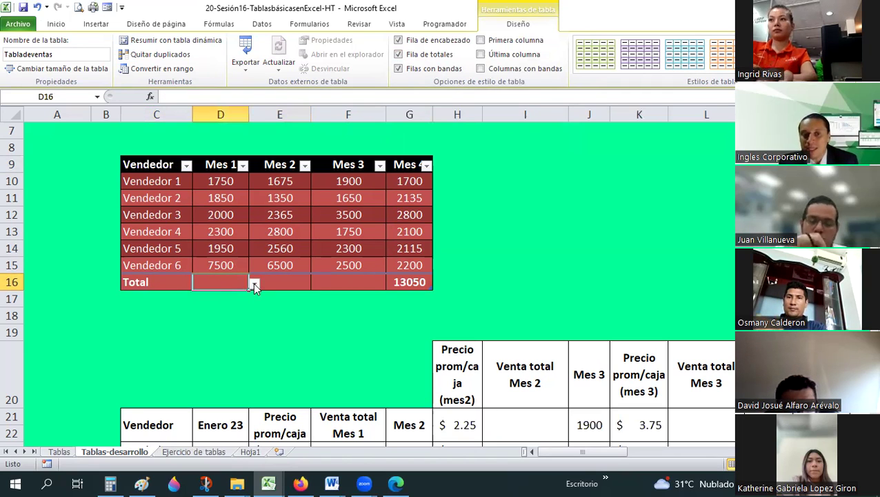
click(253, 284)
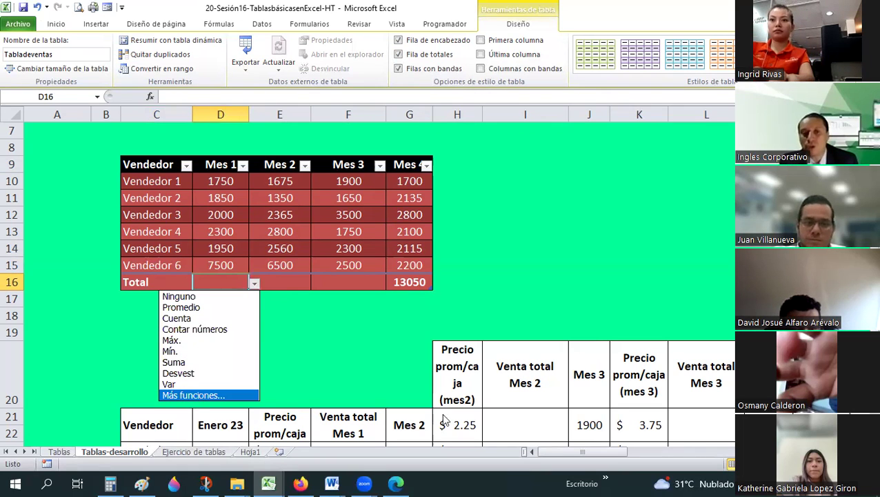
Step: Set the Mes 1 total to Suma, giving 17350
key(Return)
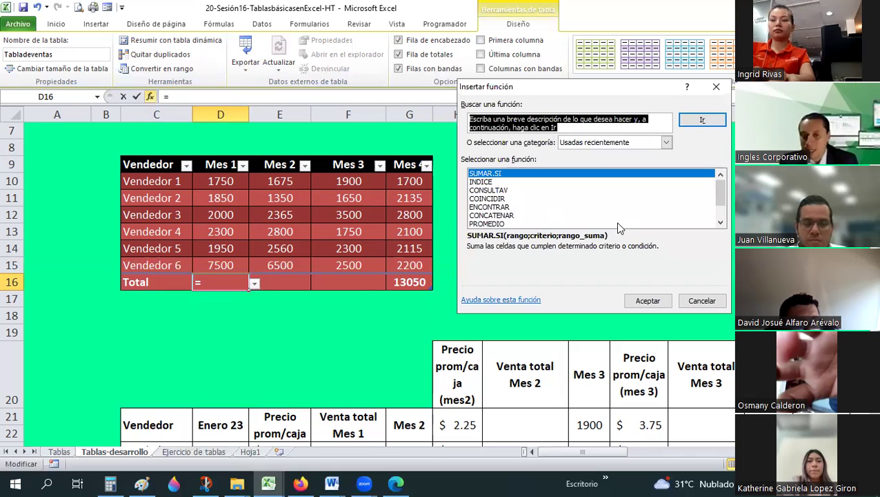
key(Escape)
click(254, 283)
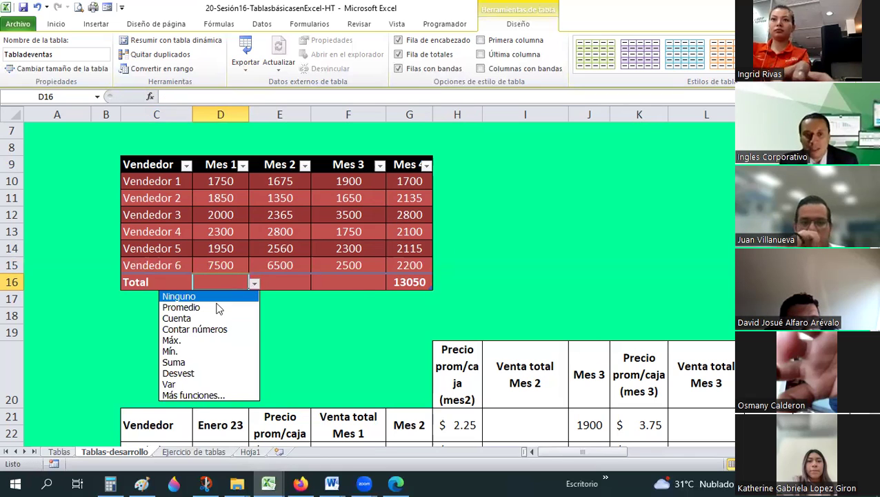
click(179, 362)
Step: Set the Mes 2 and Mes 3 totals to Suma (17250 and 13600), leaving Mes 4 unchanged
click(304, 283)
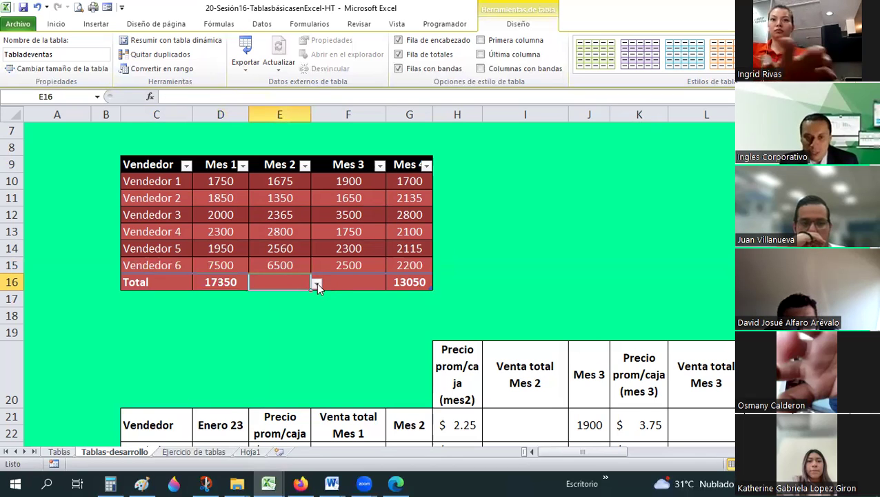
click(317, 283)
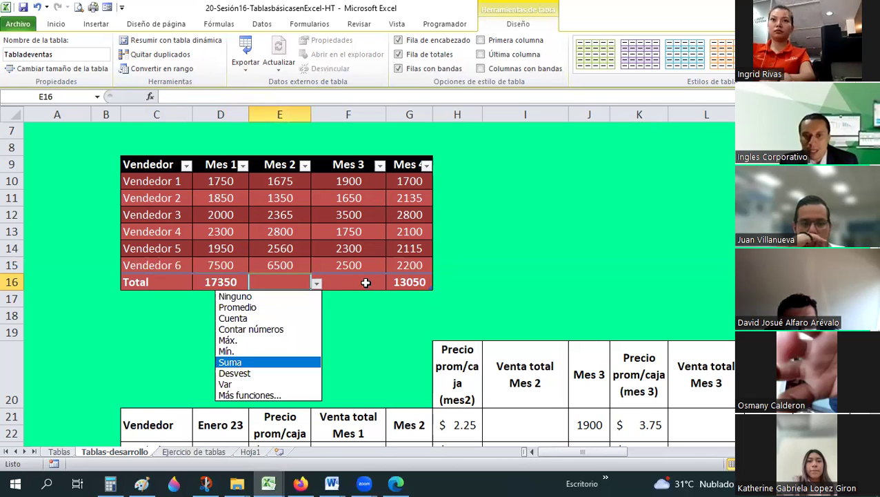
key(Return)
key(Tab)
key(alt+Down)
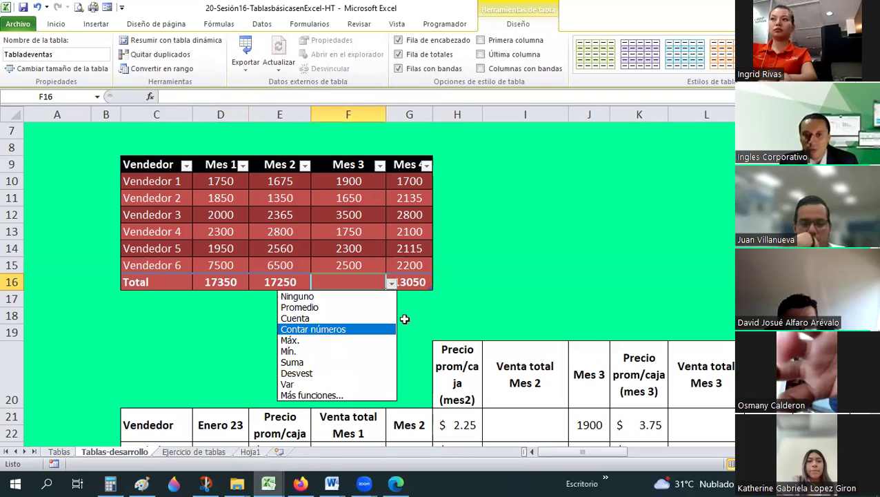
key(Down)
key(Down)
key(Down)
key(Return)
key(Tab)
key(alt+Down)
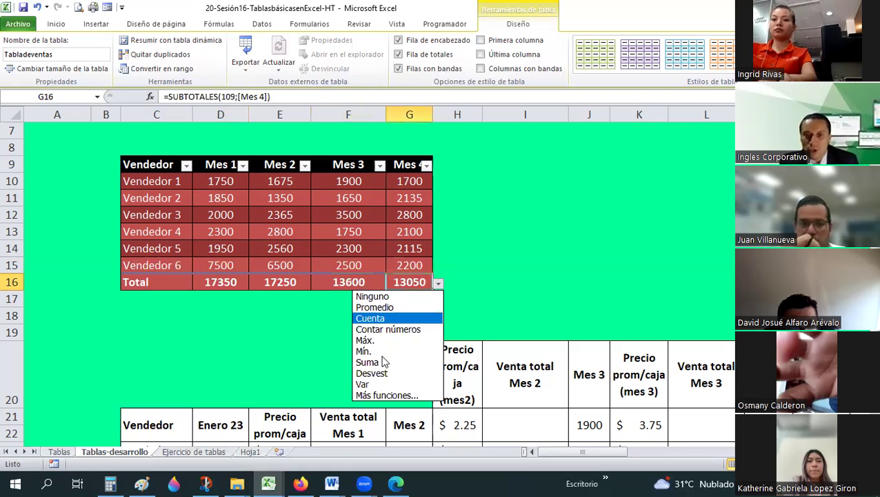
key(Escape)
click(534, 243)
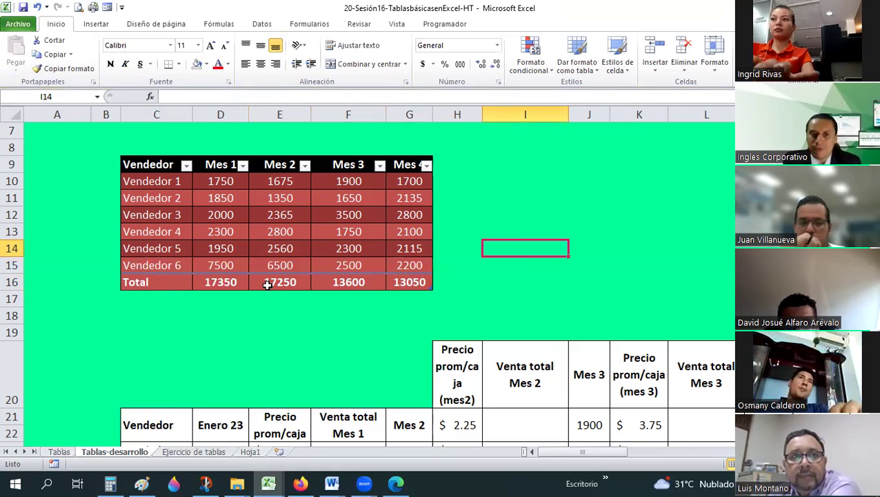
drag(280, 184, 276, 267)
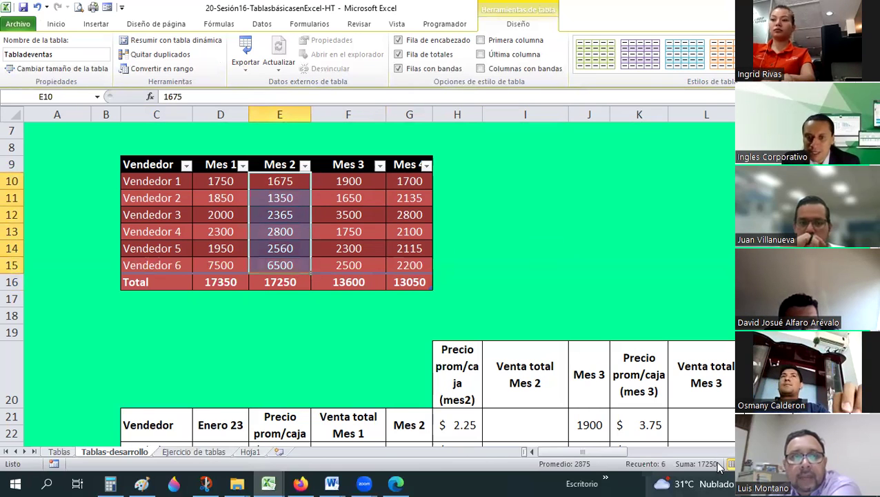
drag(219, 183, 210, 256)
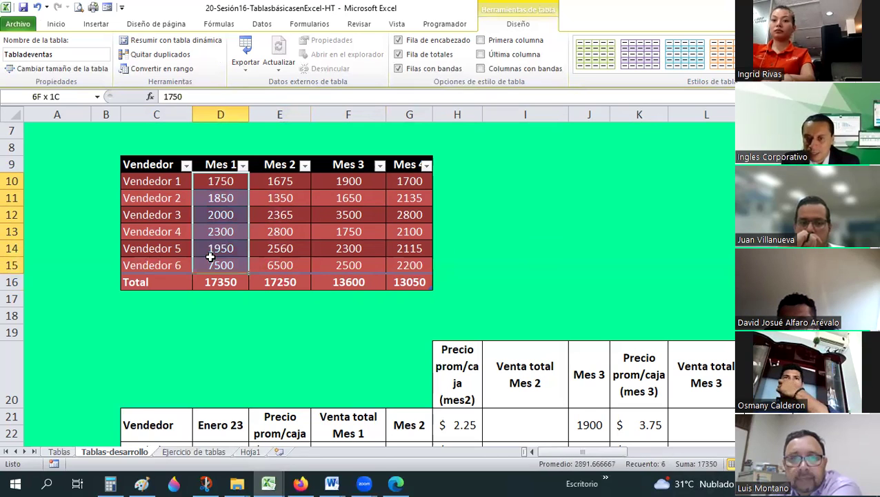
click(309, 282)
click(314, 283)
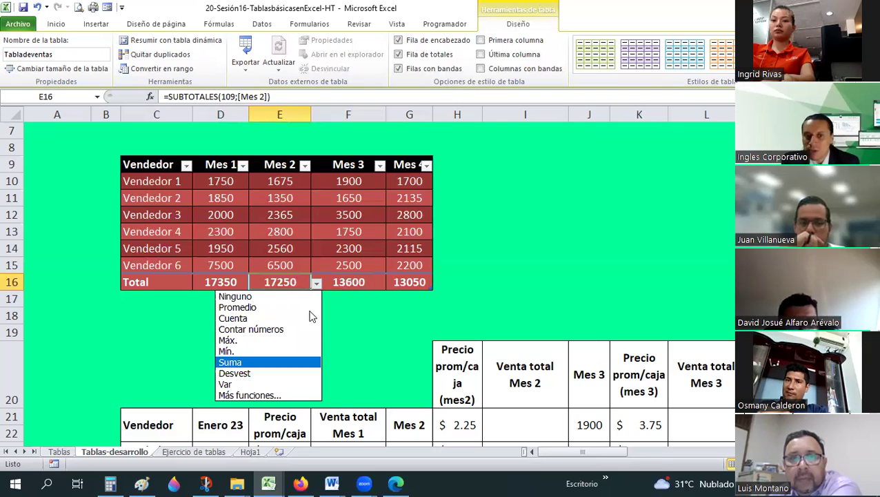
click(278, 308)
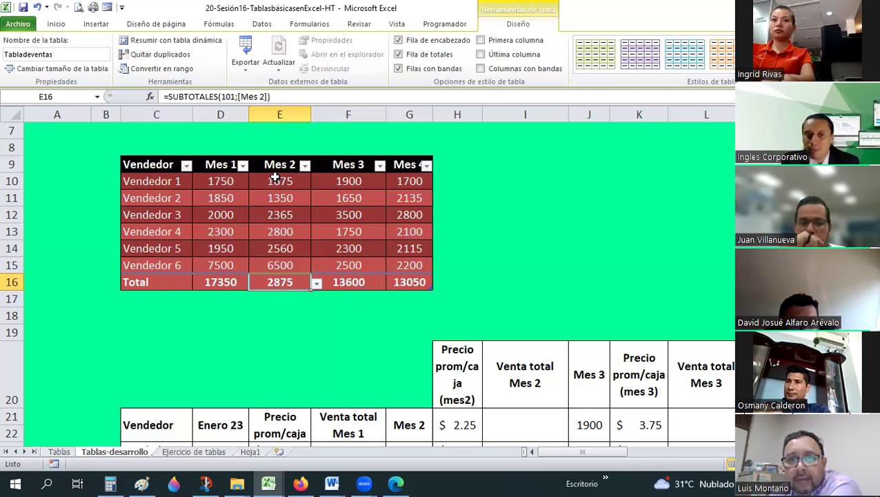
click(275, 177)
click(286, 285)
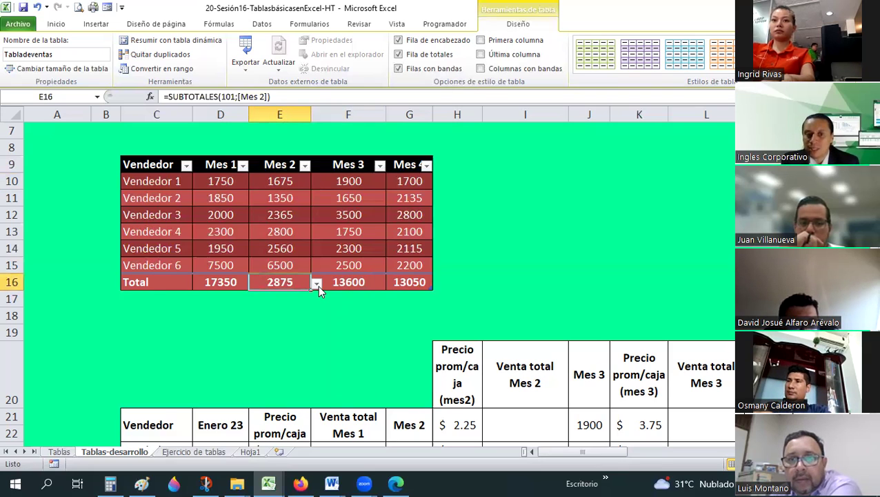
click(317, 284)
click(235, 362)
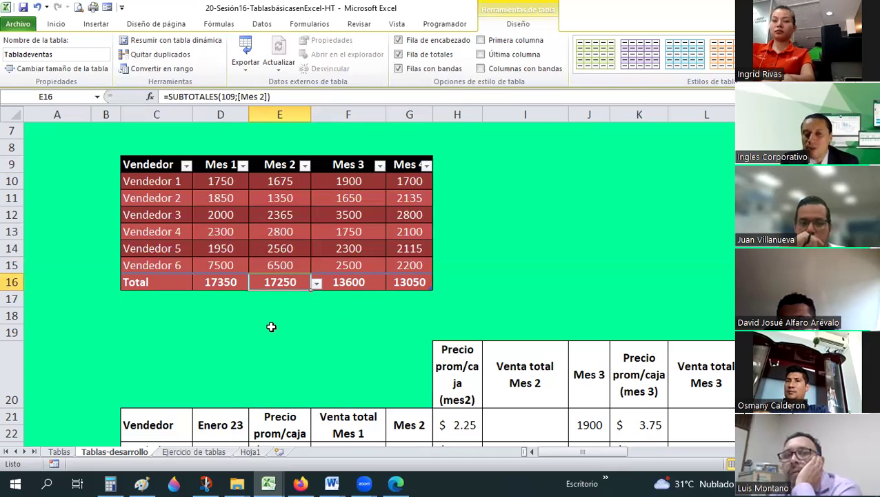
click(273, 329)
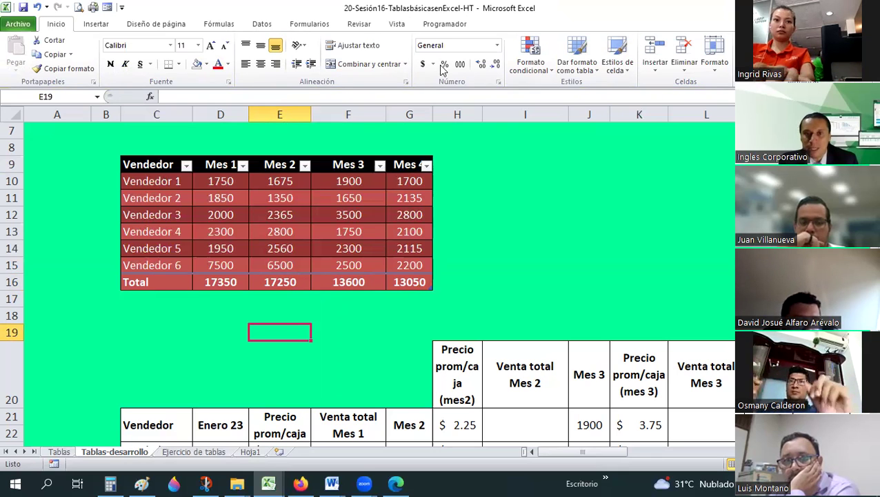
click(148, 164)
click(518, 23)
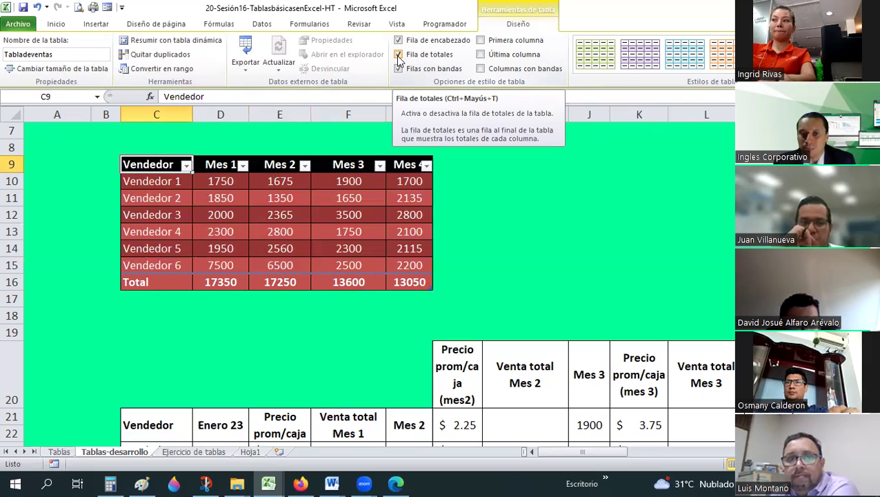
Step: On the Tablas sheet, insert a blank row above the $38,812.50 Total row
click(433, 298)
scroll(124, 415, down, 4)
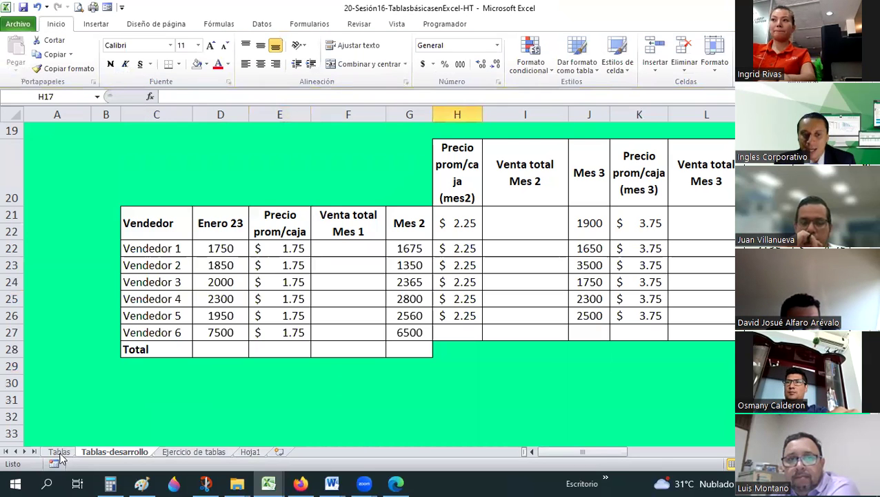
key(ctrl+Page_Up)
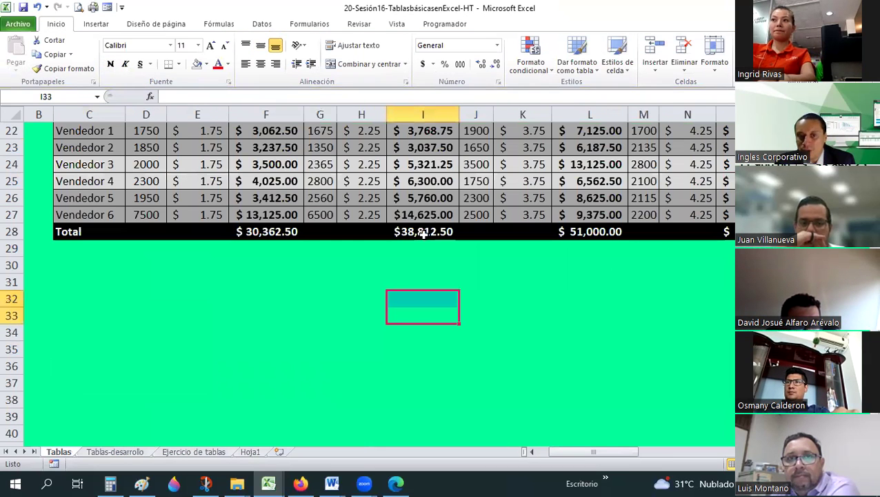
click(424, 233)
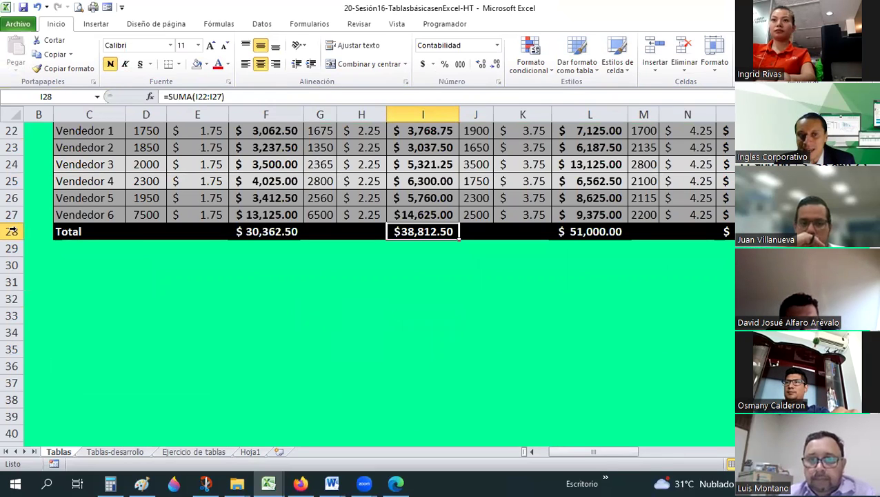
key(shift+space)
click(655, 47)
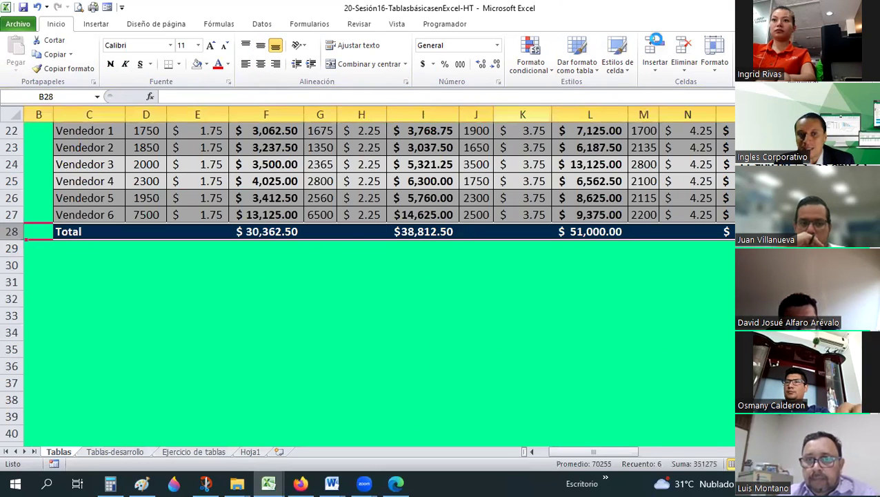
Step: Copy the Vendedor 4 row's formatting onto the new row 28 with Format Painter
click(298, 314)
click(111, 234)
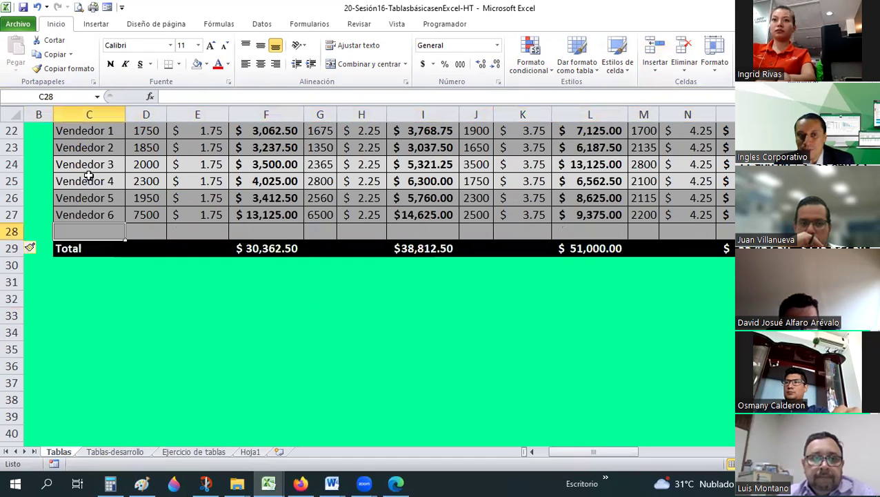
drag(89, 176, 694, 182)
drag(387, 202, 725, 181)
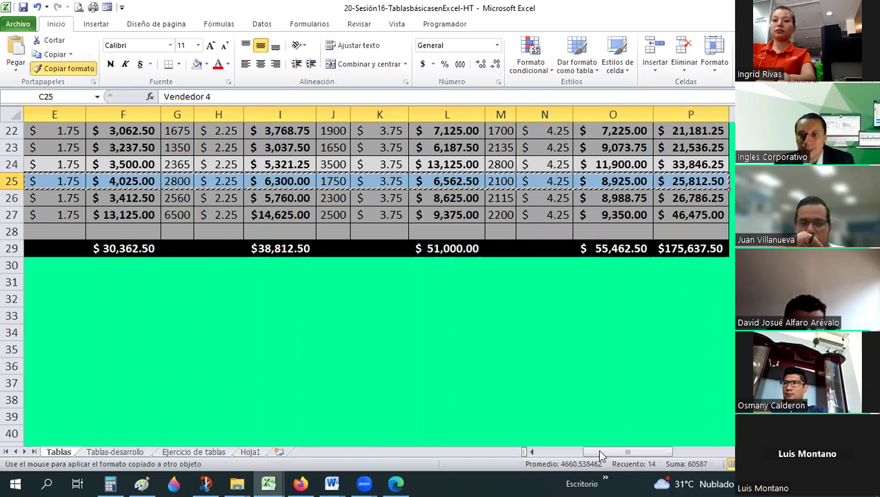
click(525, 452)
click(153, 231)
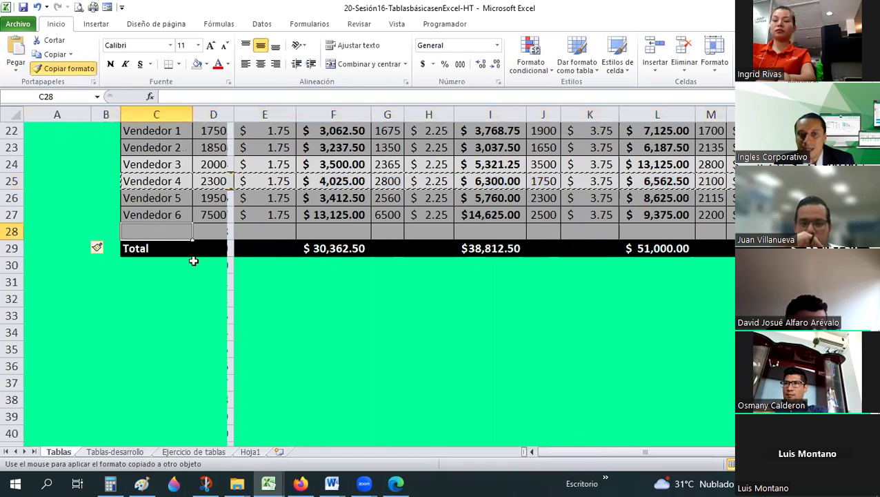
click(166, 231)
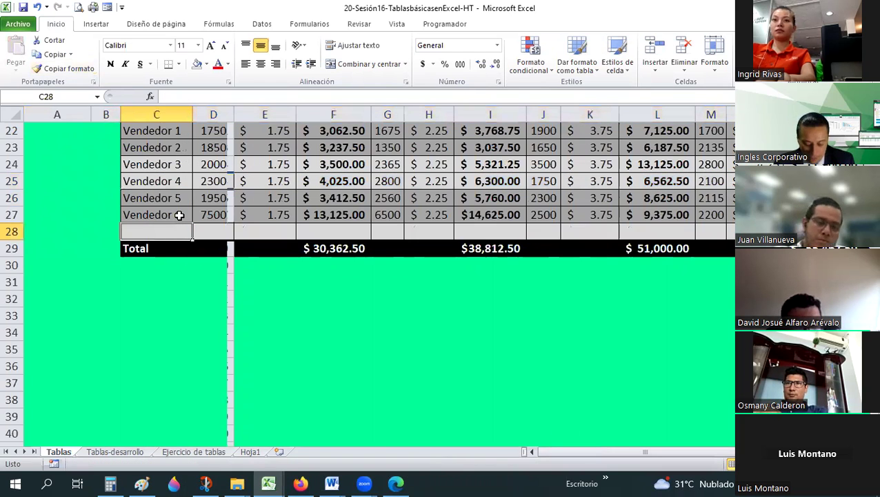
Step: Autofill Vendedor 7 into the new row and match its cell formatting to Vendedor 4
click(181, 215)
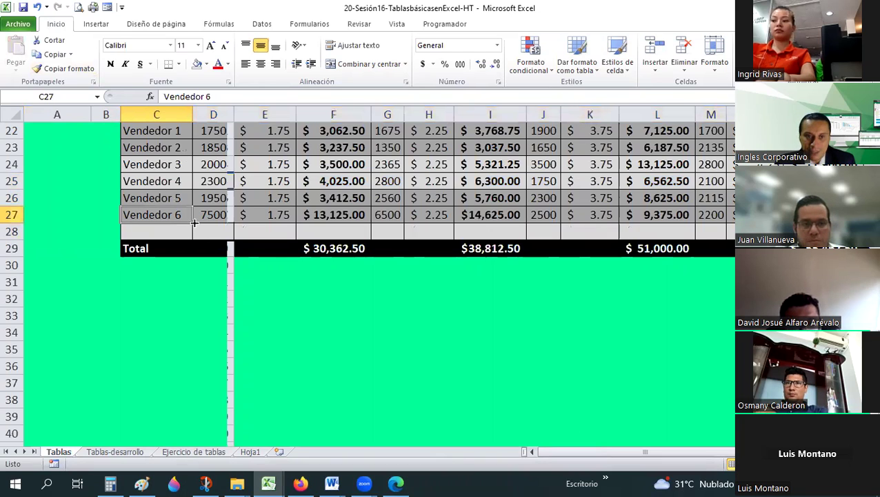
drag(192, 223, 207, 231)
click(212, 232)
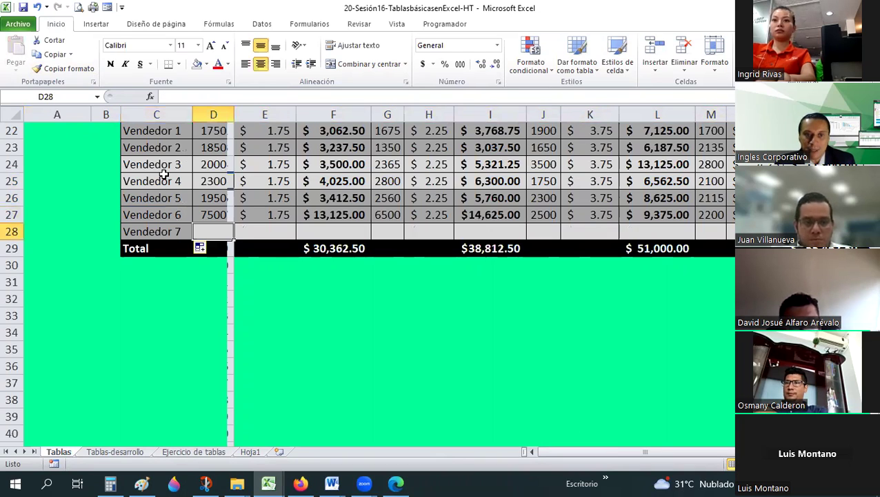
click(152, 181)
key(Down)
key(Down)
key(Down)
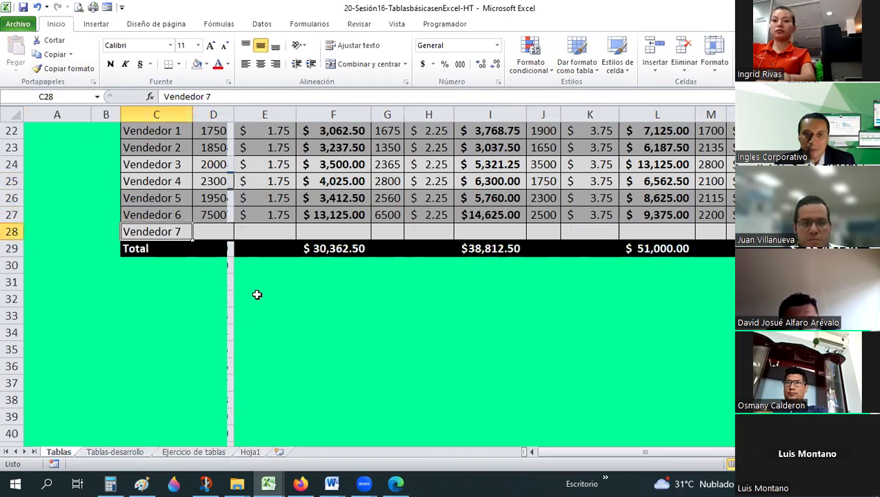
scroll(257, 295, down, 1)
scroll(220, 228, up, 1)
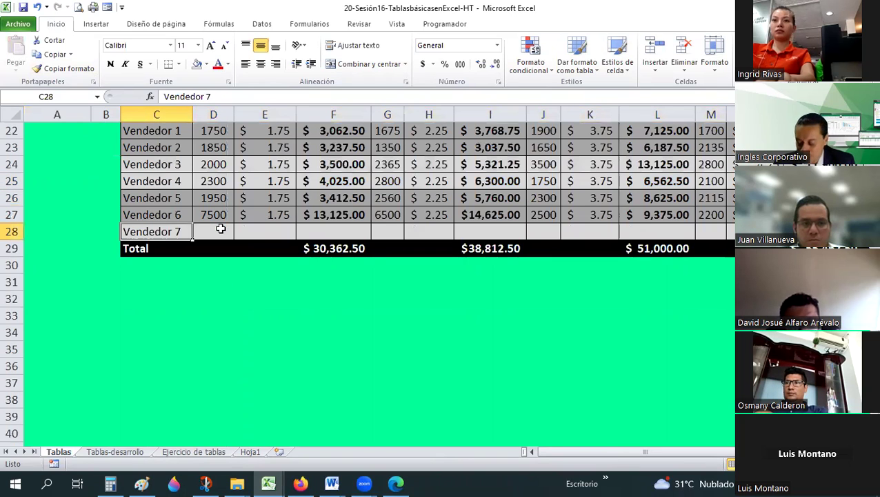
Step: Enter 6500 and price 1.75 for Vendedor 7, raising the first Total to $41,737.50
click(221, 229)
text(6500)
key(Return)
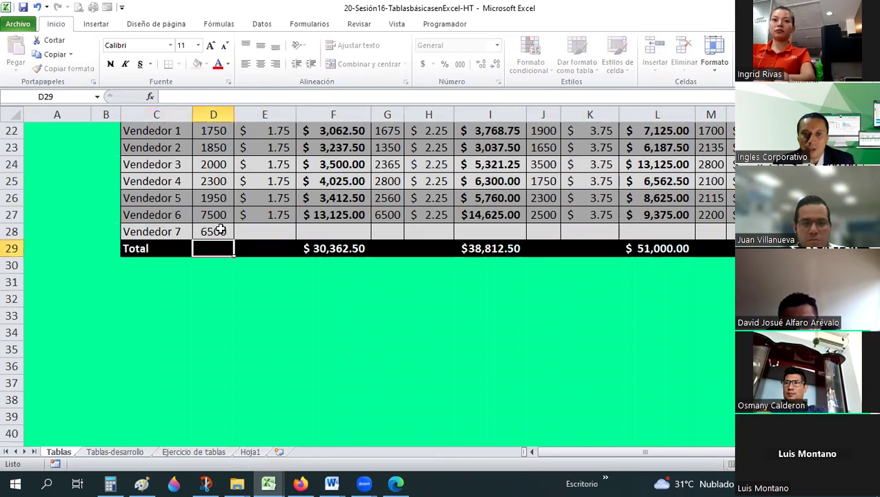
key(Up)
key(Right)
text(1.75)
key(Tab)
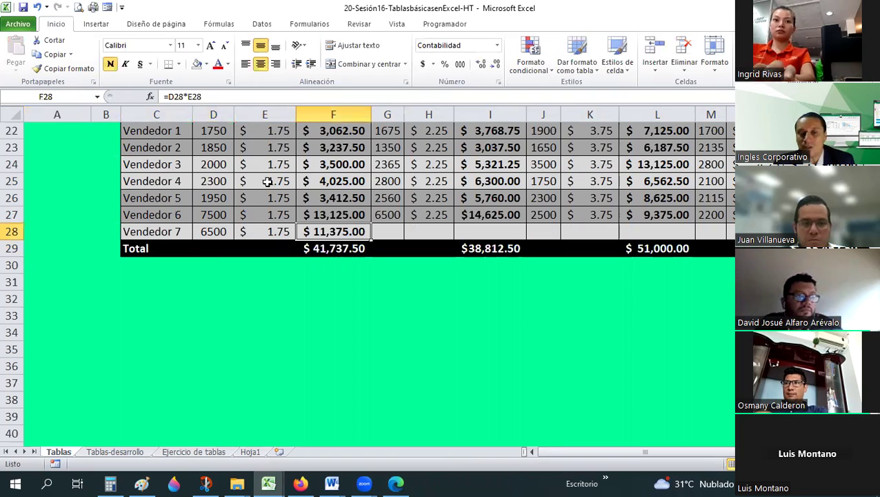
click(340, 245)
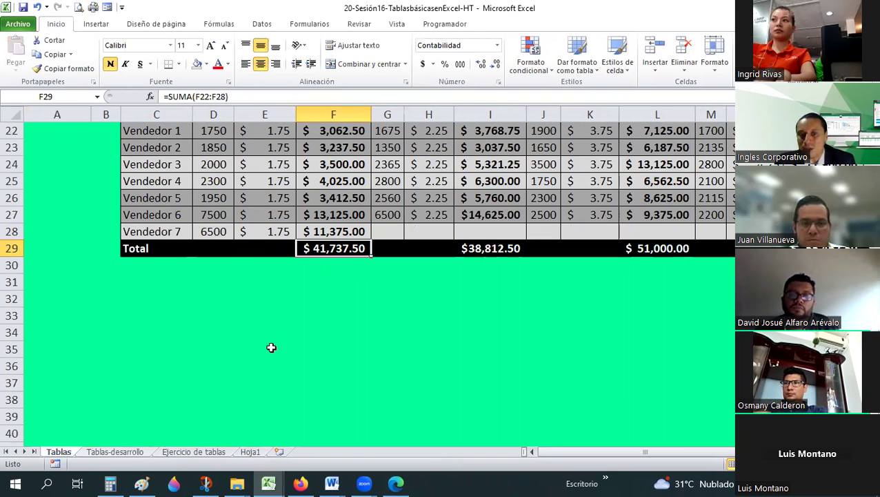
Step: On the Tablas-desarrollo sheet, hide the Tabladeventas table's Total row
key(ctrl+Page_Down)
scroll(168, 293, up, 4)
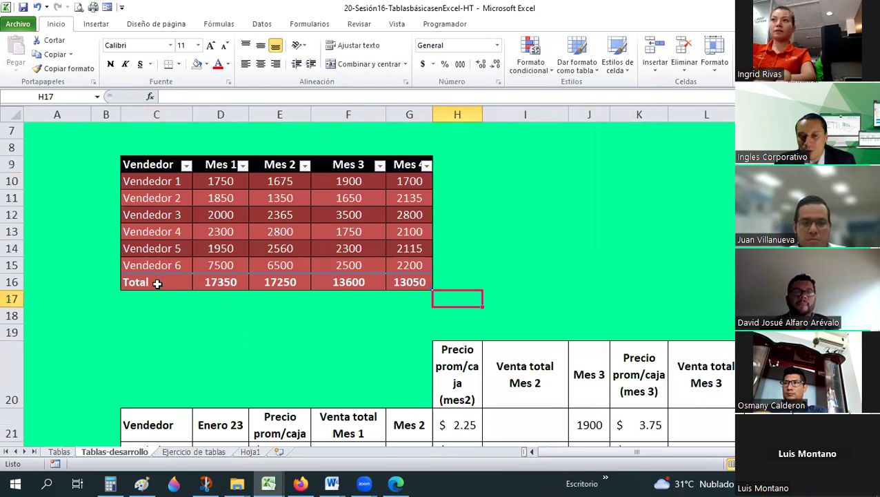
drag(174, 286, 420, 282)
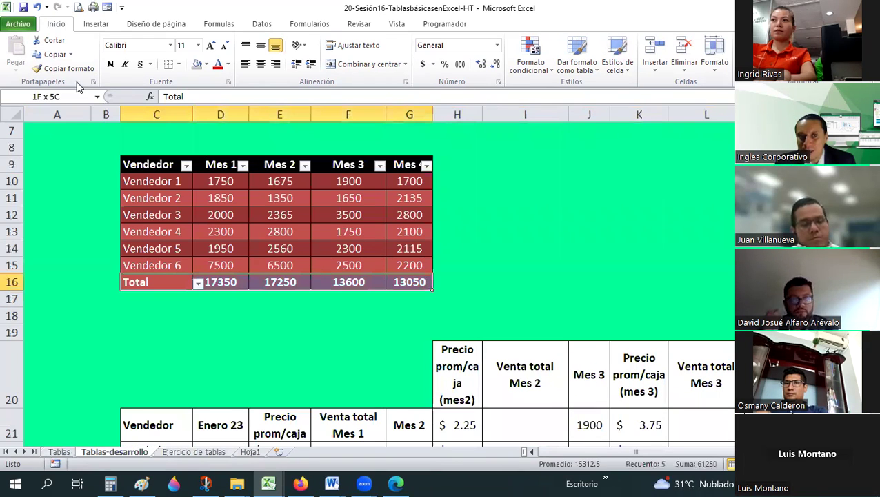
click(138, 282)
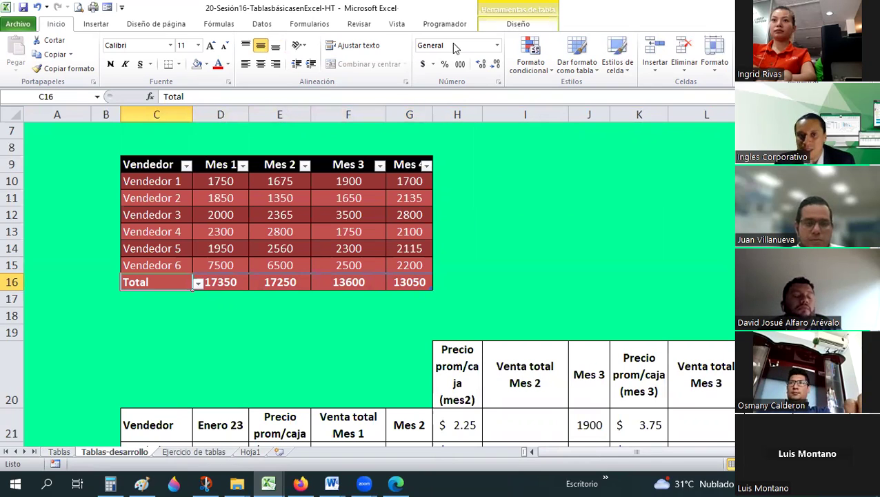
scroll(398, 55, down, 9)
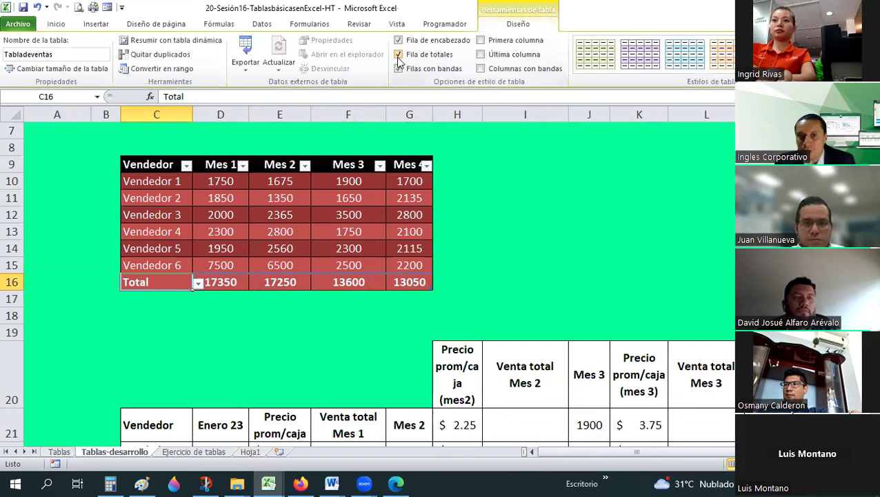
key(ctrl+z)
Step: Add a new blank row 16 after Vendedor 6's last value, 2200
click(485, 260)
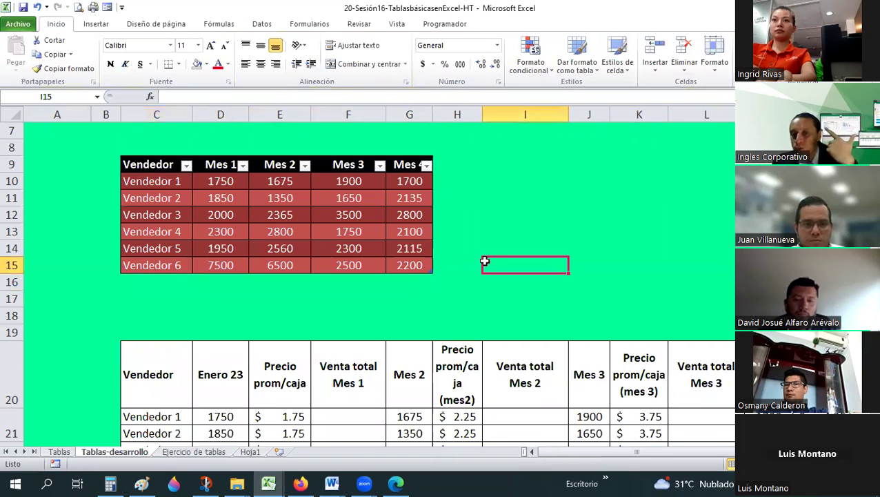
click(410, 268)
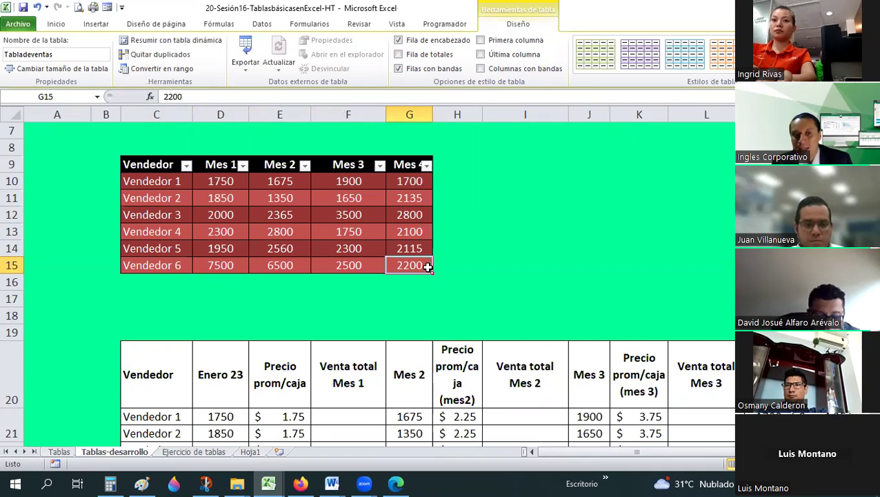
key(Tab)
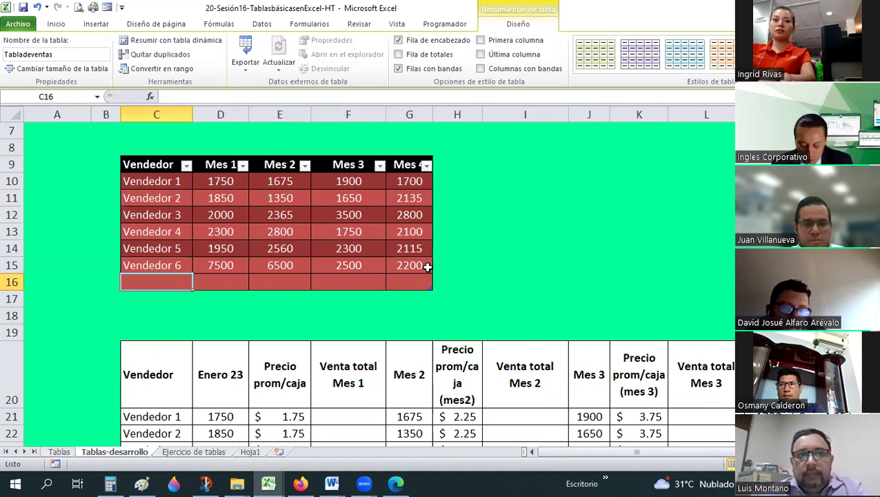
Step: Fill the new row with Vendedor 7 and values 1500, 2500, 3500, 4500
text(Vendedor 7)
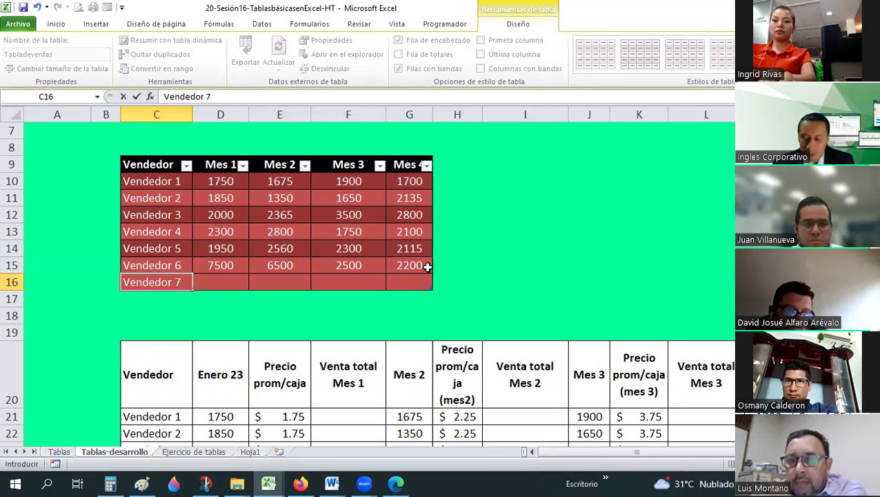
key(Tab)
text(15)
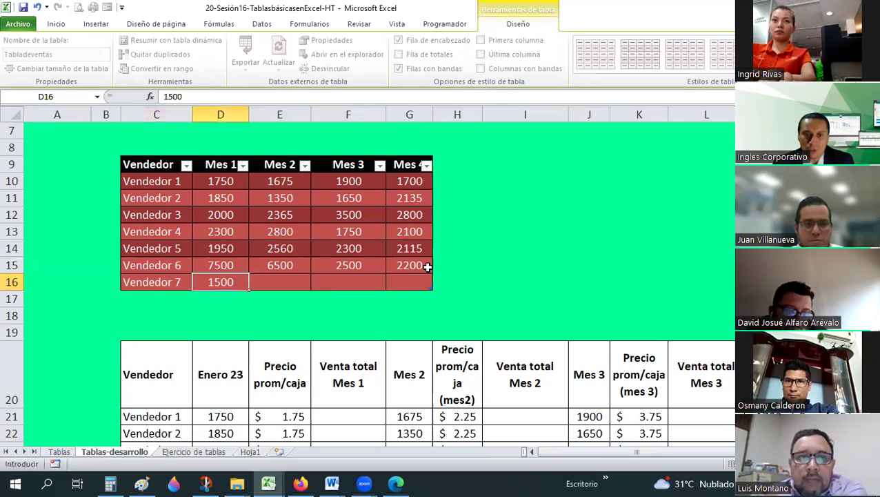
key(Tab)
text(2500)
key(Tab)
text(3500)
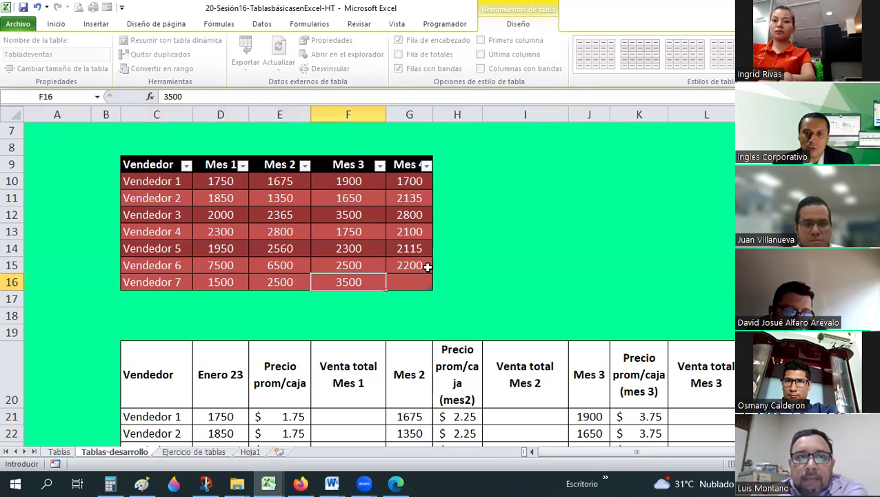
key(Tab)
text(4500)
key(Return)
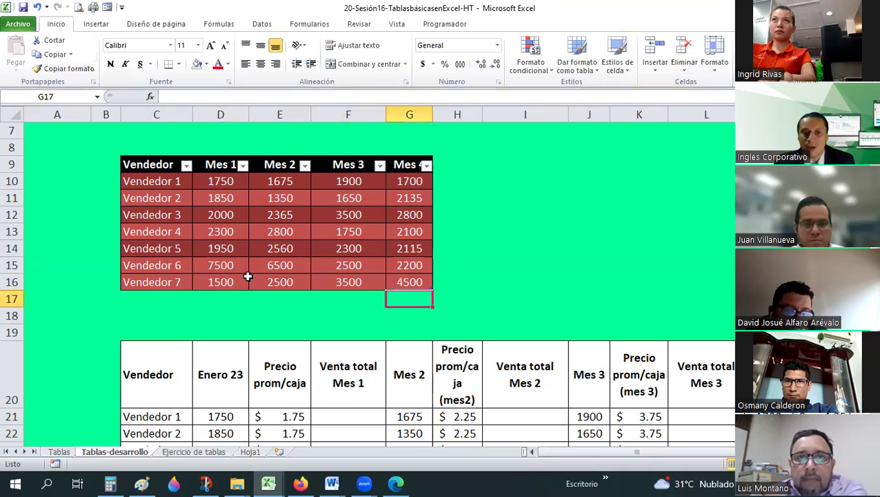
Step: Show the Total row again, now reading 18850, 19750, 17100, 17550
key(Up)
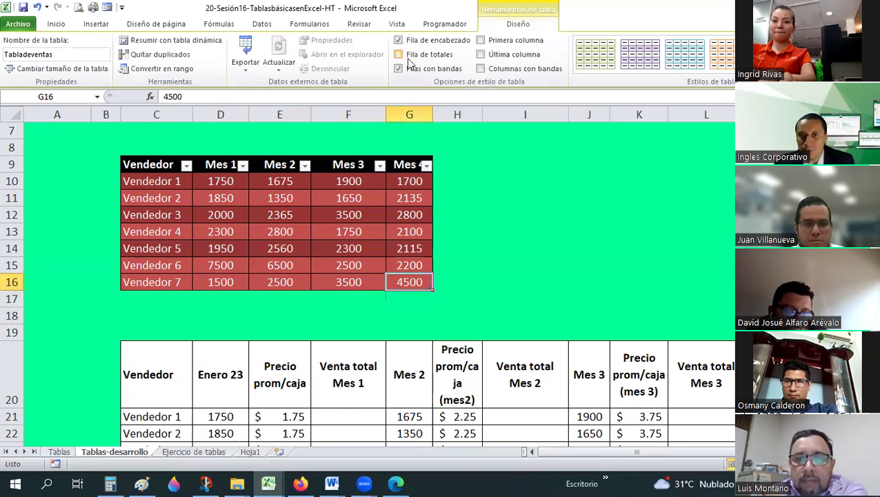
key(ctrl+shift+t)
click(373, 333)
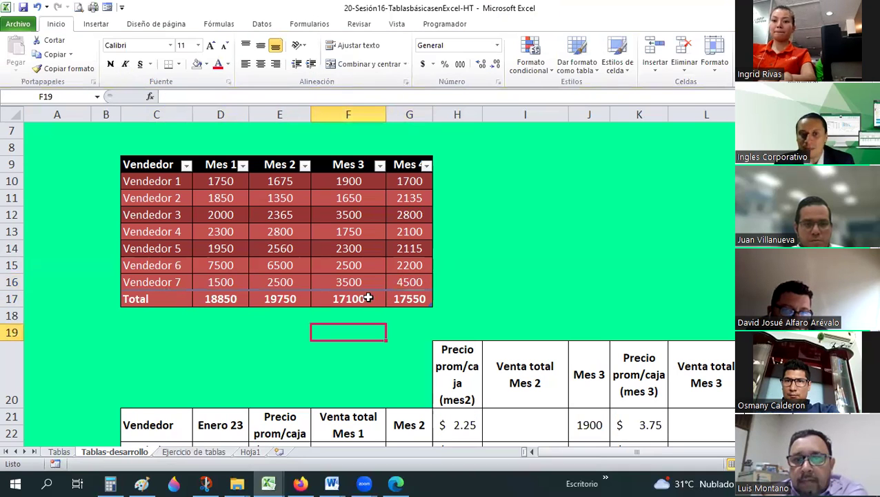
Step: Try changes to the Total row and row 20, undoing each one
click(106, 310)
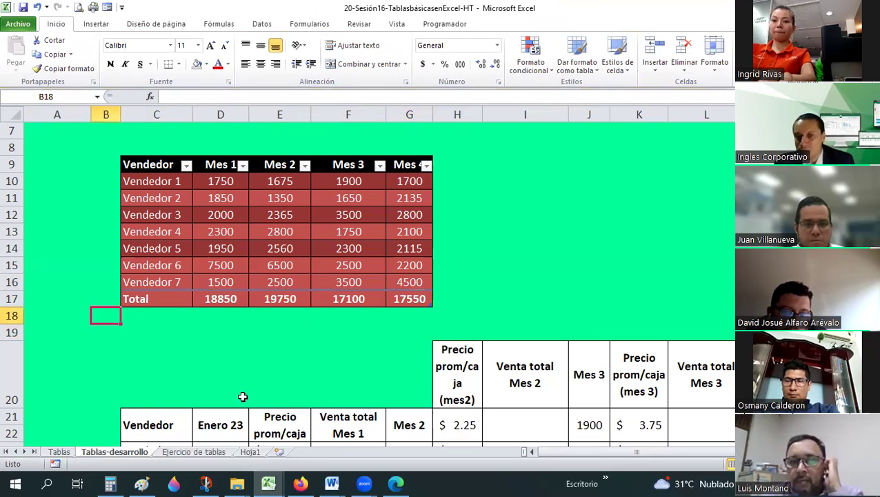
key(ctrl+z)
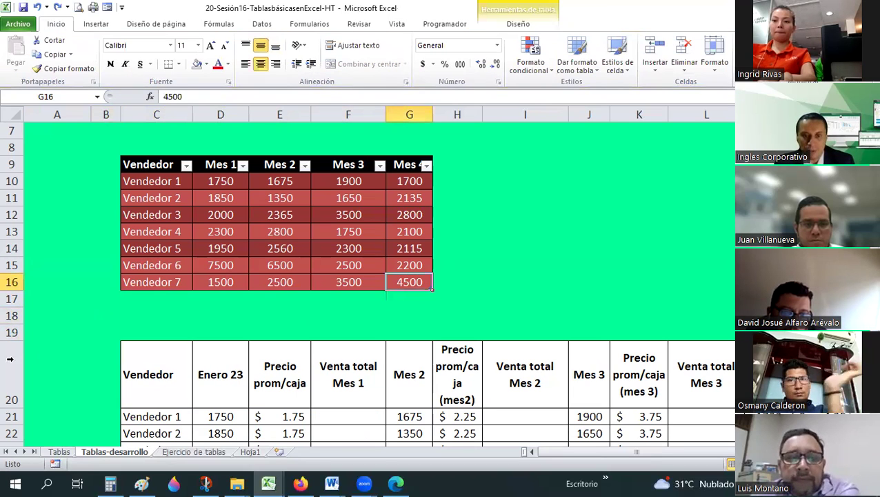
click(12, 375)
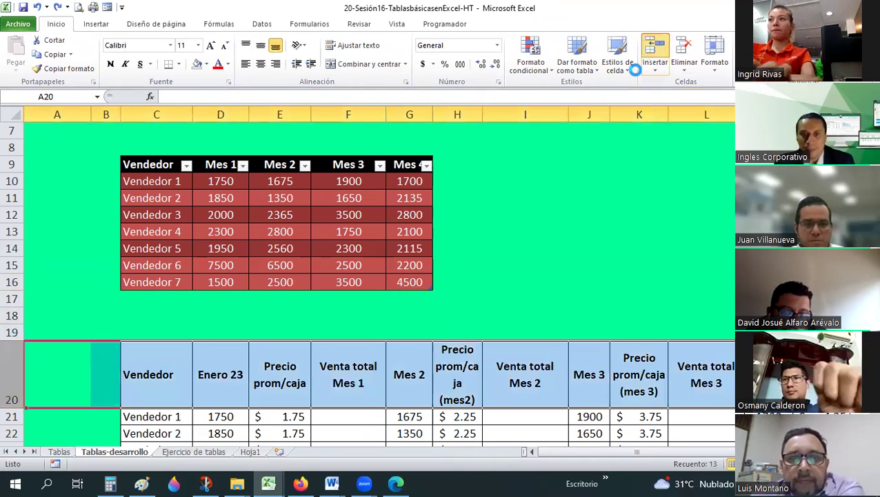
key(ctrl+z)
key(ctrl+z)
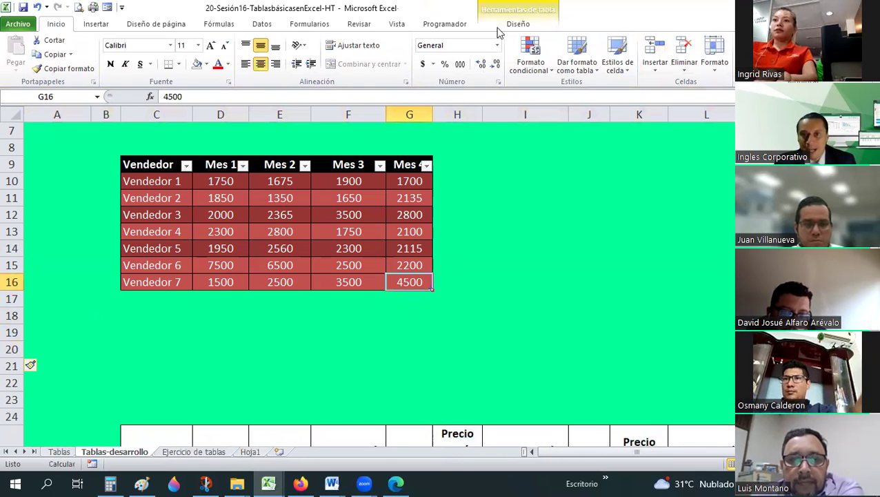
click(500, 26)
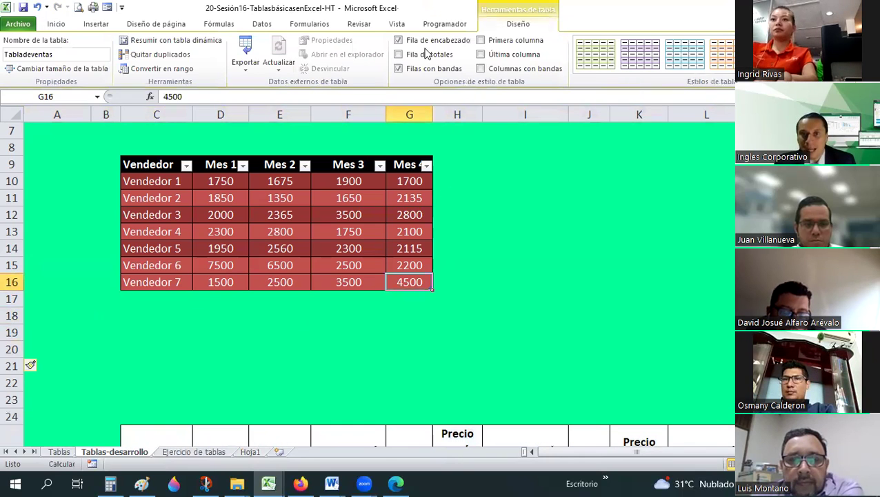
click(465, 329)
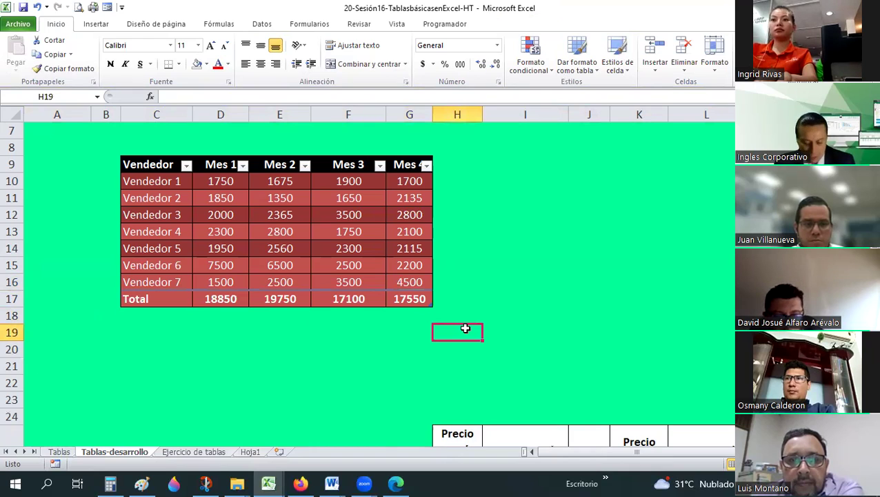
key(ctrl+z)
Step: Insert blank rows 18–22 below the table and bring back its Total row
click(11, 301)
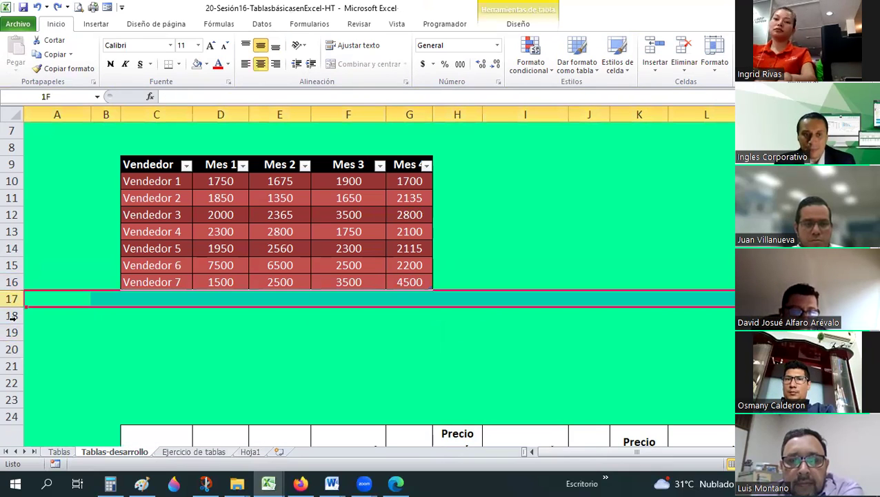
drag(12, 315, 12, 383)
right_click(140, 360)
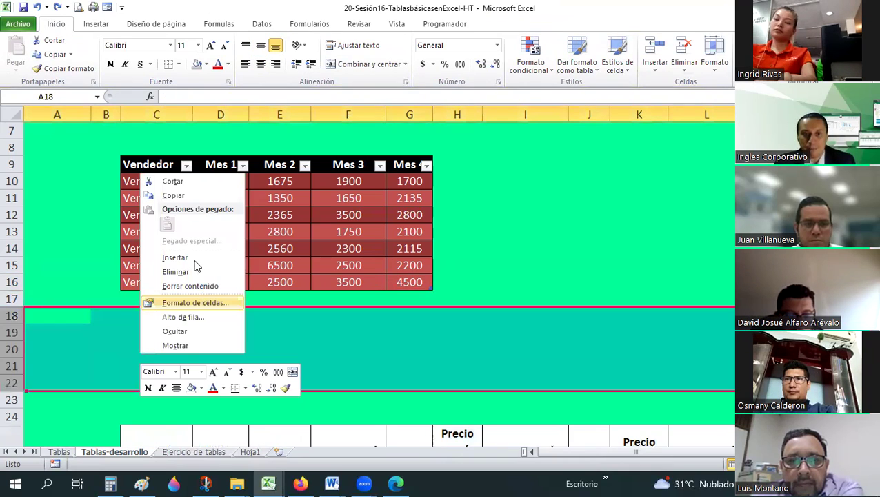
key(Return)
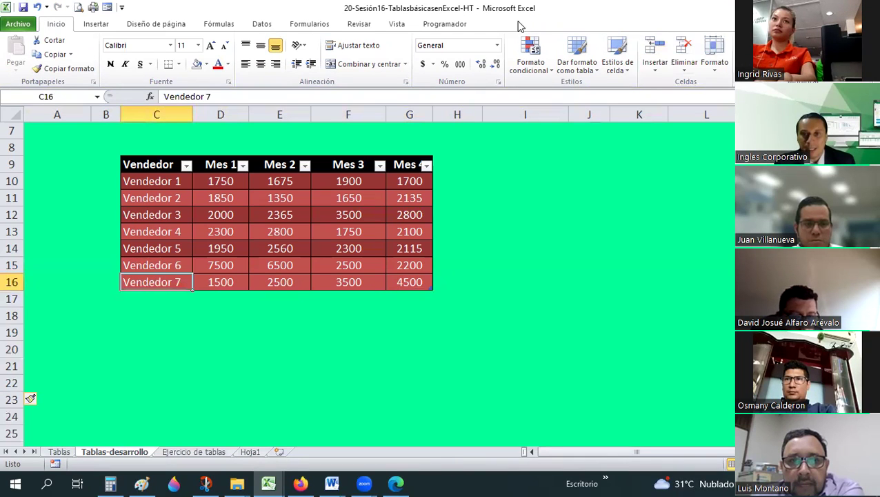
key(ctrl+shift+t)
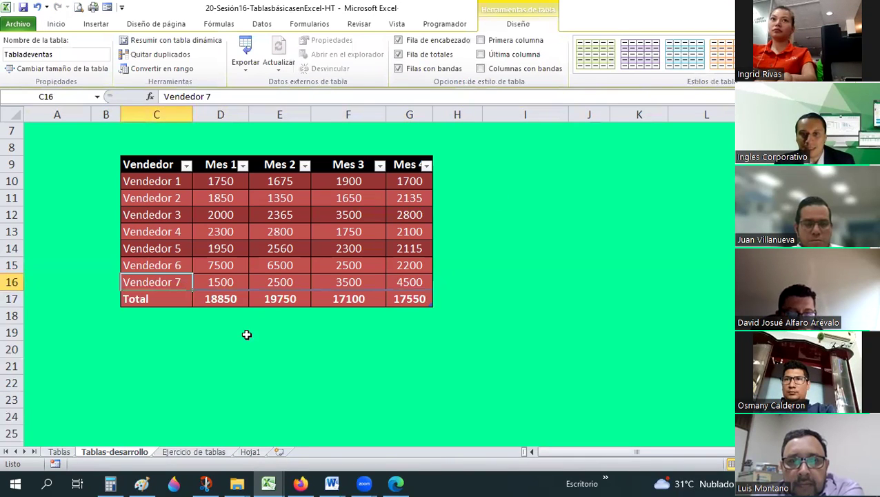
scroll(247, 334, down, 5)
scroll(249, 334, up, 3)
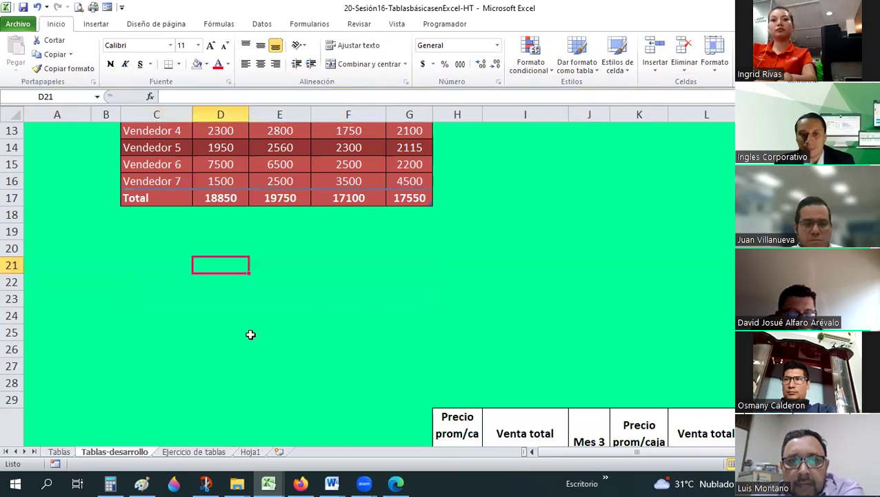
scroll(236, 240, up, 3)
key(ctrl+Left)
click(423, 248)
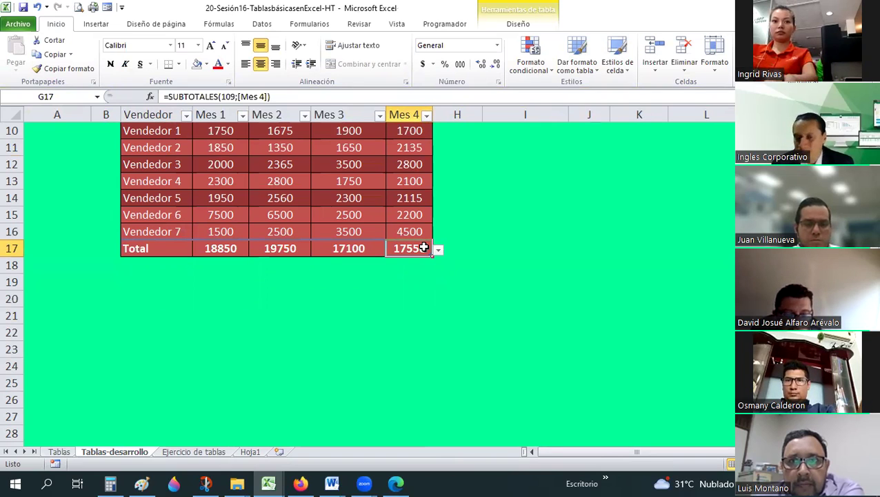
scroll(304, 239, down, 1)
click(169, 198)
shift+click(390, 202)
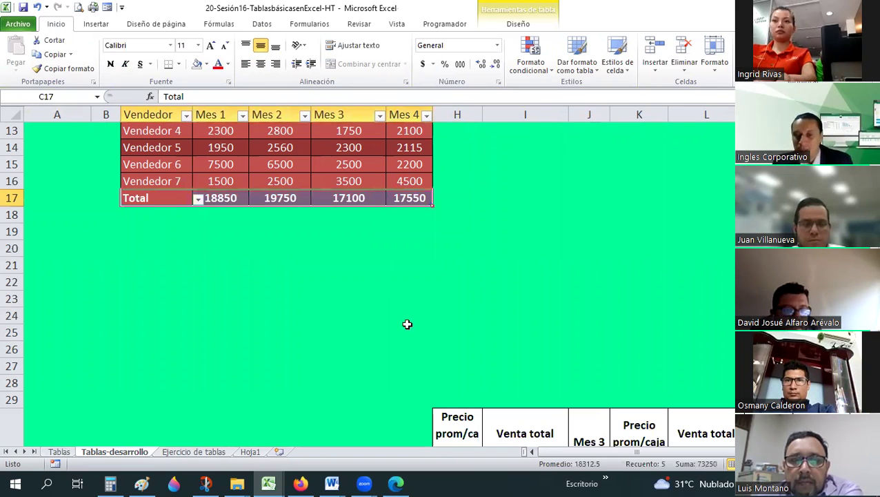
scroll(355, 268, down, 3)
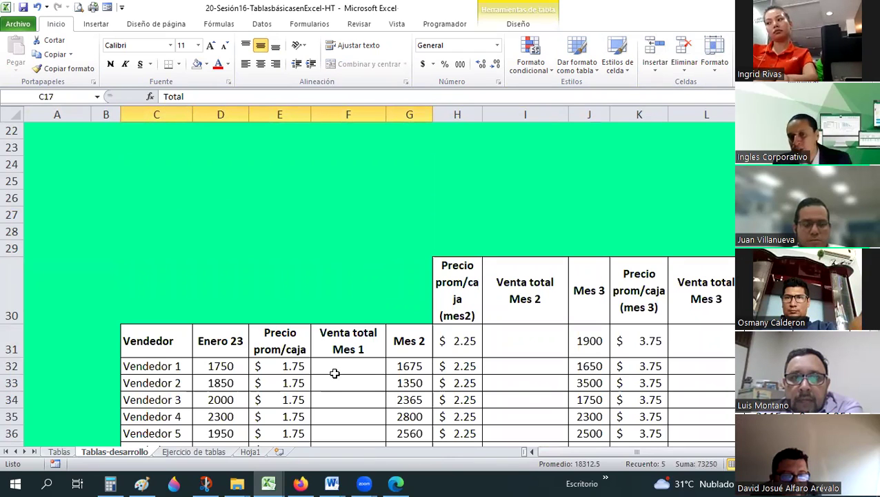
scroll(335, 373, up, 2)
scroll(335, 374, down, 1)
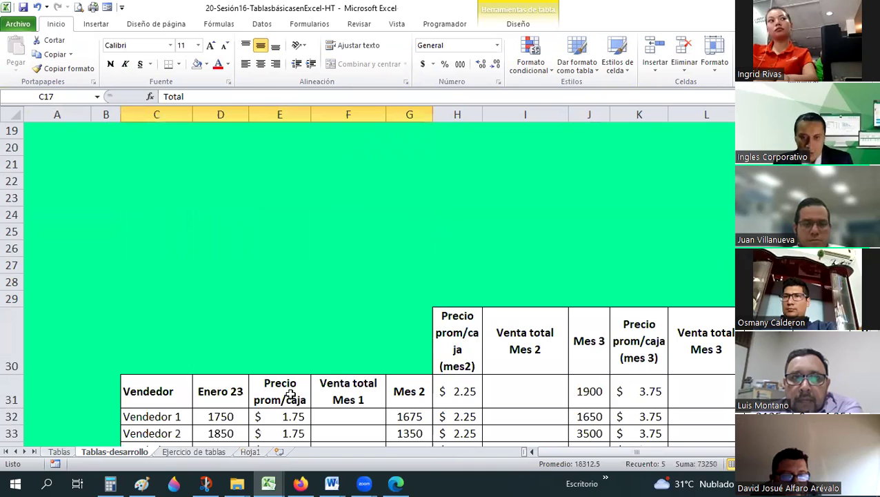
scroll(168, 211, down, 3)
Step: Drag the lower Vendedor price-and-sales table to start at K30, replacing the destination cells
mouse_move(168, 211)
mouse_down()
mouse_move(638, 370)
mouse_move(634, 423)
mouse_up()
drag(604, 452, 587, 452)
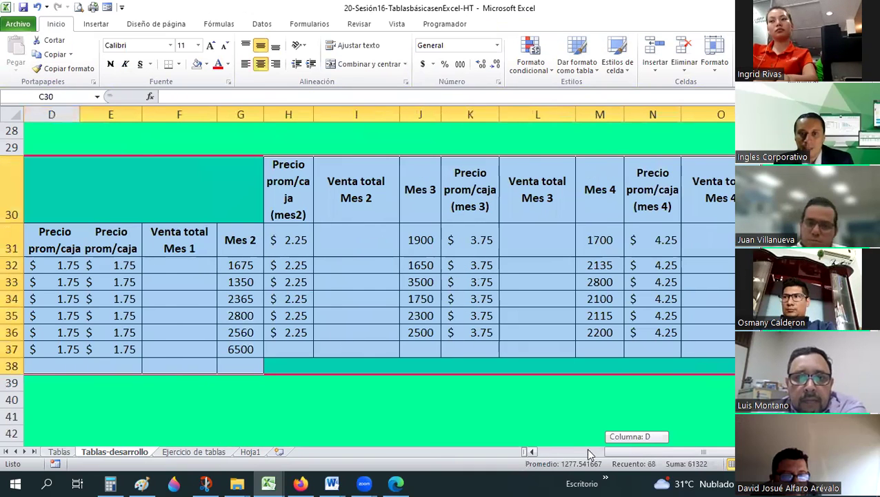
scroll(143, 167, left, 2)
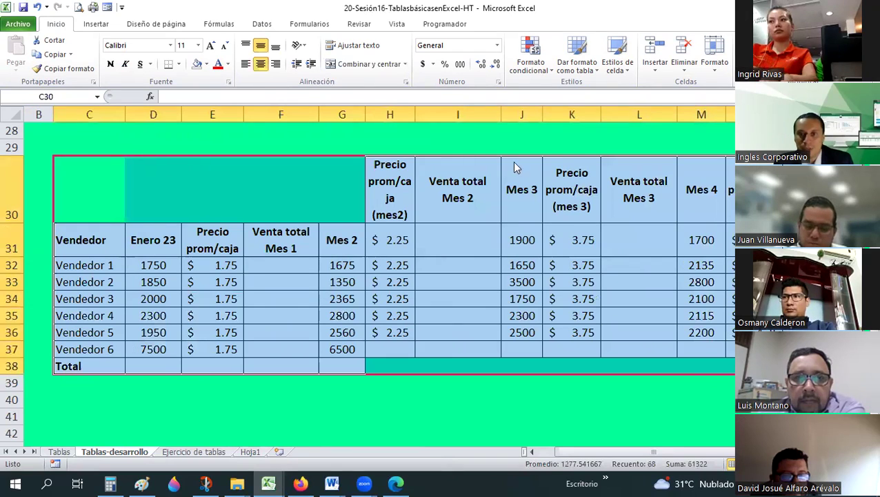
drag(563, 160, 562, 161)
drag(488, 198, 488, 199)
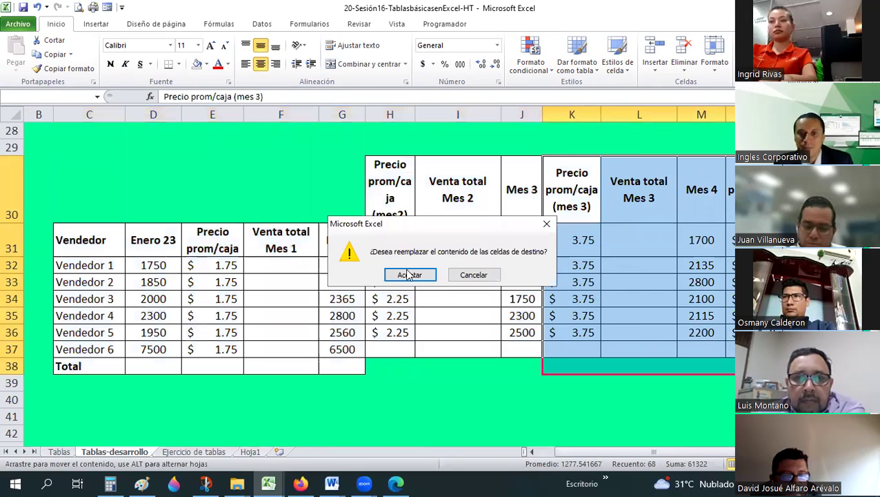
click(408, 274)
scroll(304, 279, up, 4)
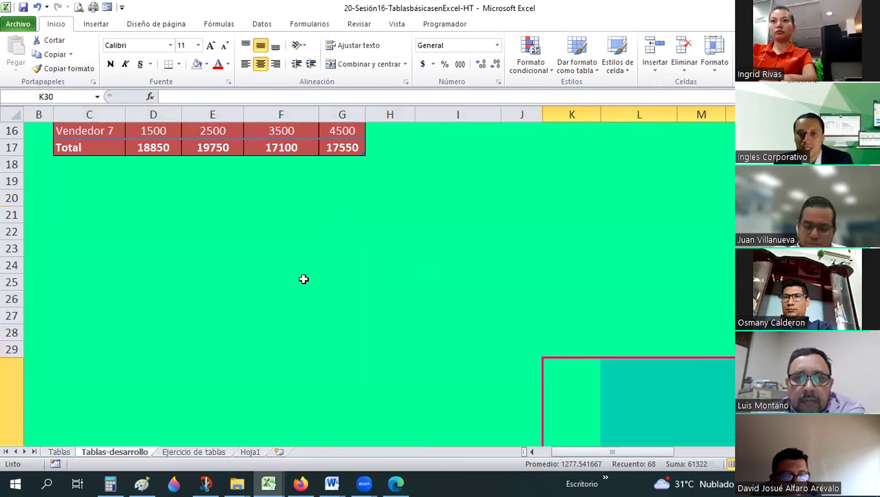
scroll(303, 292, down, 2)
scroll(386, 269, down, 3)
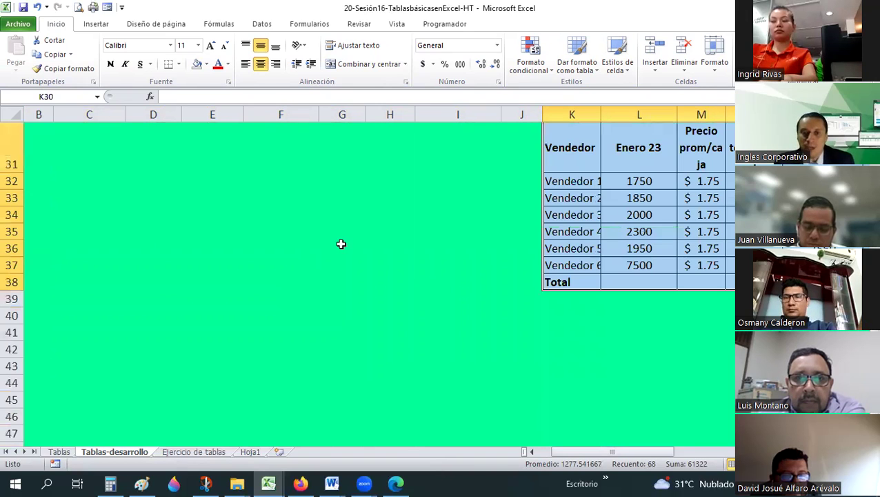
scroll(325, 241, up, 5)
scroll(350, 305, up, 3)
click(345, 298)
Step: Enable banded rows and bold first column, leave Last Column off, and disable banded columns
scroll(423, 73, down, 9)
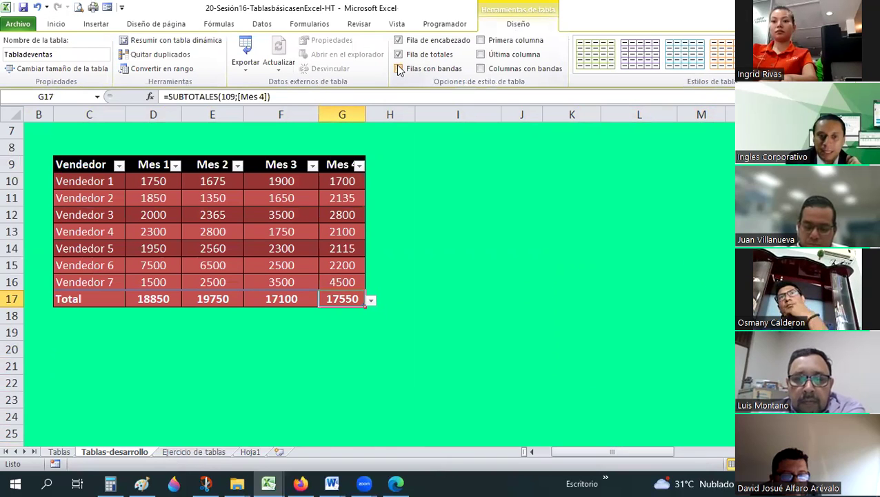
click(420, 71)
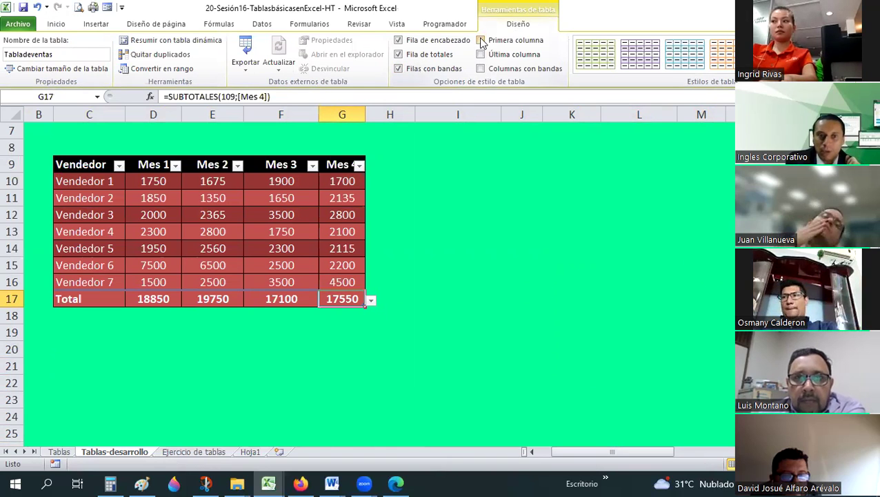
click(481, 40)
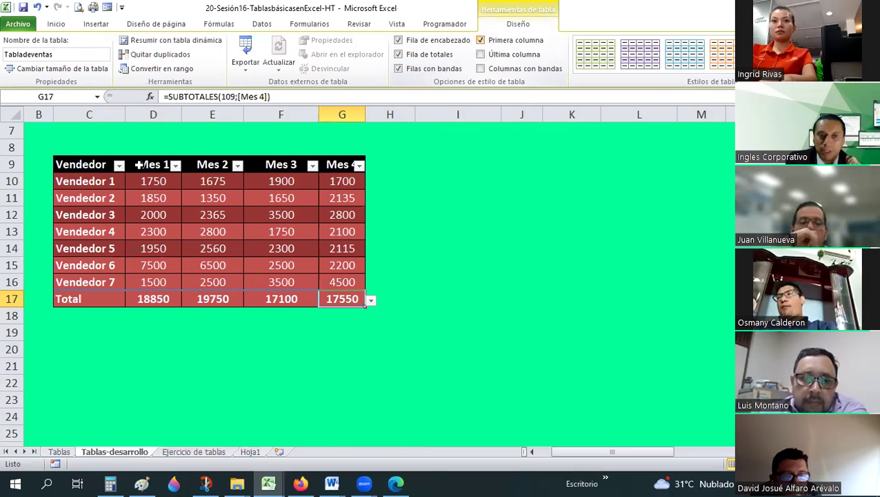
click(482, 55)
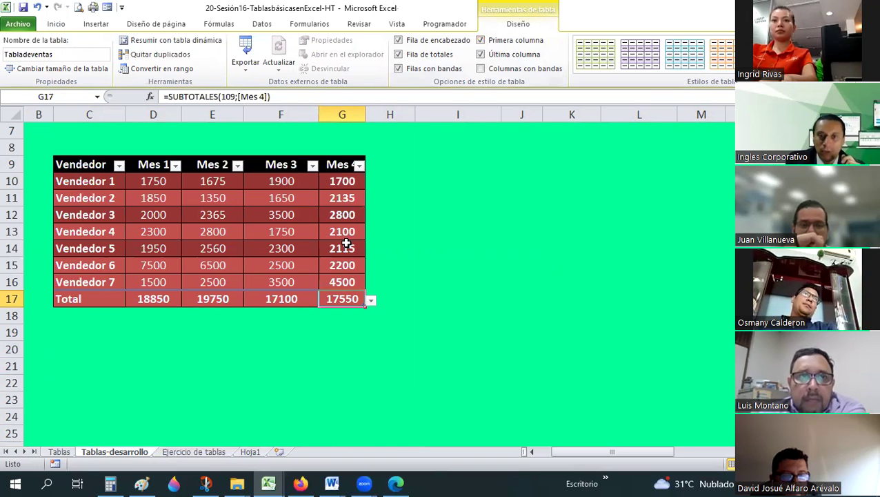
click(481, 54)
click(483, 70)
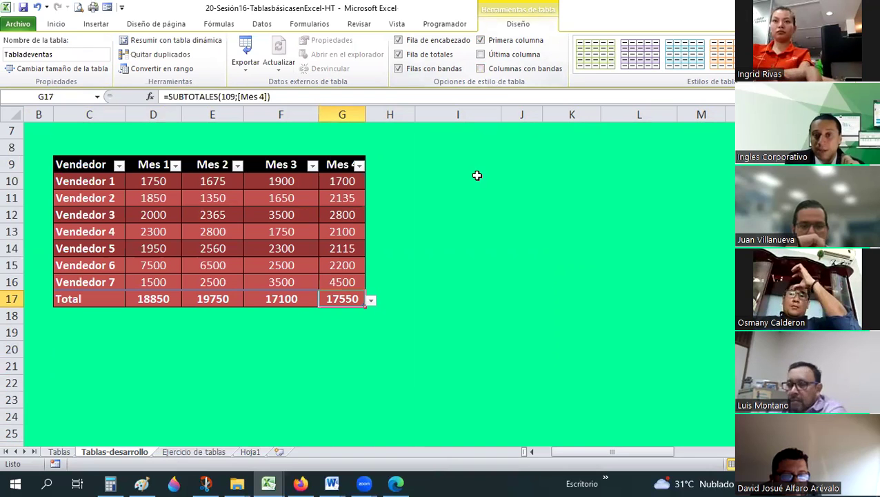
Step: Turn off the table's Total Row so the data ends at Vendedor 7
click(399, 55)
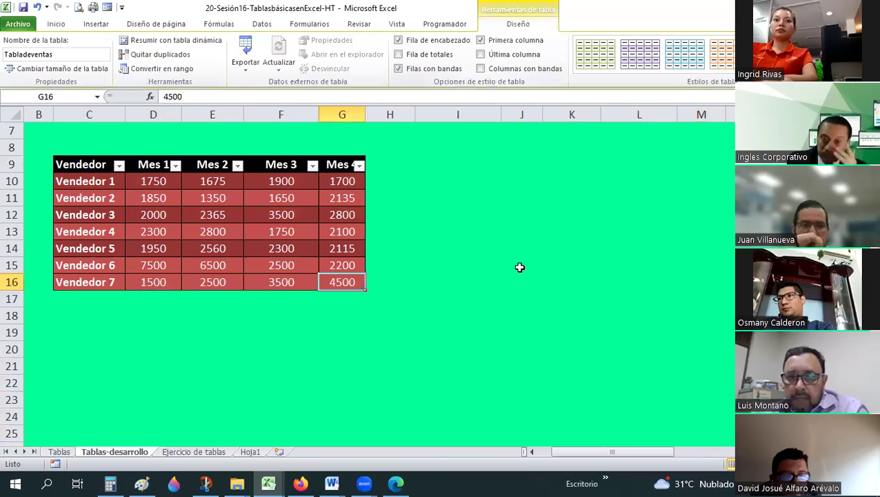
drag(555, 451, 532, 451)
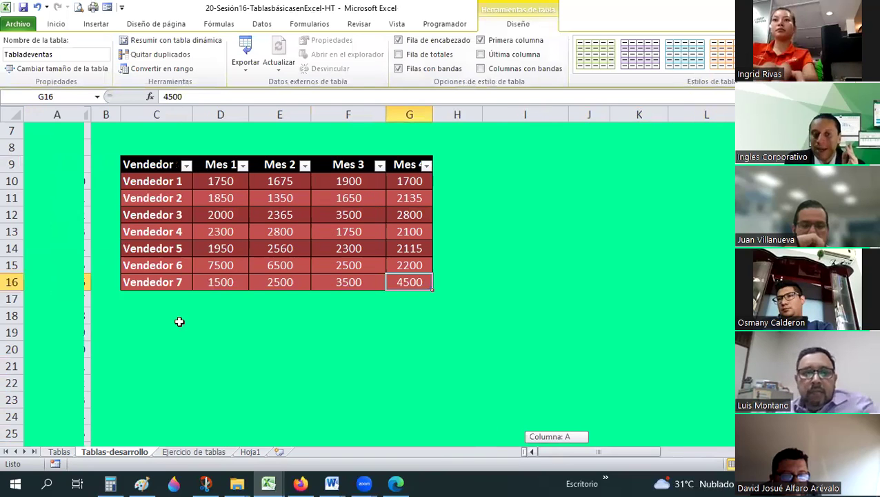
scroll(182, 324, down, 5)
scroll(183, 324, down, 1)
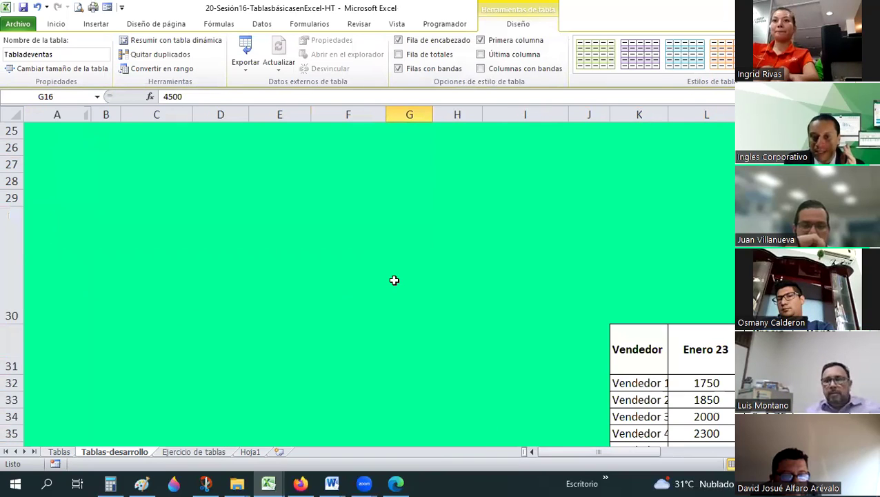
scroll(395, 281, up, 6)
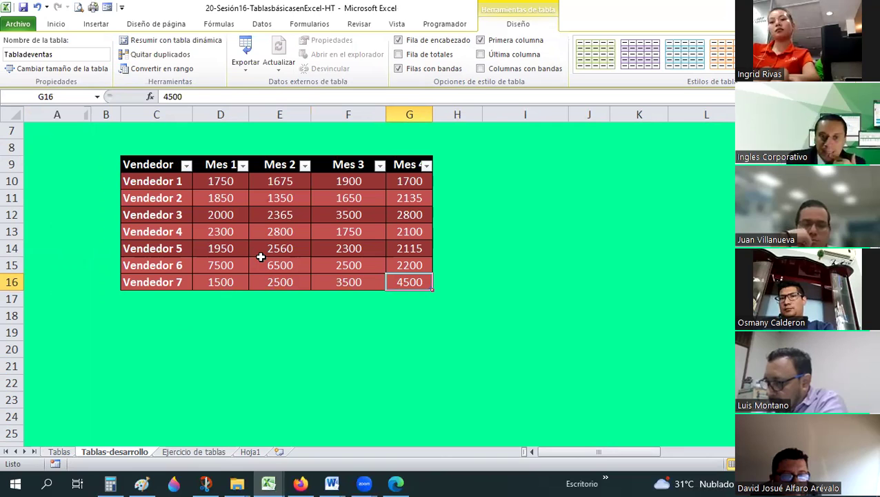
Step: Apply the Vendedor 5 row's formatting to E19 with Format Painter, then undo it
drag(171, 249, 412, 248)
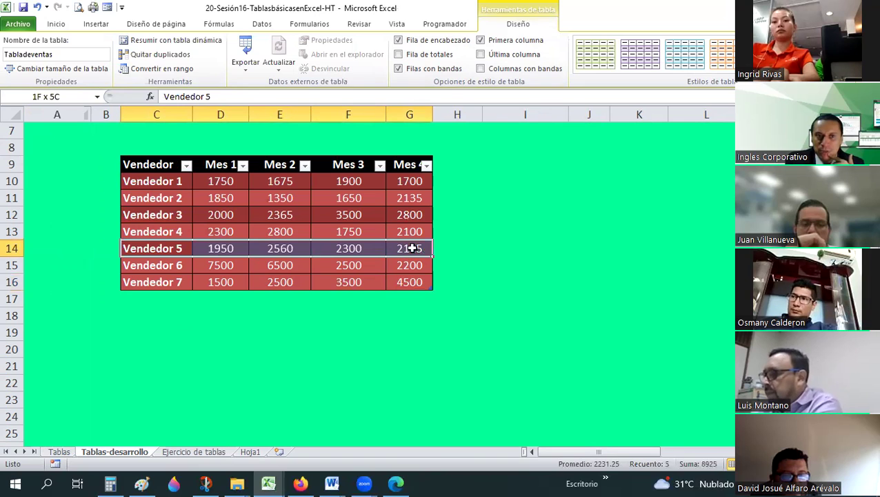
click(56, 24)
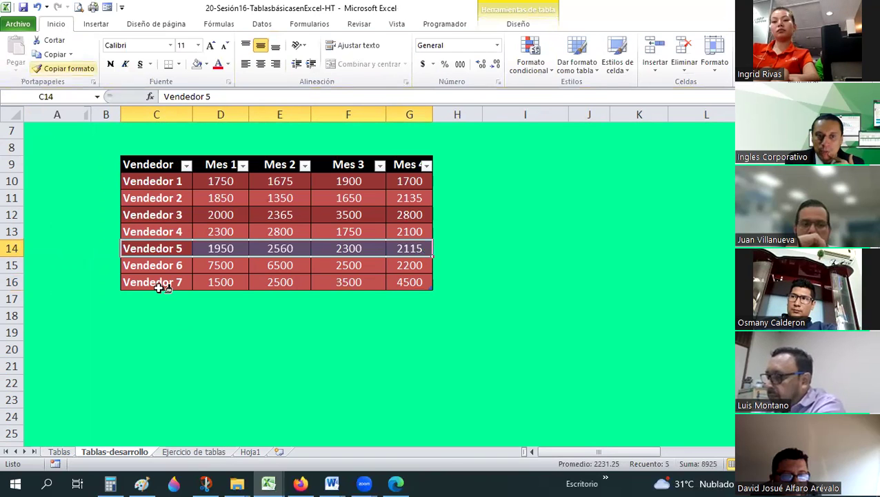
click(277, 335)
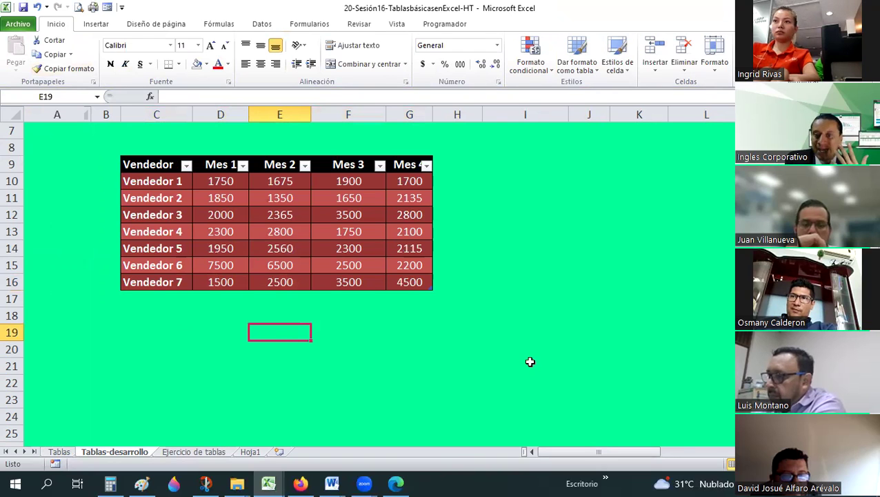
scroll(529, 362, down, 8)
scroll(380, 276, up, 1)
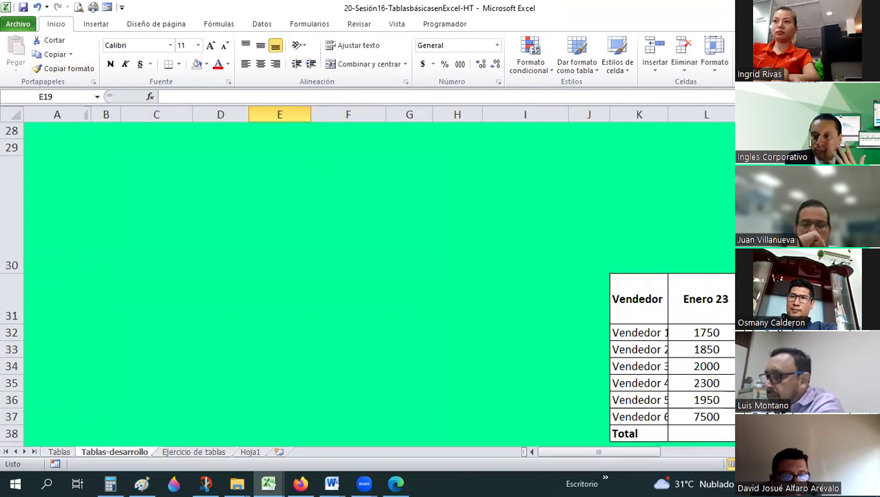
key(ctrl+z)
scroll(250, 227, up, 6)
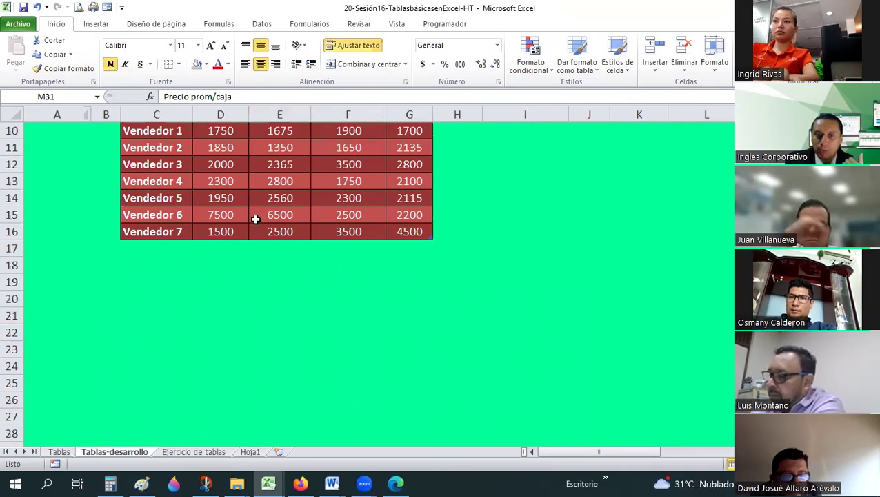
scroll(255, 219, up, 3)
scroll(428, 207, down, 1)
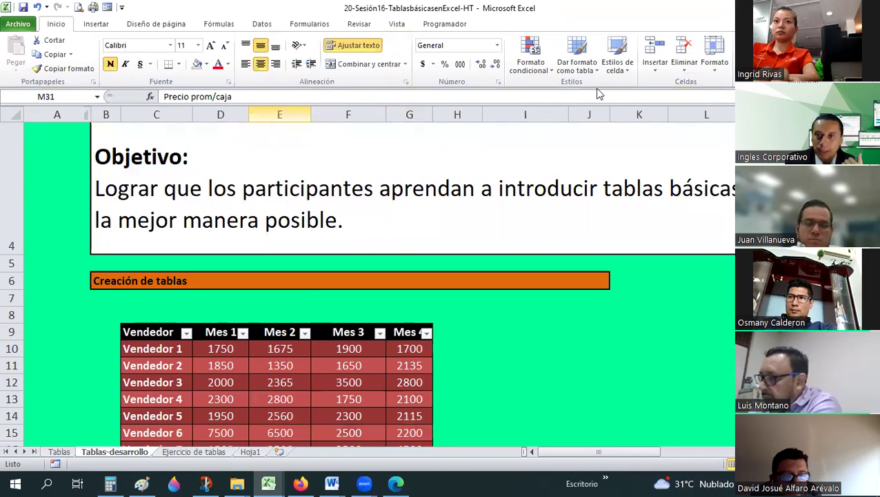
Step: Insert two table columns, Mes 13 and Mes 12, to the left of Mes 2
click(280, 114)
click(649, 47)
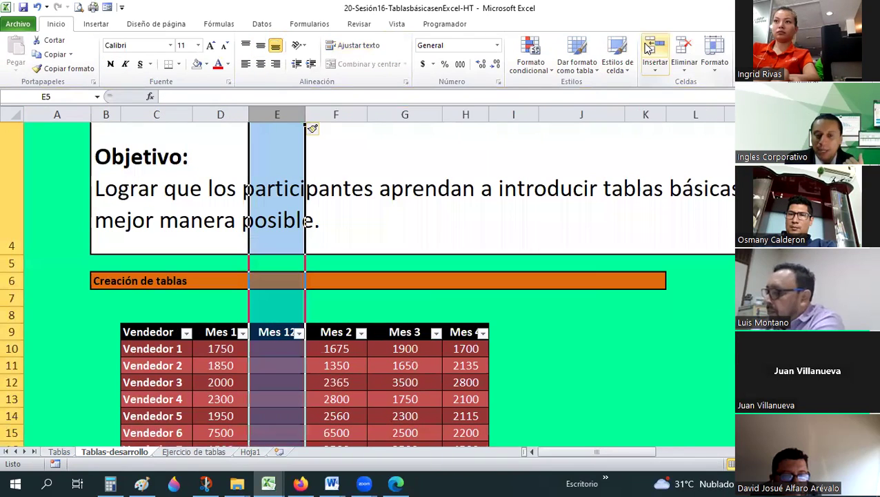
click(648, 47)
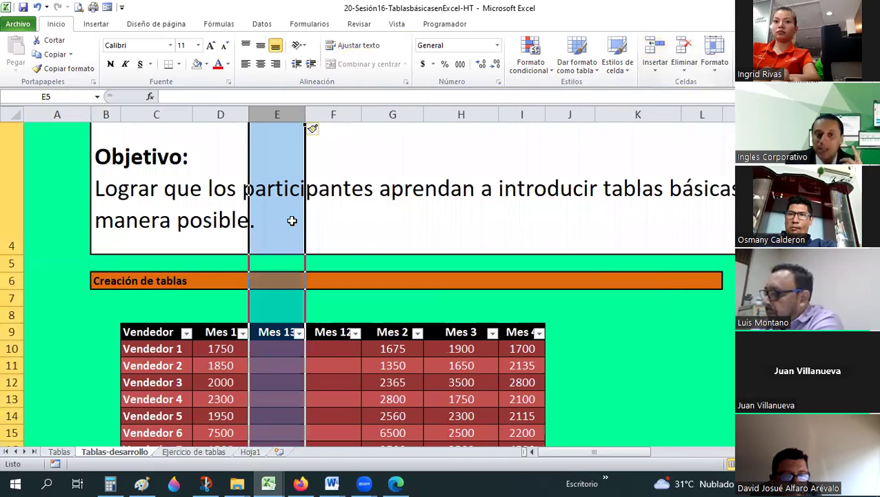
scroll(292, 218, down, 1)
drag(291, 181, 276, 269)
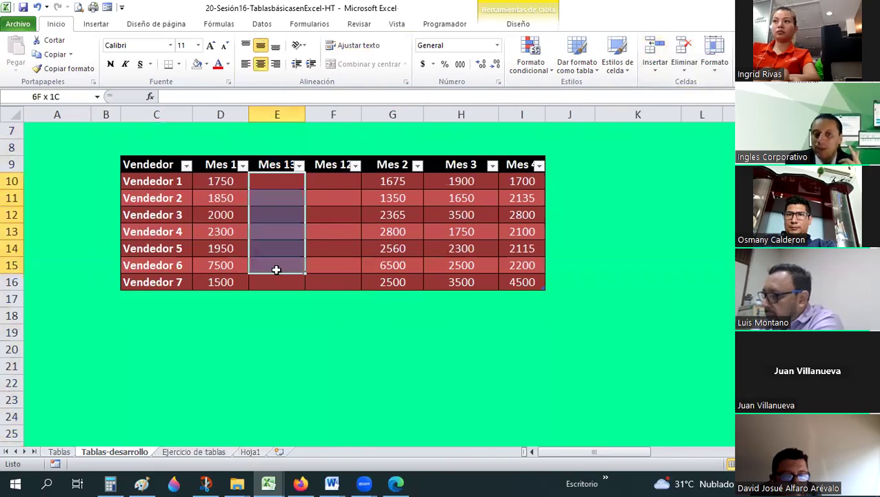
Step: Bold the Mes 13 header and select the lower table's header cells
click(324, 183)
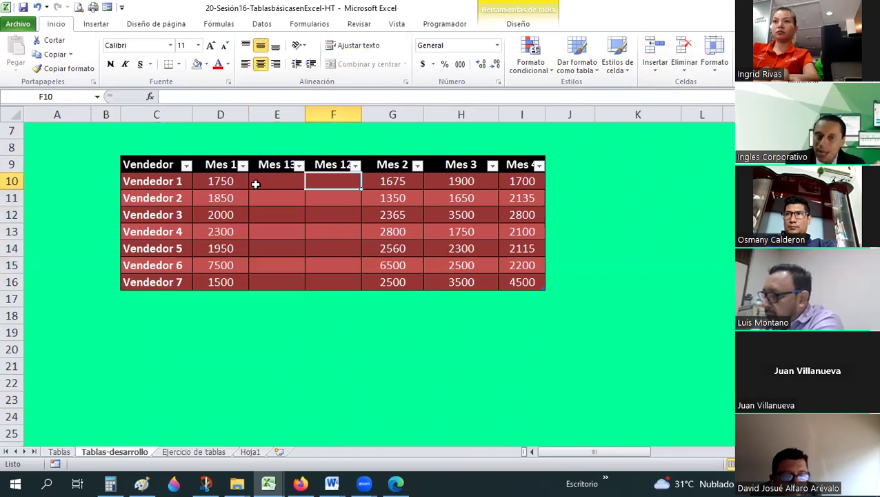
click(266, 165)
key(ctrl+n)
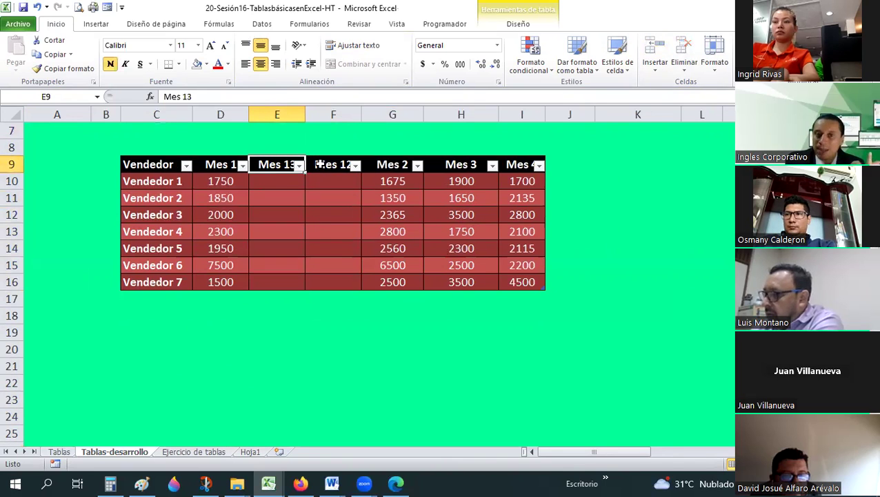
scroll(714, 349, down, 6)
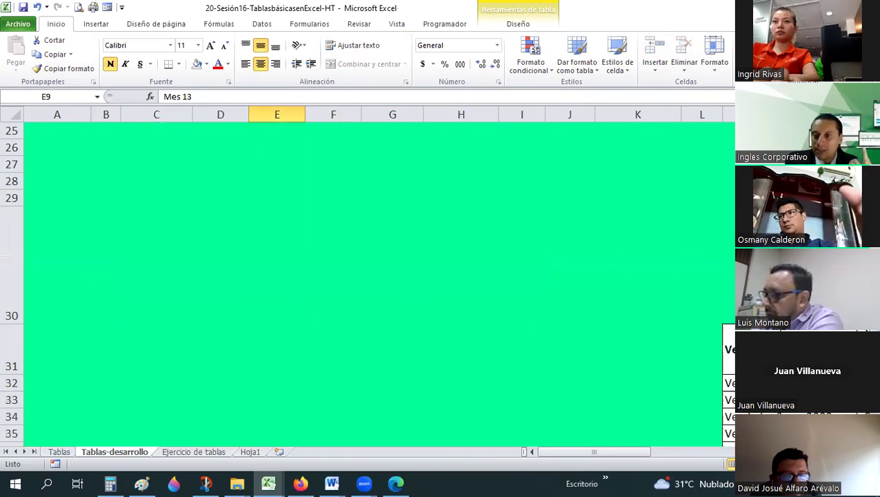
drag(611, 451, 648, 452)
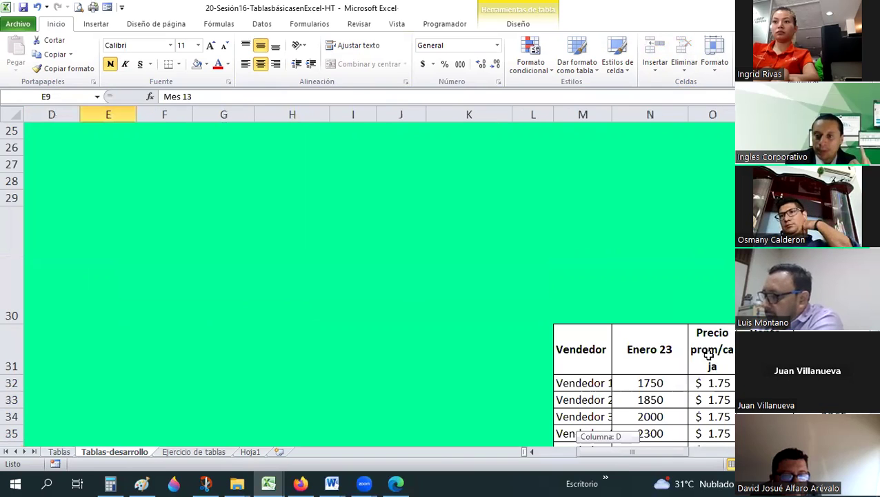
drag(709, 354, 704, 317)
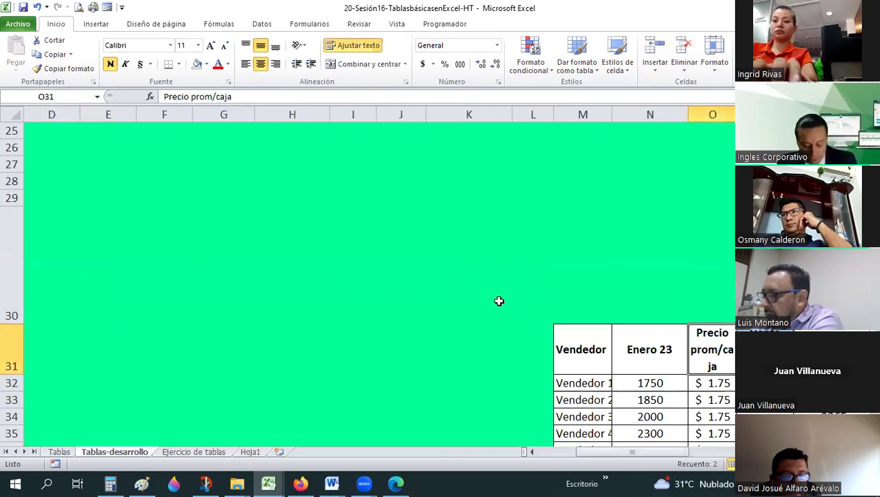
Step: Paste the lower table's headers over the two new columns and hide the filter arrows
key(ctrl+c)
scroll(113, 162, up, 6)
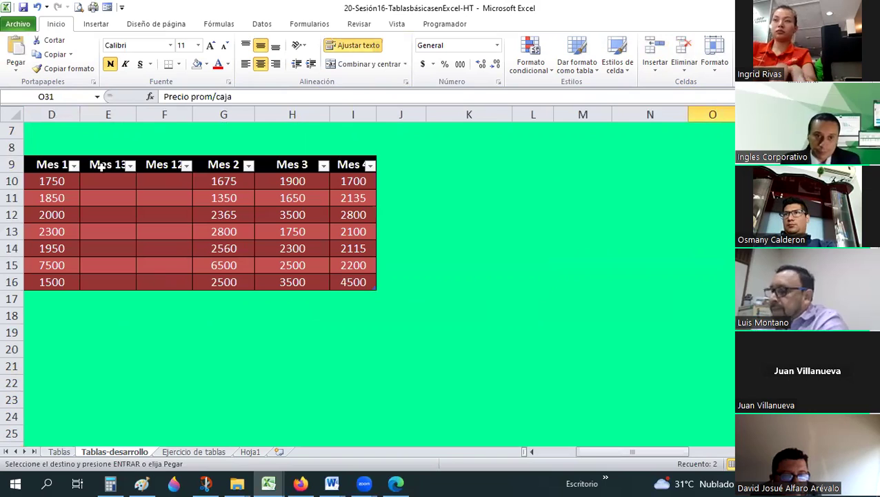
right_click(101, 166)
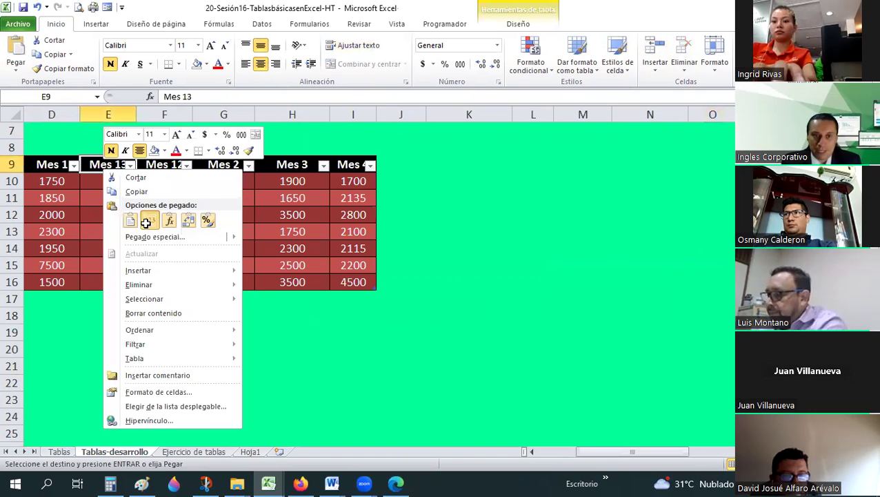
click(150, 219)
click(350, 46)
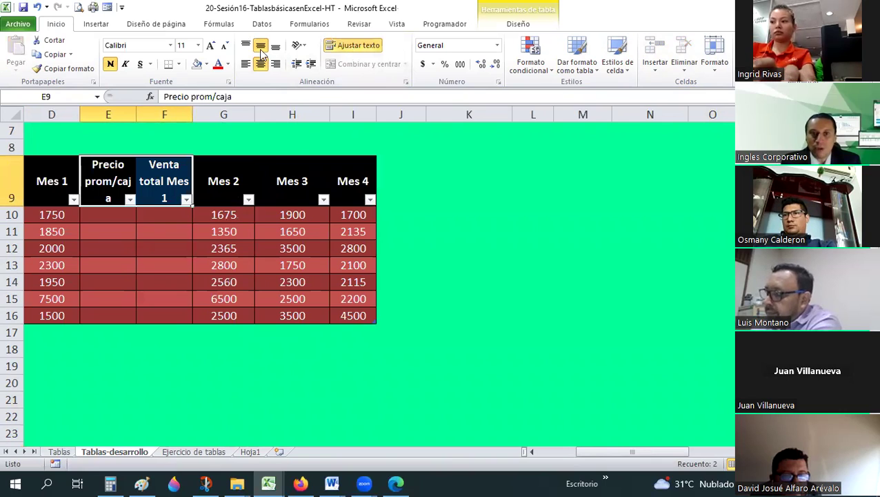
scroll(269, 62, down, 9)
scroll(334, 55, up, 5)
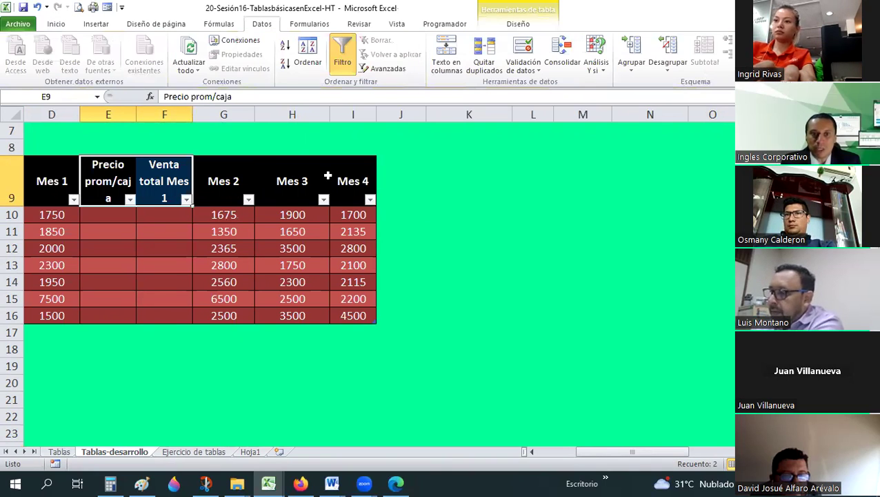
key(ctrl+shift+l)
click(550, 447)
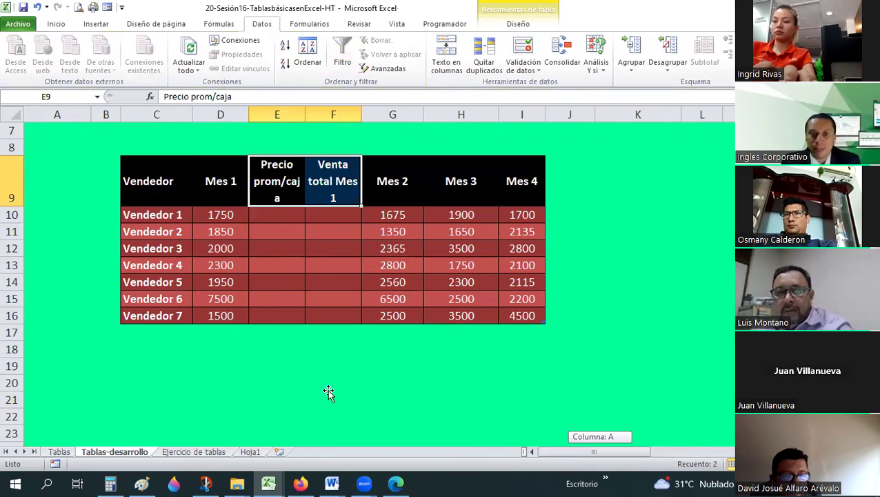
click(330, 385)
Step: Edit the E9 header to read 'Precio prom. /caja'
double_click(280, 182)
click(277, 190)
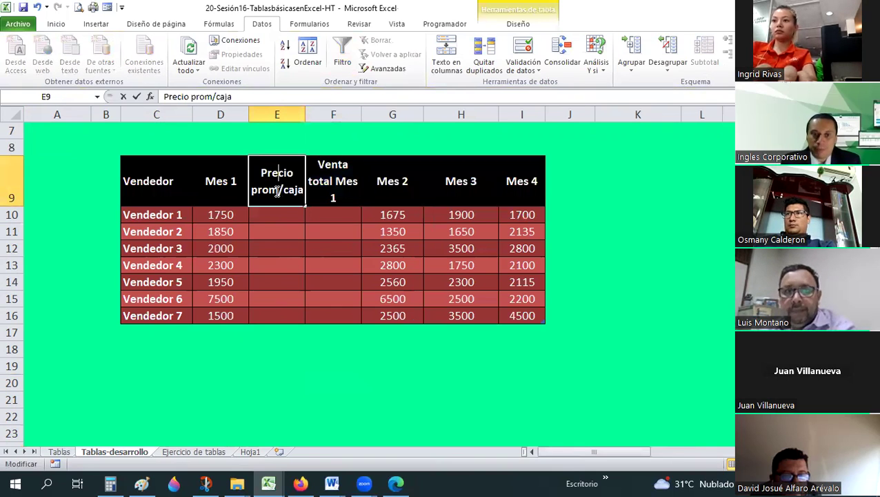
click(291, 387)
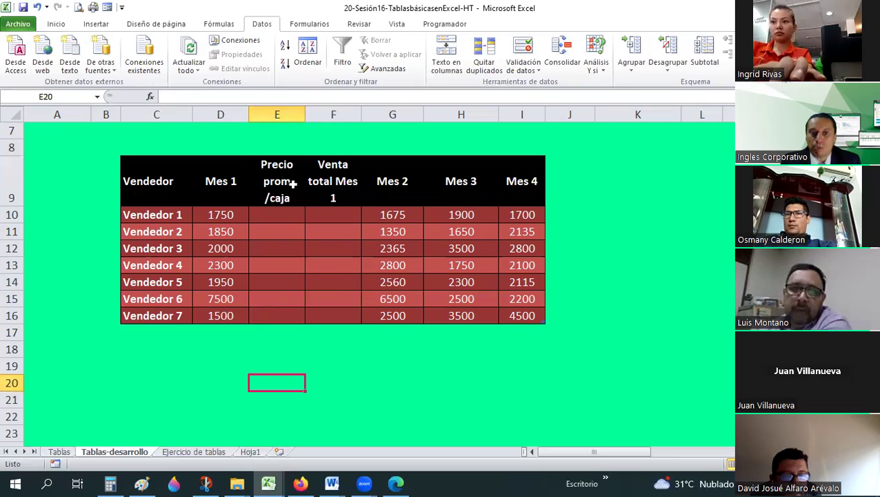
double_click(294, 185)
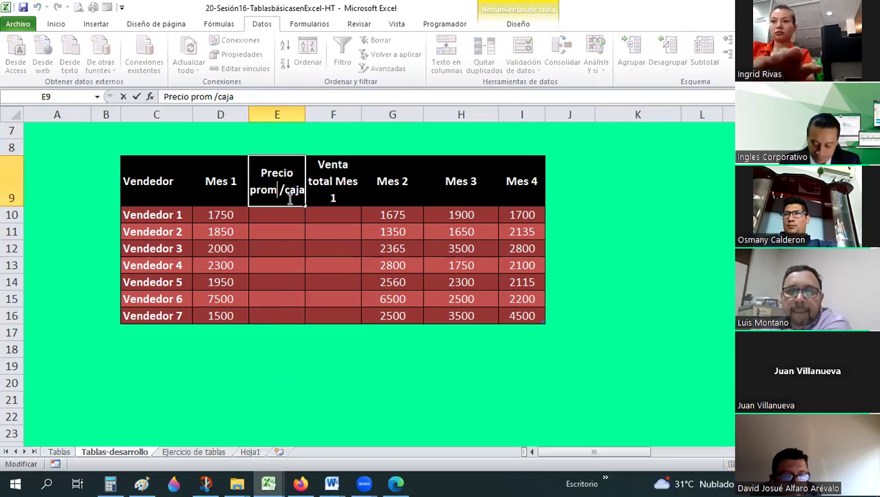
text(.)
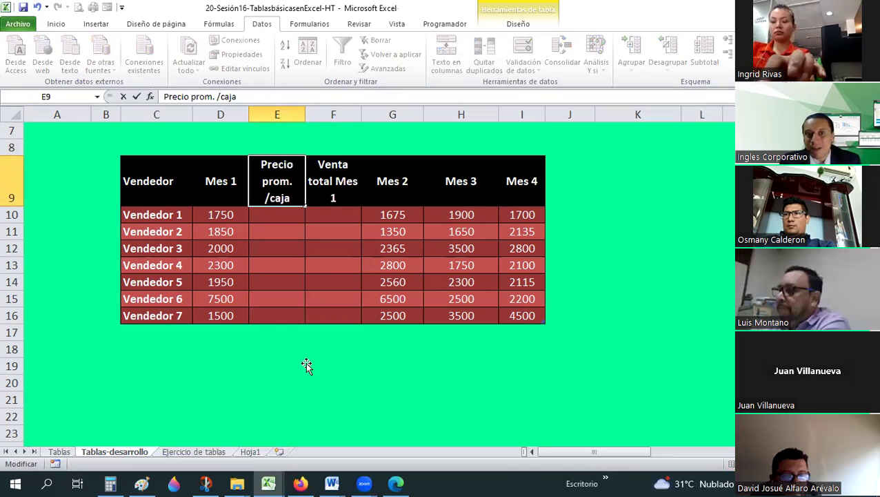
key(Return)
scroll(510, 331, down, 2)
scroll(301, 360, up, 3)
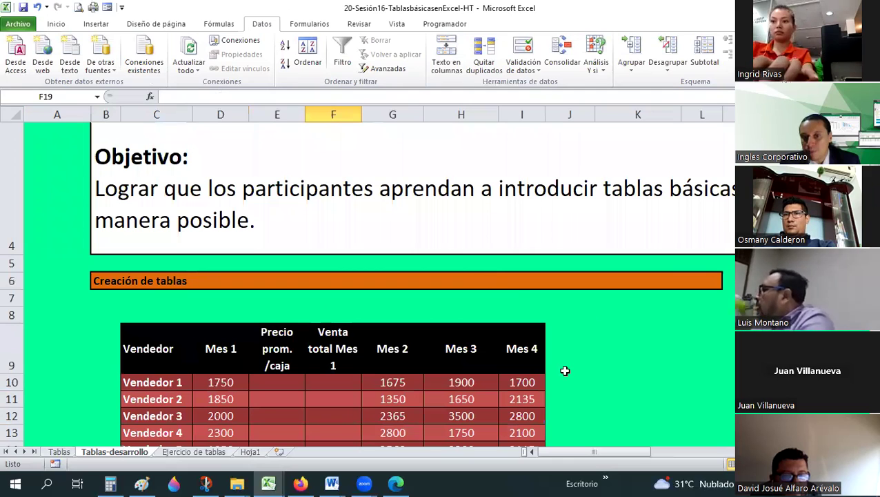
scroll(655, 355, down, 3)
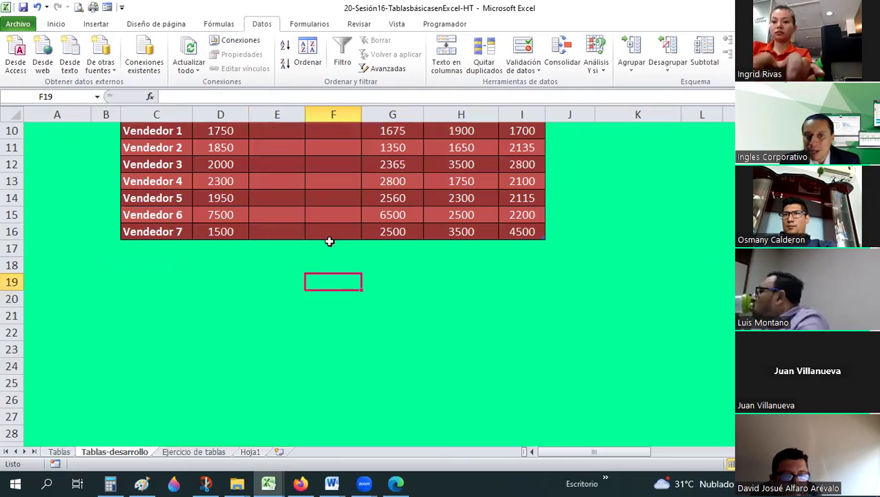
scroll(330, 242, up, 1)
Step: Insert a space after the slash so E9 reads 'Precio prom. / caja'
click(288, 185)
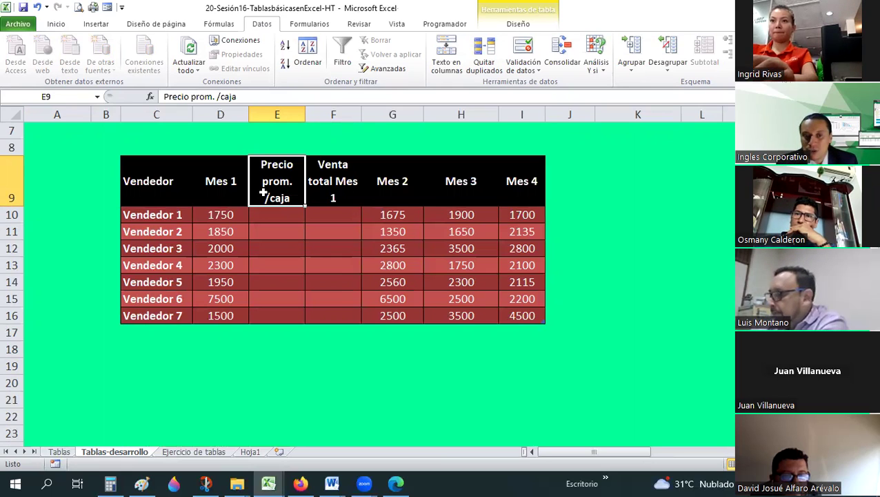
double_click(273, 198)
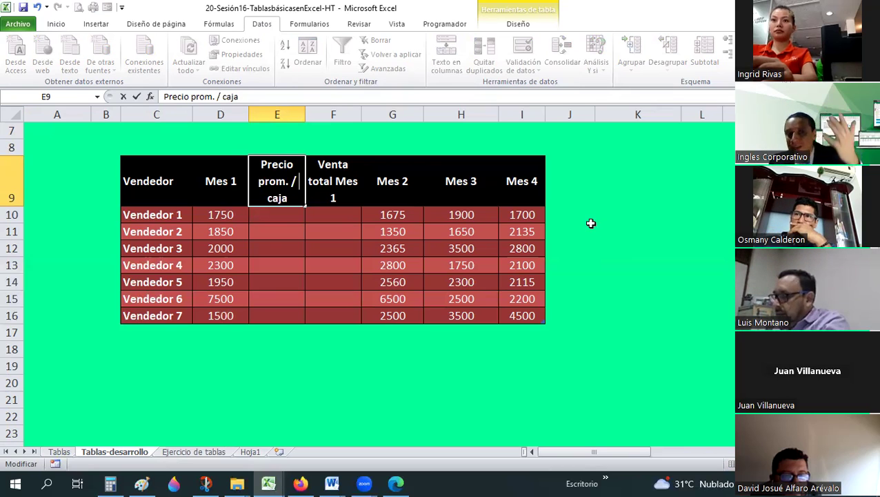
click(337, 280)
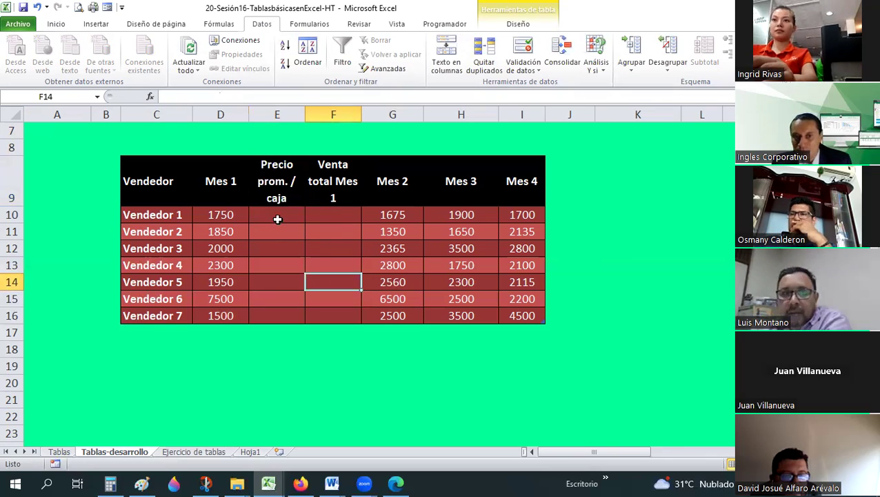
Step: Copy the six 1.75 prices from O32:O37 and paste them into E10:E15
drag(277, 214, 280, 284)
scroll(642, 257, down, 4)
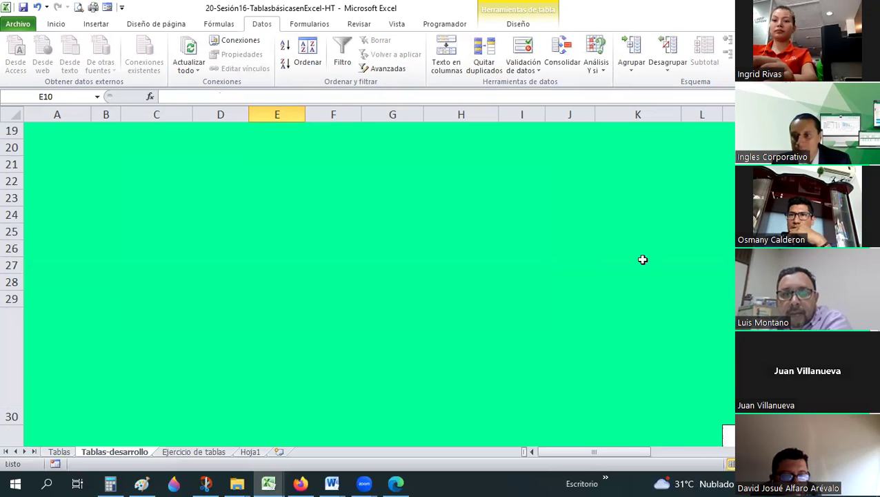
scroll(626, 438, down, 3)
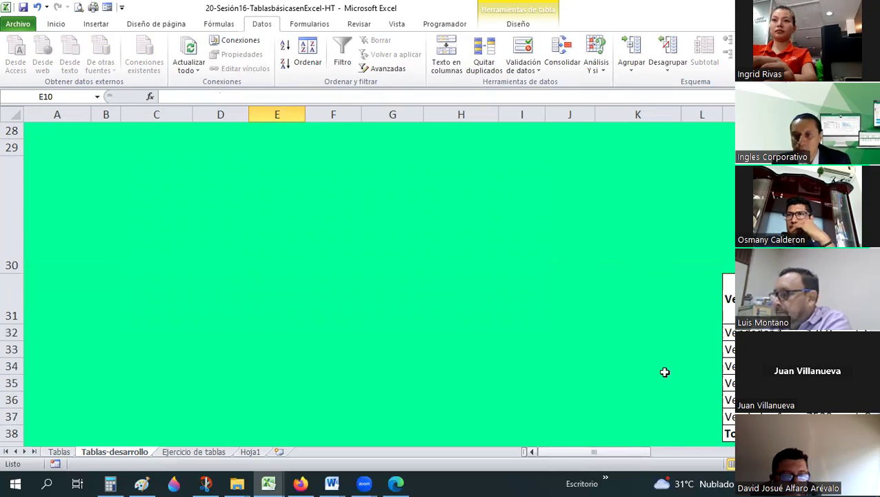
scroll(698, 325, right, 3)
drag(714, 332, 717, 417)
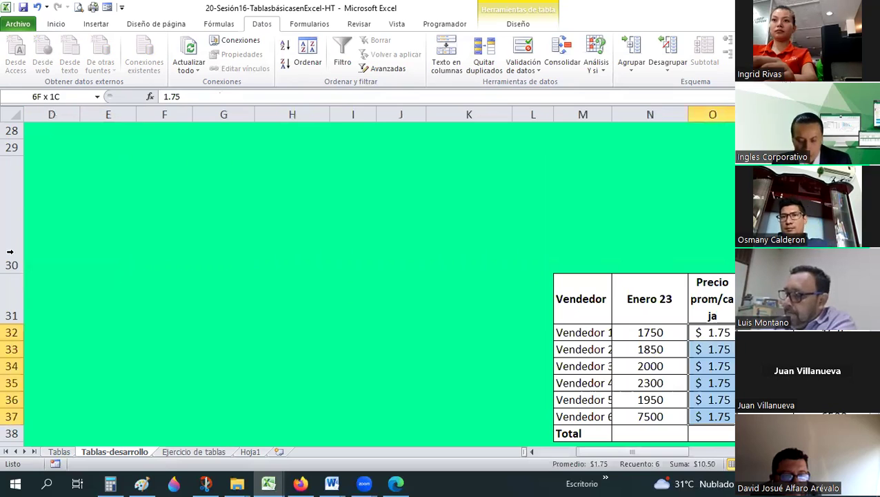
key(ctrl+c)
scroll(47, 229, up, 6)
scroll(138, 235, up, 1)
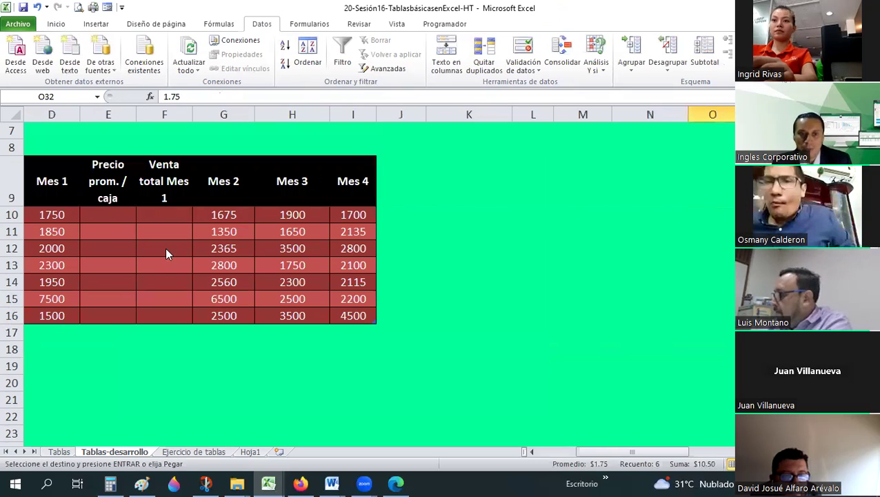
right_click(118, 215)
click(141, 262)
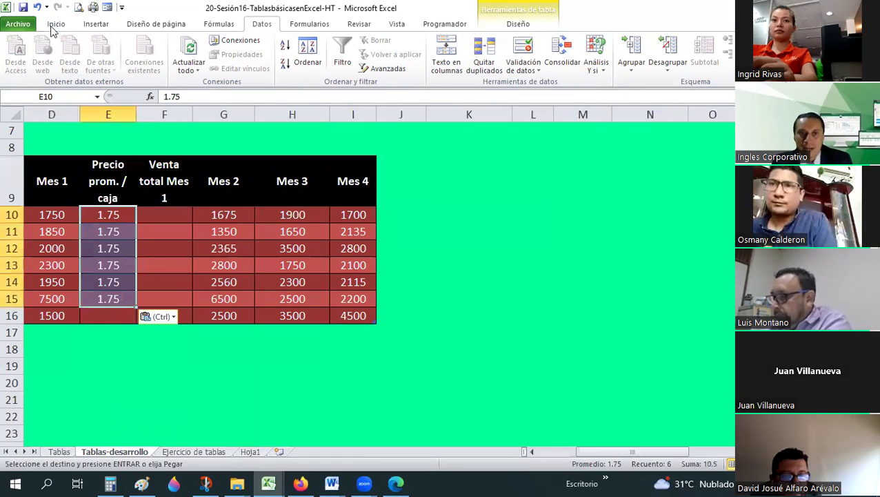
scroll(241, 74, up, 4)
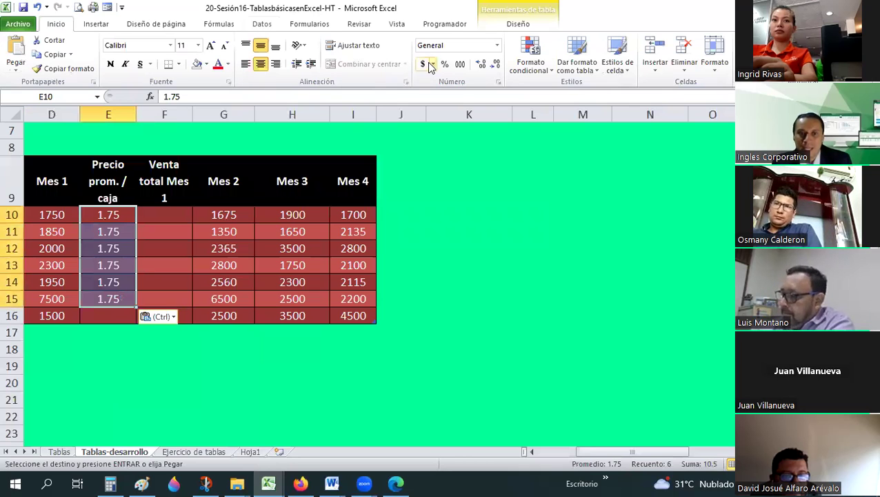
Step: Format the Precio prom. / caja prices as $ 1.75 accounting amounts, then select F10
key(Return)
click(533, 350)
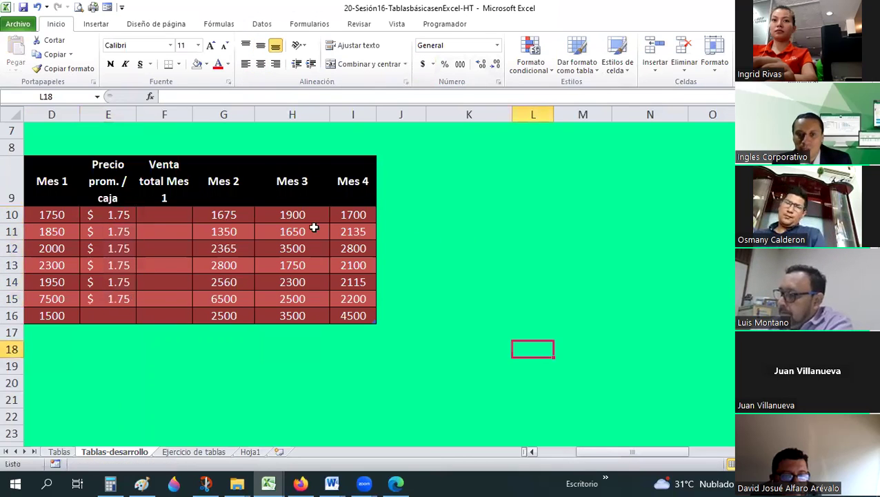
scroll(323, 212, left, 3)
click(320, 211)
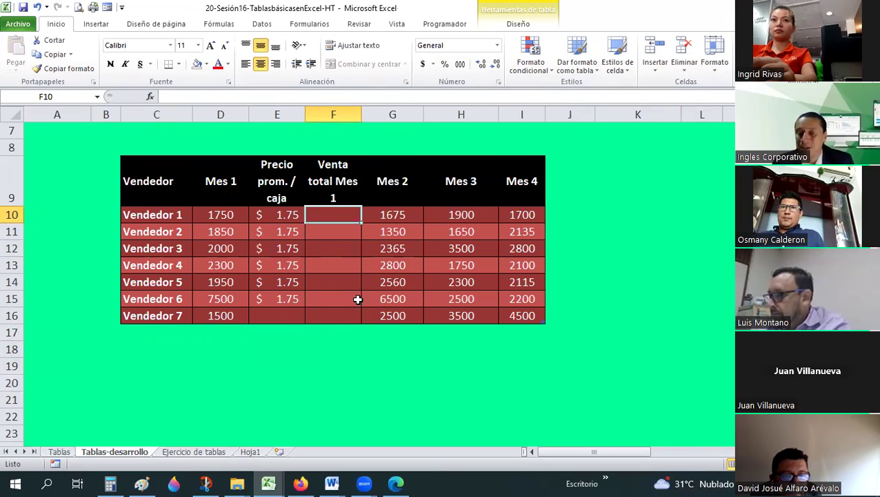
scroll(356, 298, up, 2)
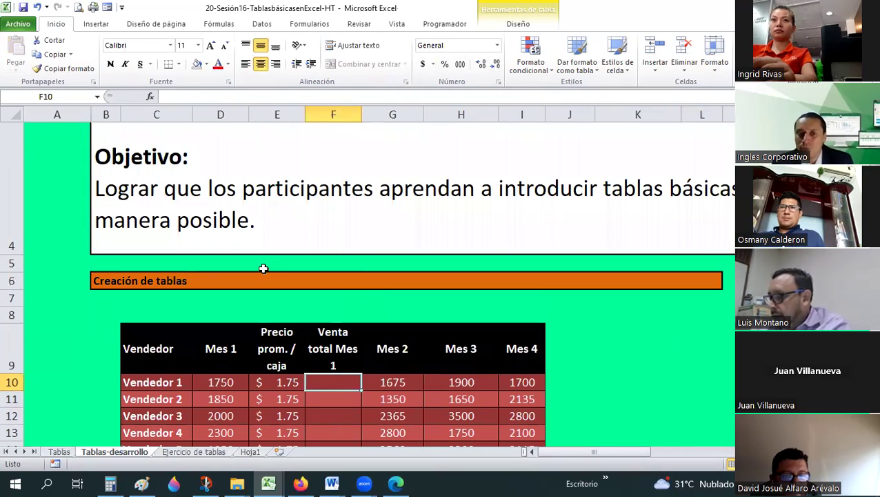
scroll(265, 264, down, 2)
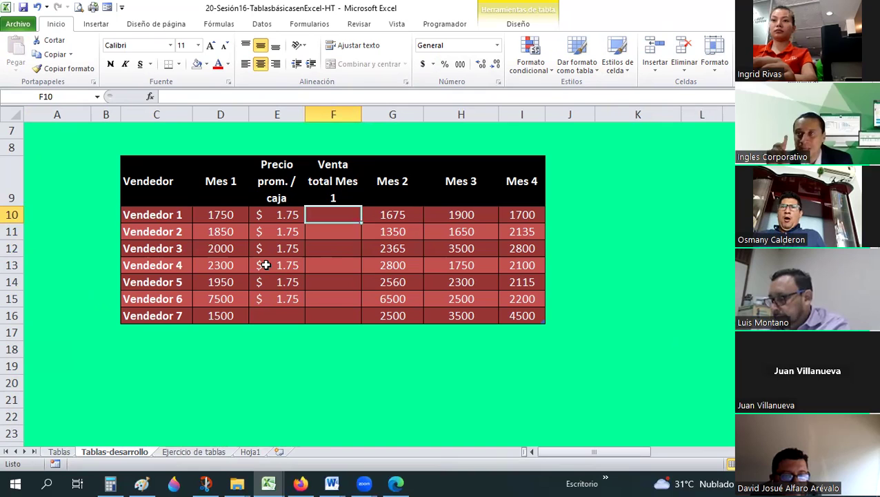
Step: Check the =D22*E22 example on the Tablas sheet, then begin a formula in F10
click(59, 452)
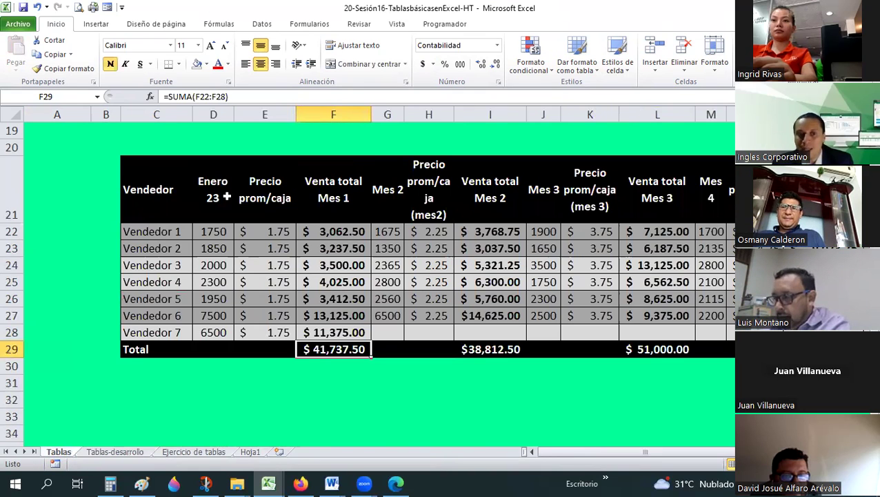
key(Up)
key(Up)
key(Up)
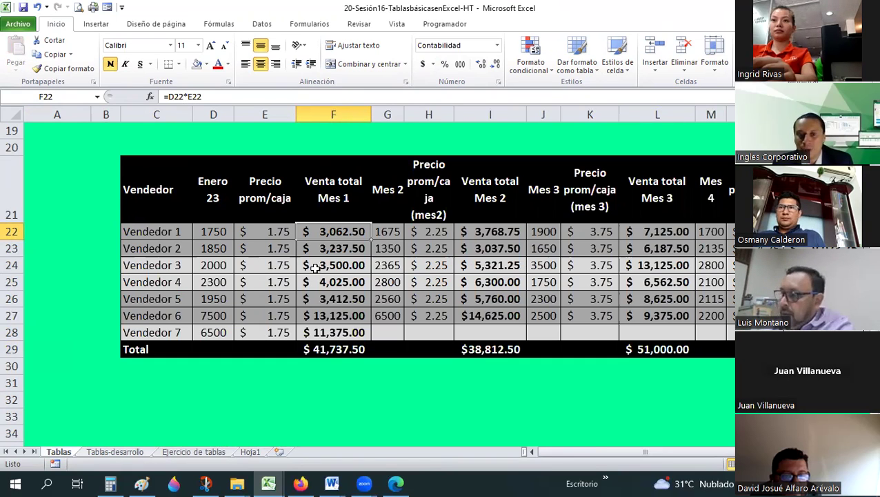
key(ctrl+Page_Down)
text(=)
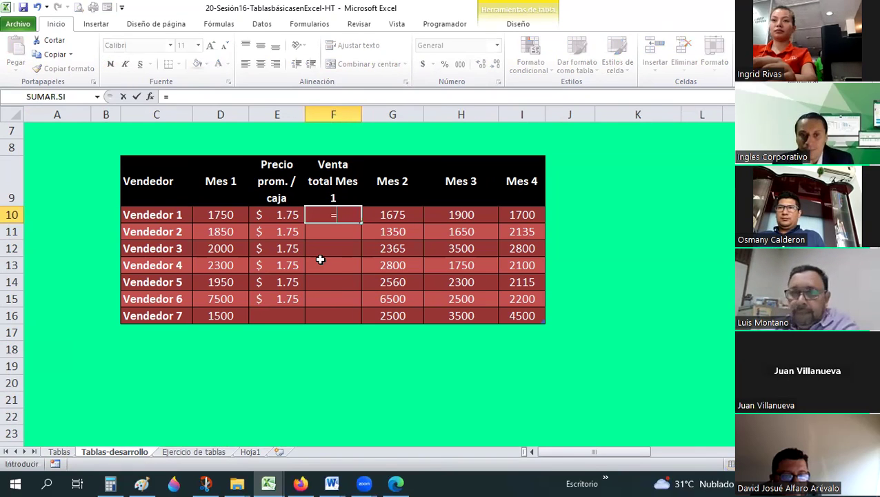
Step: Widen column E so the Precio prom. / caja header fits
click(232, 215)
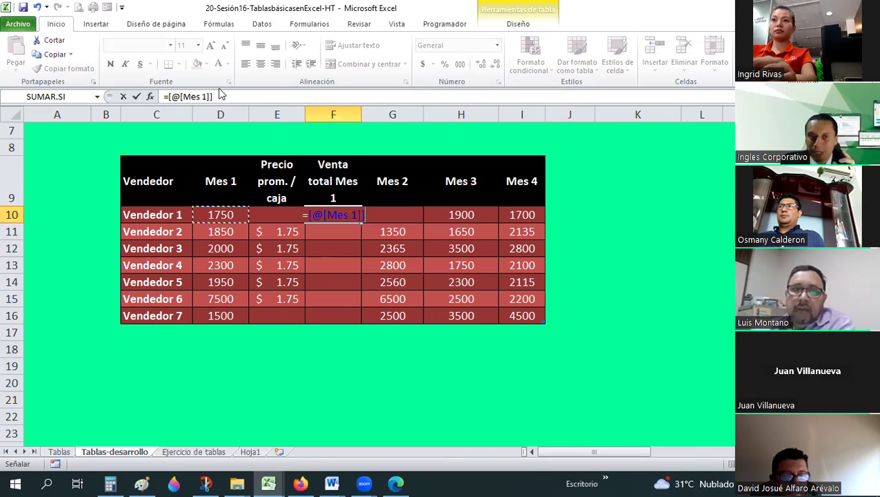
text(*)
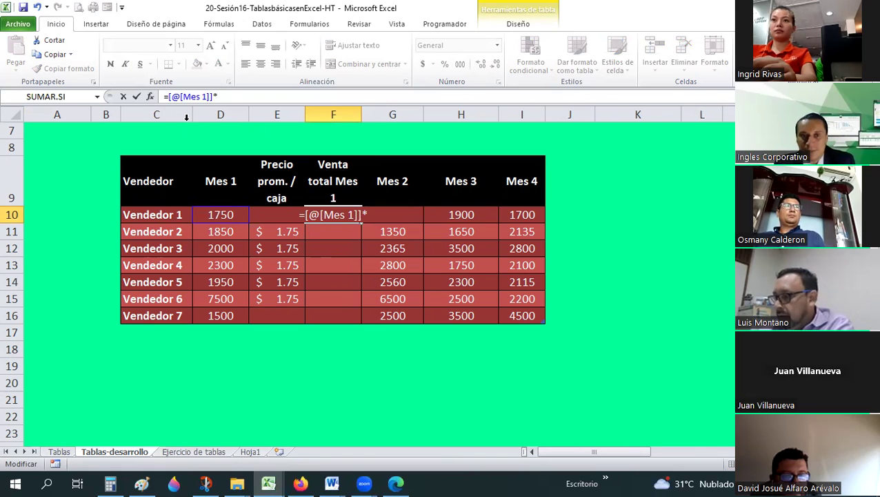
drag(304, 113, 373, 213)
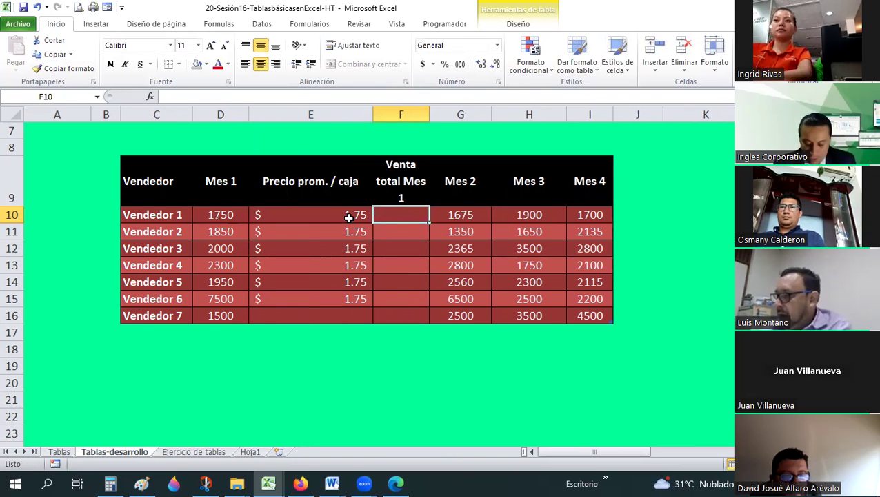
Step: Enter =[@[Mes 1]]*[@[Precio prom. / caja]] in F10, filling Venta total Mes 1 for every vendor
text(=)
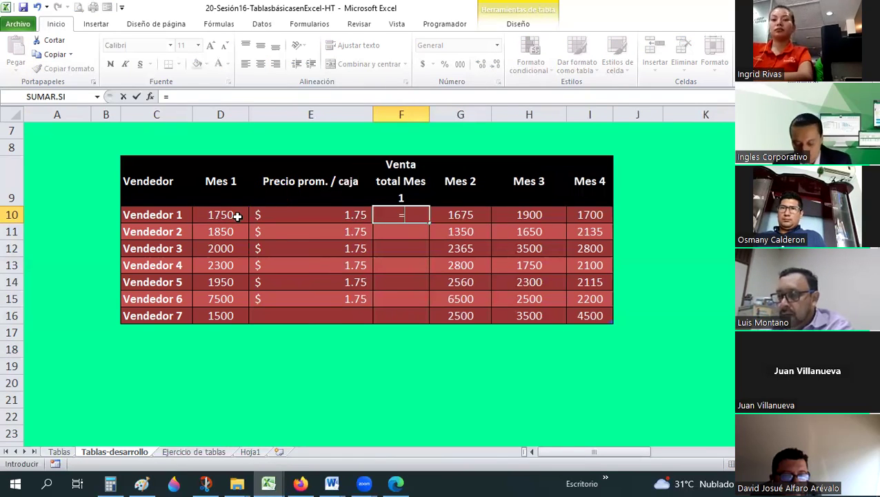
click(236, 216)
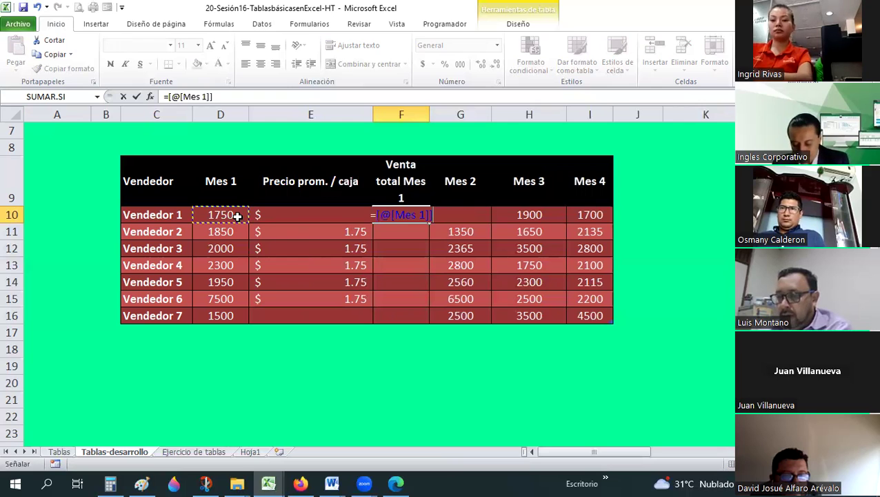
text(*)
click(295, 214)
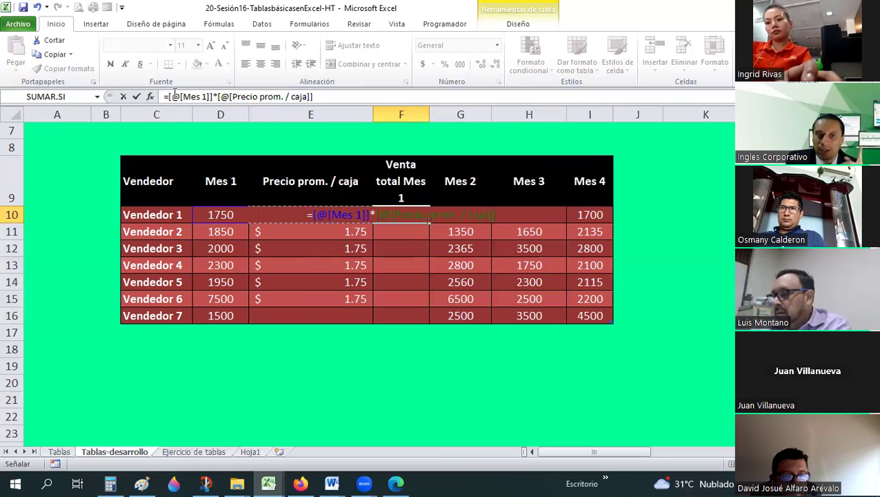
click(183, 97)
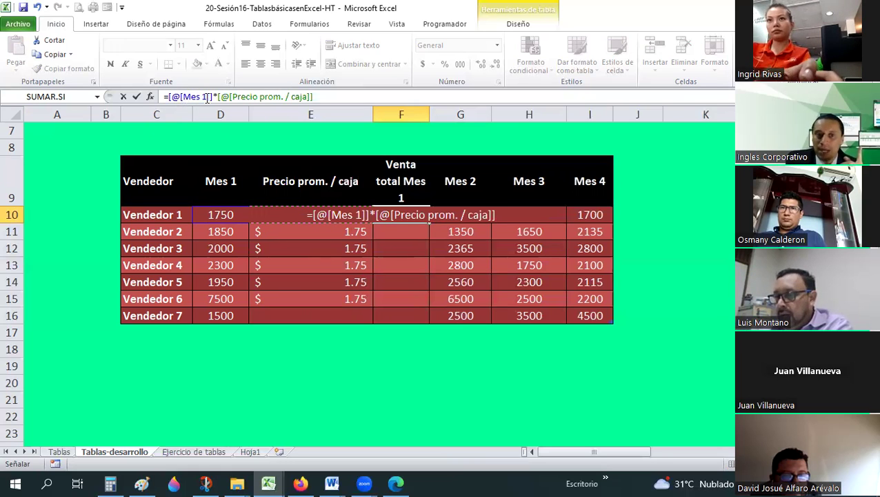
shift+click(208, 97)
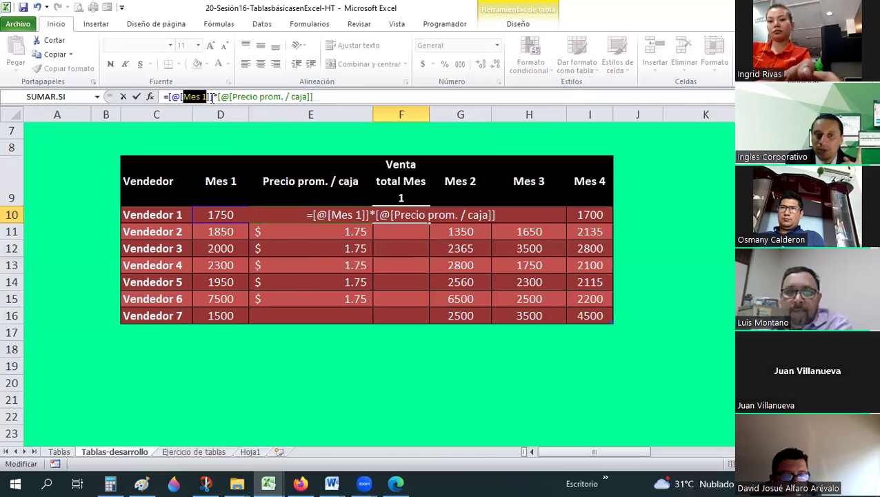
click(213, 97)
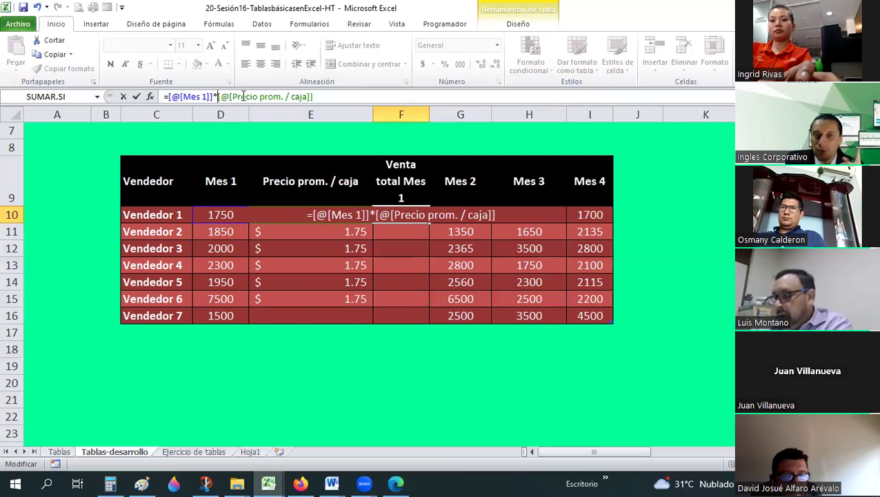
shift+click(303, 96)
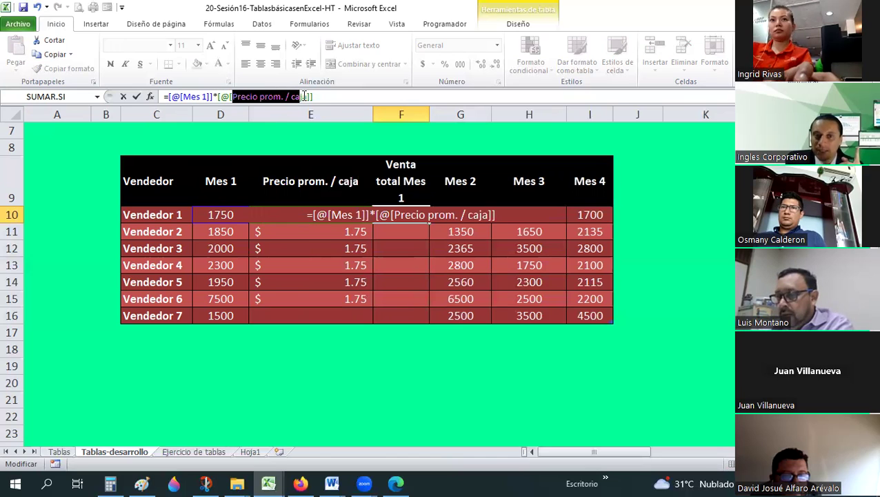
click(324, 96)
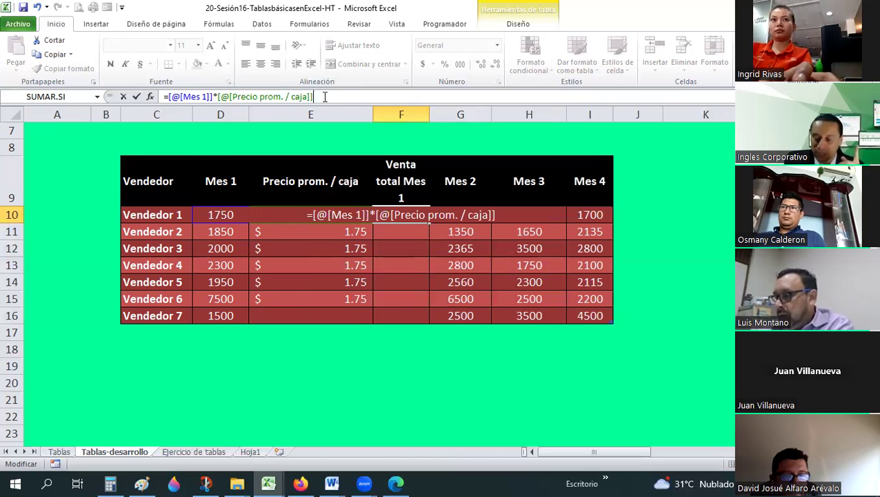
key(Return)
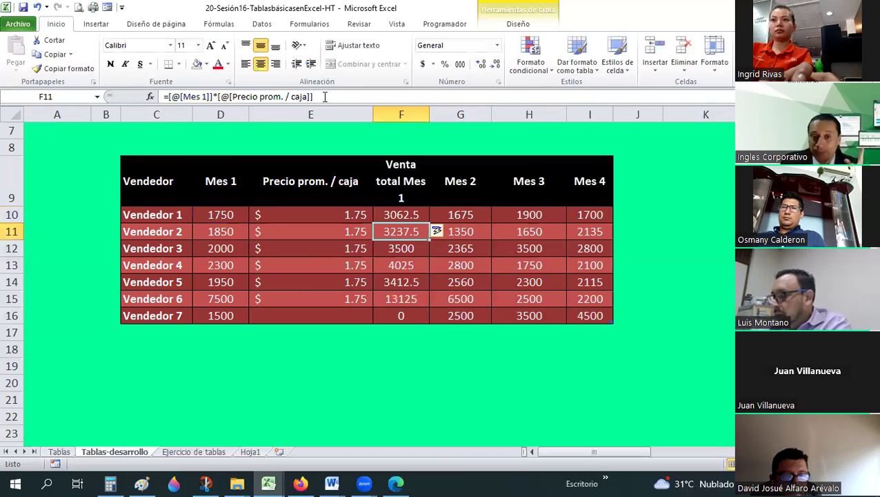
Step: Enter the missing 1.75 price for Vendedor 7 in E16
click(407, 216)
drag(406, 216, 406, 301)
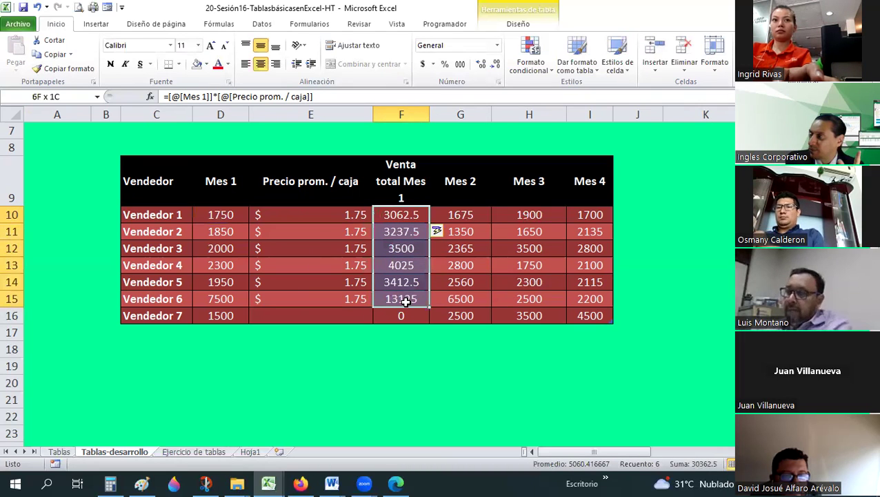
drag(406, 301, 409, 302)
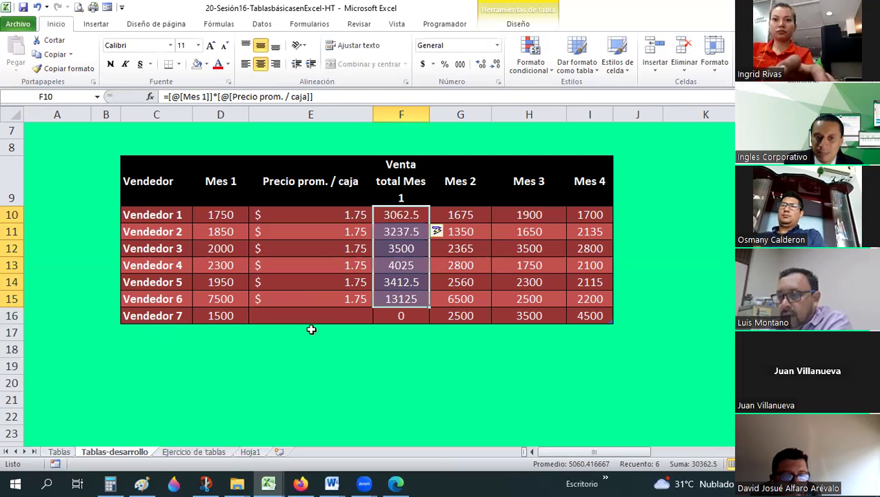
click(330, 315)
text(1)
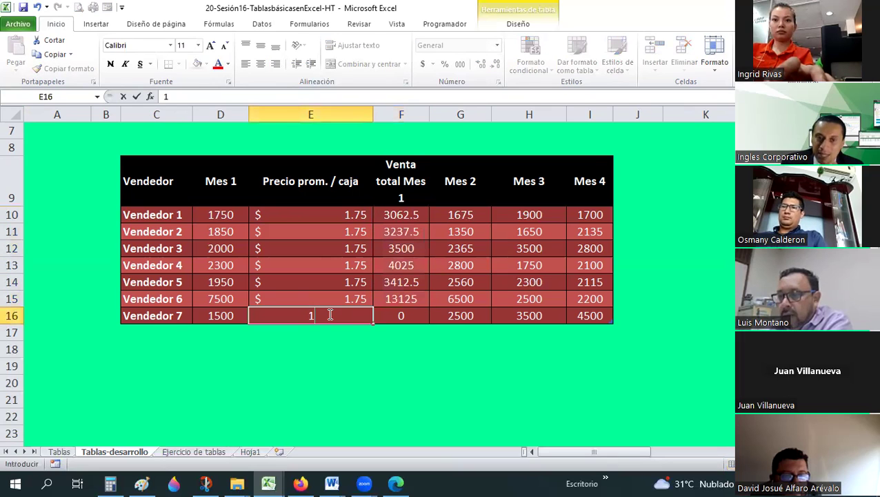
text(.75)
key(Return)
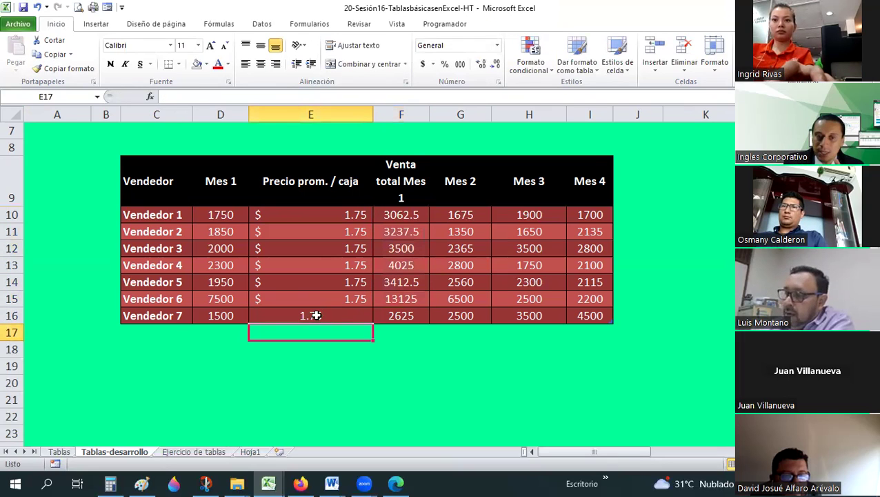
key(Up)
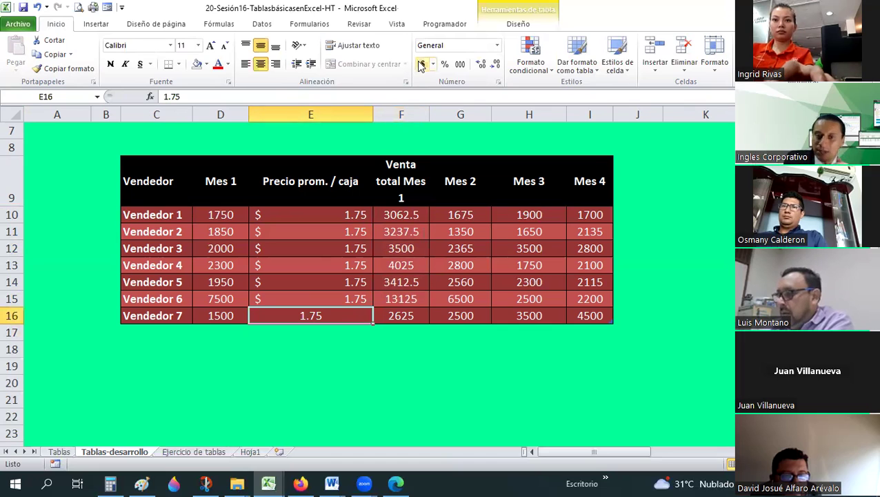
Step: Show Venta total Mes 1 as accounting dollars, autofit column F and narrow column E
click(409, 217)
click(398, 250)
drag(390, 309, 395, 298)
key(ctrl+space)
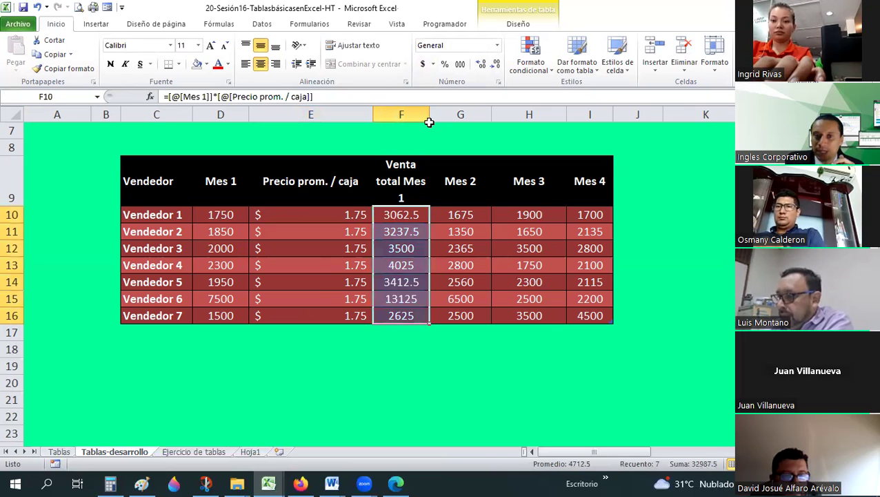
click(422, 64)
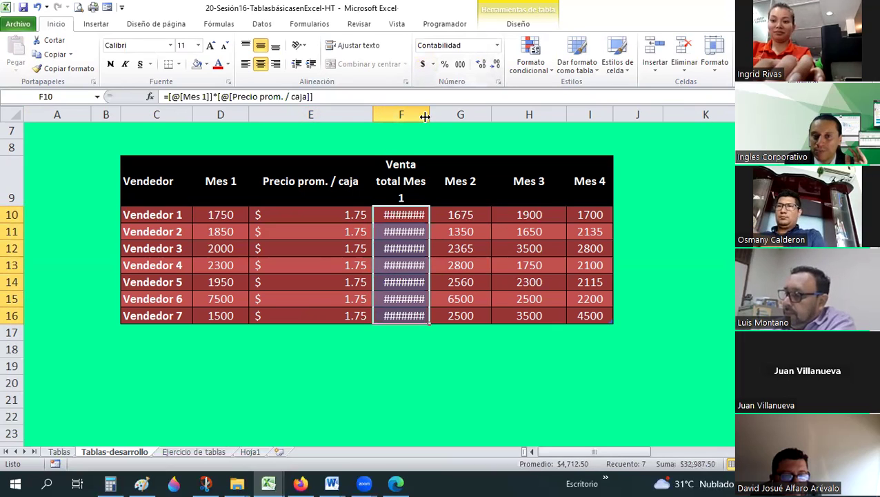
double_click(428, 115)
drag(372, 115, 307, 114)
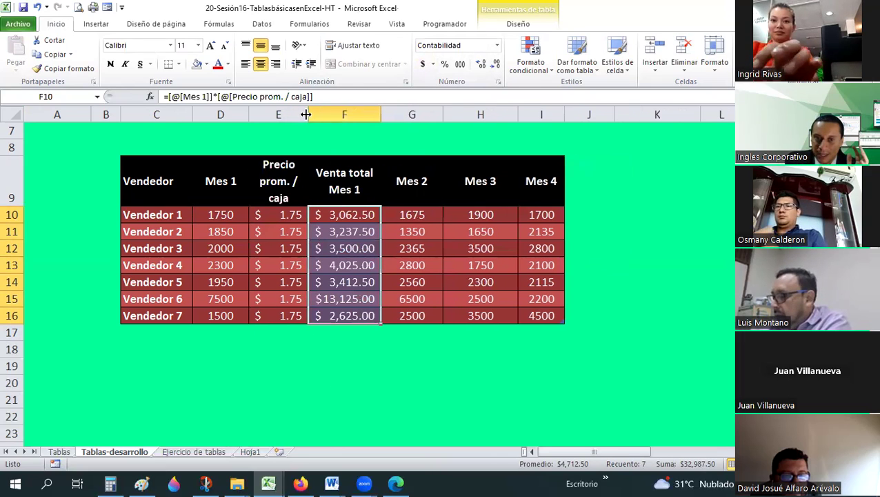
click(356, 214)
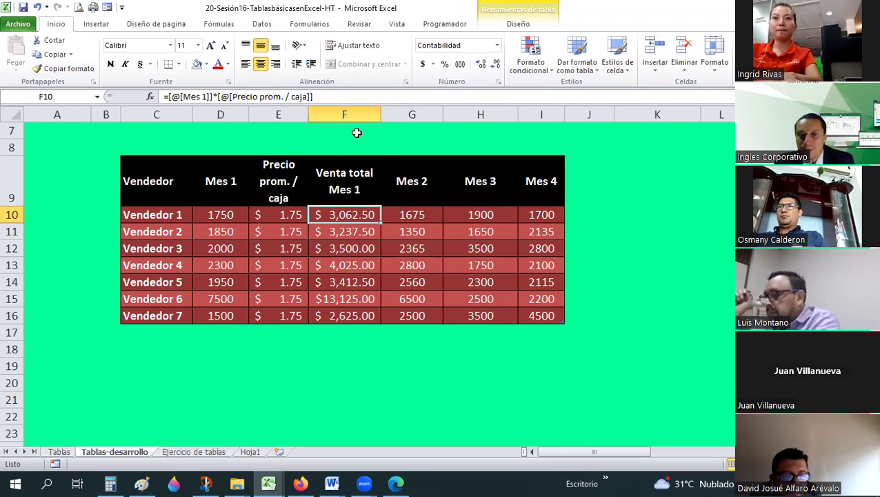
Step: Insert two columns before Mes 3 and copy the price and total headers into them
key(Up)
key(Left)
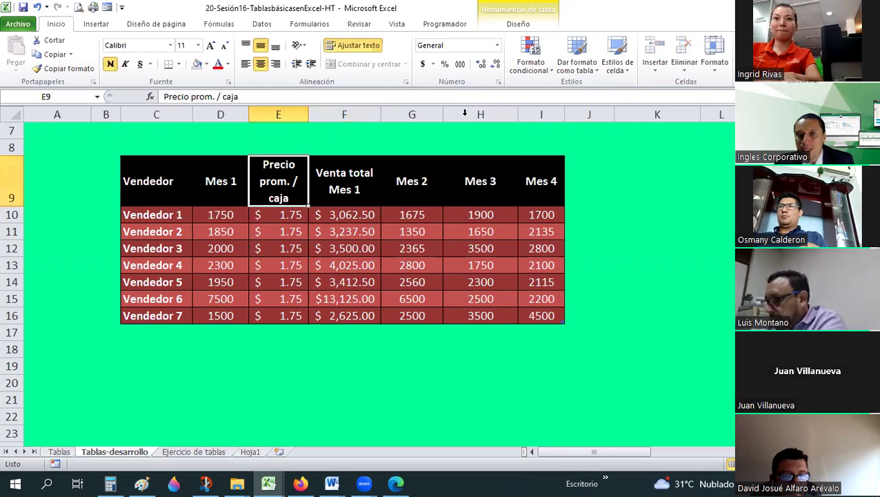
click(464, 113)
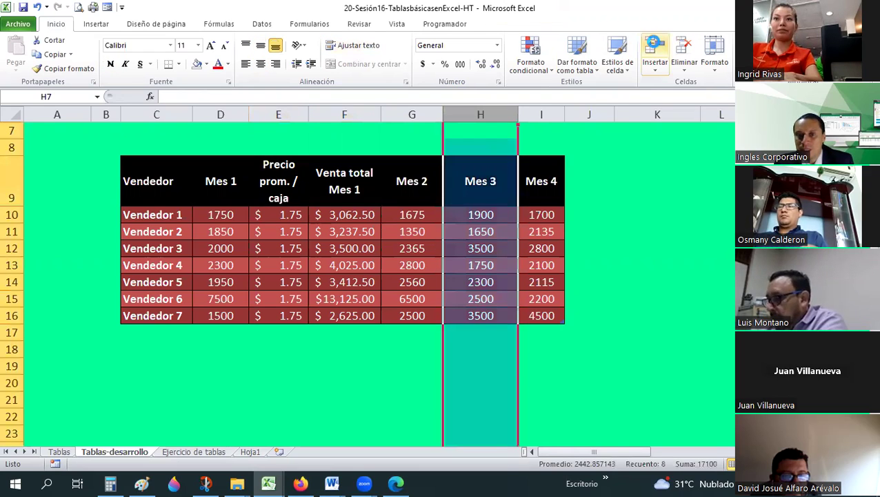
click(654, 45)
click(654, 45)
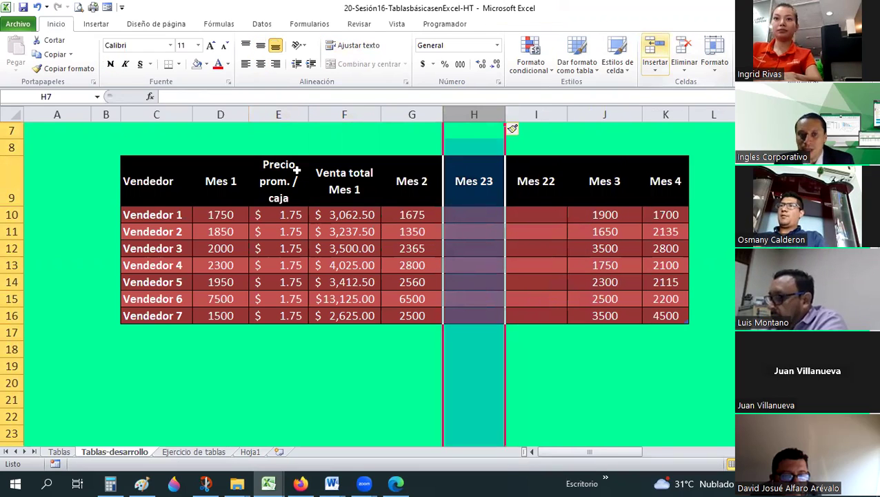
drag(279, 181, 344, 181)
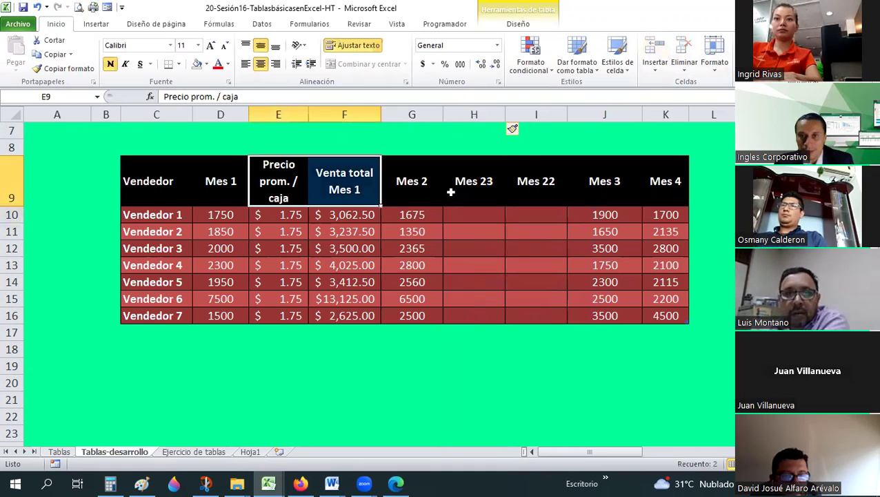
key(ctrl+c)
click(450, 193)
key(ctrl+v)
Step: Fill the new price column with 2.25 for all seven sellers
scroll(556, 314, down, 5)
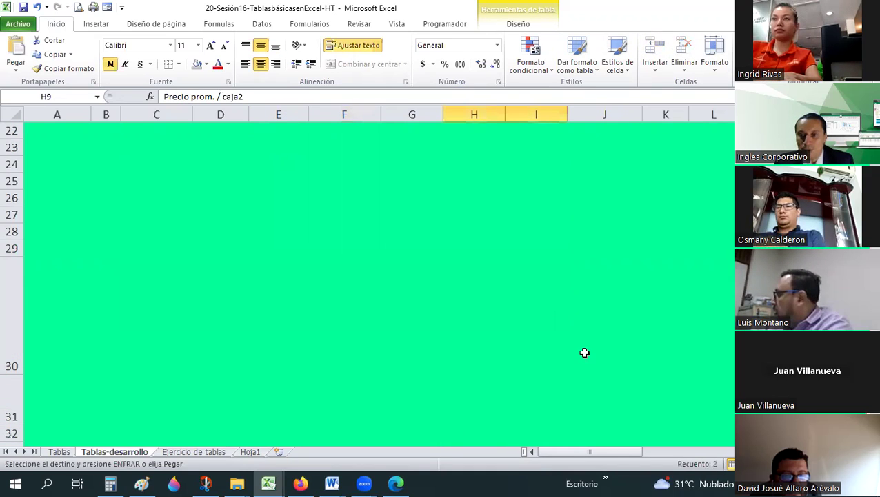
scroll(625, 414, down, 7)
scroll(546, 334, right, 6)
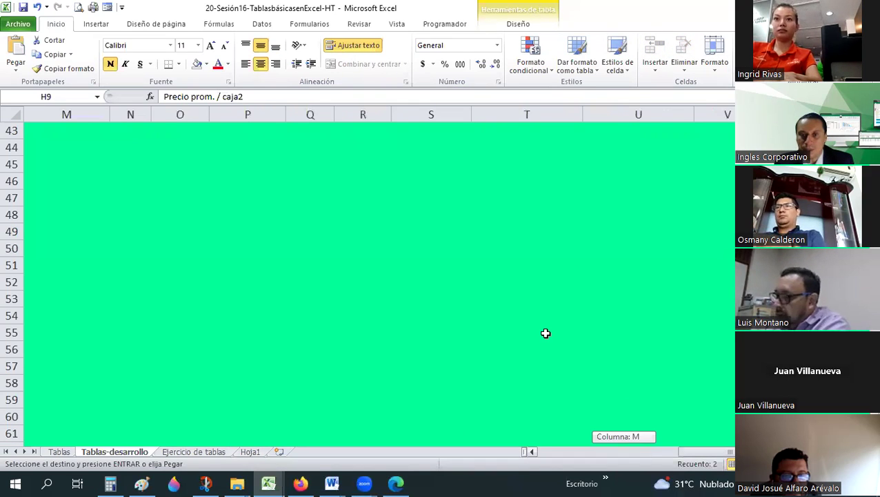
scroll(542, 350, up, 6)
scroll(380, 356, down, 1)
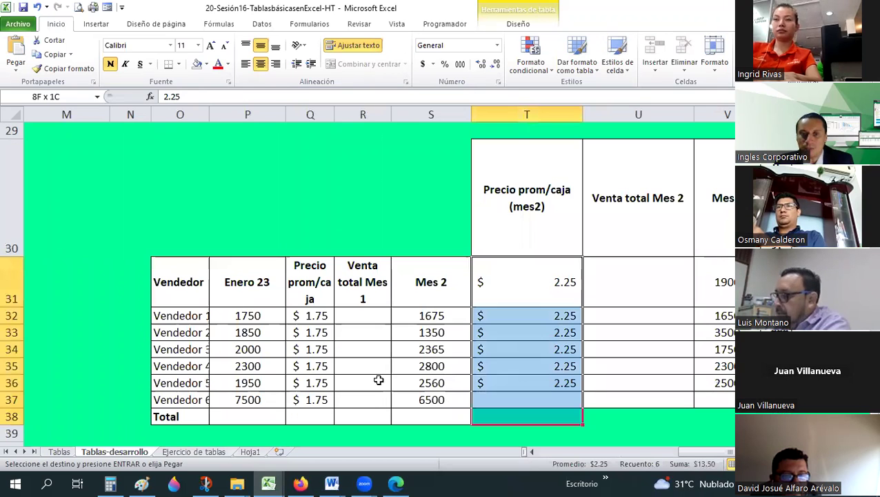
drag(426, 413, 420, 259)
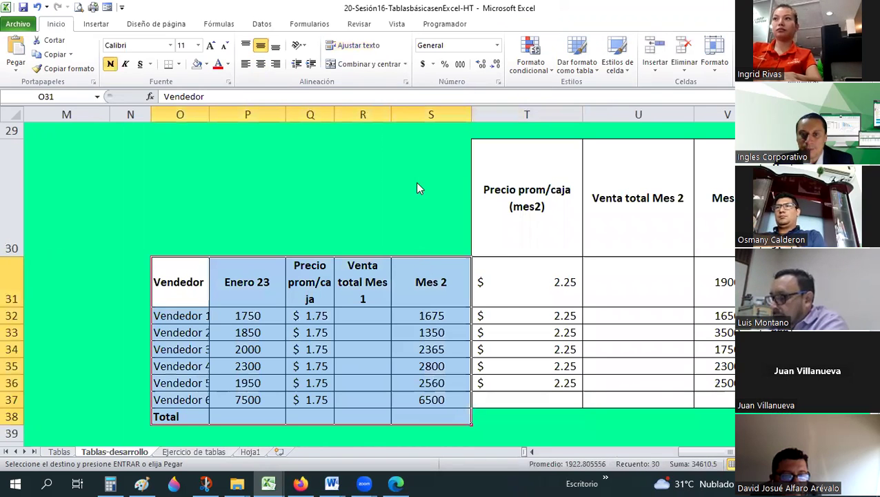
drag(531, 279, 529, 349)
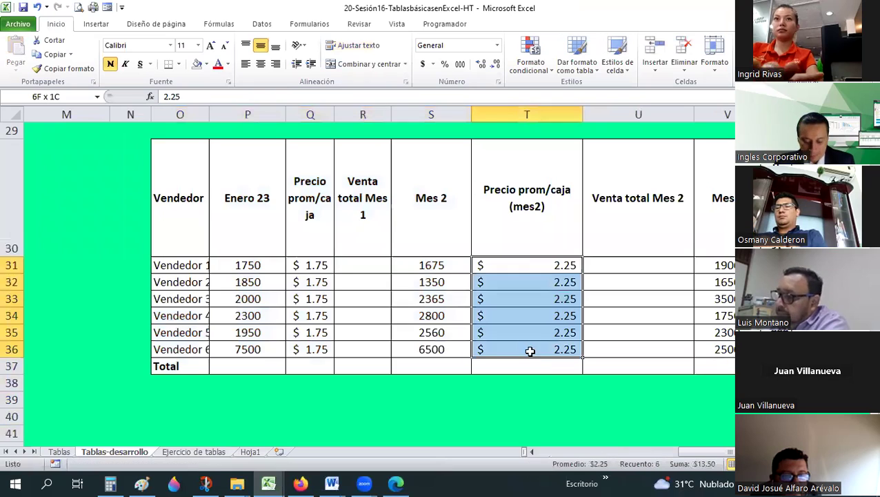
key(ctrl+c)
scroll(80, 280, up, 6)
click(556, 449)
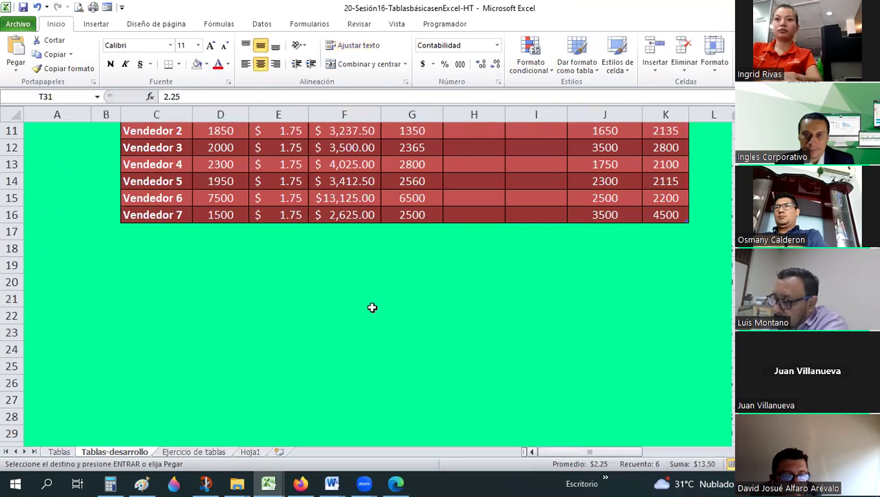
scroll(483, 252, up, 2)
click(491, 250)
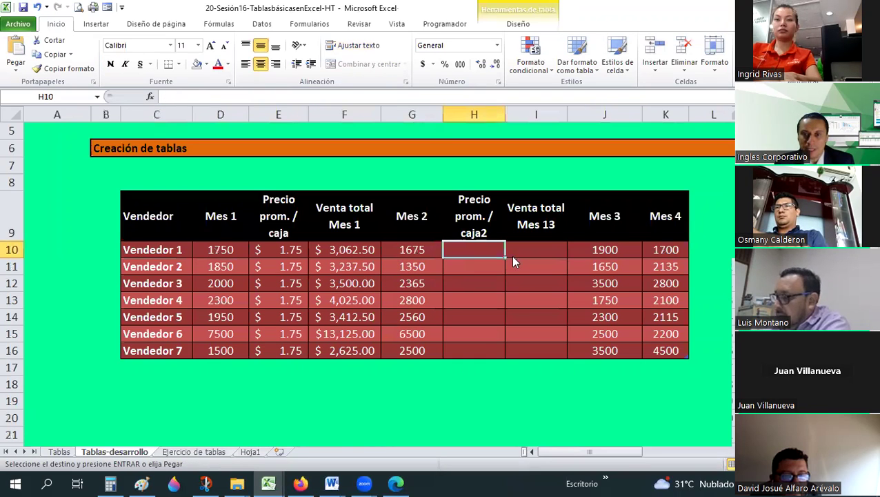
key(ctrl+v)
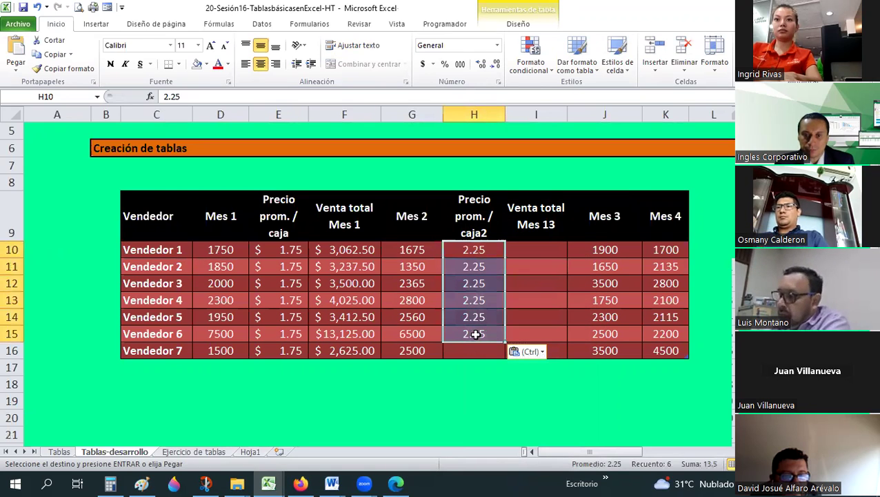
click(472, 350)
key(Return)
click(472, 399)
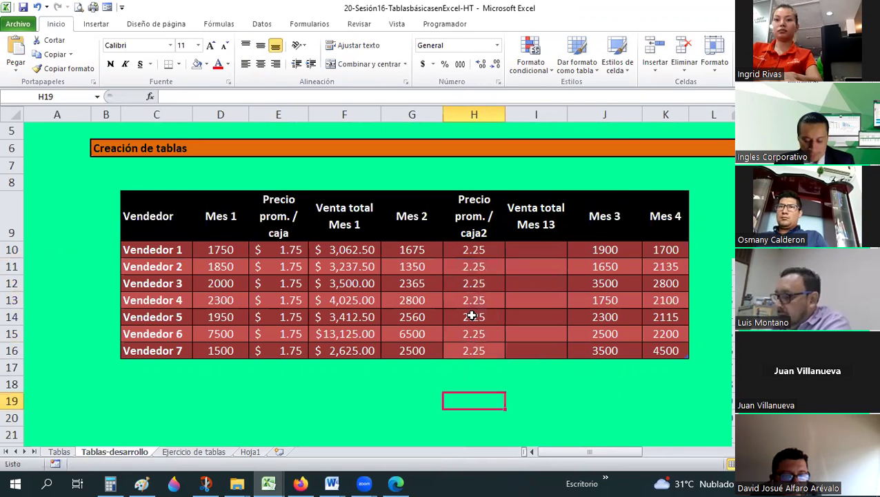
click(473, 317)
key(ctrl+c)
click(467, 350)
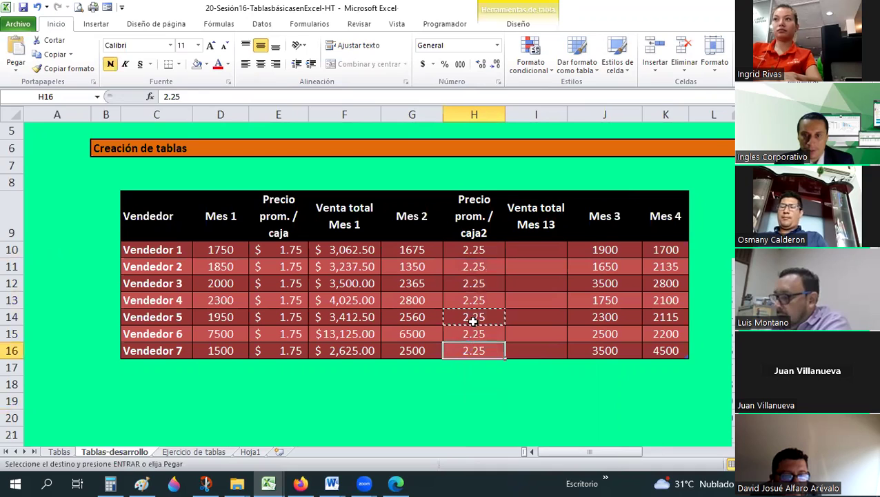
drag(473, 250, 473, 350)
key(ctrl+v)
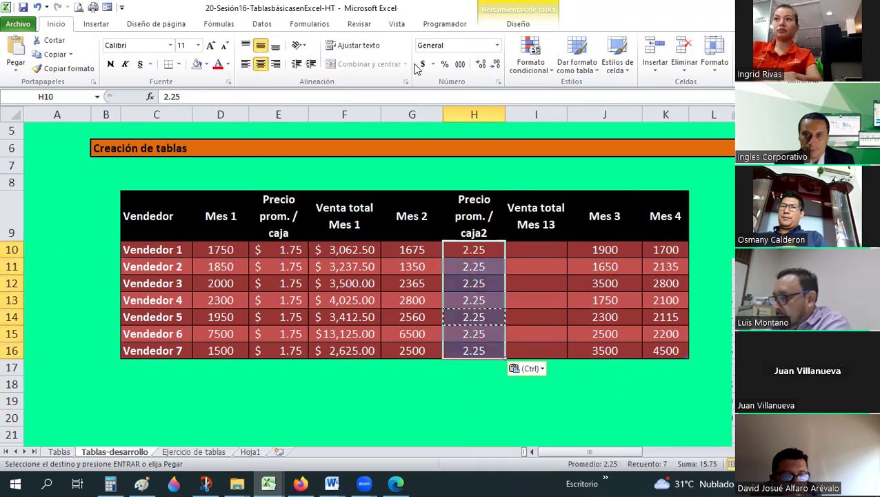
Step: Show the new prices as $ 2.25 accounting amounts and widen column H
click(527, 249)
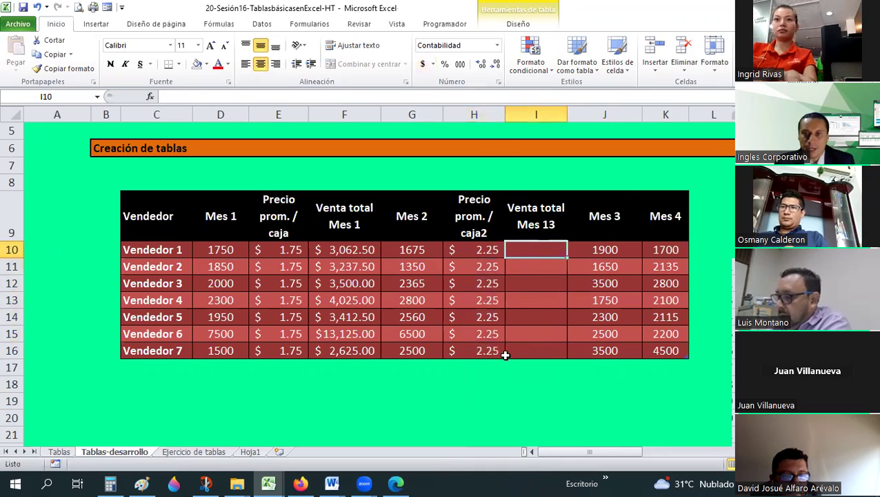
drag(533, 250, 532, 351)
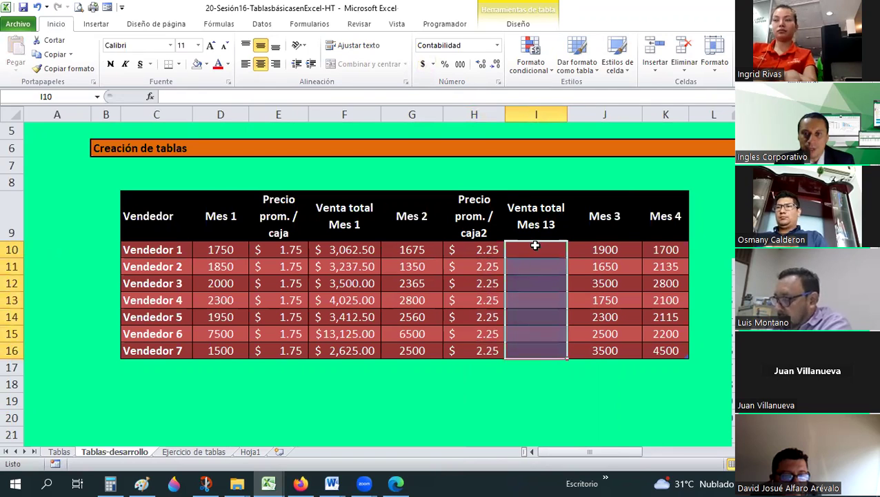
drag(506, 115, 554, 121)
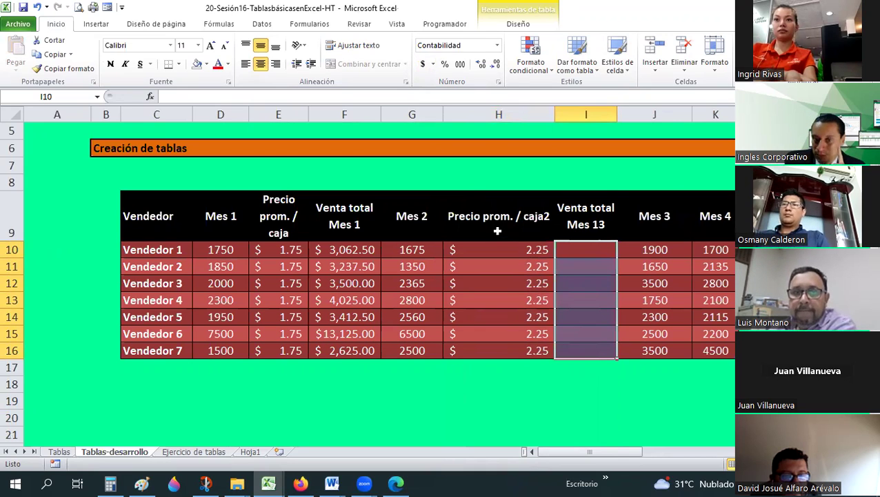
click(492, 231)
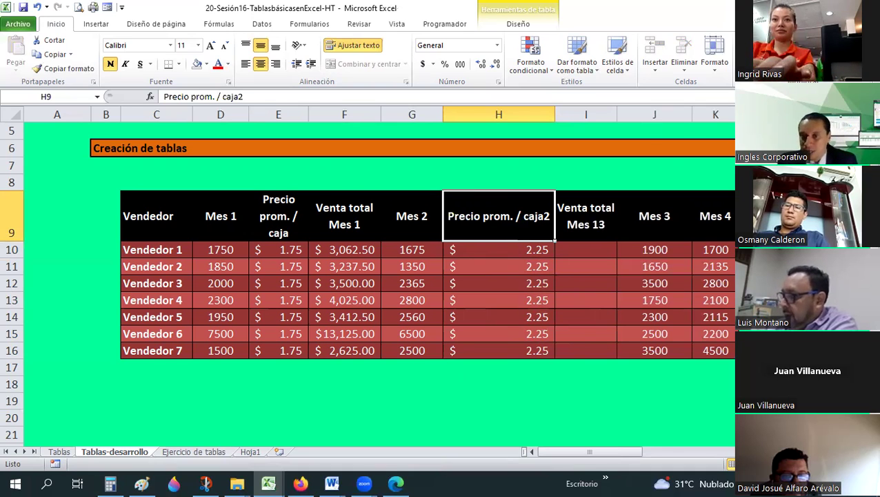
click(723, 112)
Step: Copy the two new month headers into K9 ahead of Mes 4
right_click(724, 128)
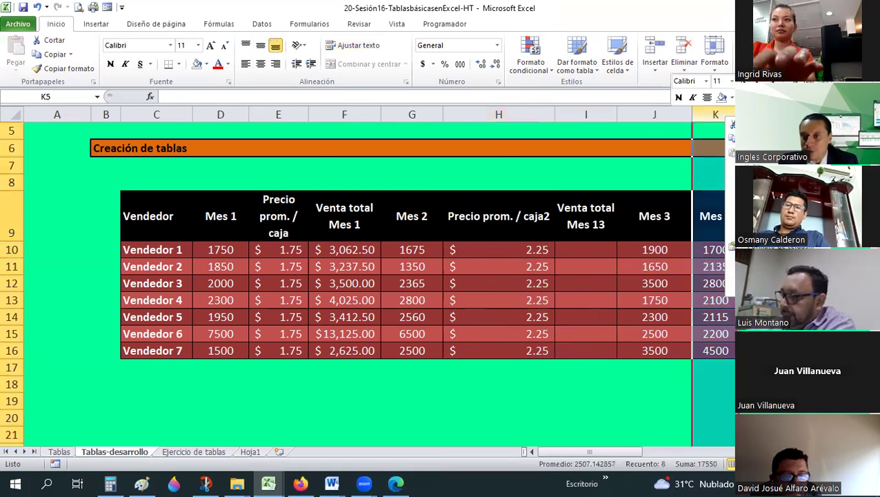
click(718, 283)
drag(496, 216, 586, 216)
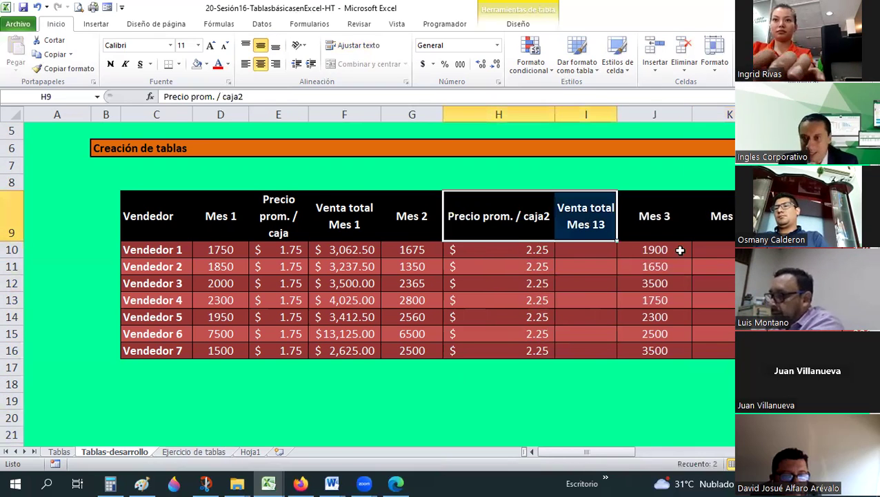
key(ctrl+c)
click(718, 218)
key(ctrl+v)
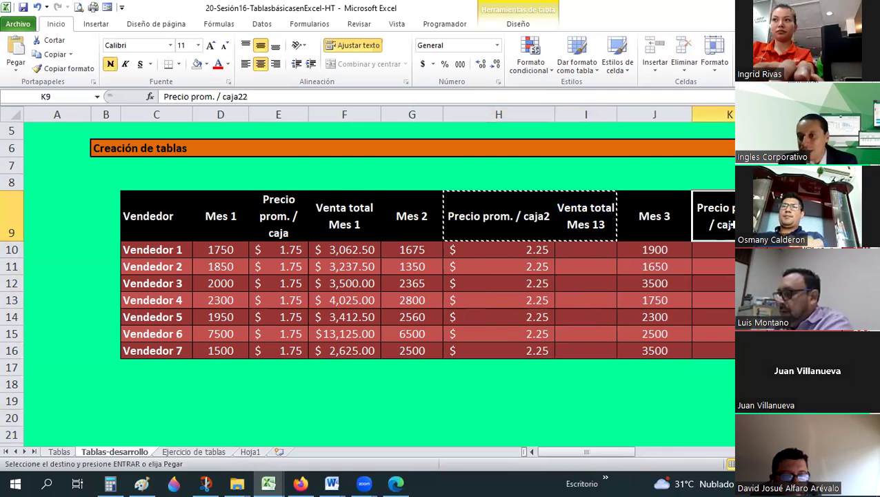
Step: Fix the text of the pasted price and total headers in K9 and L9
key(F2)
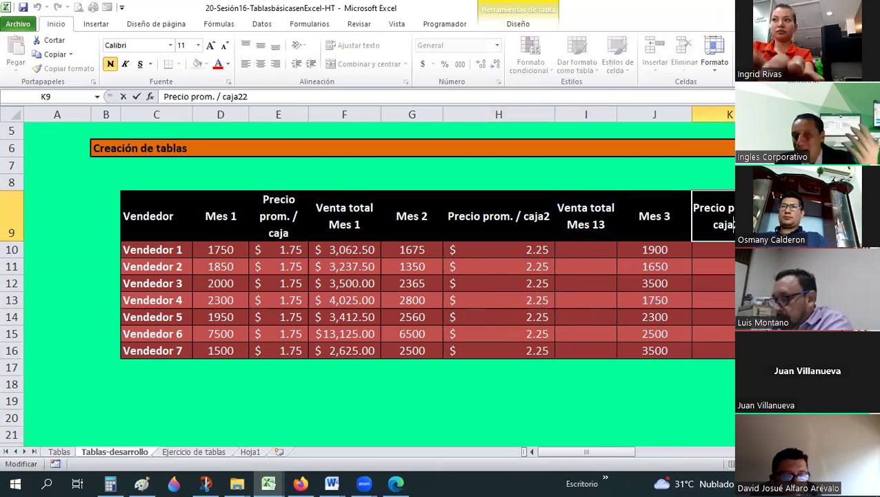
key(BackSpace)
key(BackSpace)
text(m)
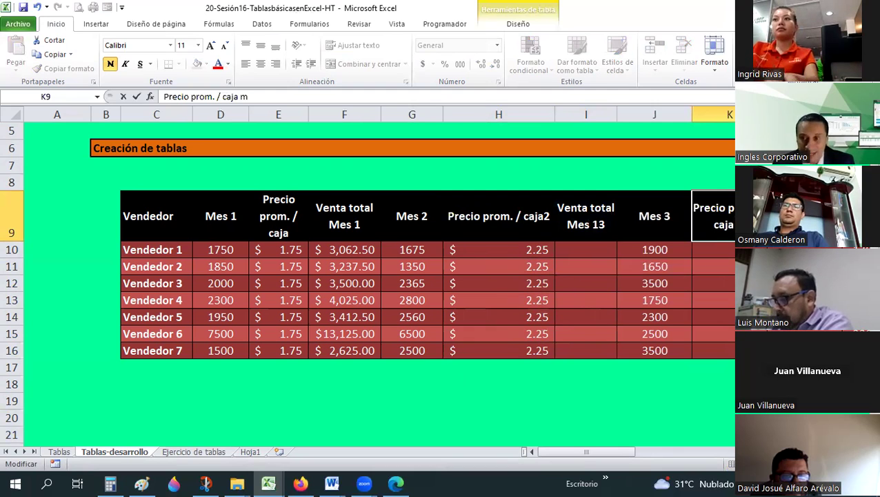
key(Tab)
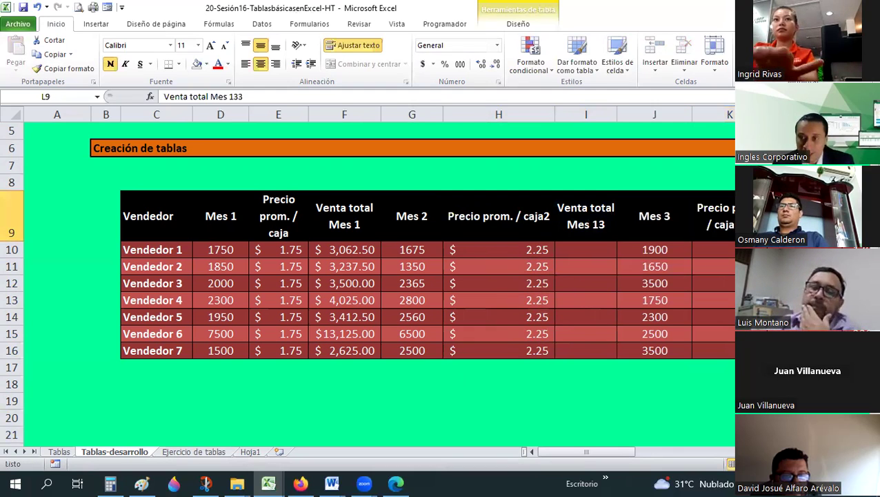
key(F2)
key(BackSpace)
key(BackSpace)
key(BackSpace)
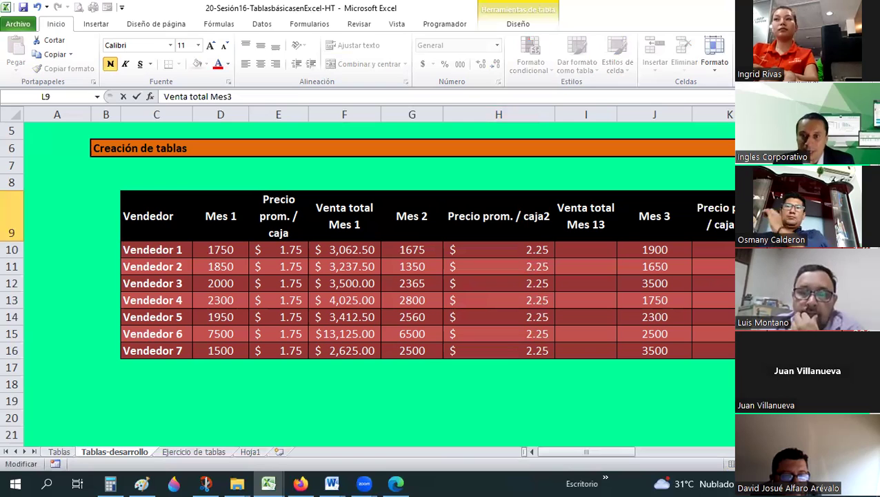
key(Return)
Step: Rename the I9 header from Venta total Mes 13 to Venta total Mes 2
click(592, 222)
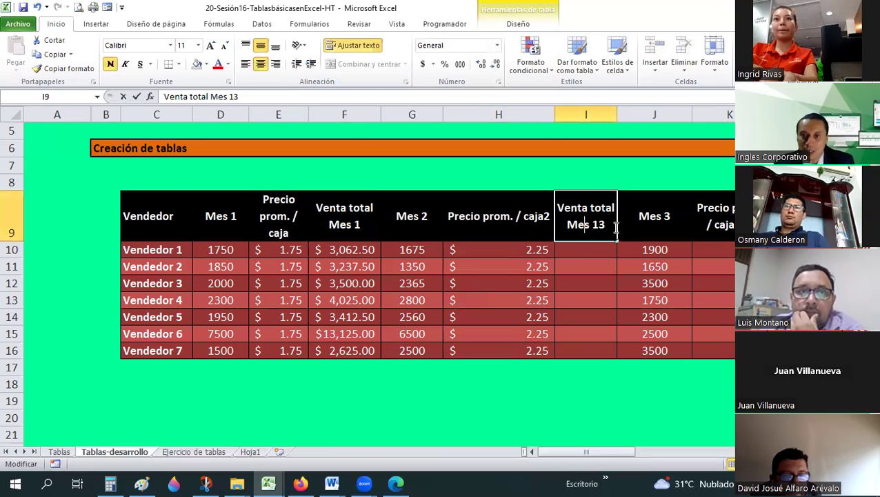
double_click(600, 224)
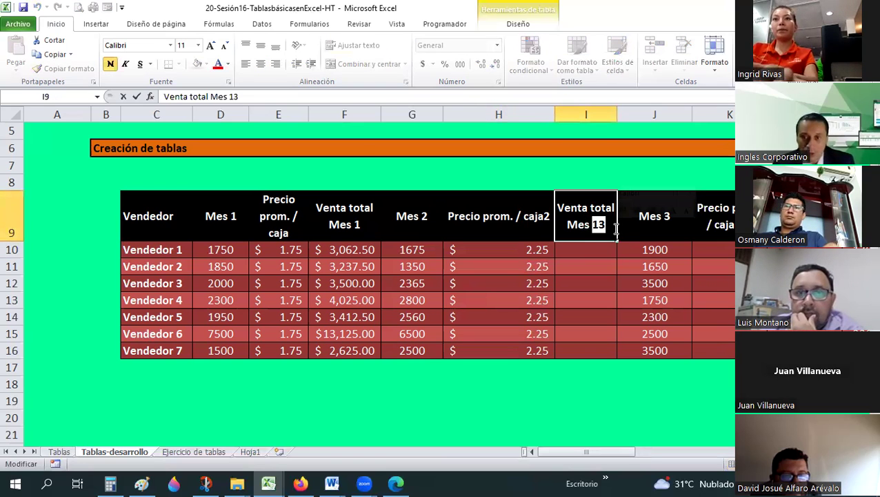
key(BackSpace)
text(2)
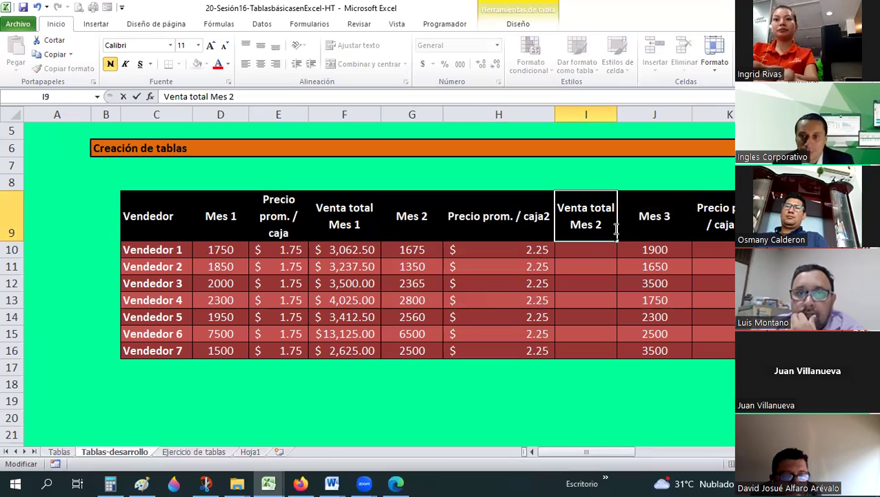
key(BackSpace)
text(2)
key(Tab)
key(Tab)
Step: Add a space in the K9 header so it reads Precio prom. / caja m 3
click(614, 228)
text(Venta total Mes 3)
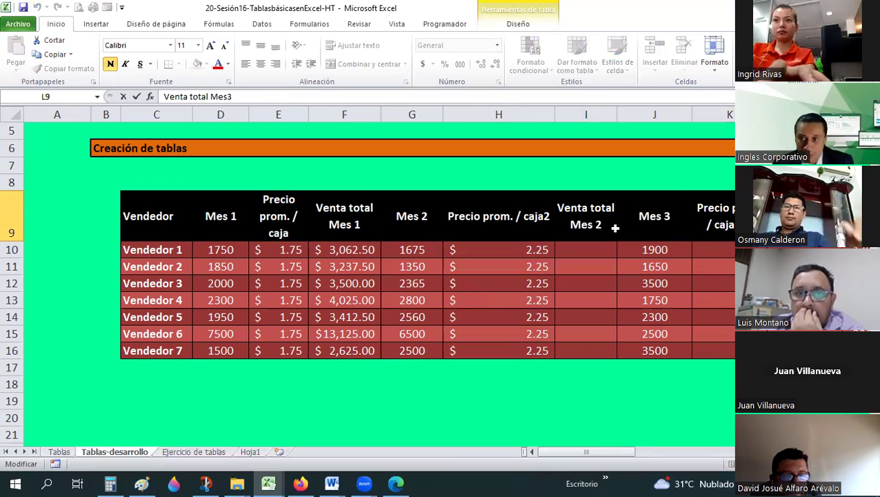
key(Tab)
key(Tab)
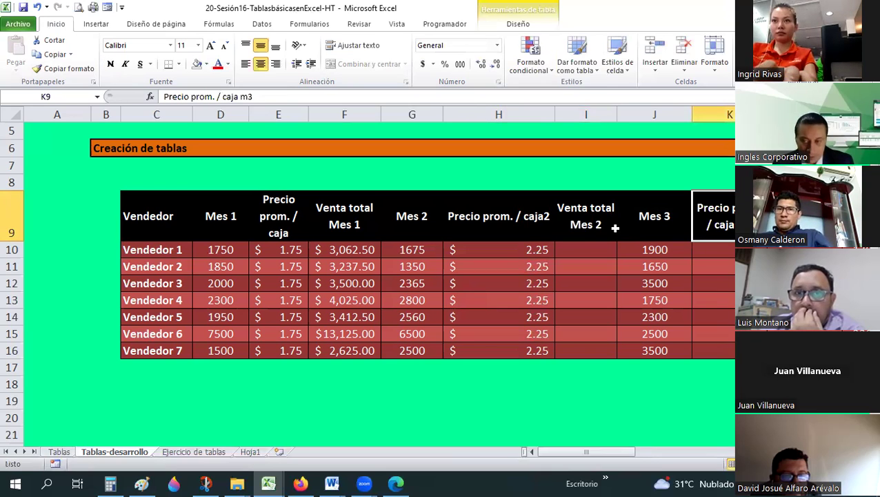
key(F2)
key(Left)
key(Return)
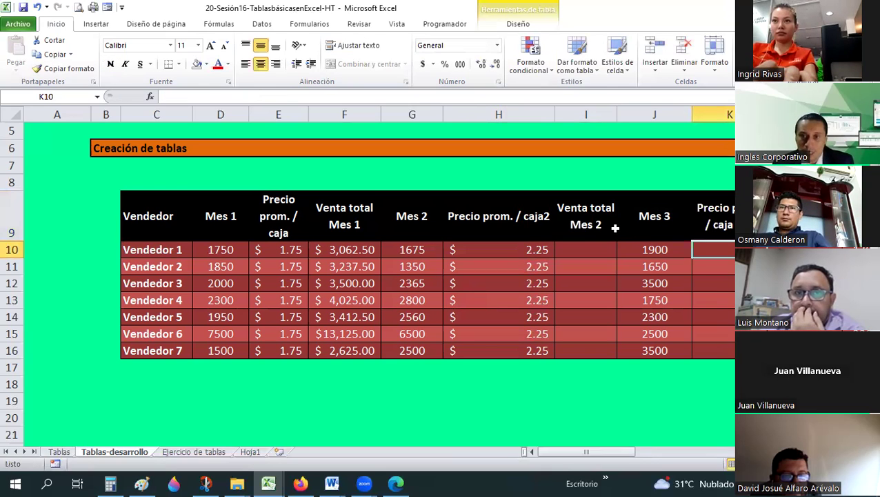
Step: Rename H9 to Precio prom. / caja m 2 and narrow column H
key(Up)
key(Left)
key(Left)
key(Left)
key(F2)
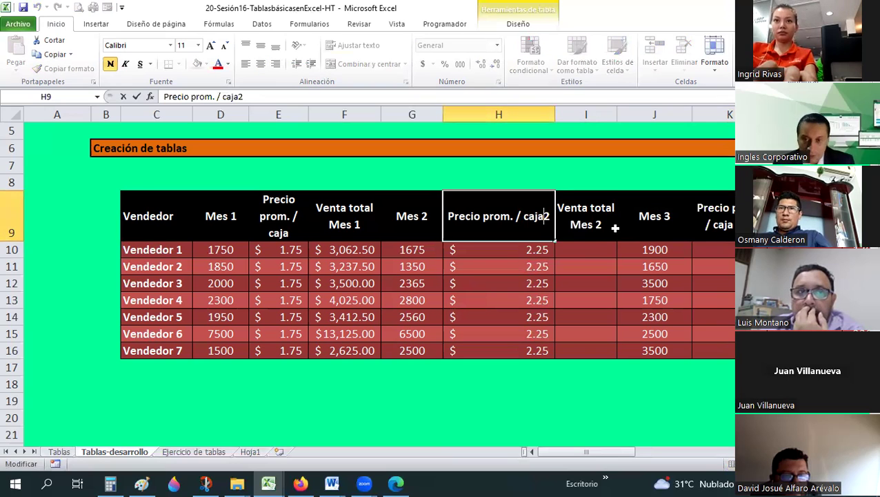
text(m)
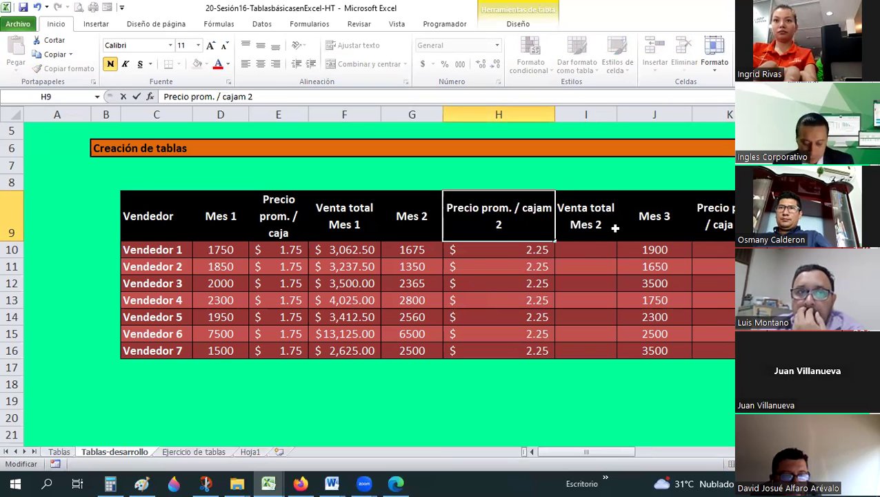
key(ctrl+Return)
key(F2)
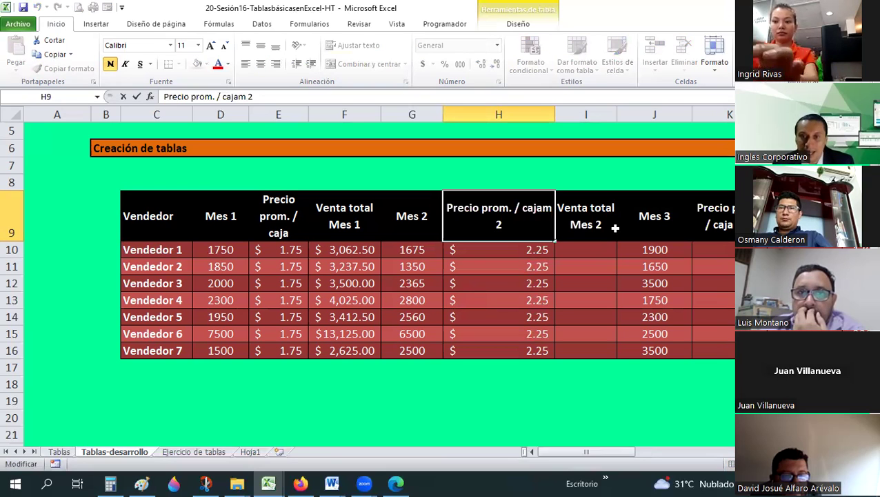
key(Return)
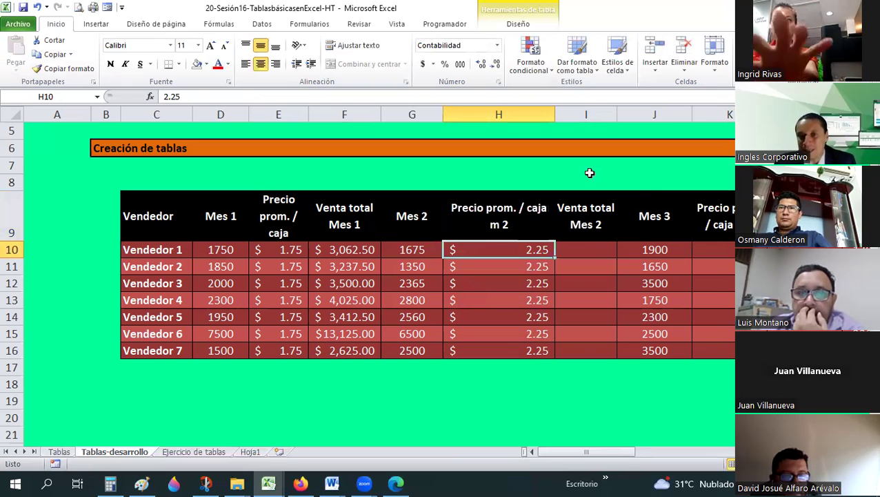
drag(522, 117, 524, 116)
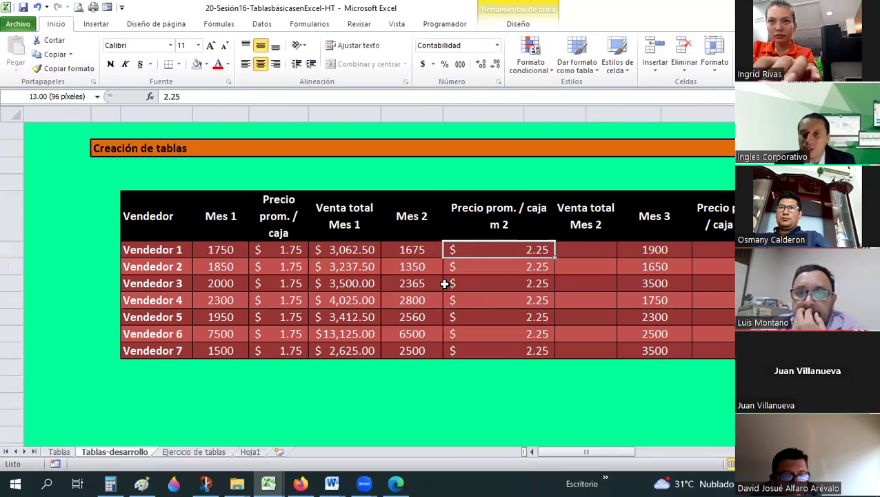
Step: Copy the month-3 price and total columns into N9:O16 with wrapped headers
click(288, 243)
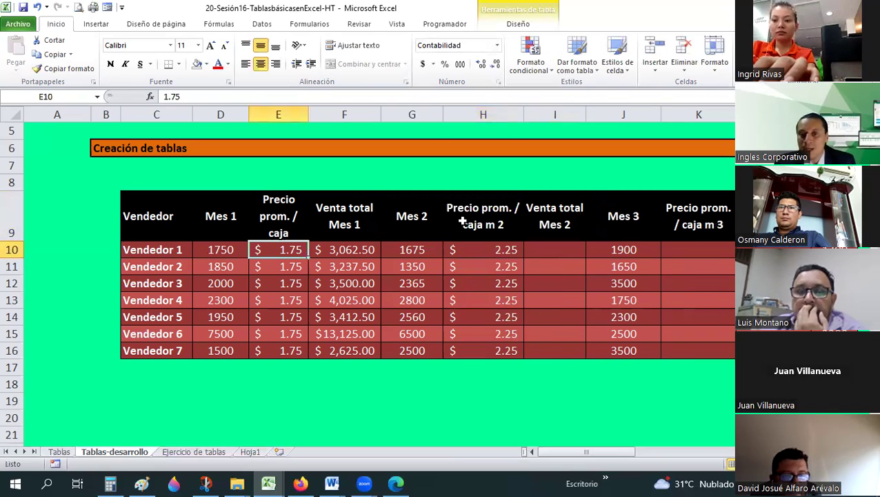
click(470, 221)
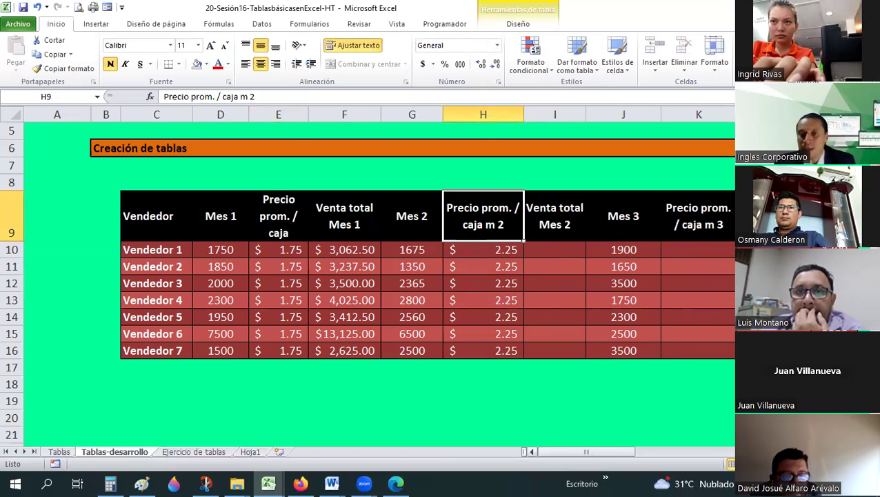
scroll(512, 263, right, 2)
drag(473, 216, 527, 352)
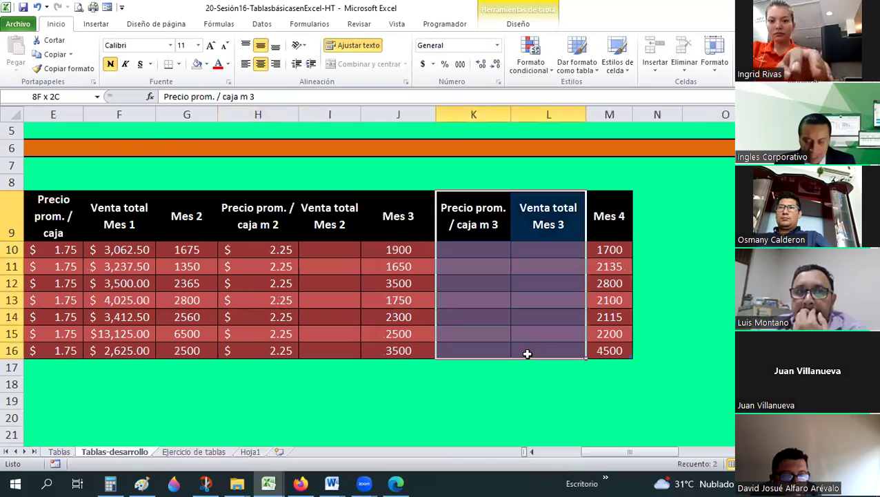
key(ctrl+c)
key(Right)
key(Right)
key(Right)
key(ctrl+v)
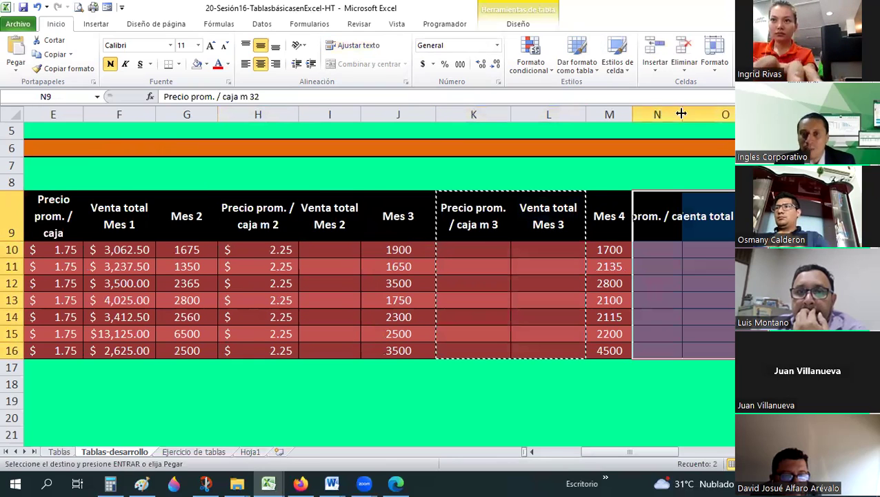
click(362, 51)
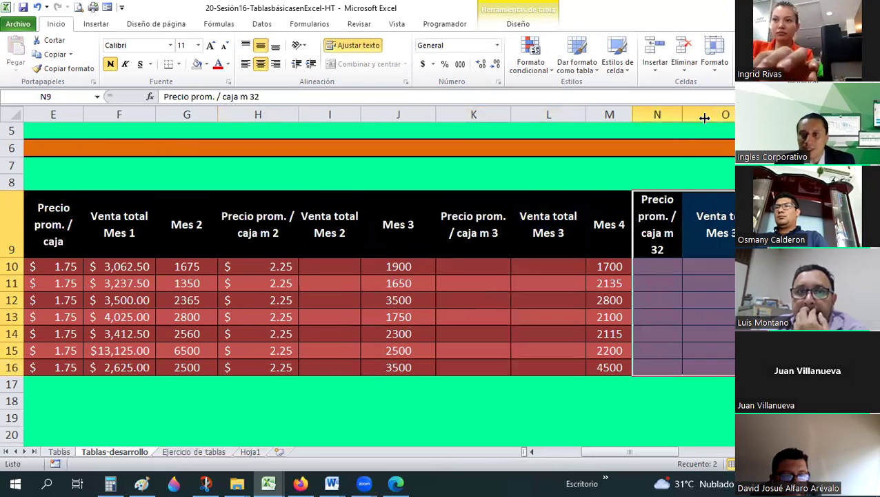
Step: Rename the N9 header to Precio prom. / caja m 4
double_click(676, 225)
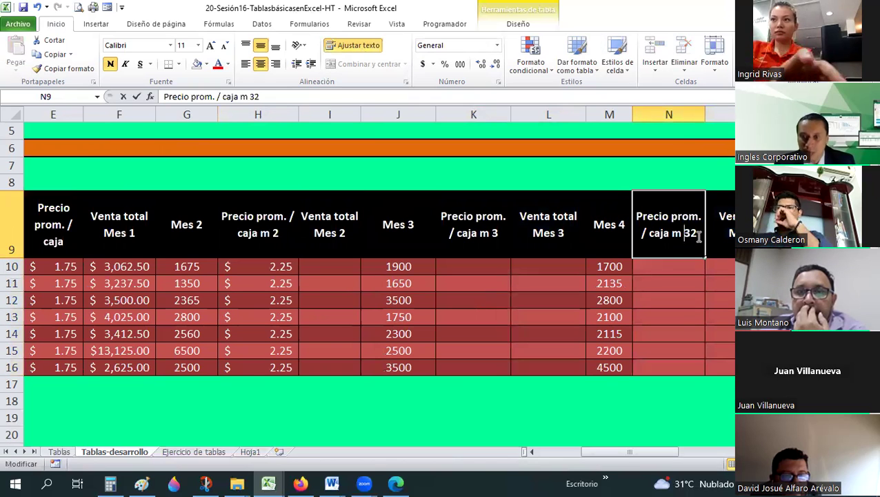
double_click(699, 235)
text(4)
key(Tab)
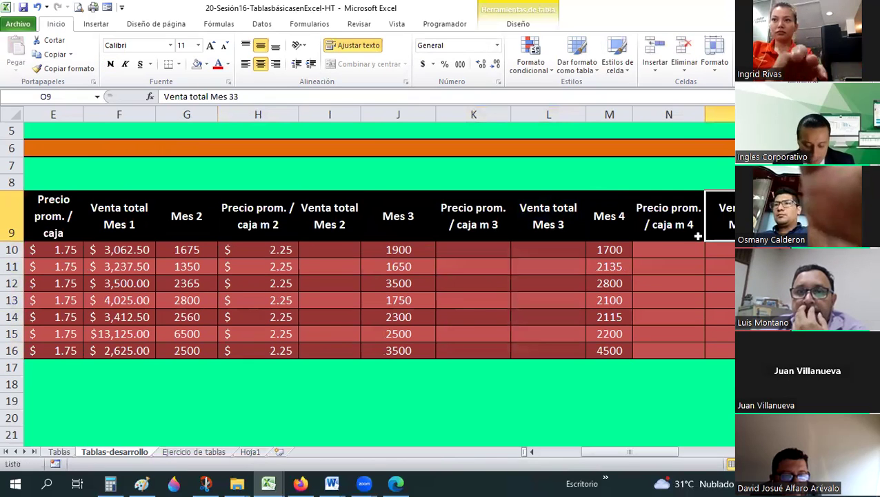
key(Down)
key(Up)
key(Left)
key(Left)
key(Left)
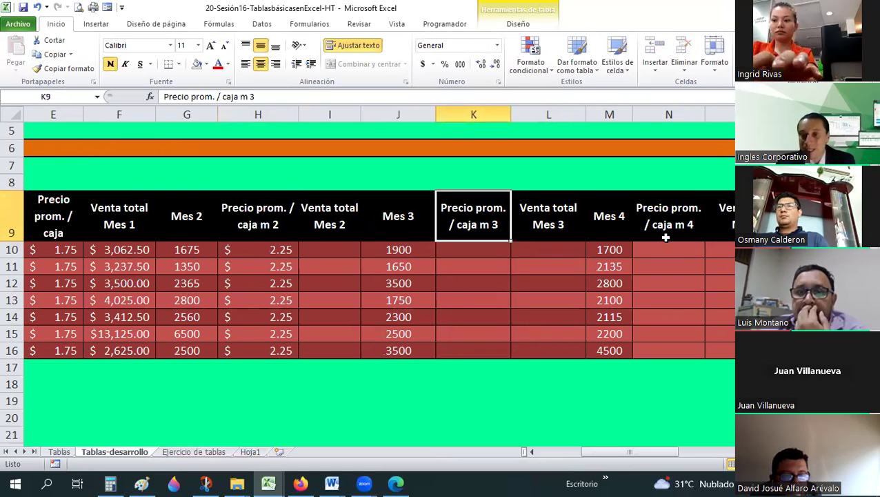
Step: Copy the red formatting of Mes 4 values M10:M16 onto N10:O16
drag(621, 250, 591, 349)
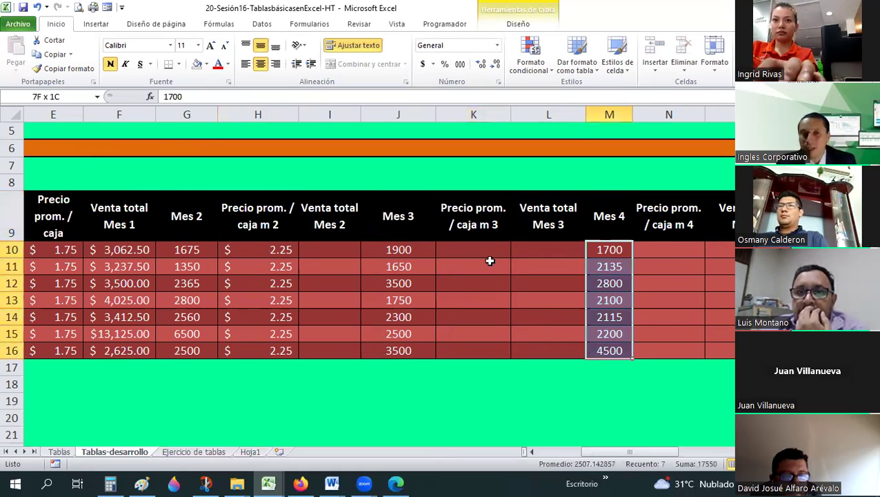
click(69, 72)
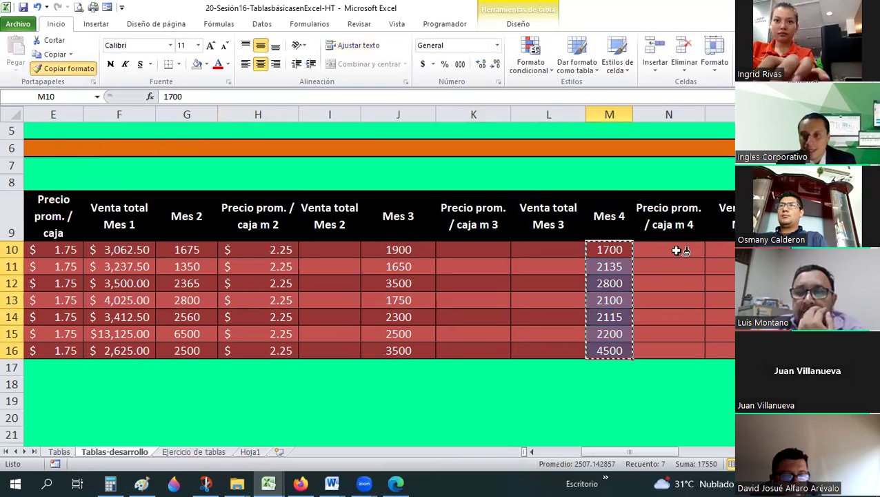
drag(679, 250, 703, 371)
click(668, 366)
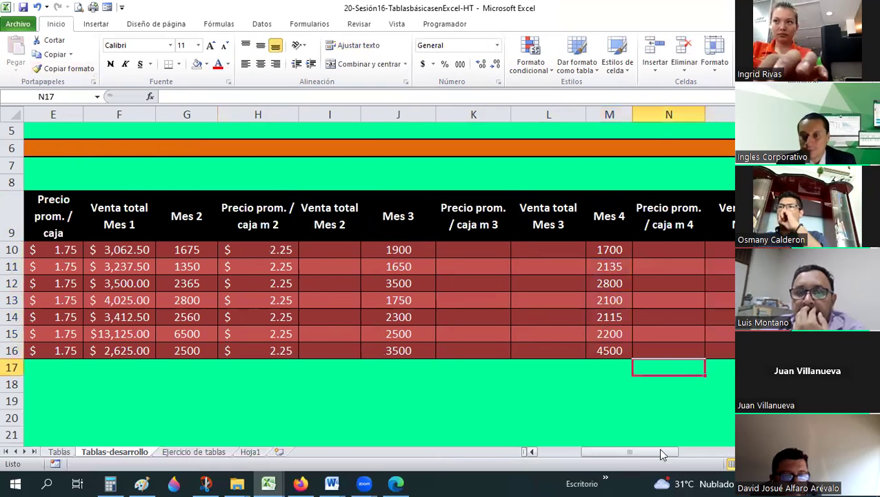
drag(619, 452, 576, 452)
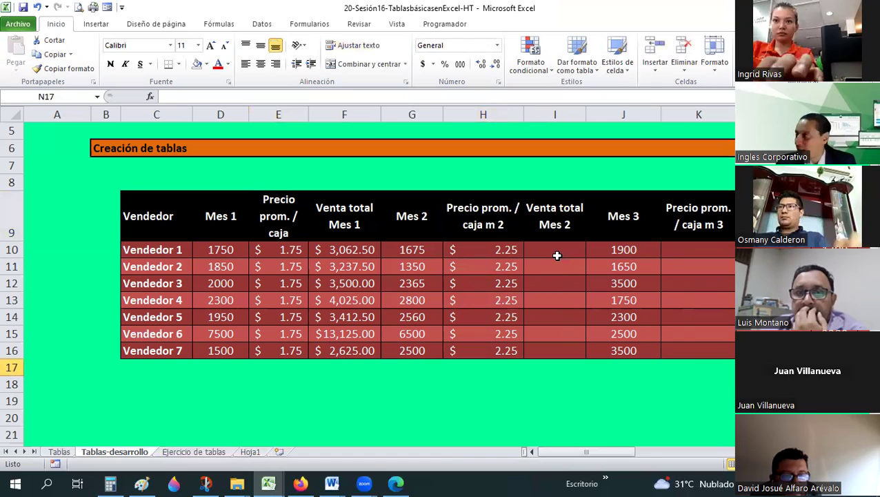
Step: Widen column H and start I10's Venta total Mes 2 formula as =[@[Mes 2]]*
click(556, 252)
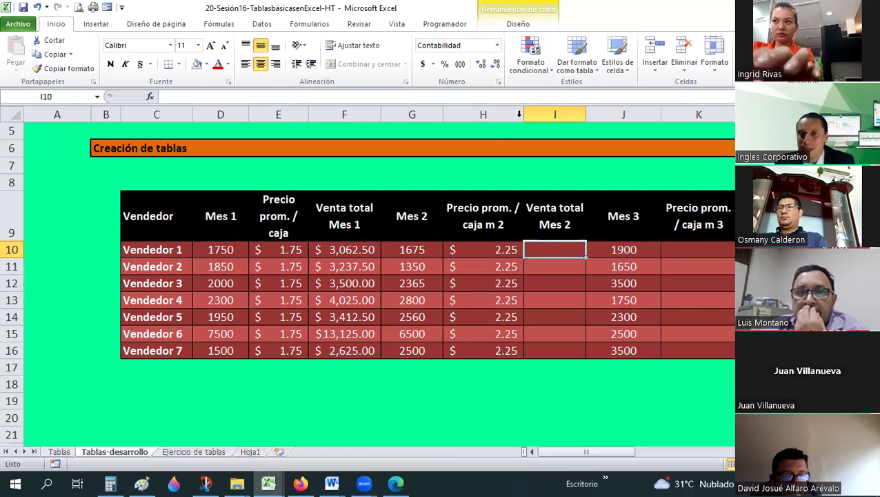
drag(545, 117, 550, 120)
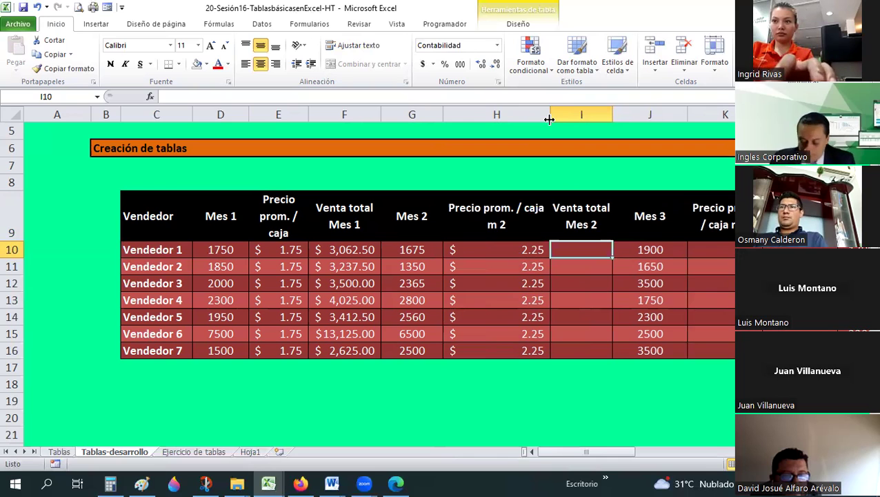
text(=)
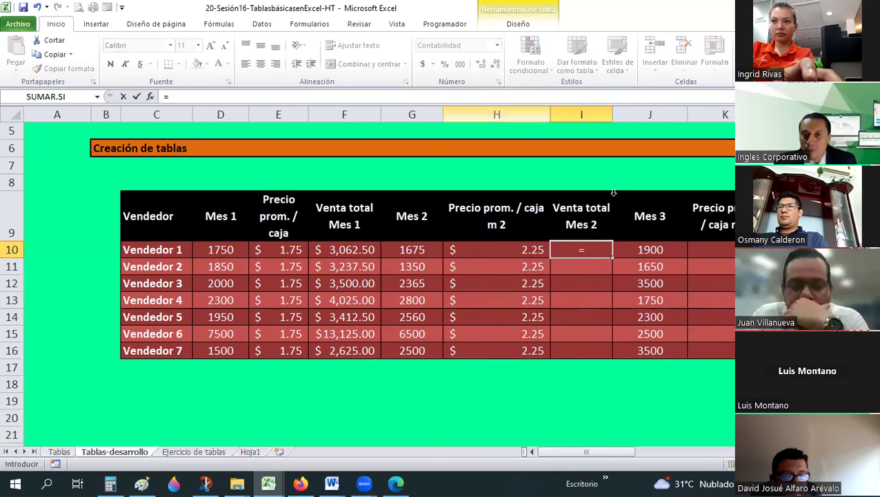
click(429, 252)
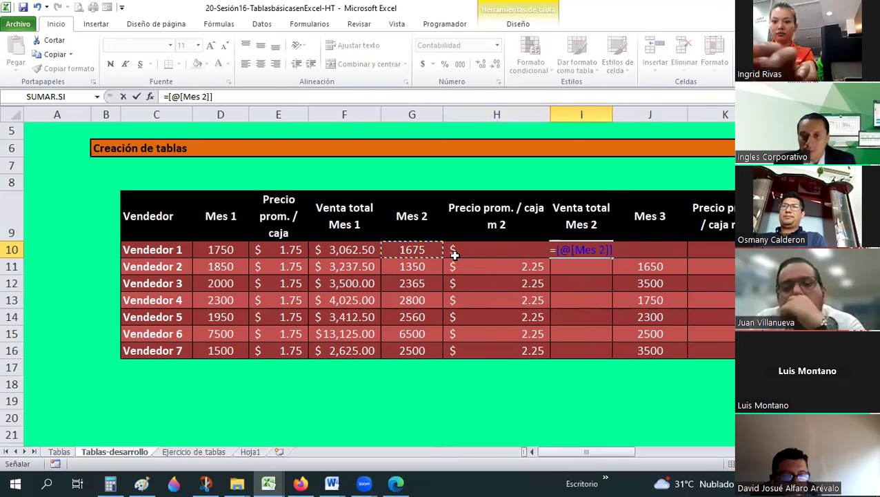
text(*)
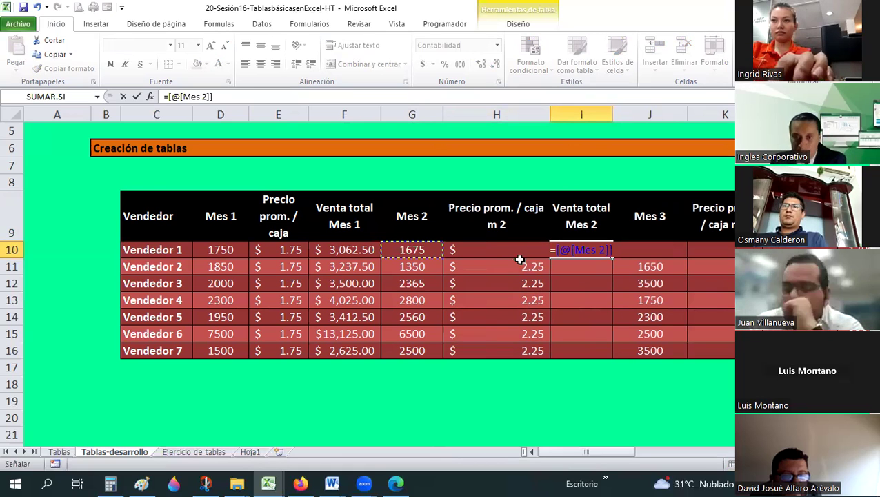
key(F2)
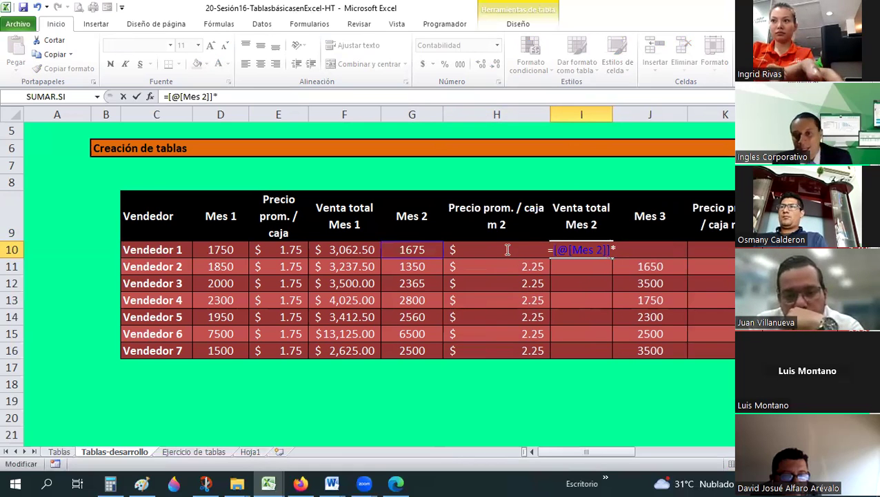
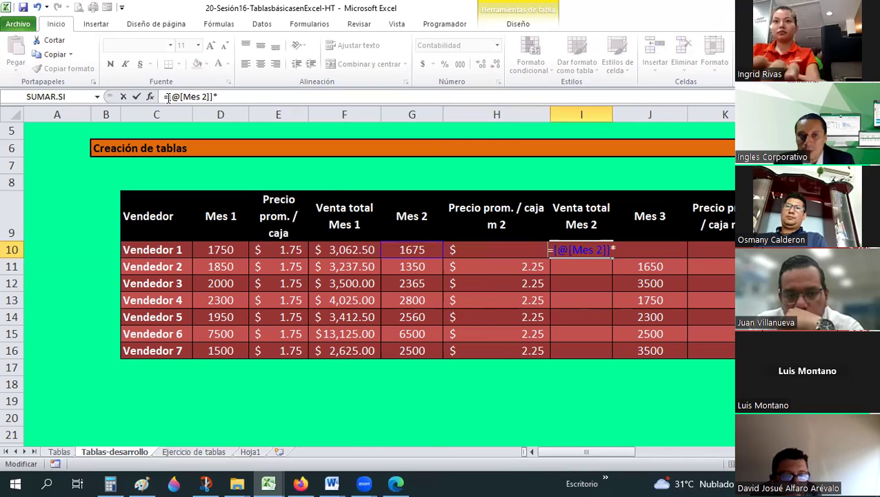
Step: Multiply the Venta total Mes 2 formula by the same-row Mes 2 value and fill the column
drag(168, 97, 214, 97)
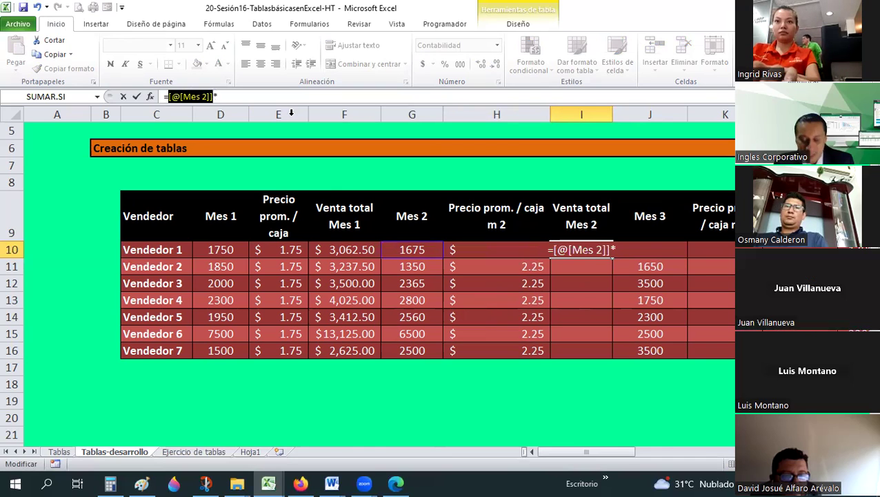
click(279, 96)
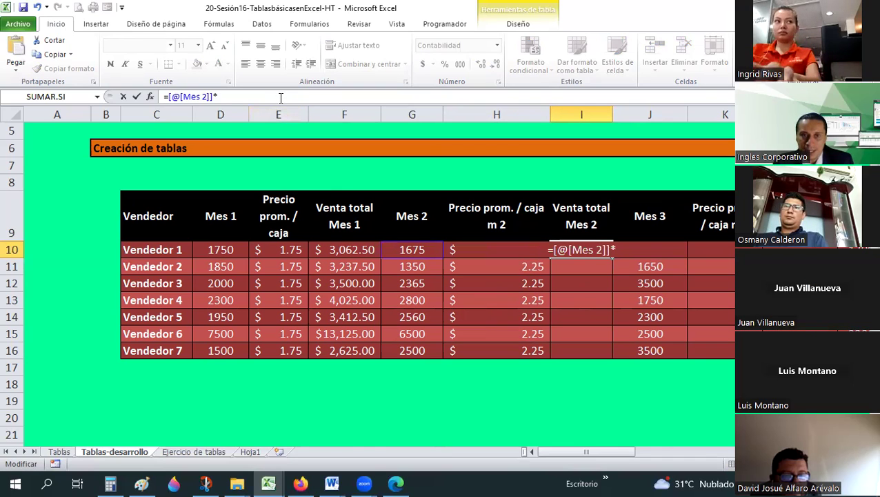
click(412, 249)
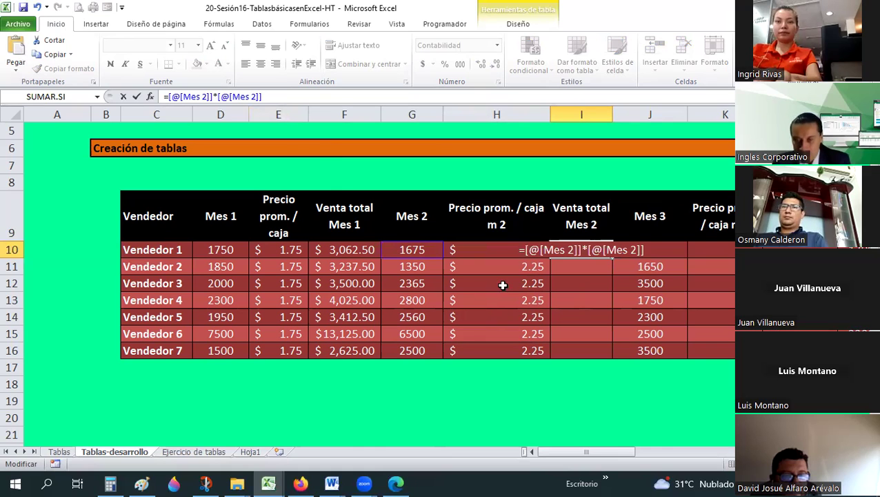
key(Return)
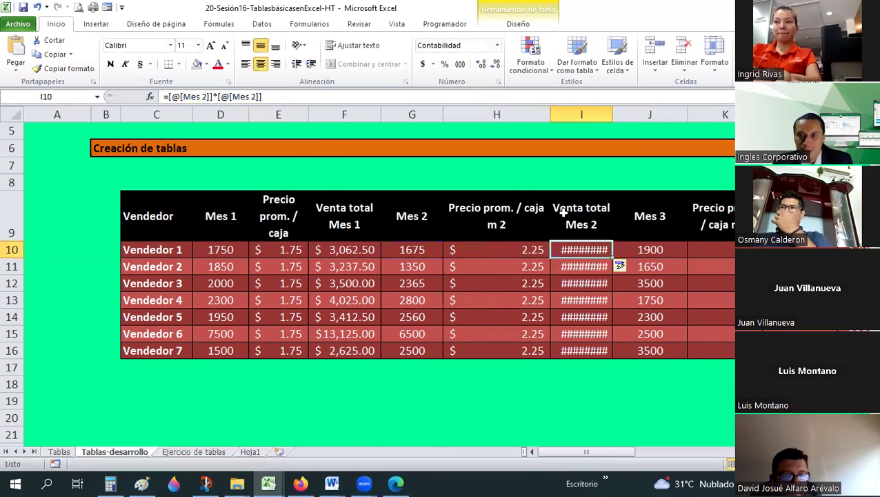
Step: Replace the second Mes 2 reference with Venta total Mes 2, accepting the circular-reference warning
double_click(556, 207)
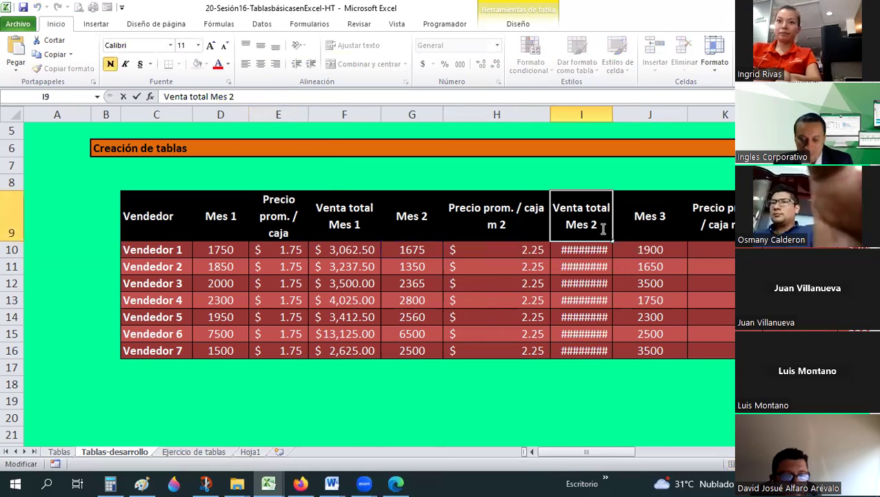
drag(601, 222, 556, 205)
key(Escape)
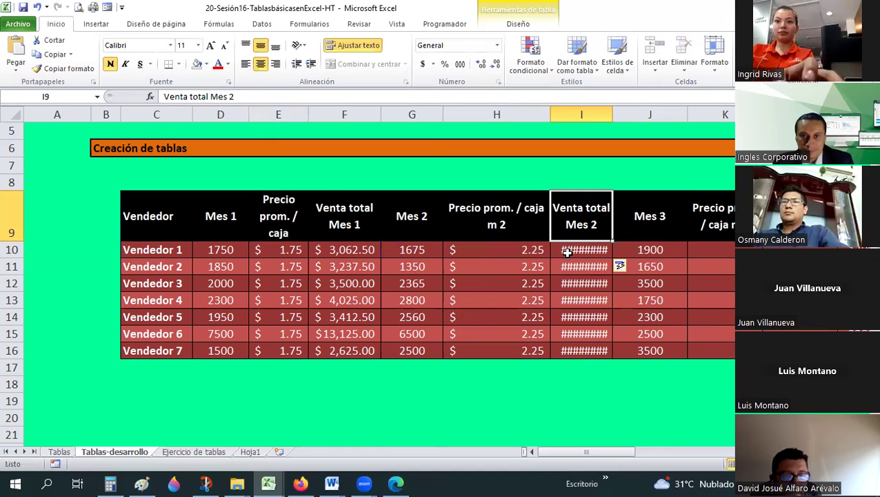
click(566, 251)
double_click(253, 97)
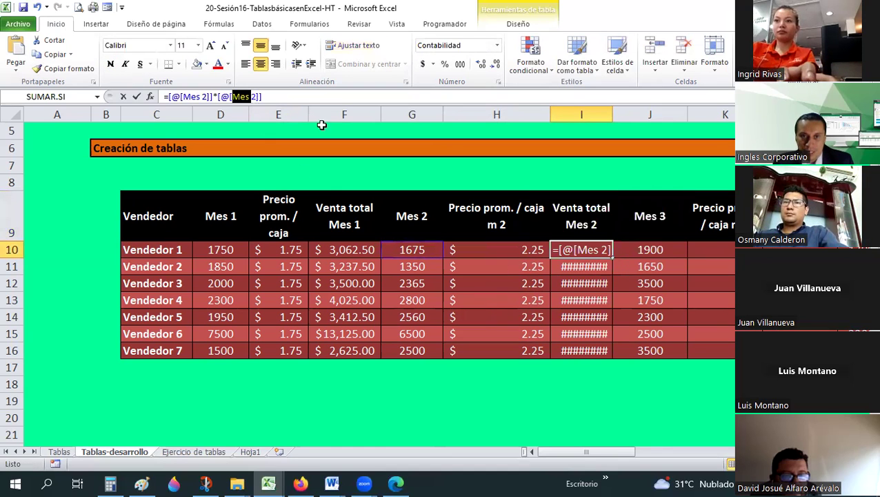
text(Venta total Mes 2)
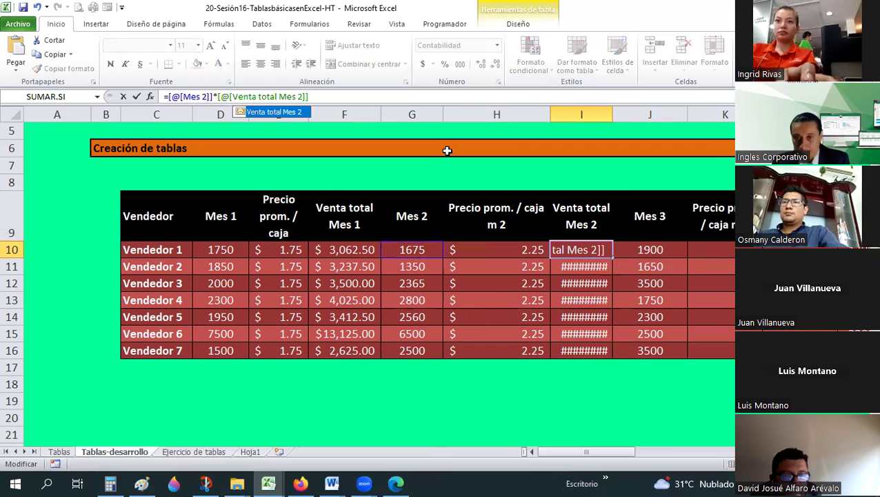
key(Return)
key(Return)
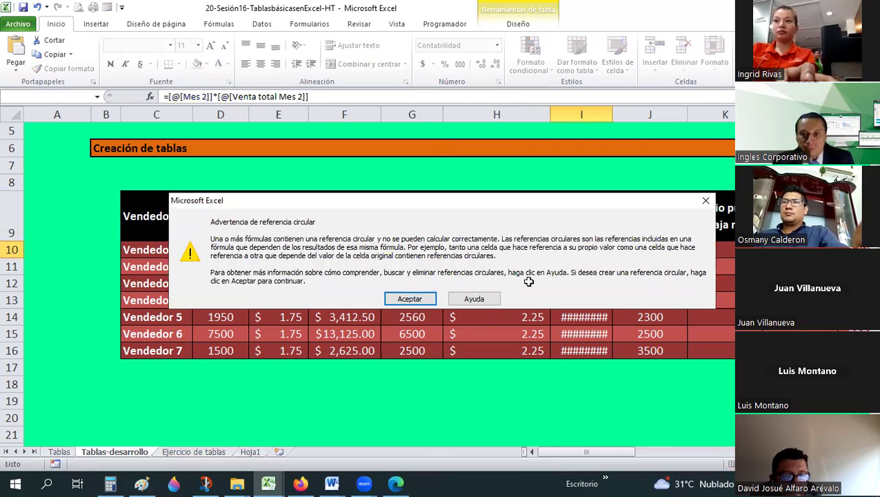
key(Return)
key(Up)
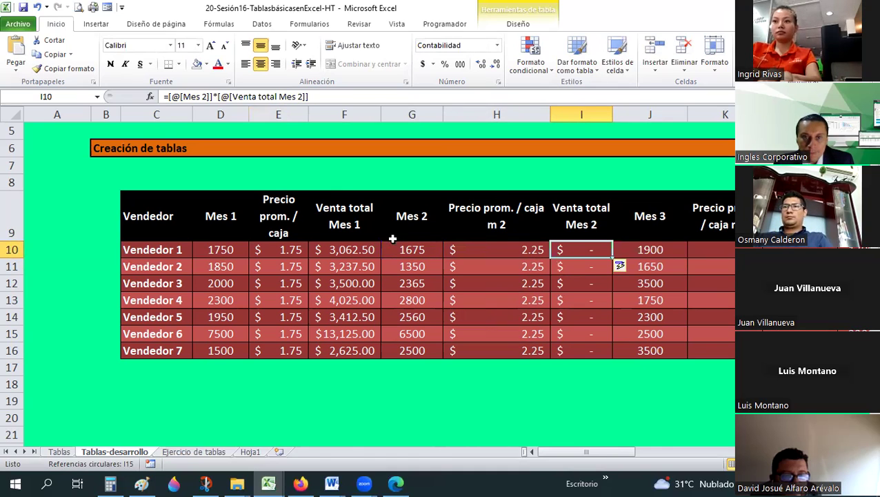
Step: Inspect the Precio prom. / caja m 2 header text, then return to the first Venta total Mes 2 cell
click(469, 213)
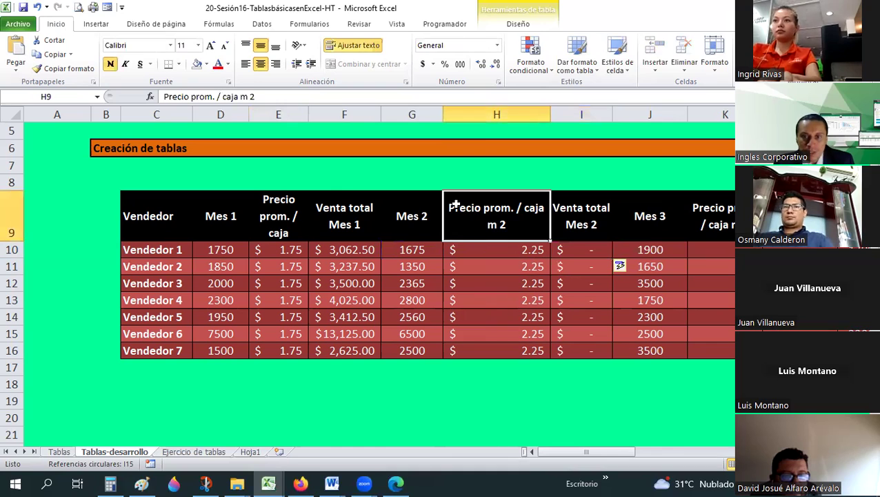
double_click(450, 208)
shift+click(520, 223)
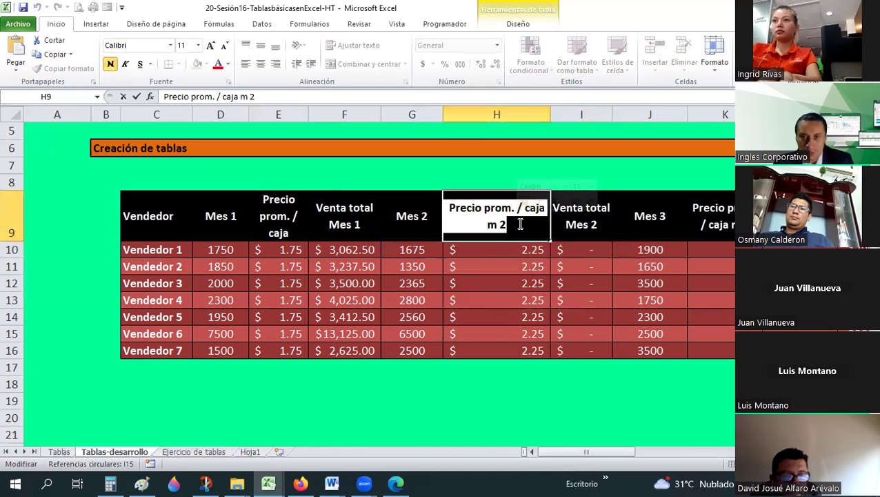
key(Escape)
double_click(487, 214)
key(shift+End)
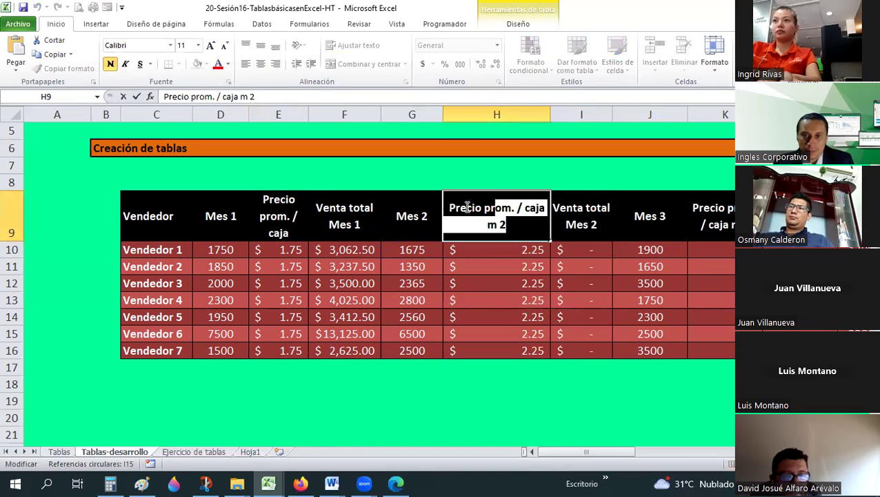
click(450, 208)
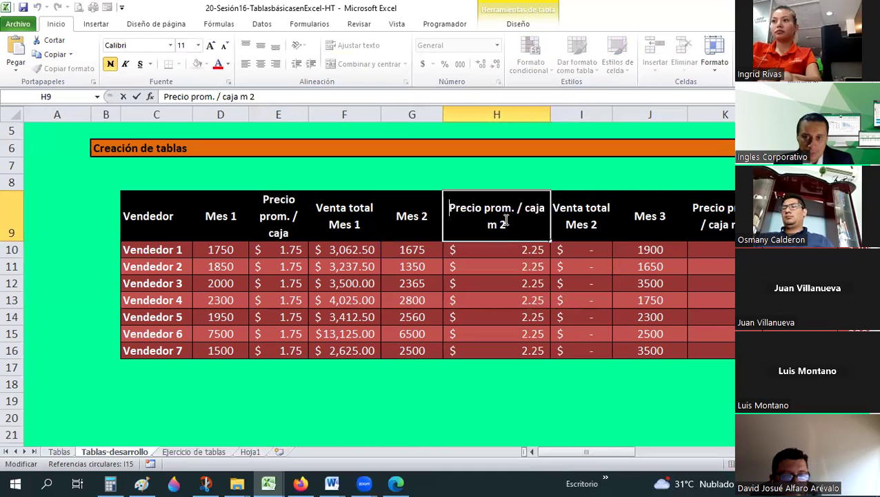
click(586, 265)
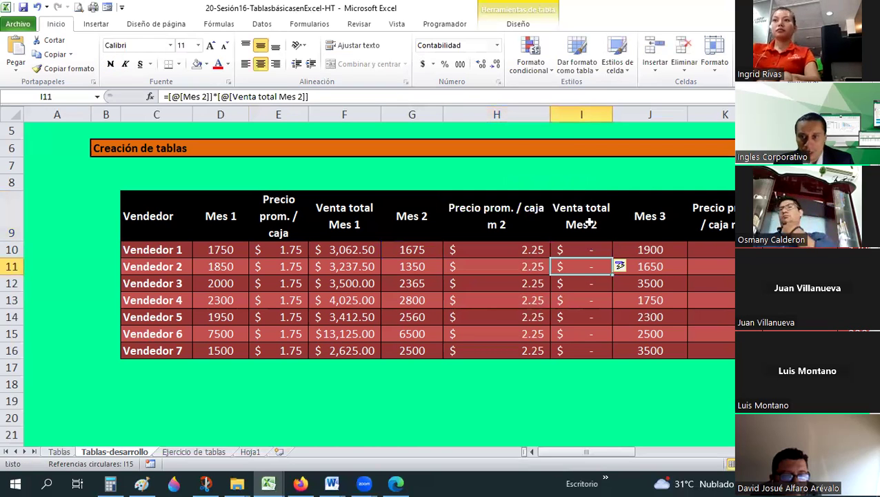
key(Up)
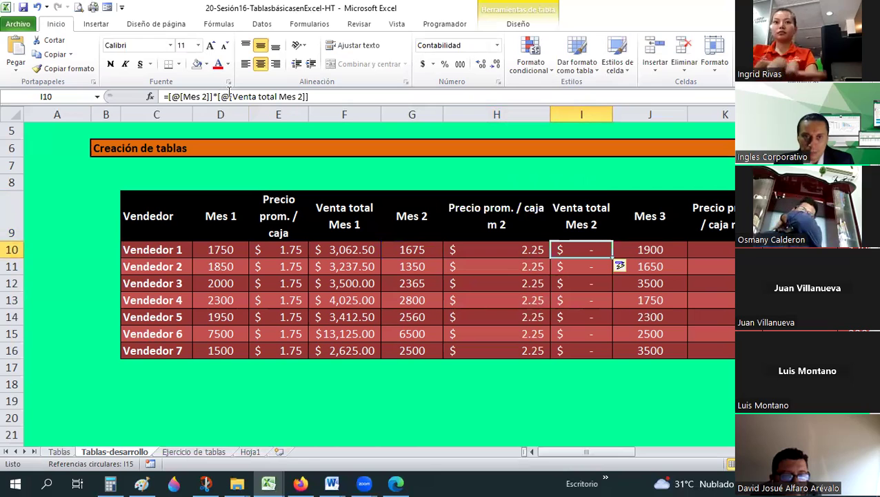
Step: Change the formula to =[@[Mes 2]]*[@[Precio prom. / caja m 2]] and resize columns I and H
drag(232, 96, 301, 98)
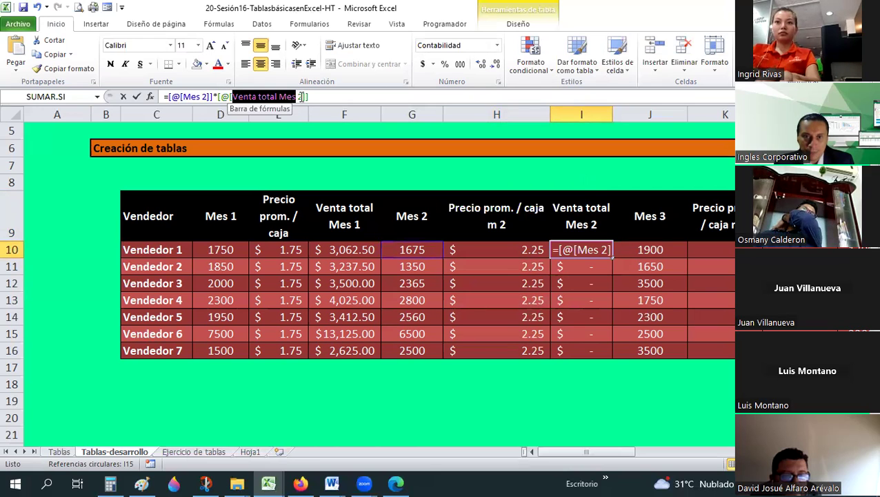
text(Precio prom. / caja m)
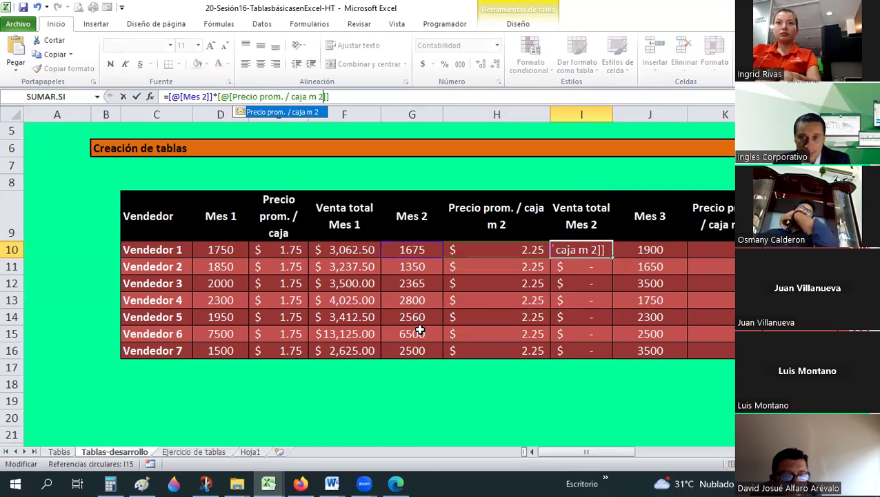
key(Return)
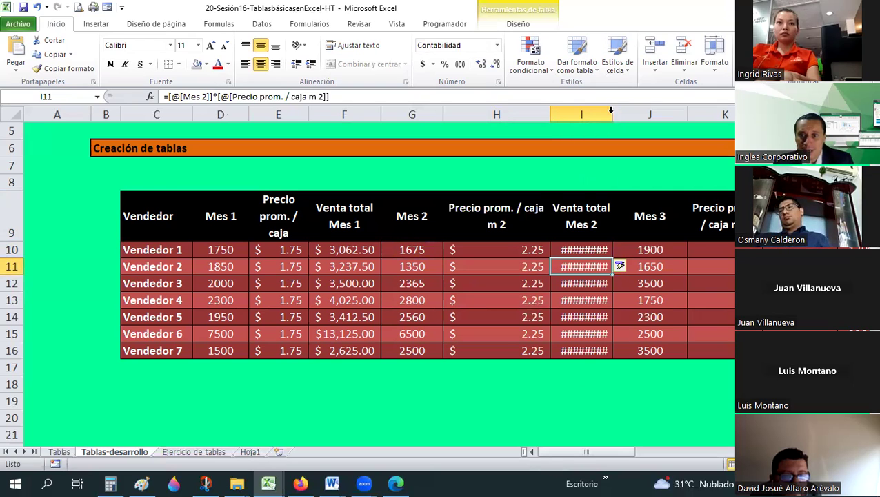
double_click(554, 116)
drag(554, 119, 522, 119)
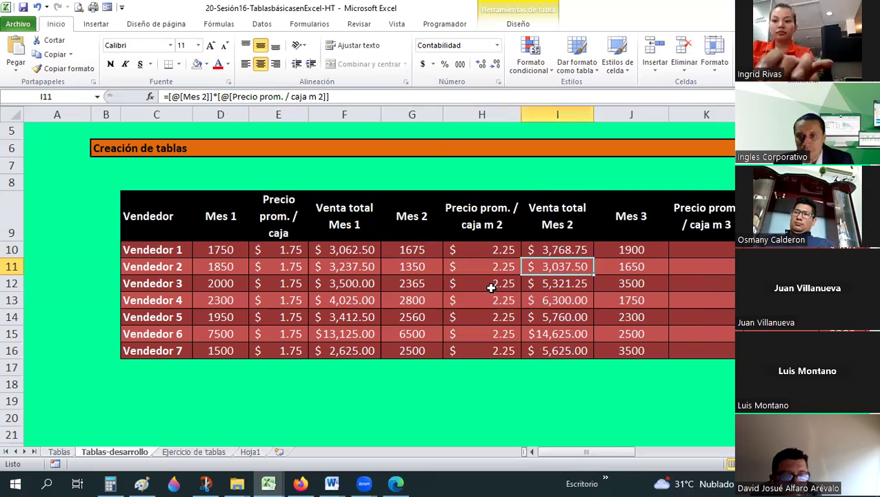
click(562, 249)
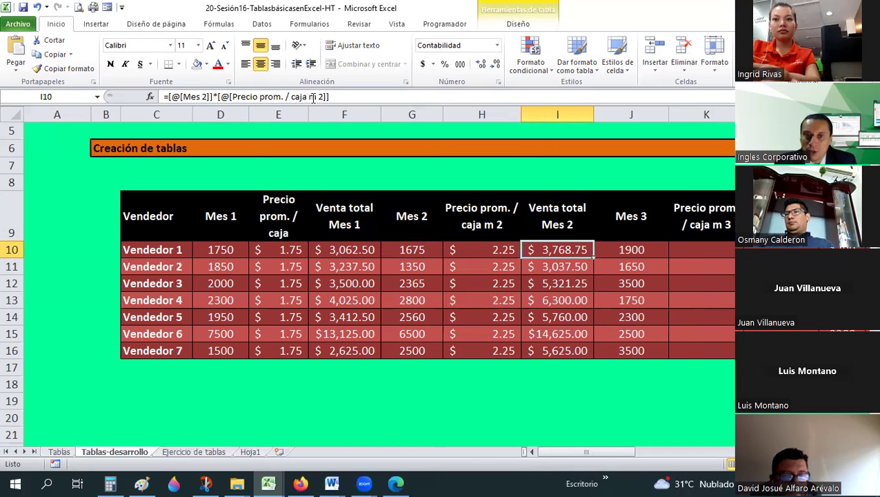
click(289, 225)
key(Right)
key(Right)
key(Right)
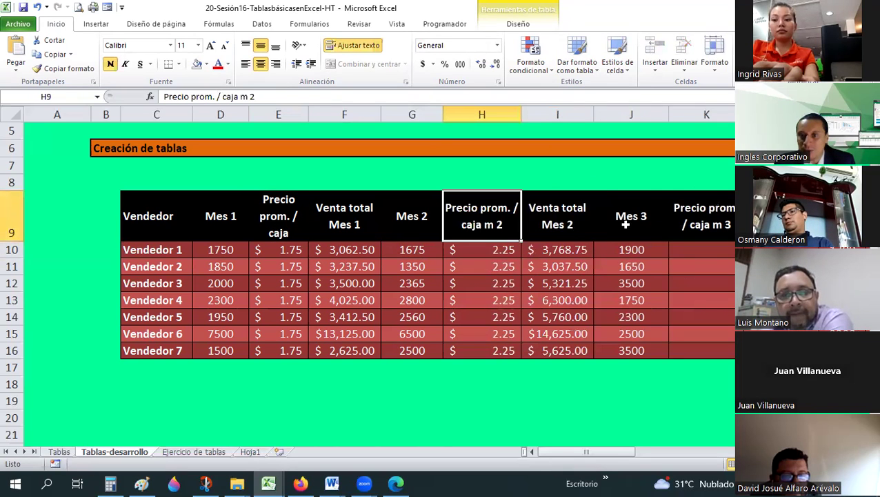
key(Right)
key(Right)
key(Right)
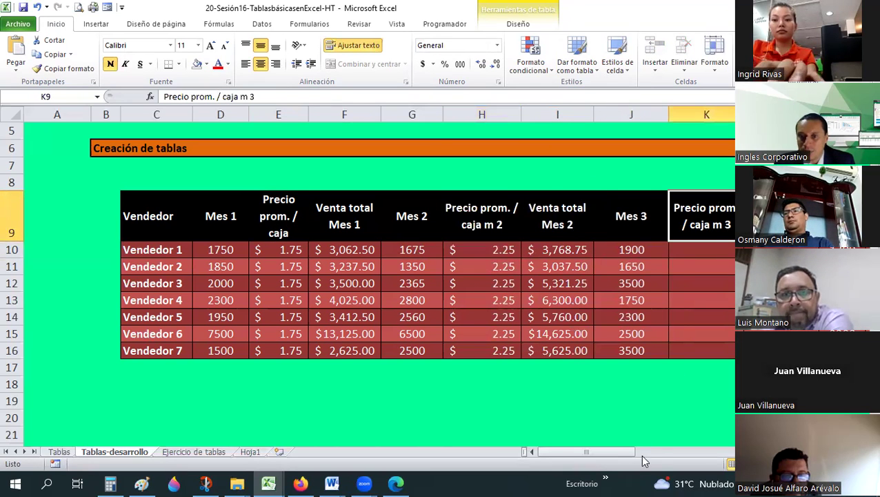
scroll(530, 327, right, 3)
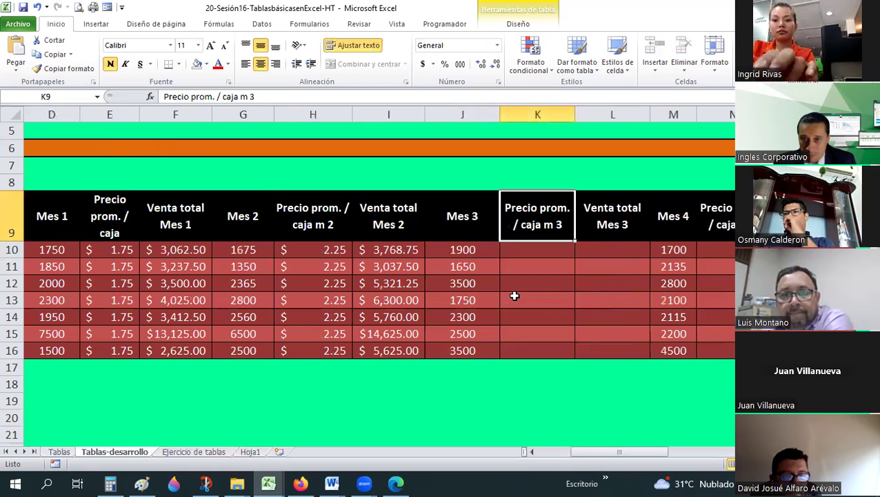
scroll(617, 293, down, 2)
scroll(638, 464, down, 2)
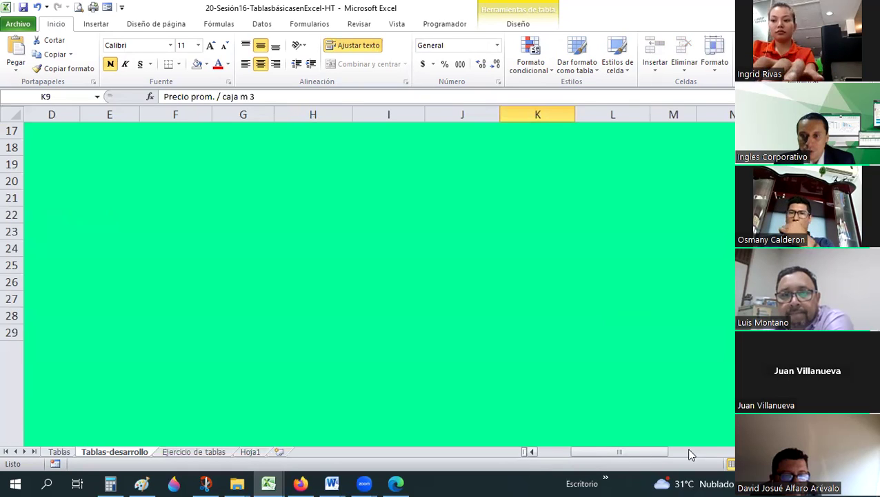
scroll(714, 355, right, 3)
scroll(716, 357, down, 3)
scroll(715, 358, right, 2)
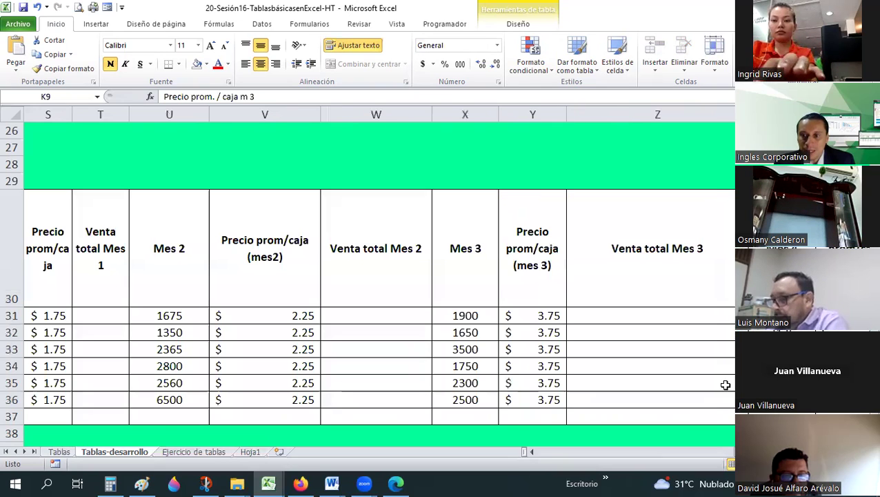
scroll(538, 276, right, 2)
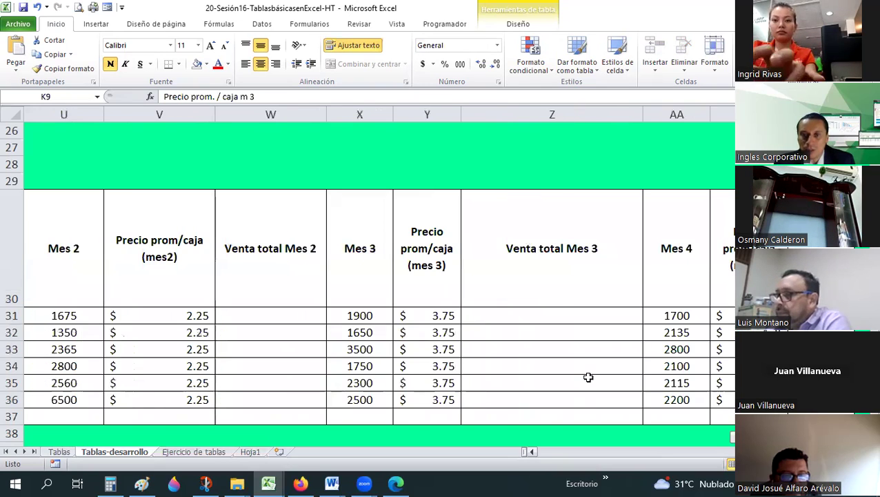
key(ctrl+BackSpace)
scroll(499, 203, down, 2)
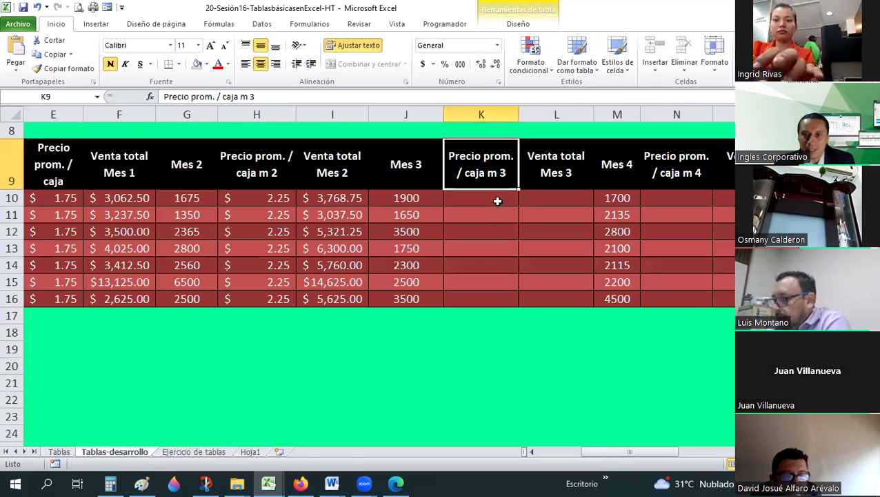
Step: Enter 3.75 in K10 and =+K10 in K11, undoing an attempted fill-down
click(500, 200)
text(3.75)
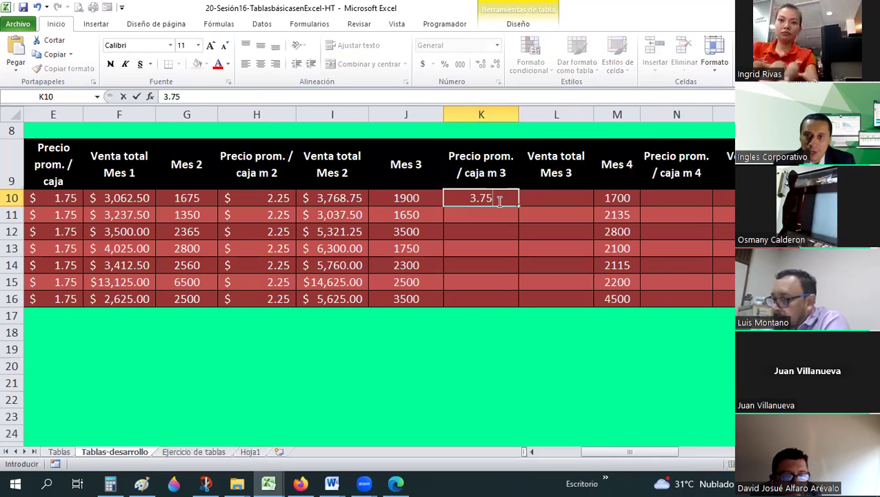
key(Return)
text(+)
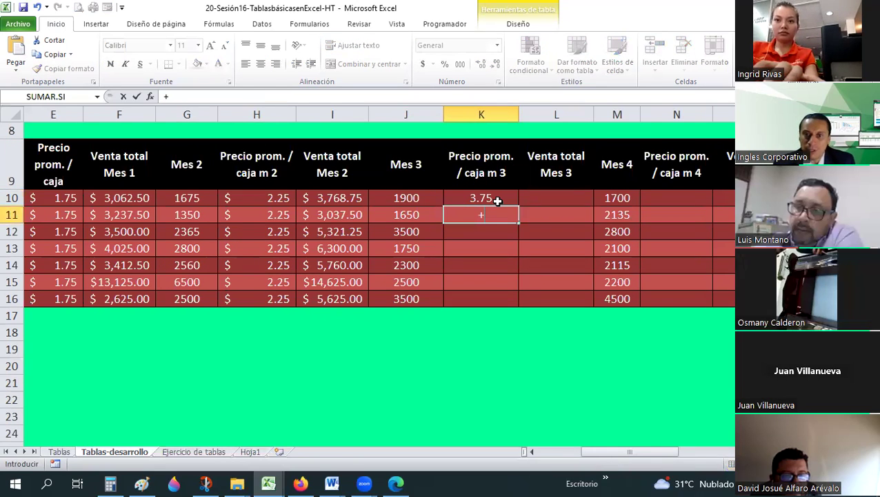
click(497, 199)
key(Return)
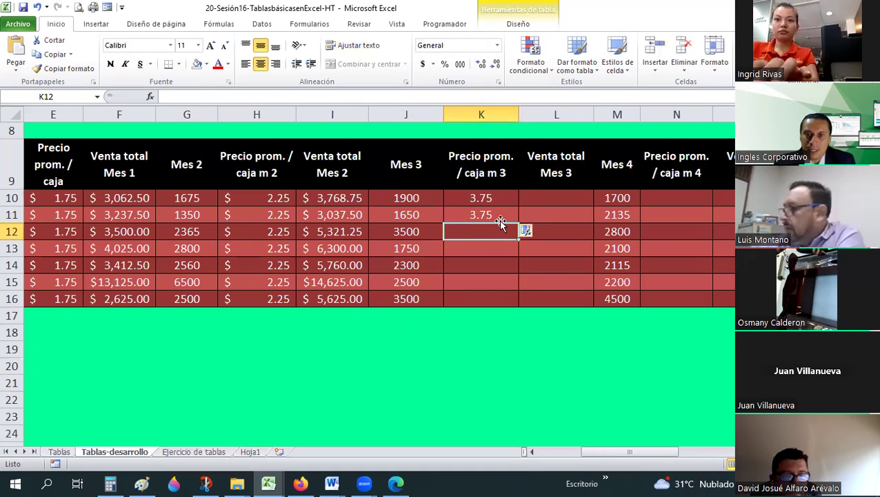
key(Up)
double_click(519, 223)
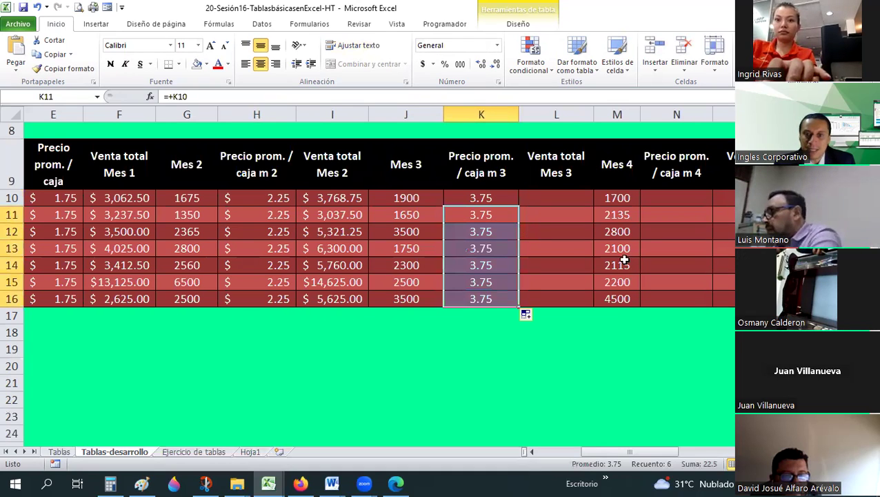
key(Down)
key(Down)
click(481, 215)
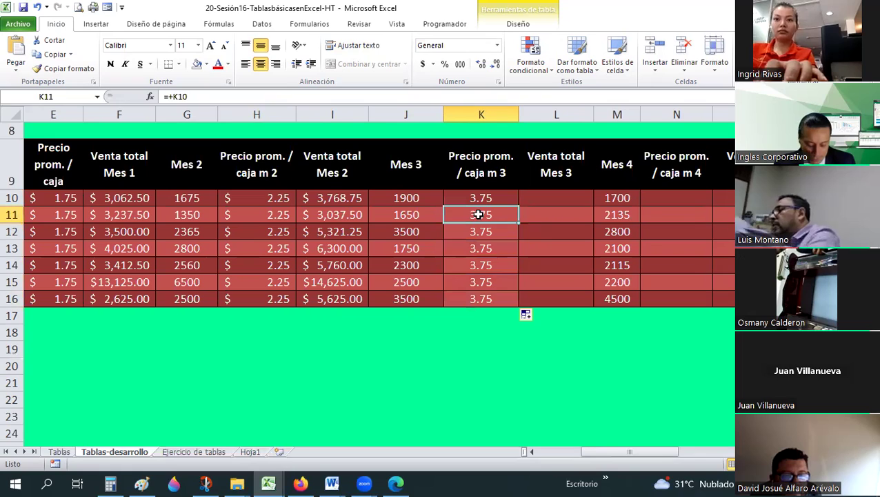
key(ctrl+z)
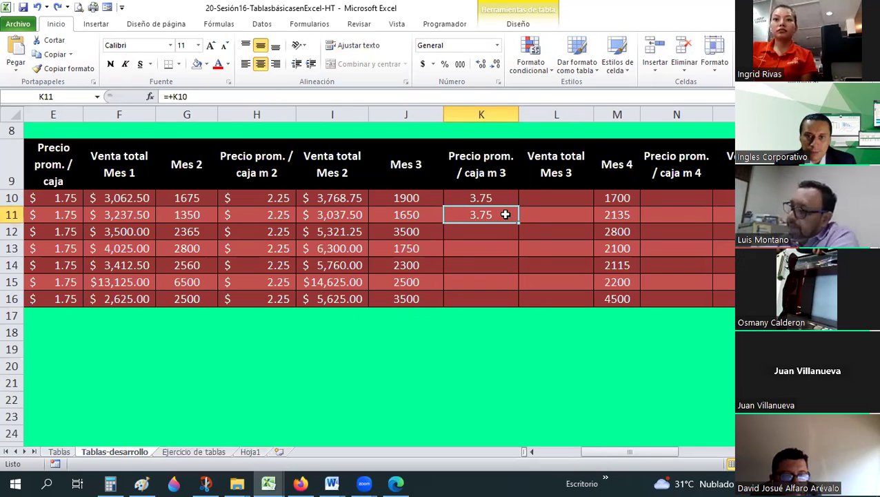
Step: Copy the K10:K11 prices and paste them down through K16
drag(480, 198, 481, 215)
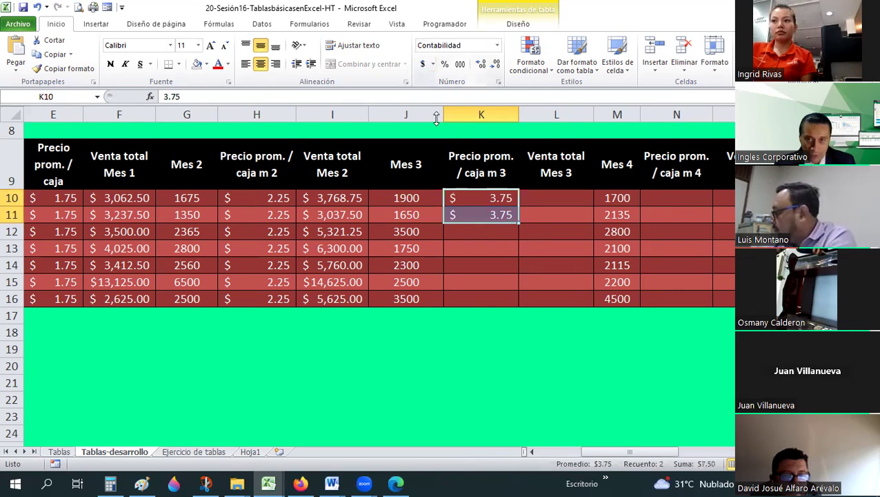
key(ctrl+c)
key(ctrl+v)
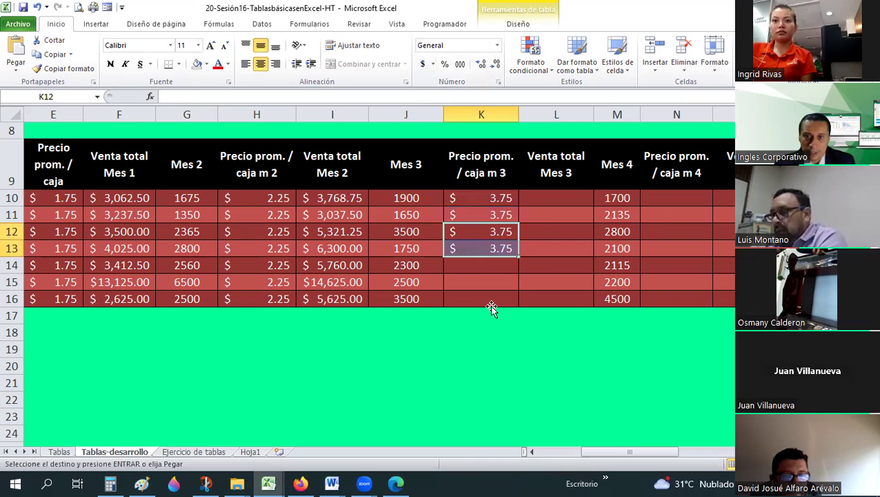
key(Down)
key(ctrl+v)
key(ctrl+a)
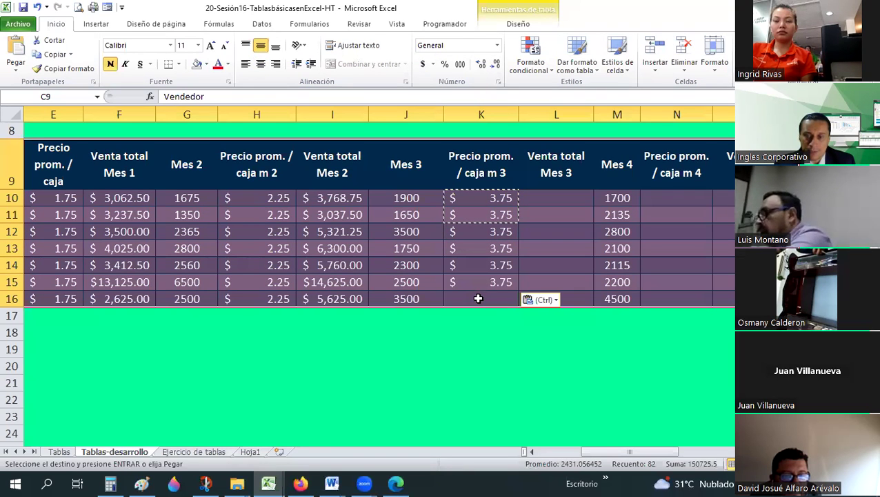
click(478, 298)
key(Return)
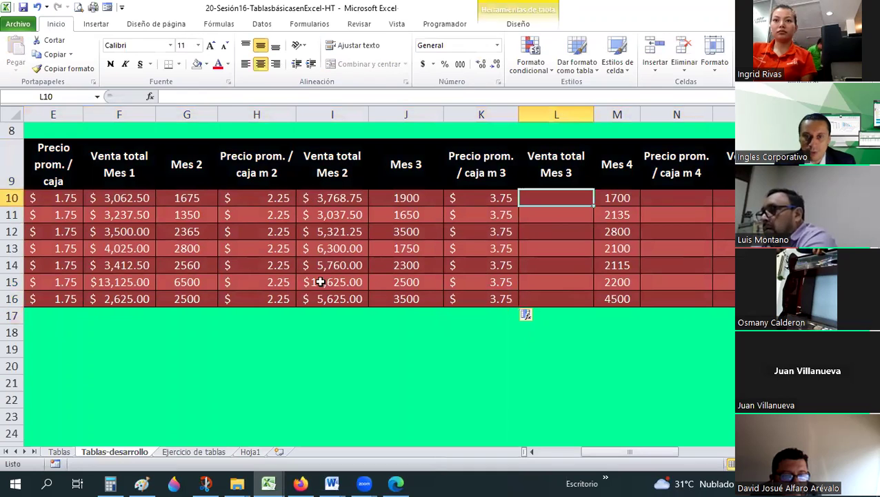
Step: Copy the Venta total Mes 2 formulas into the Venta total Mes 3 column
drag(315, 196, 325, 299)
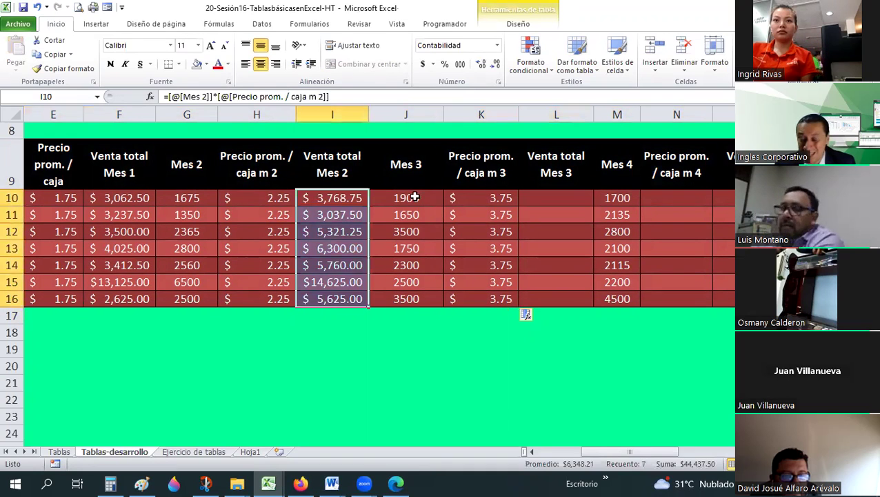
key(ctrl+c)
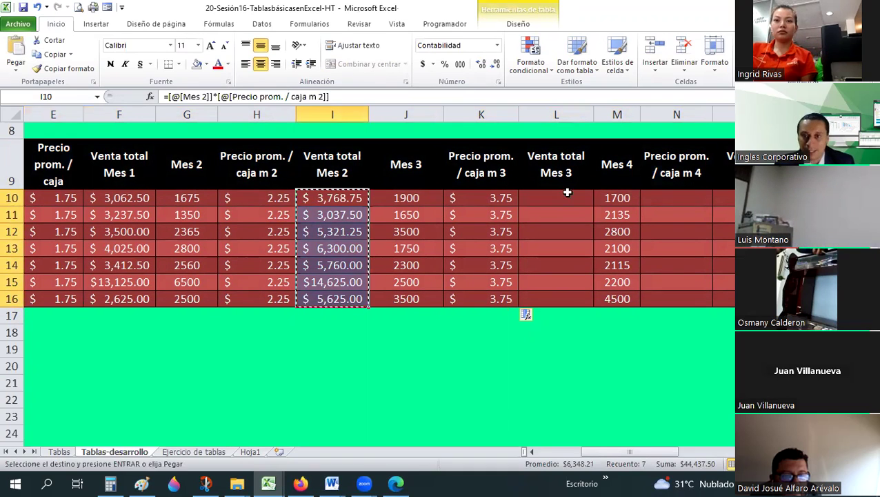
click(568, 193)
key(ctrl+v)
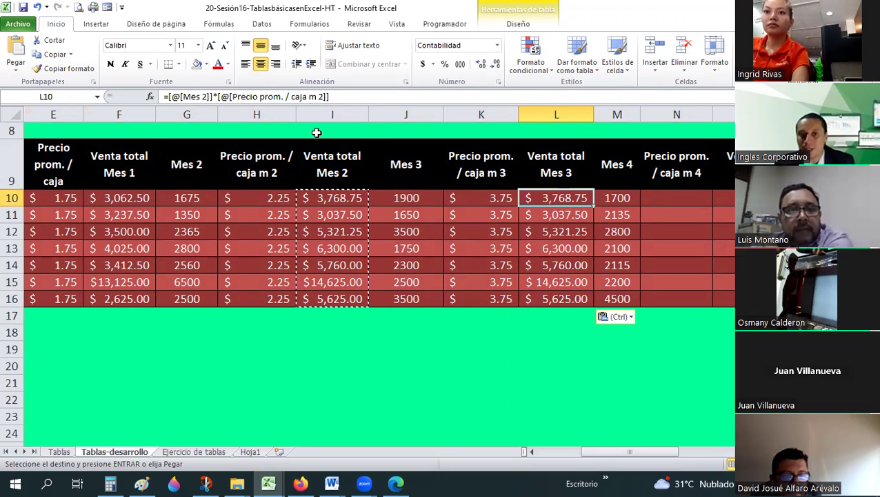
Step: Change the pasted formula to Mes 3 and Precio prom. / caja m 3, then review the totals
click(202, 97)
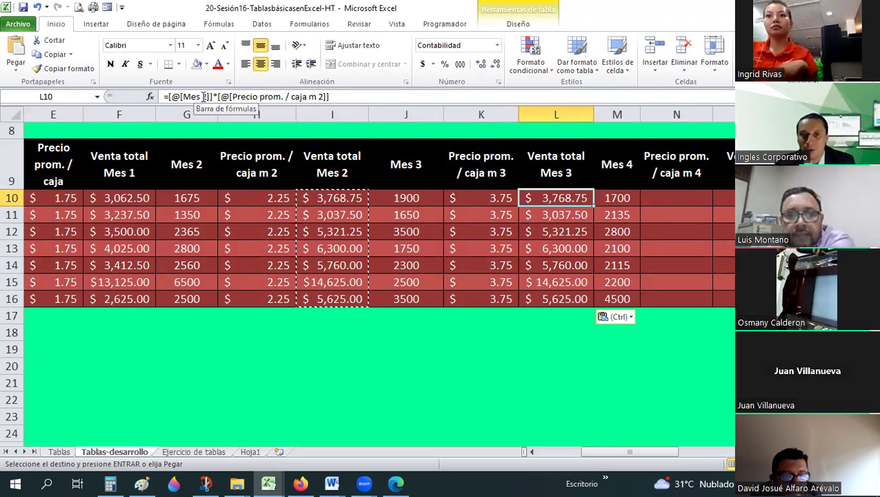
double_click(204, 97)
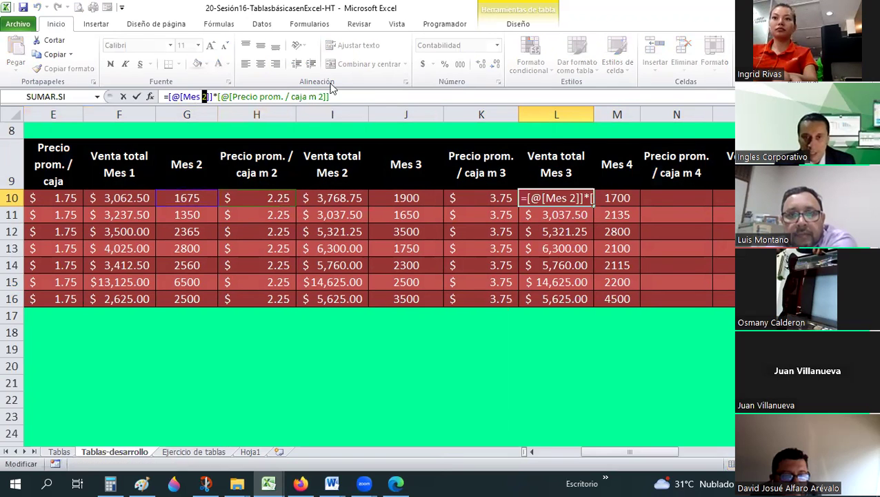
text(3)
double_click(322, 96)
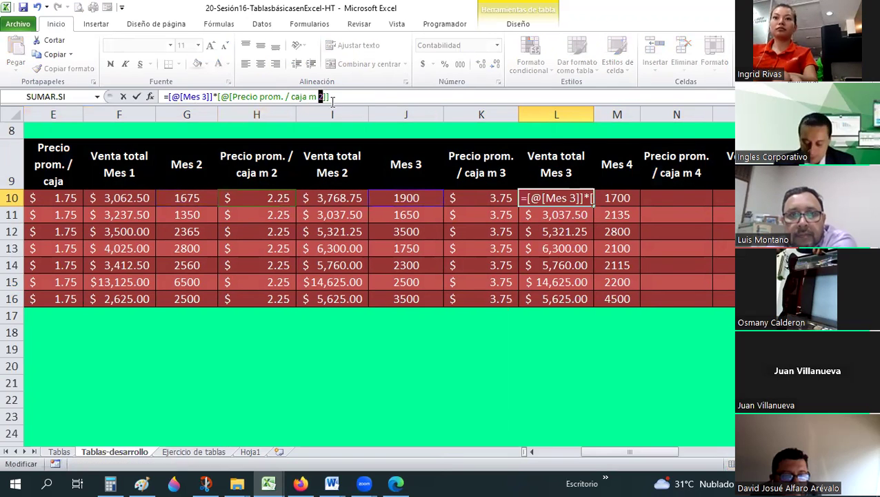
text(3)
key(Return)
click(605, 287)
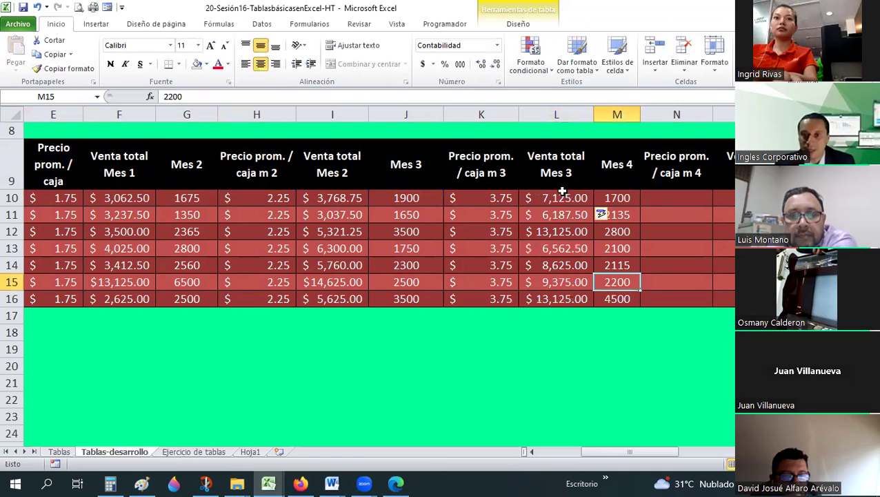
click(563, 200)
click(561, 233)
click(557, 302)
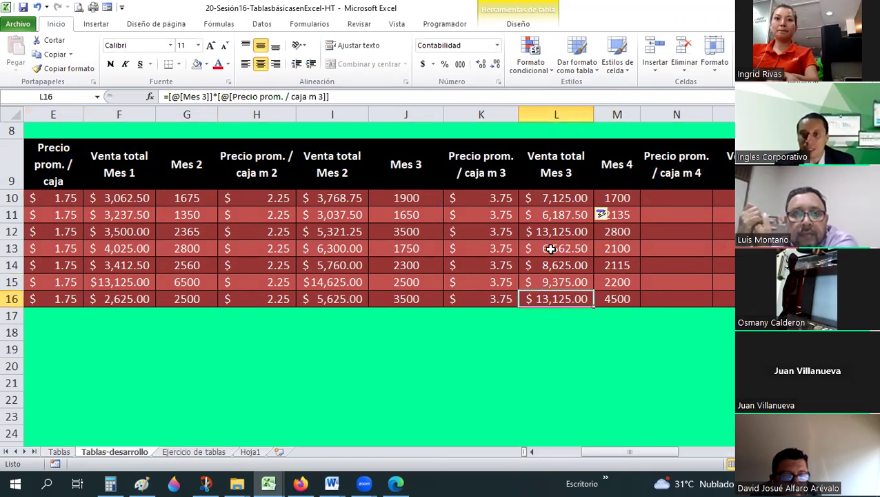
click(554, 248)
click(553, 198)
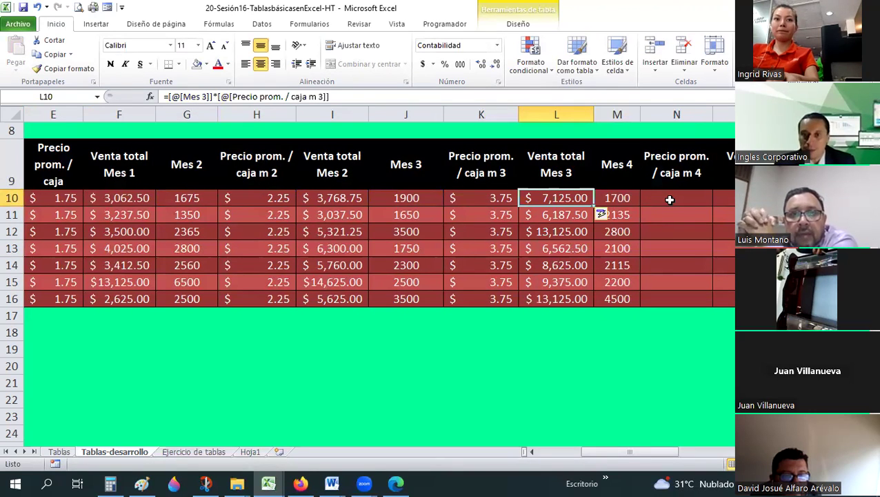
Step: Enter 4.25 in N10 and =+N10 in N11, undoing the automatic column fill
click(670, 200)
text(4.25)
key(Return)
text(4.2)
key(BackSpace)
key(BackSpace)
key(BackSpace)
text(+)
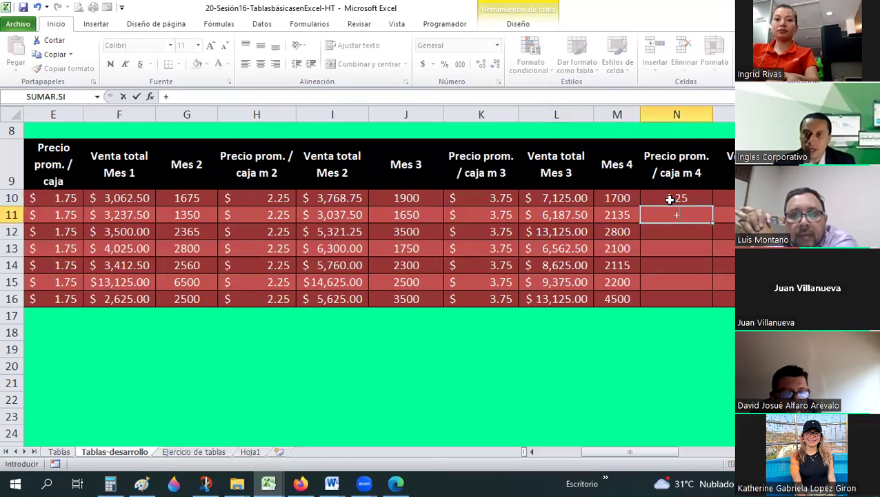
click(669, 199)
key(Return)
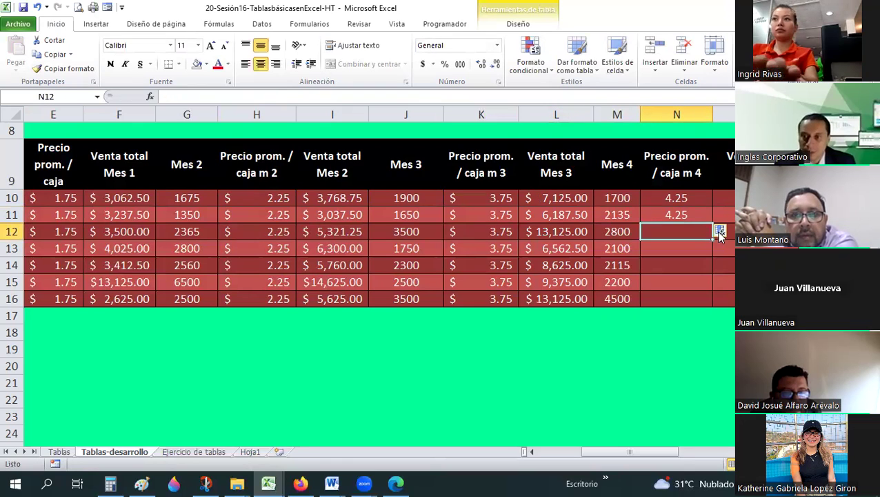
click(722, 232)
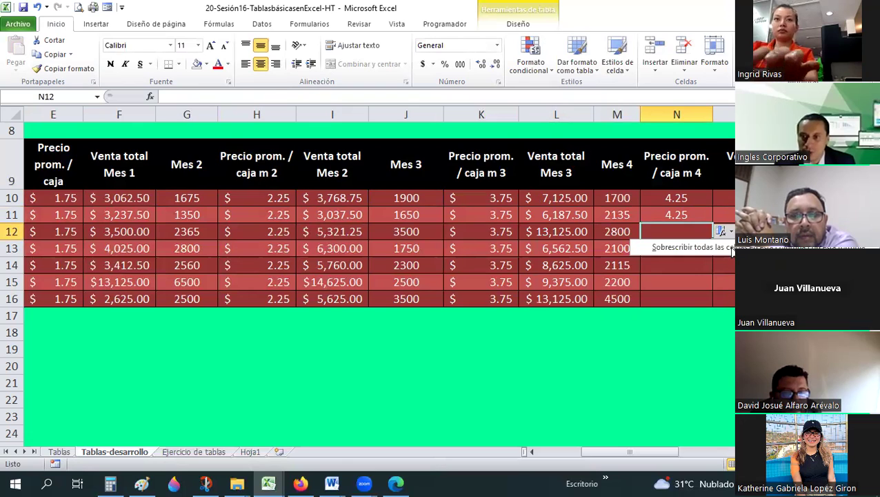
click(690, 245)
click(681, 199)
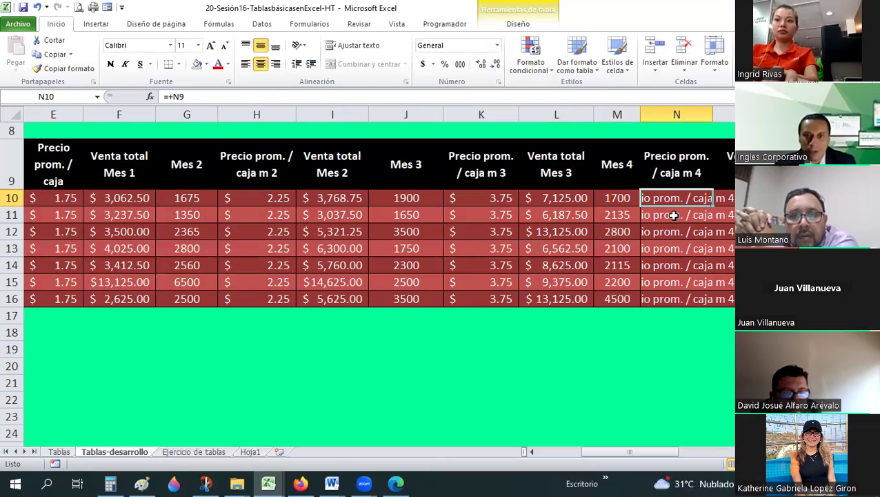
key(ctrl+z)
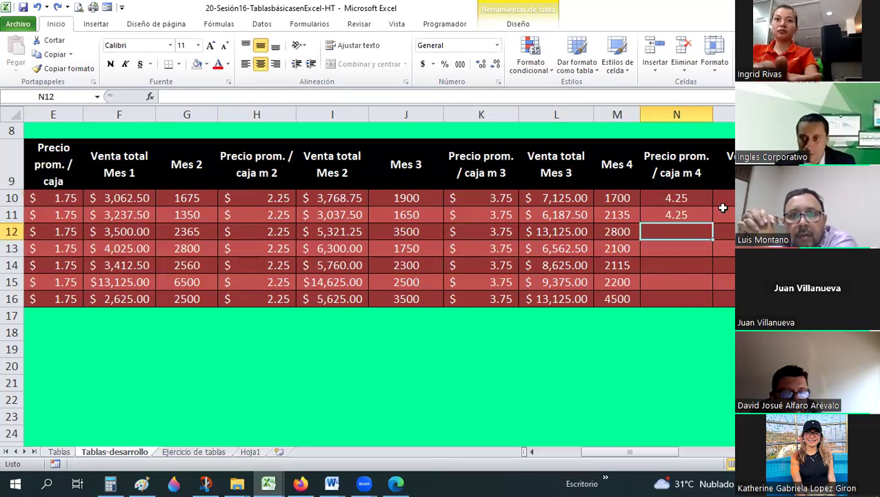
Step: Paste N11's price formula into N12:N16 and format the prices as dollar amounts
click(698, 216)
key(ctrl+c)
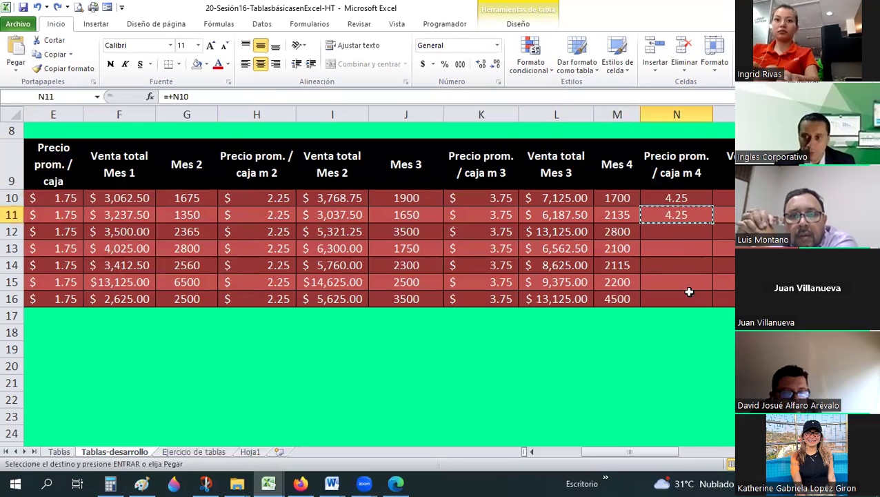
drag(679, 232, 680, 299)
right_click(690, 194)
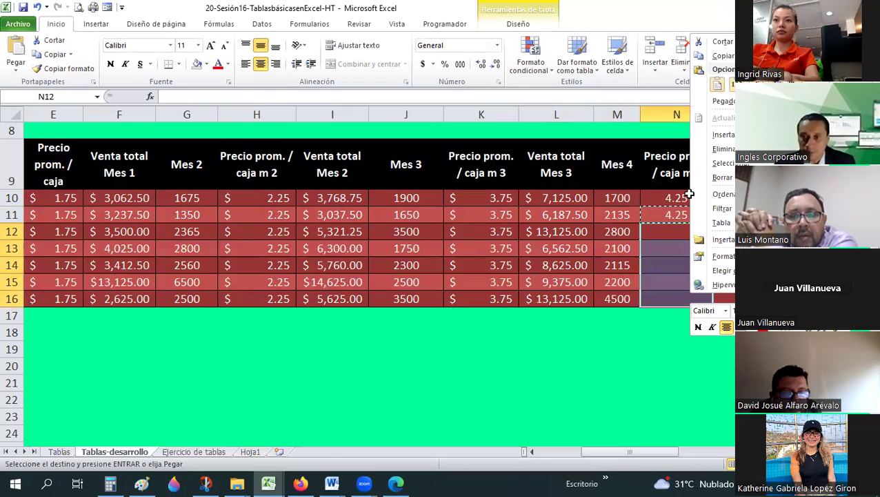
click(718, 84)
click(426, 67)
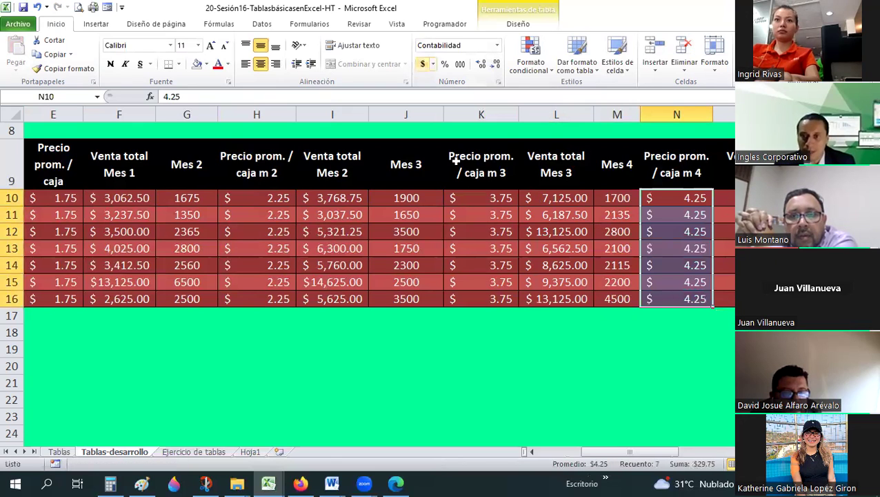
drag(559, 198, 564, 299)
Step: Copy the Mes 3 totals into column O and change both references to Mes 4
key(ctrl+c)
key(Right)
key(Right)
key(Right)
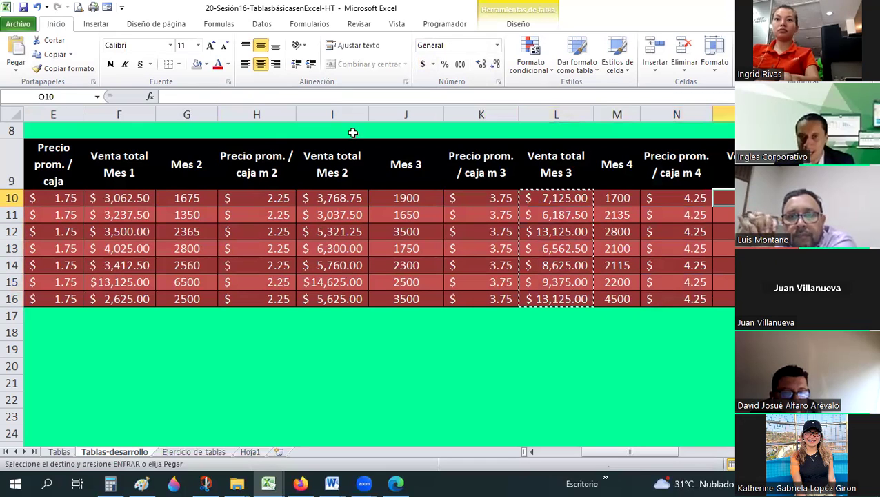
click(207, 99)
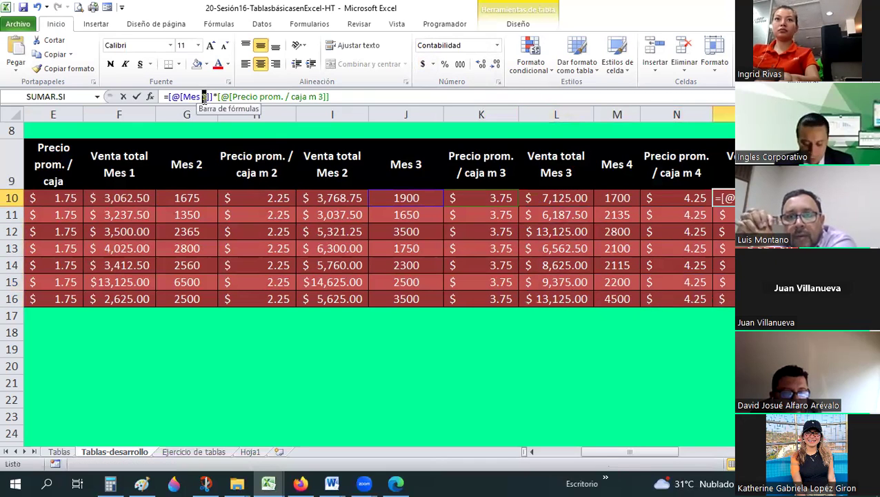
key(BackSpace)
text(4)
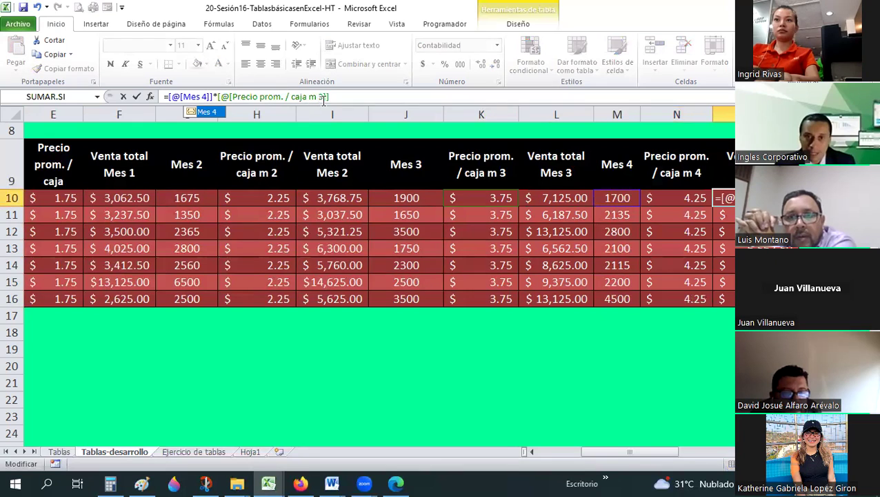
click(325, 99)
key(BackSpace)
text(4)
key(Return)
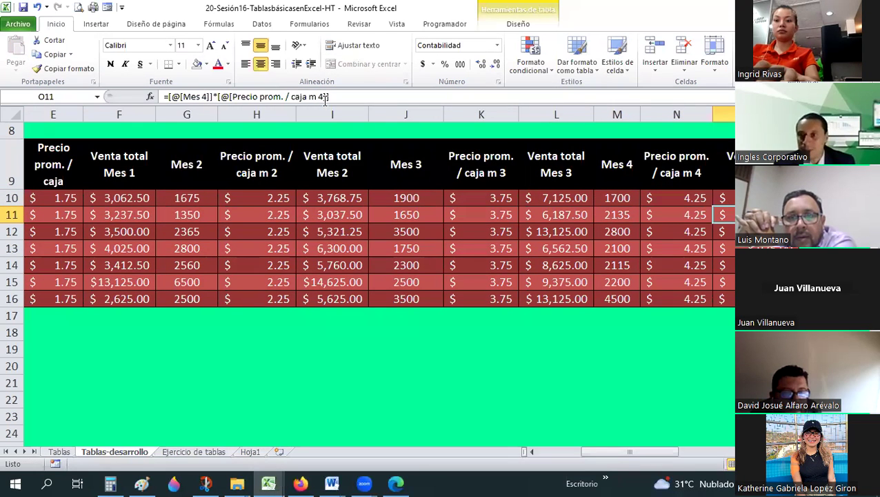
Step: Check the Venta total Mes 4 results in each vendor row, O10 through O16
key(ctrl+Down)
key(Up)
key(Up)
key(Up)
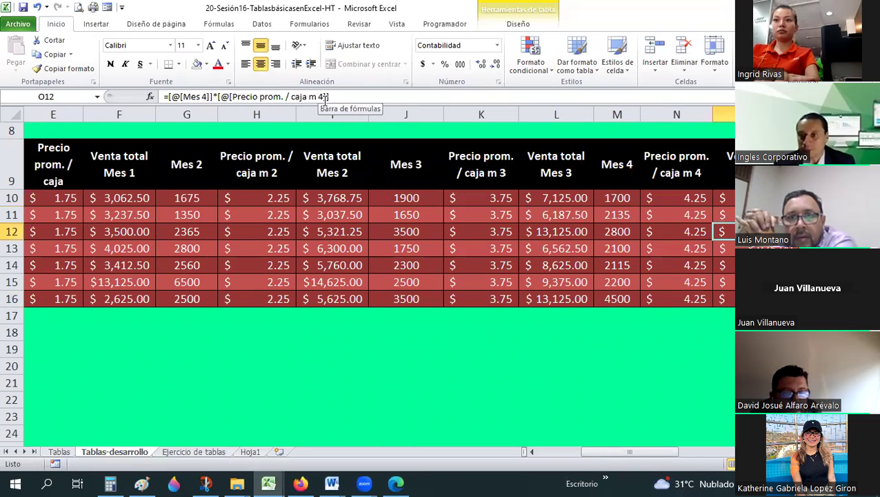
key(Down)
key(Up)
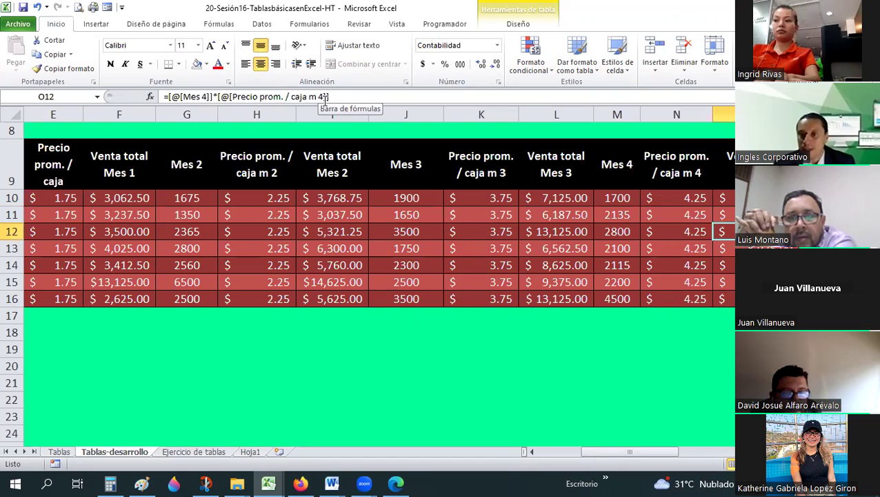
key(Up)
key(Up)
key(Down)
key(Down)
key(Down)
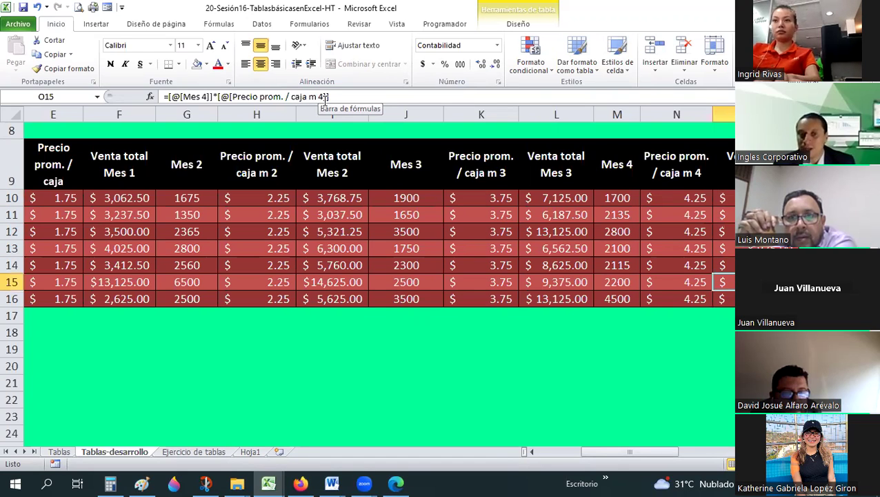
key(Down)
key(Left)
key(Left)
key(Left)
key(Left)
key(Left)
key(Left)
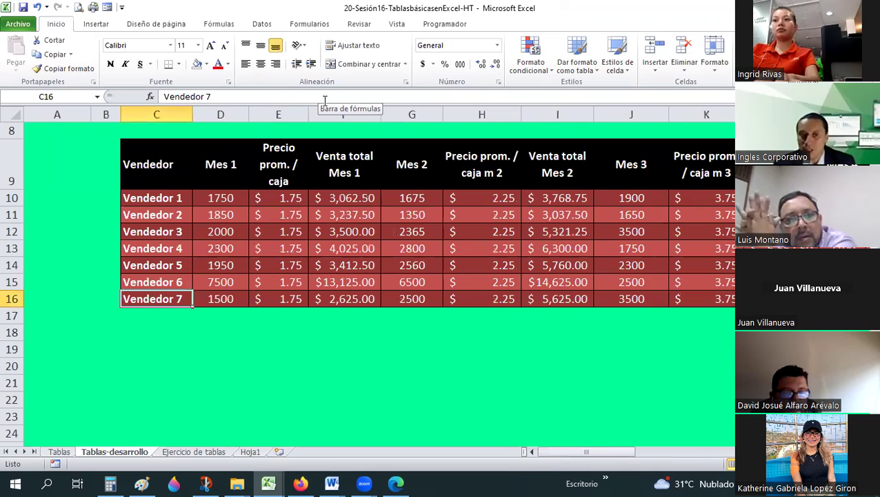
key(Right)
key(Right)
key(Right)
key(Right)
key(Right)
key(Right)
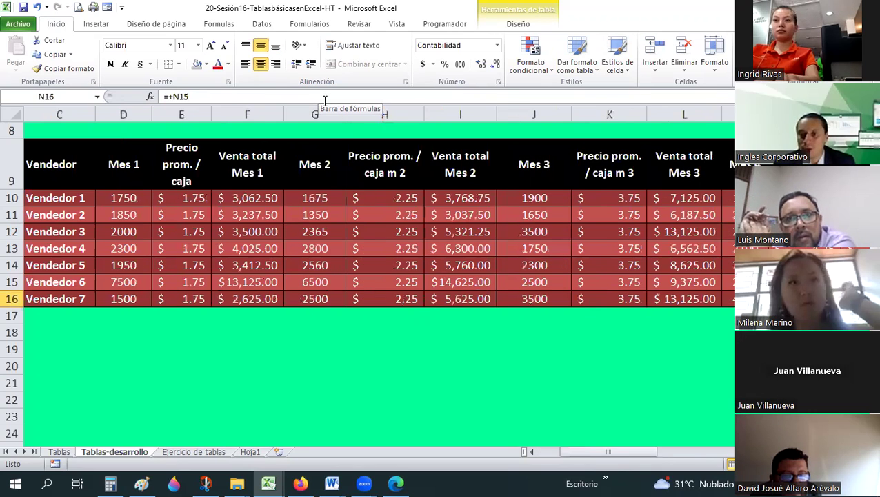
key(Right)
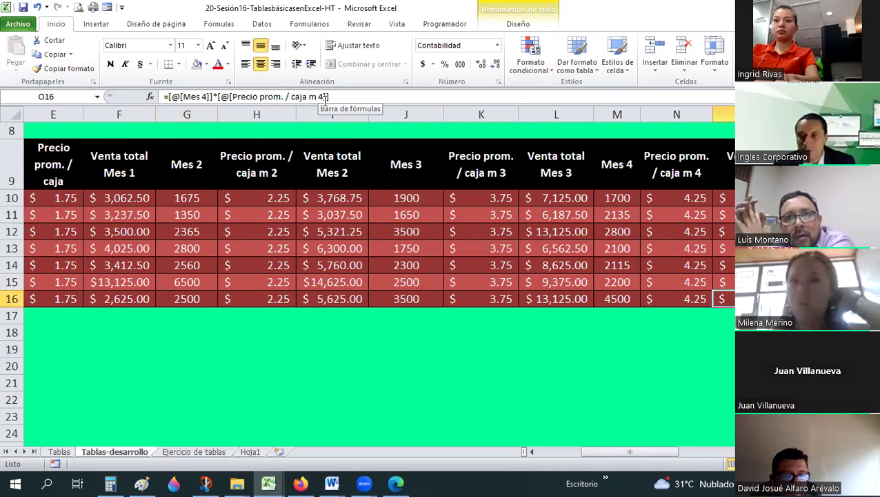
Step: Add table row 17 and copy the vendor name from C16 into C17
key(Tab)
key(Left)
key(Left)
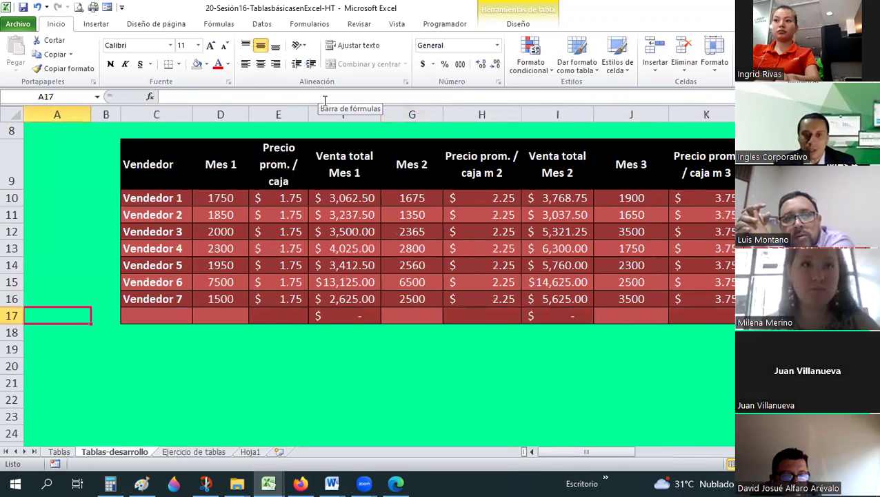
key(Right)
key(Right)
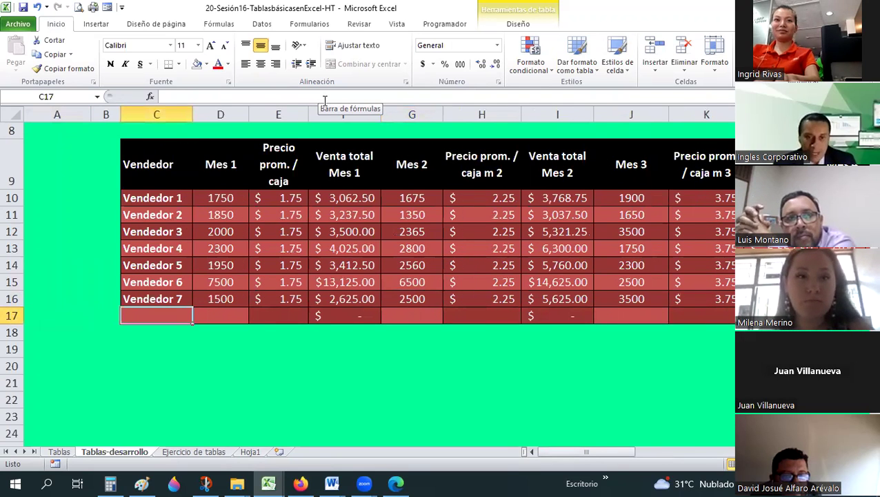
key(Up)
key(ctrl+c)
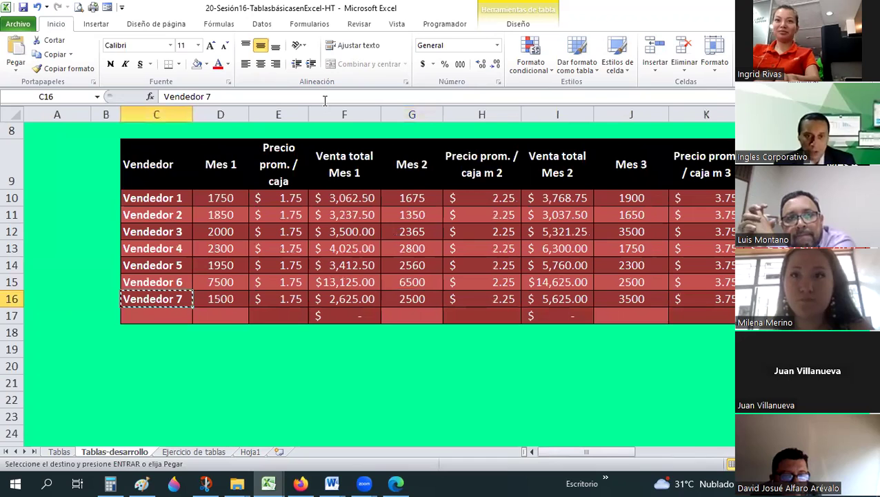
key(Down)
key(ctrl+v)
key(Escape)
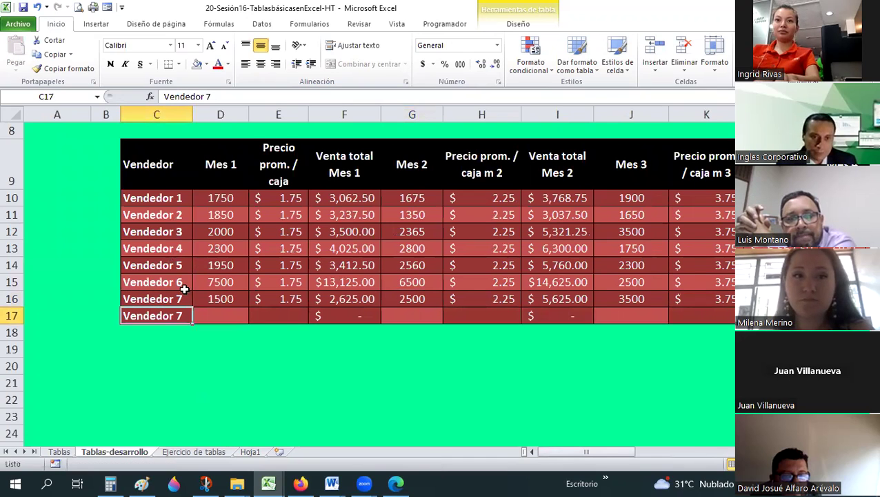
key(Up)
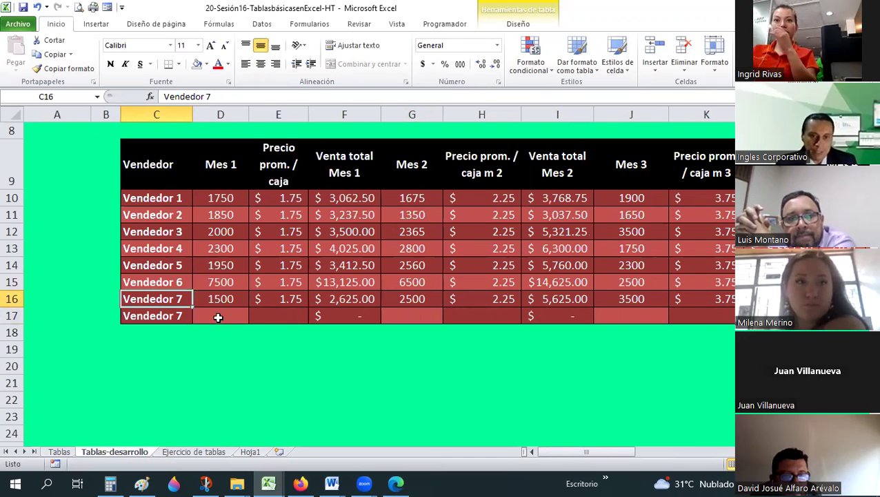
Step: Enter Mes 1 quantity 2500 at 1.75 and Mes 2 quantity 2600 at 2.25
click(220, 317)
text(250)
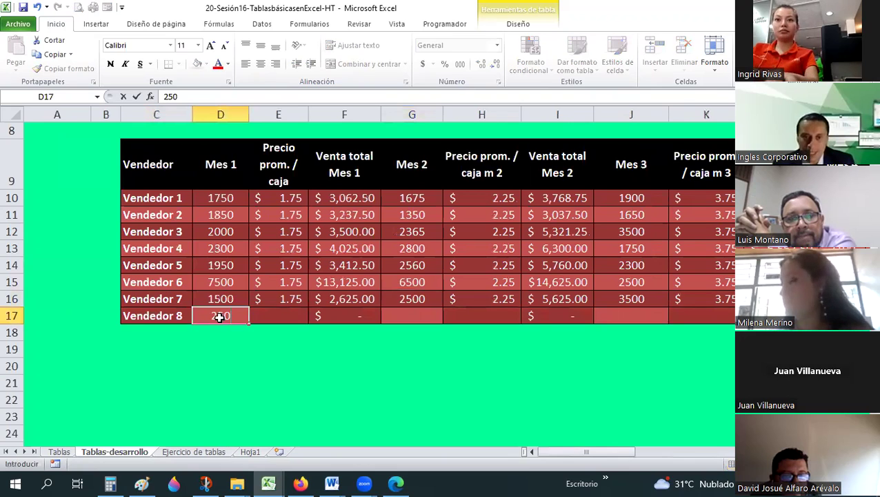
text(0)
key(Tab)
text(1.7)
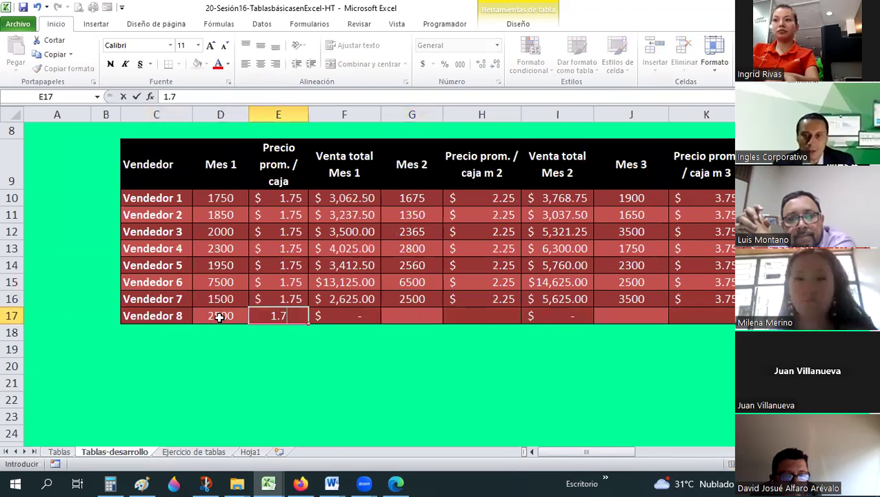
text(5)
key(Tab)
key(Tab)
text(2)
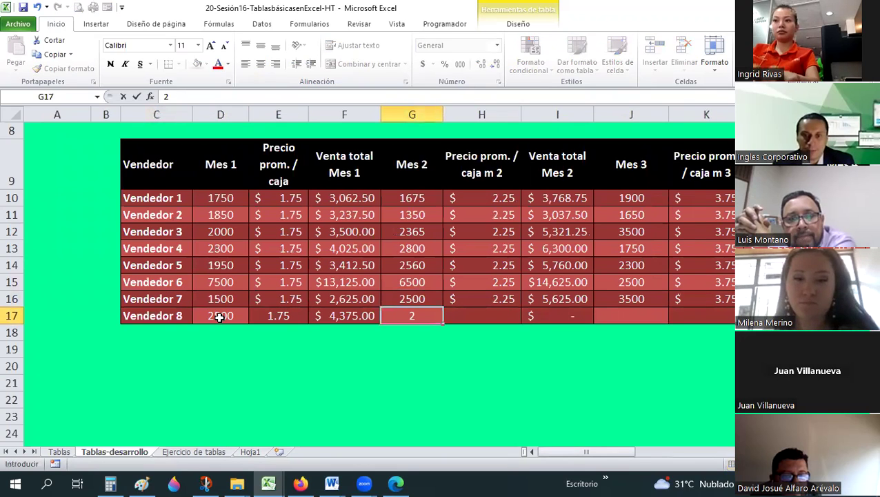
text(600)
key(Tab)
text(2.25)
key(Tab)
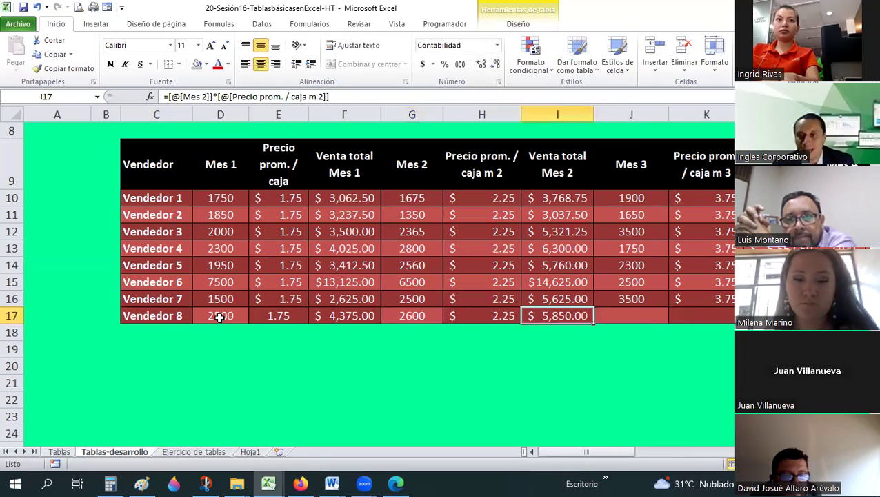
key(Tab)
key(Tab)
key(Tab)
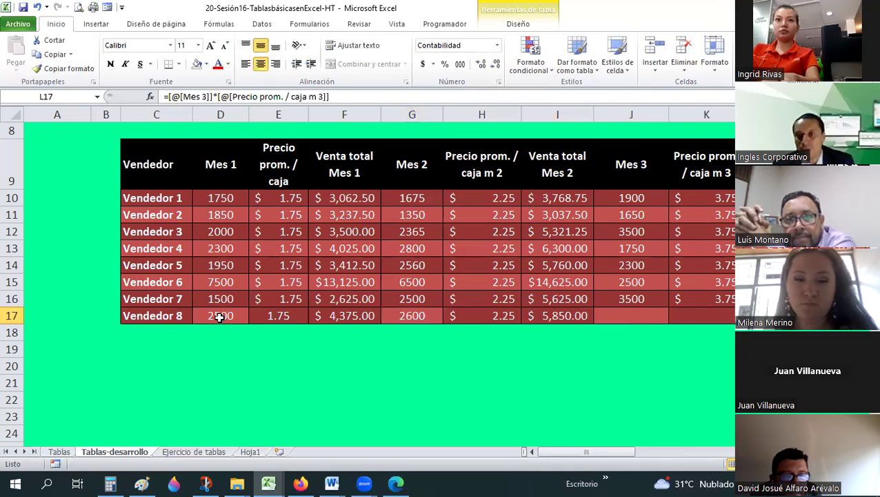
Step: Enter Mes 3 quantity 3600 at 3.75 and Mes 4 quantity 4800
key(Left)
key(Left)
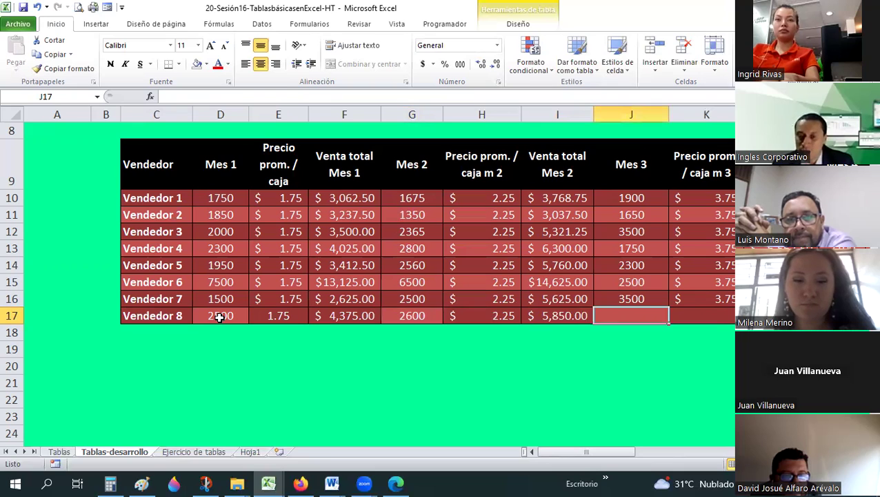
text(36)
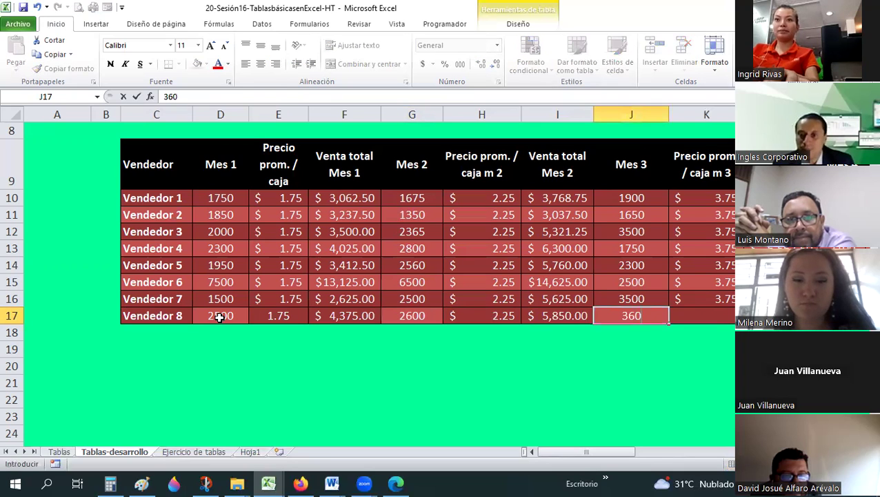
text(0)
key(Tab)
text(3.75)
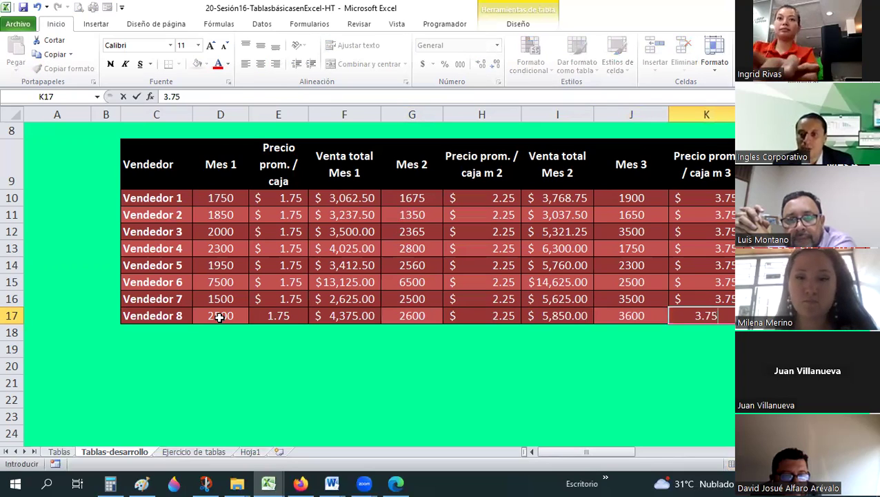
key(Tab)
key(Tab)
key(Tab)
key(shift+Tab)
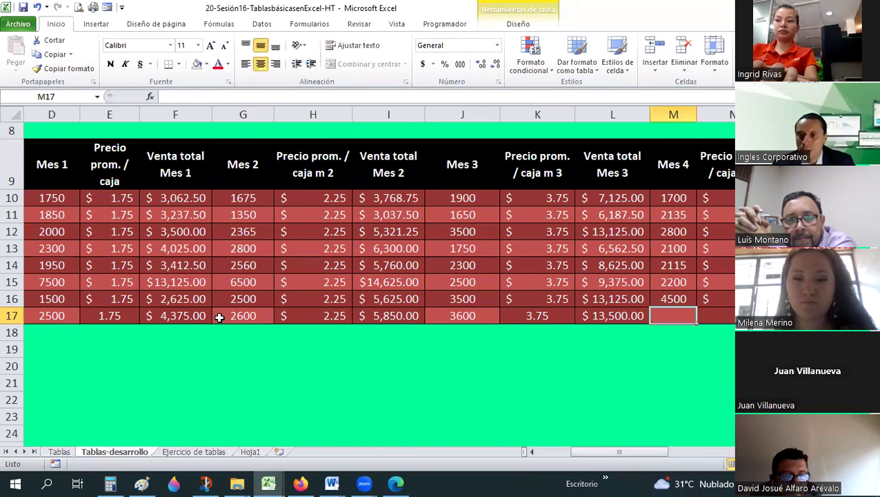
text(4800)
key(Tab)
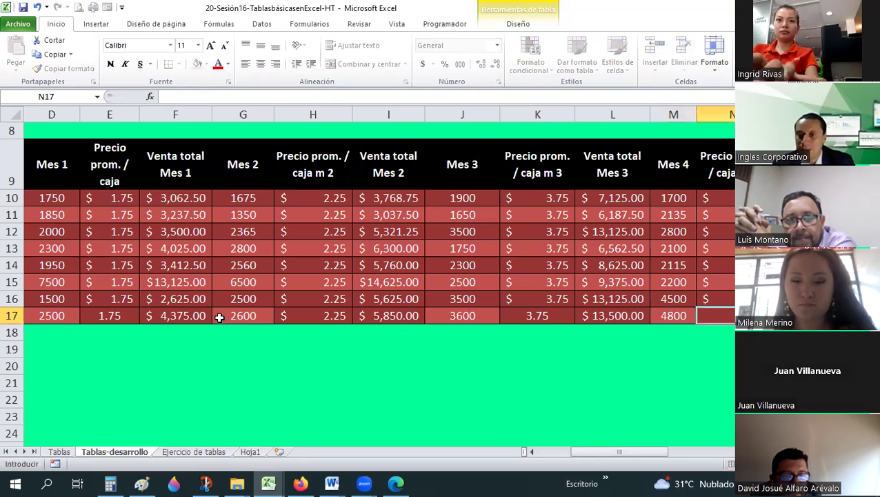
key(Down)
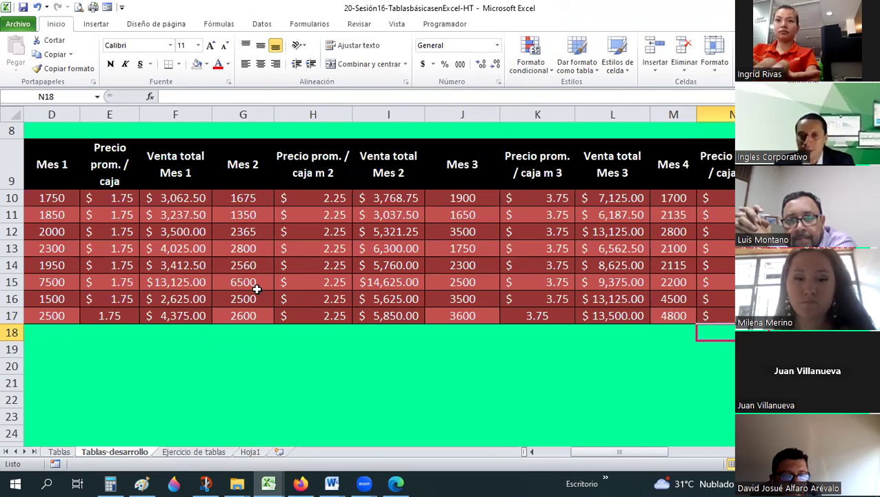
Step: Copy row 15's formatting onto the Vendedor 8 row with Format Painter
drag(51, 267, 81, 282)
key(shift+Down)
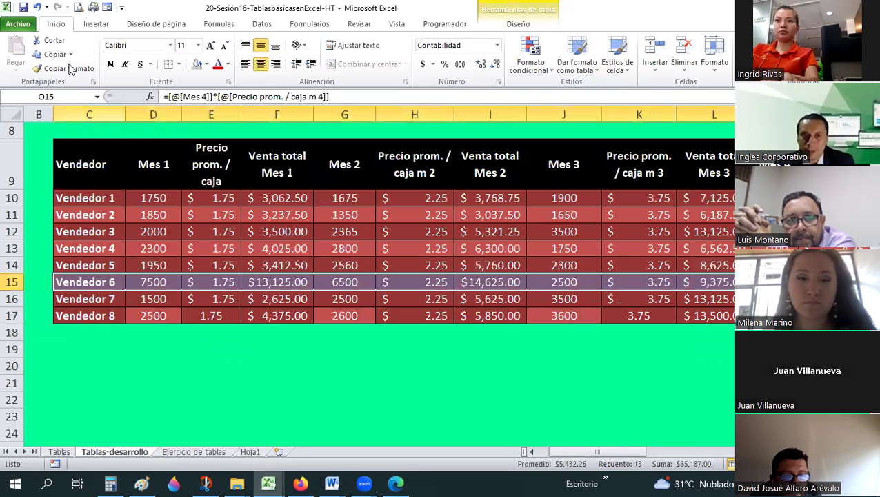
click(86, 315)
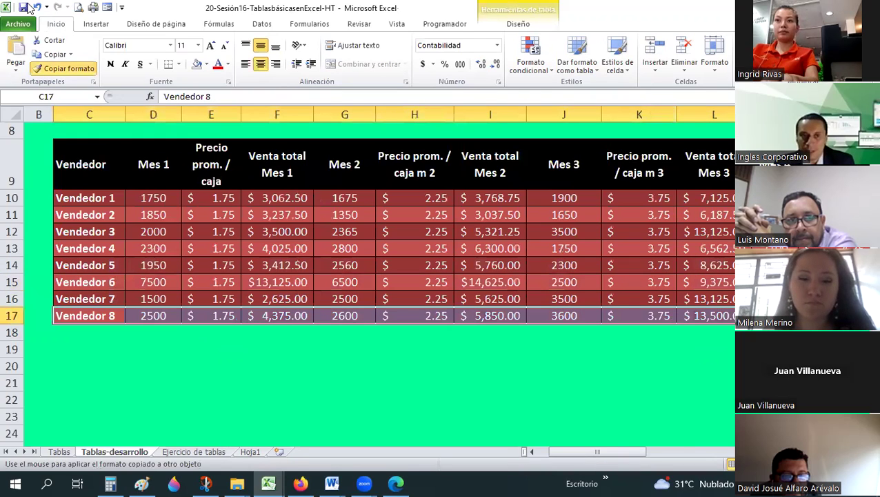
Step: Save the workbook and deselect the table
click(24, 9)
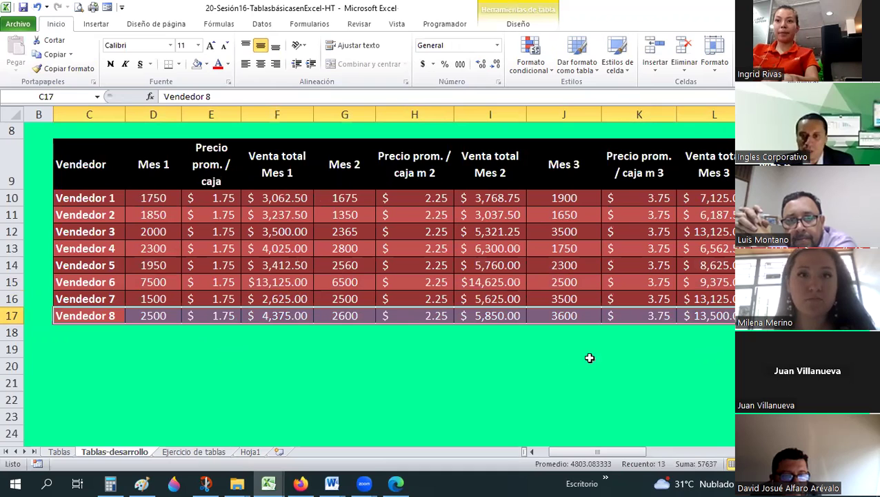
click(566, 367)
click(690, 454)
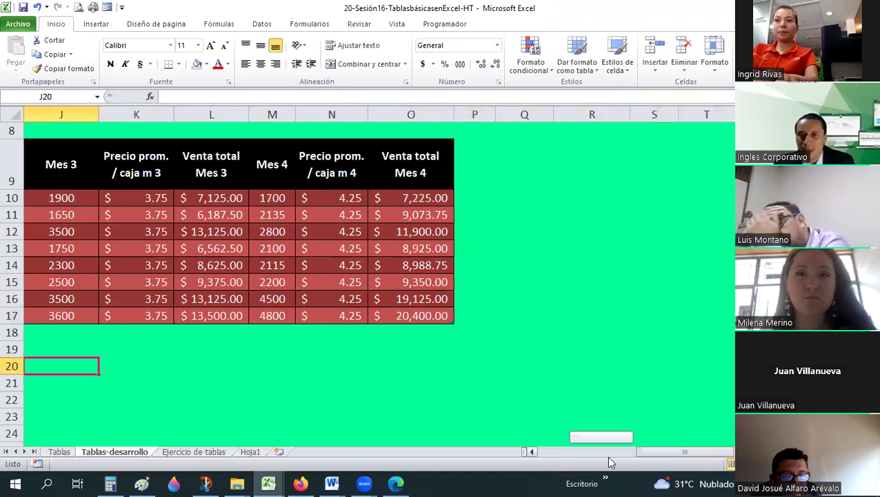
drag(555, 452, 543, 452)
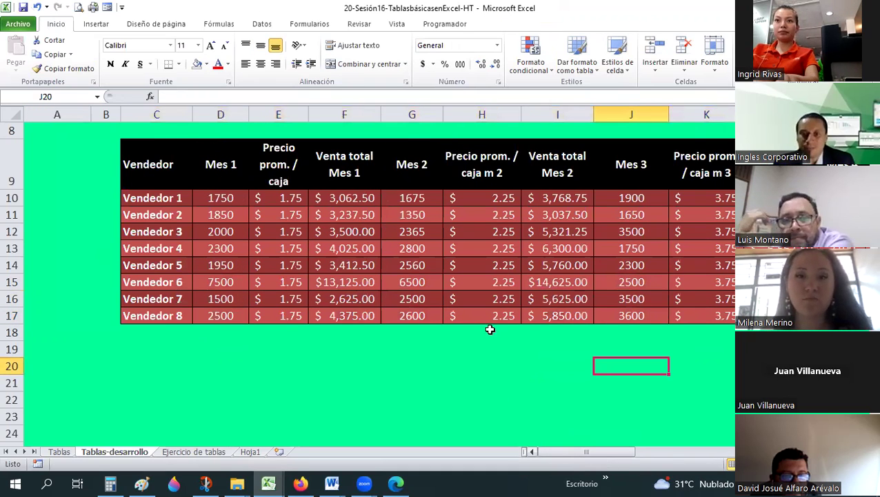
ctrl+scroll(632, 415, down, 1)
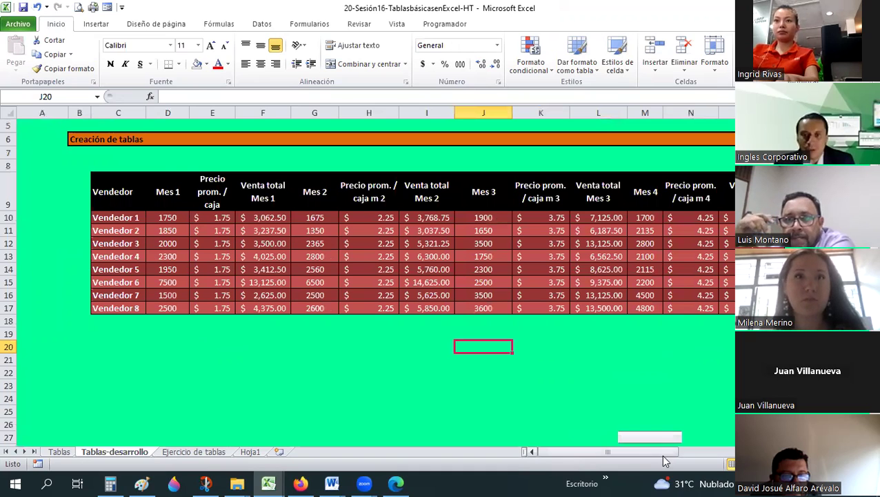
drag(659, 457, 670, 456)
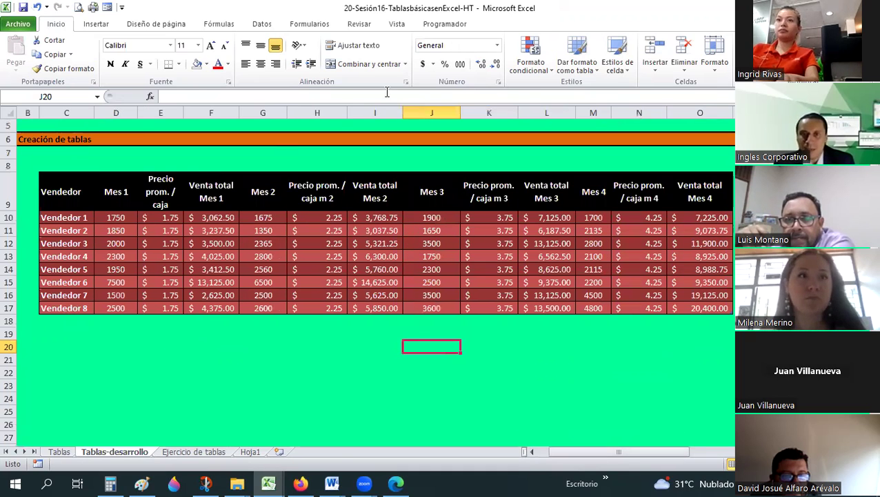
Step: Turn on the Total Row beneath the sales table
click(66, 308)
click(519, 23)
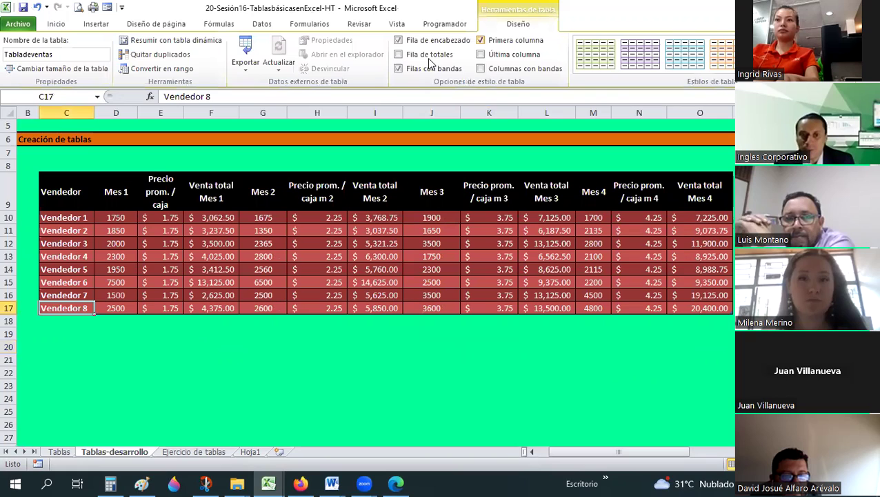
key(ctrl+shift+t)
click(160, 346)
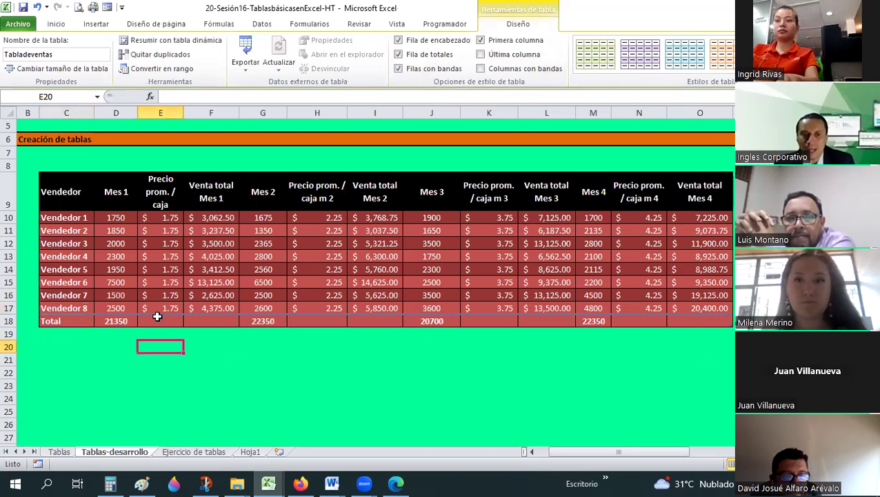
drag(66, 321, 713, 323)
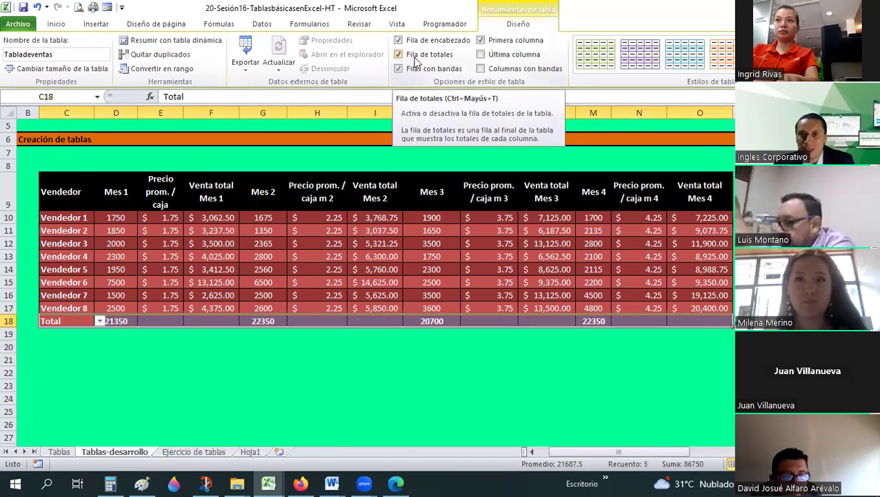
click(262, 295)
Step: Set the Venta total Mes 1 total to Suma after trying count options
click(214, 322)
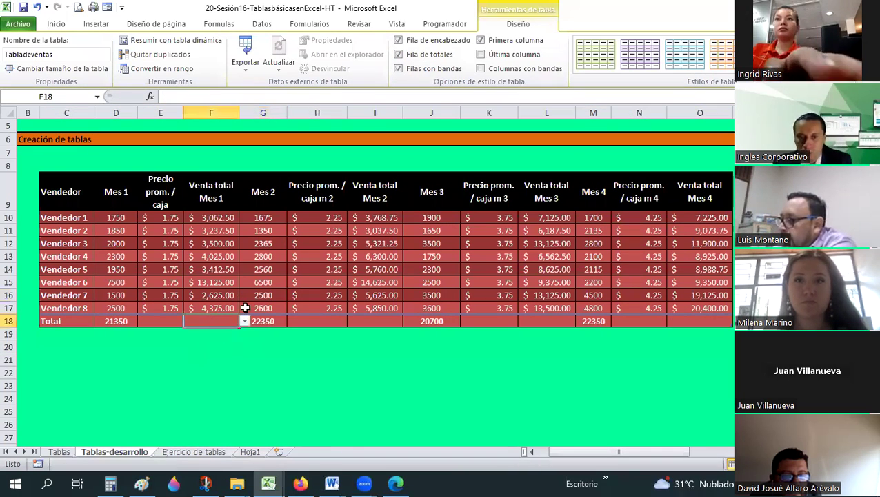
click(244, 322)
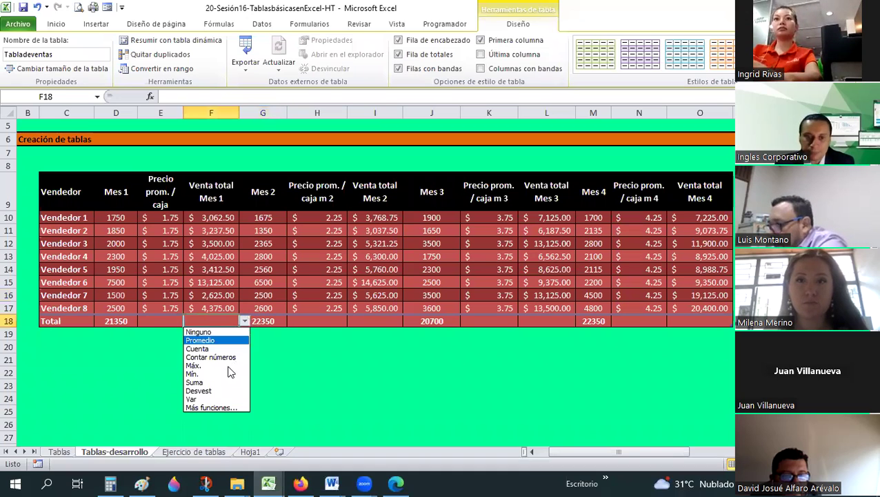
click(231, 362)
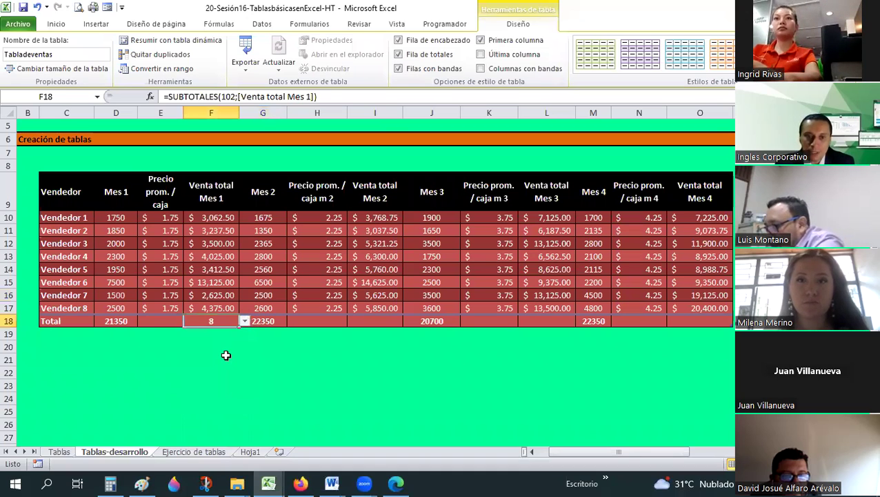
click(244, 321)
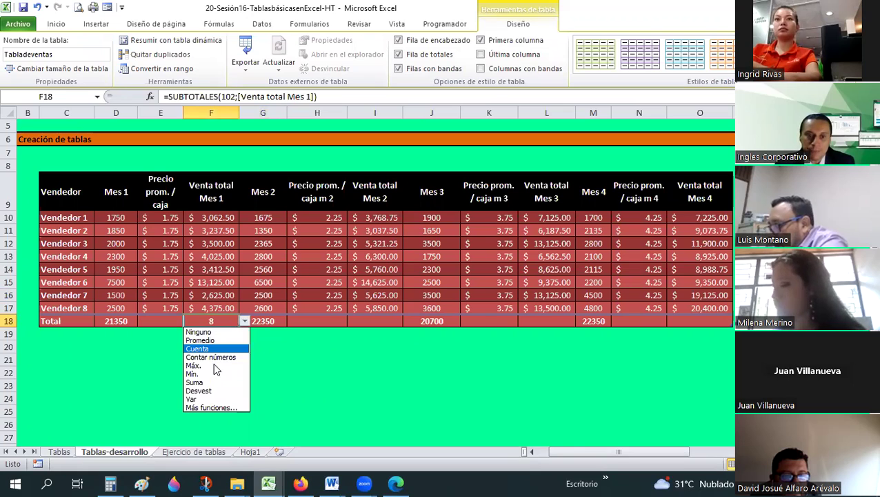
click(212, 349)
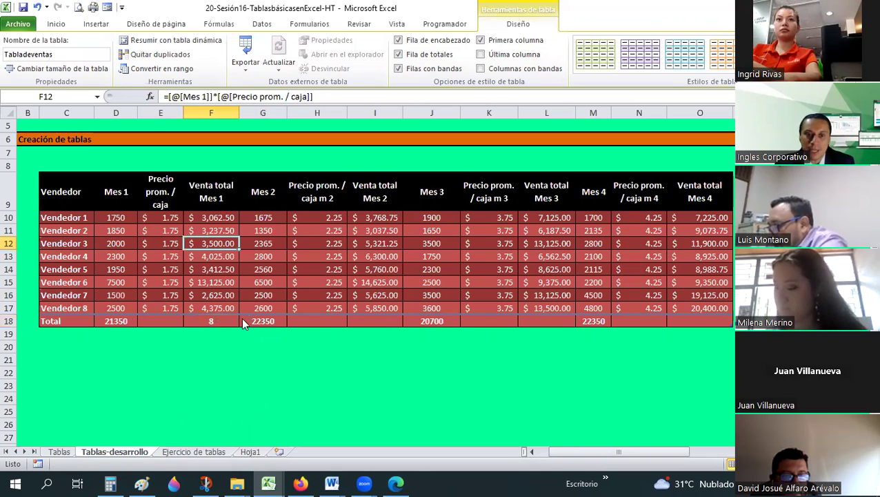
click(244, 321)
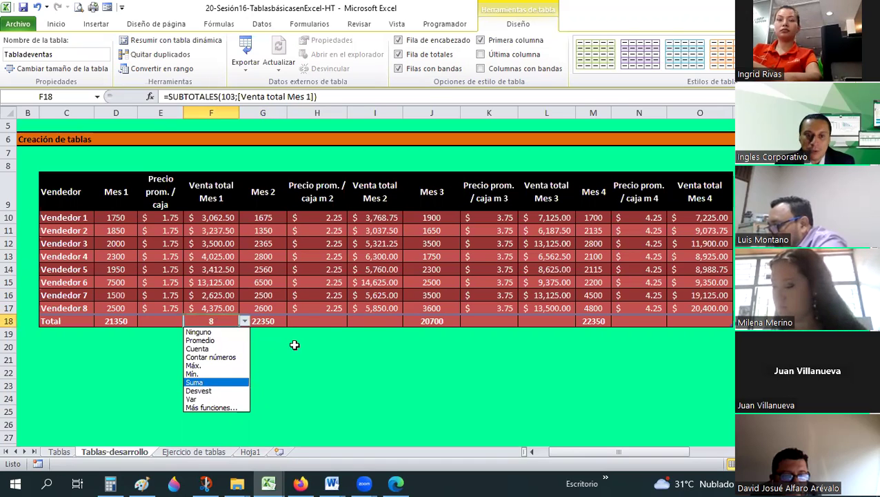
key(Return)
Step: Set the Mes 2 total to Ninguno and sum Venta total Mes 2
click(283, 321)
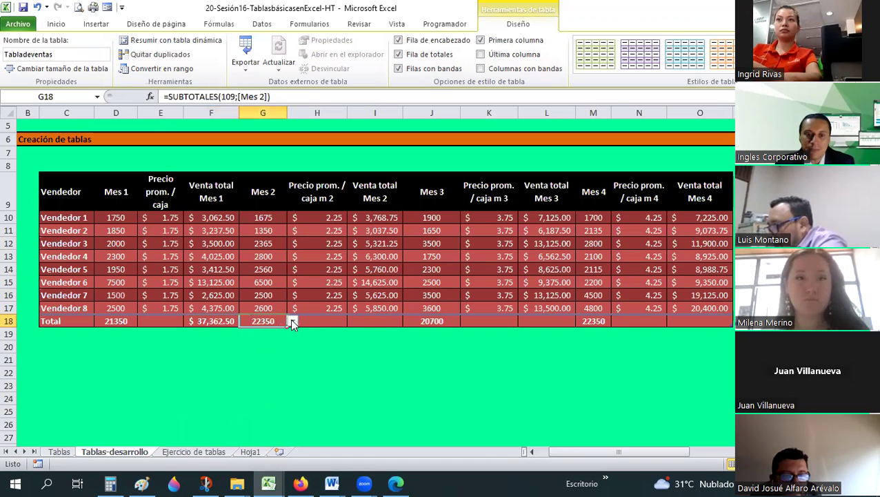
click(292, 322)
key(Return)
key(Tab)
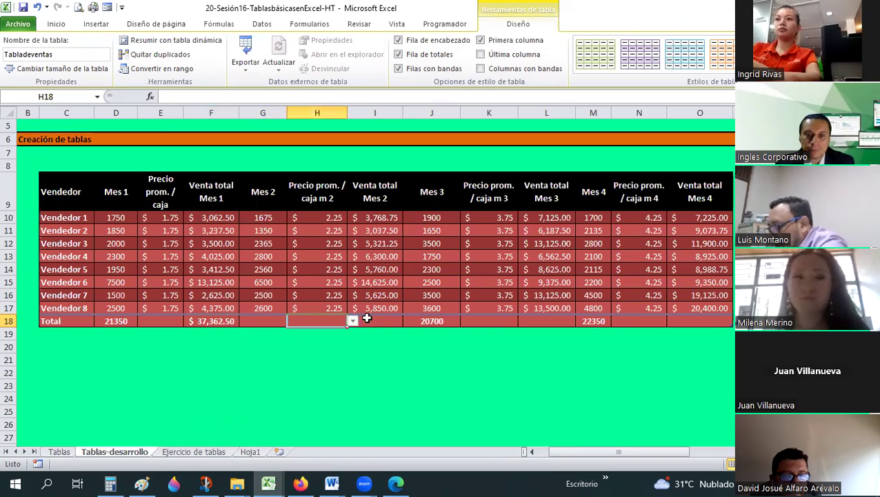
click(399, 322)
key(alt+Down)
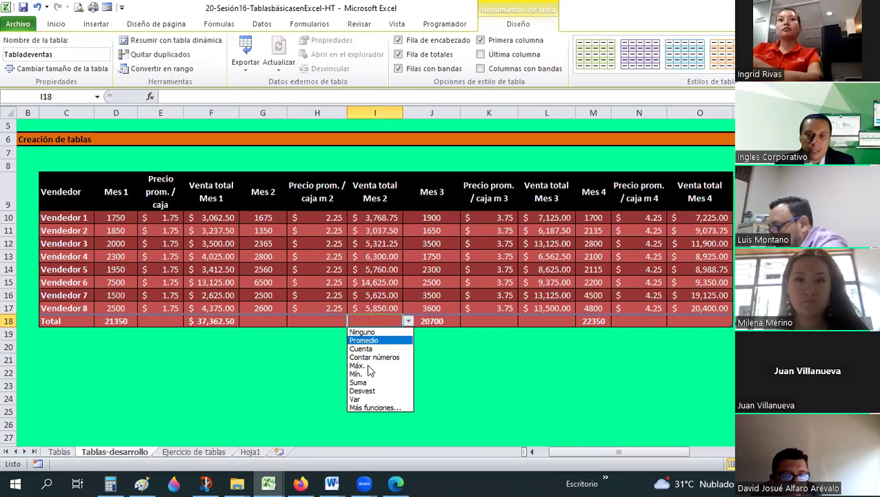
key(Return)
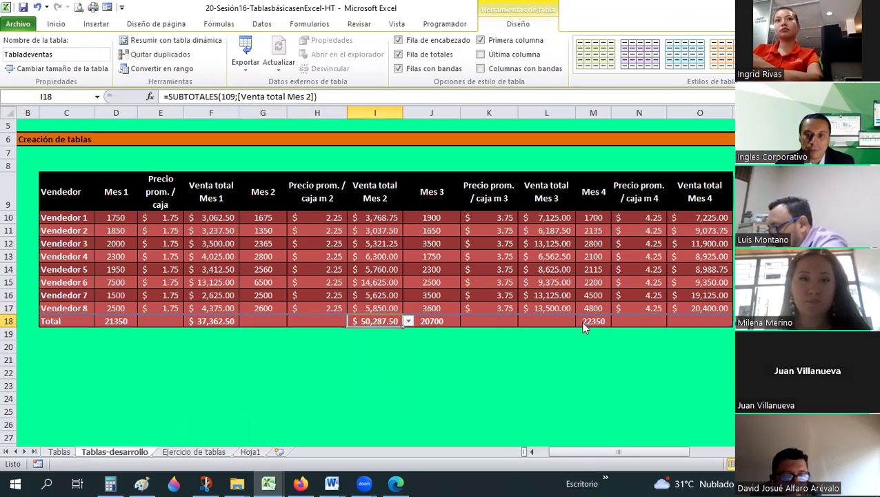
Step: Sum the Venta total Mes 3 and Mes 4 columns in the total row
key(Tab)
key(Tab)
key(Tab)
key(alt+Down)
key(Down)
key(Down)
key(Down)
key(Down)
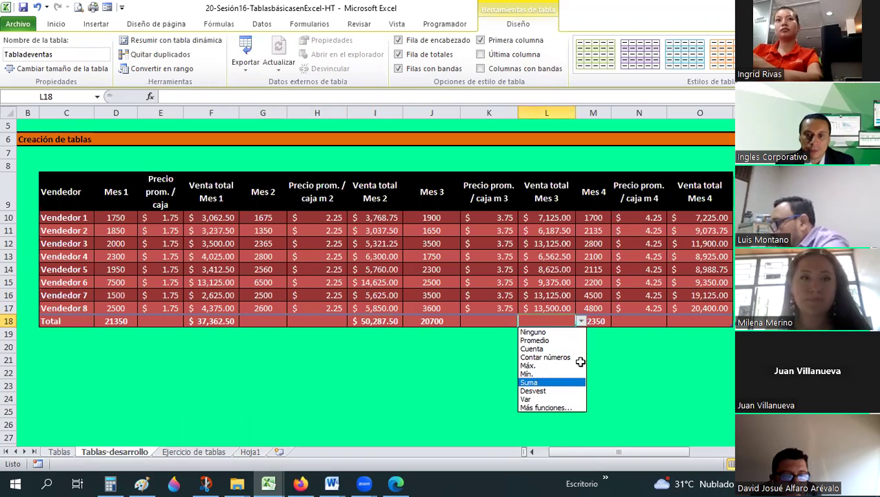
key(Return)
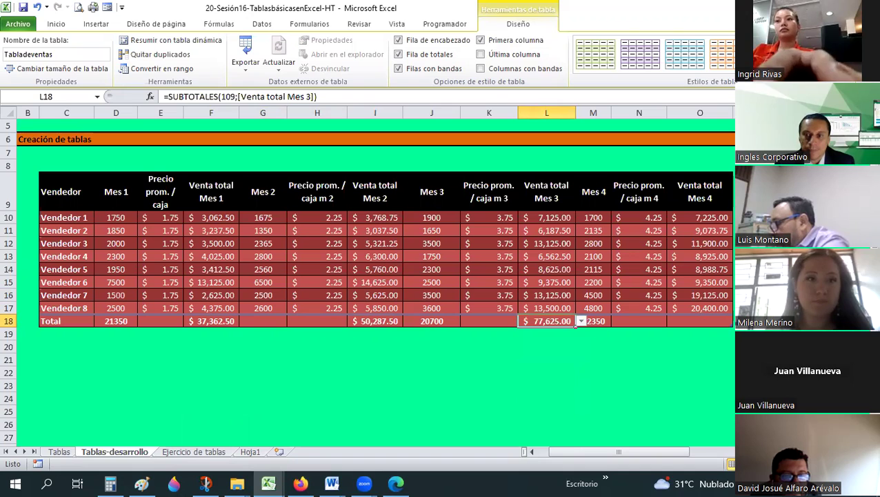
click(701, 322)
click(730, 321)
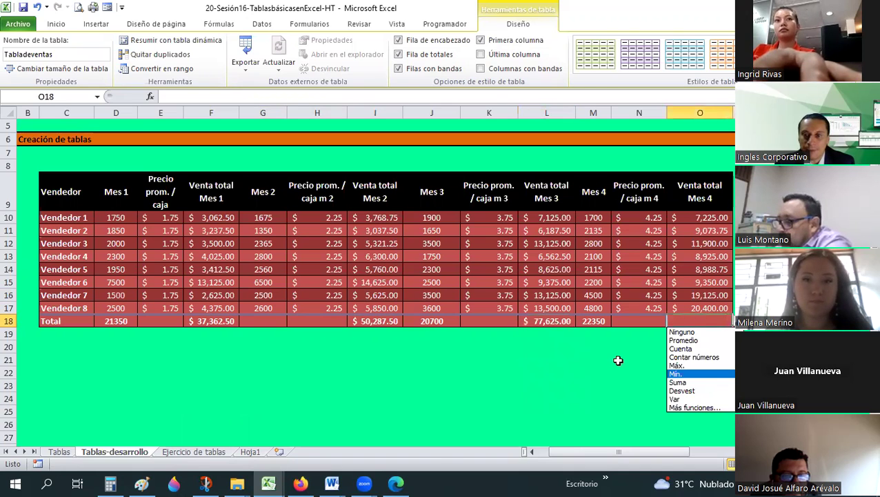
click(677, 382)
click(638, 359)
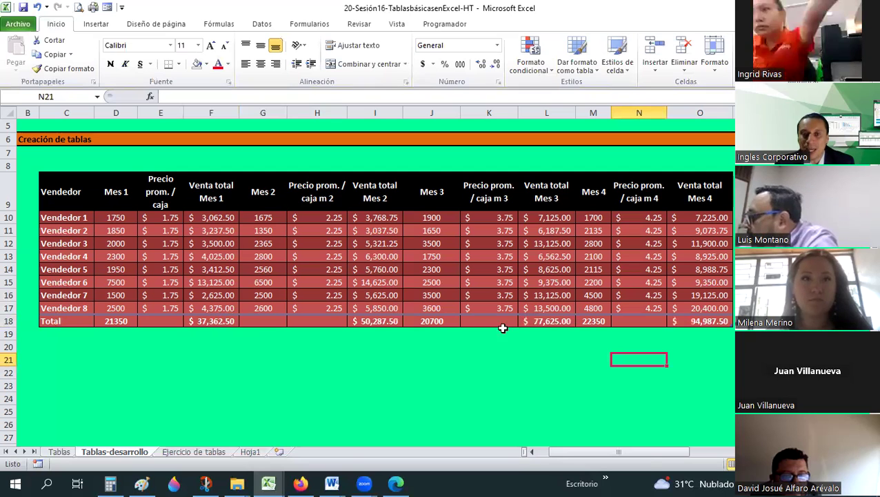
Step: Select the total row area, then columns E and F of the table
drag(60, 320, 364, 318)
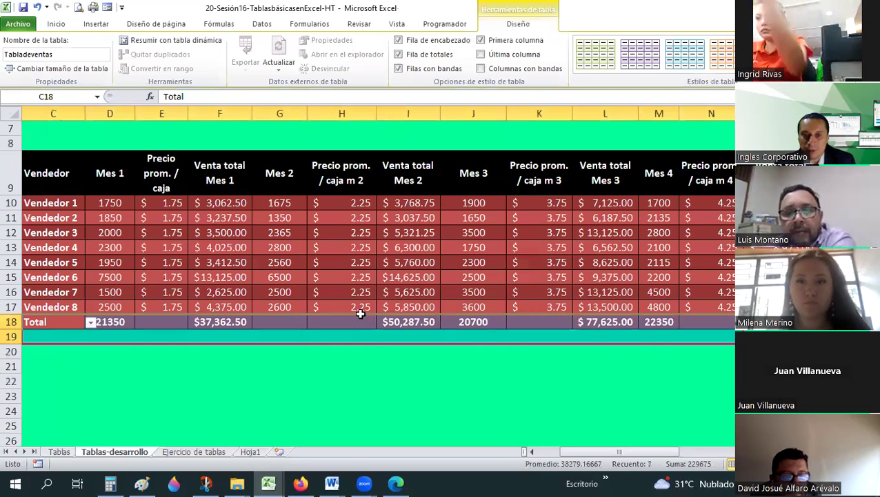
scroll(380, 372, up, 3)
click(385, 366)
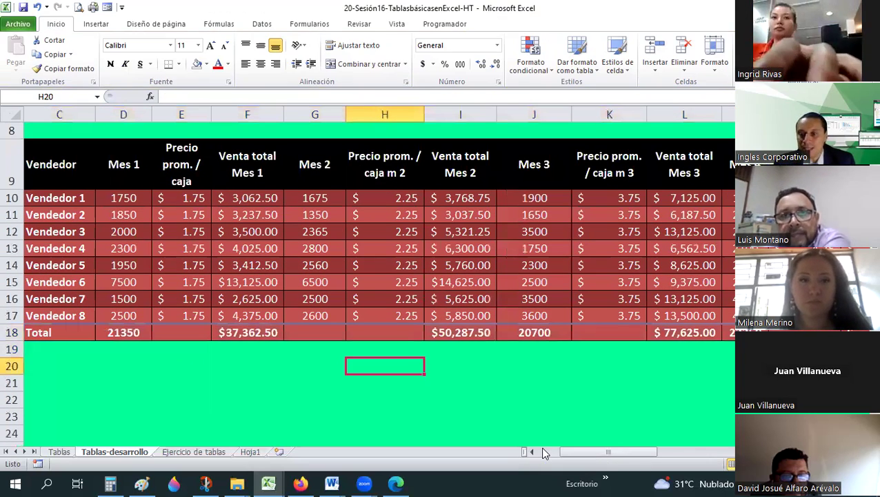
click(542, 453)
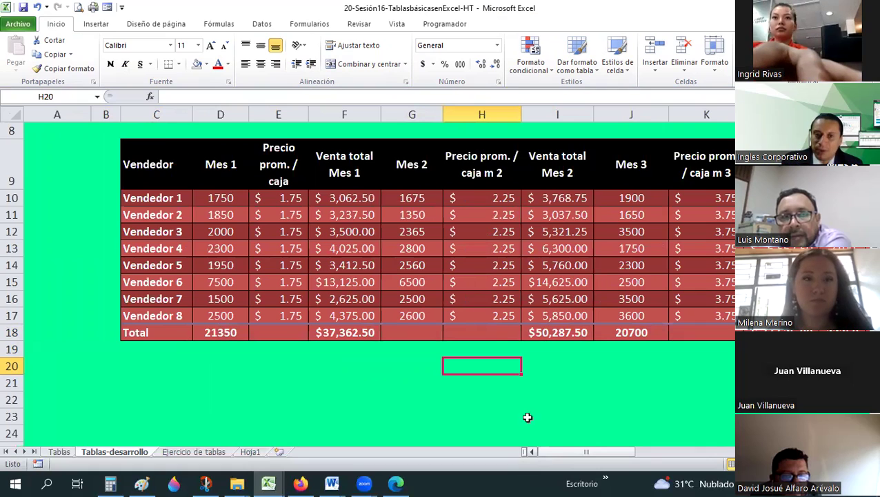
drag(289, 108, 336, 108)
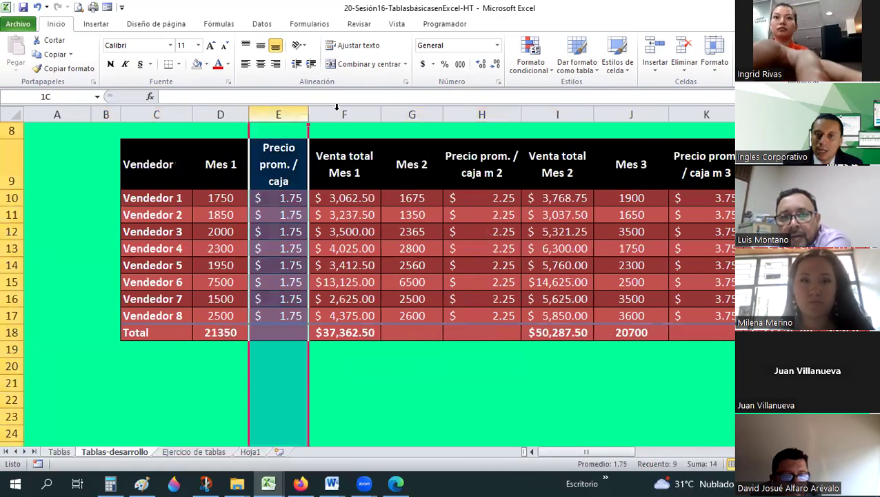
drag(578, 452, 571, 459)
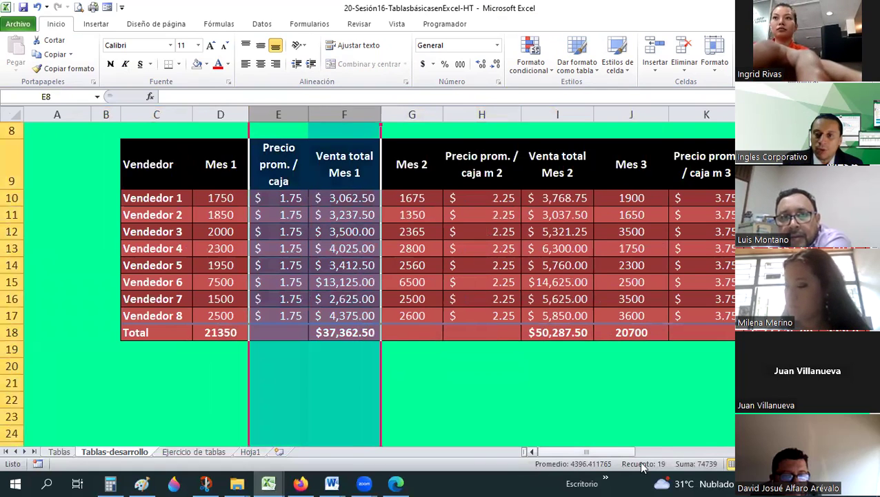
drag(635, 469, 635, 469)
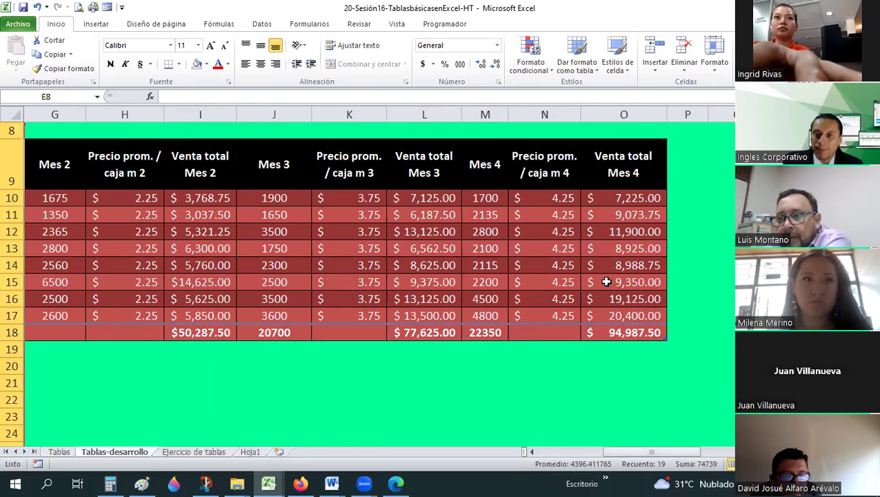
Step: Check the Mes 4 headers and the Insert choices, then select column P
click(531, 153)
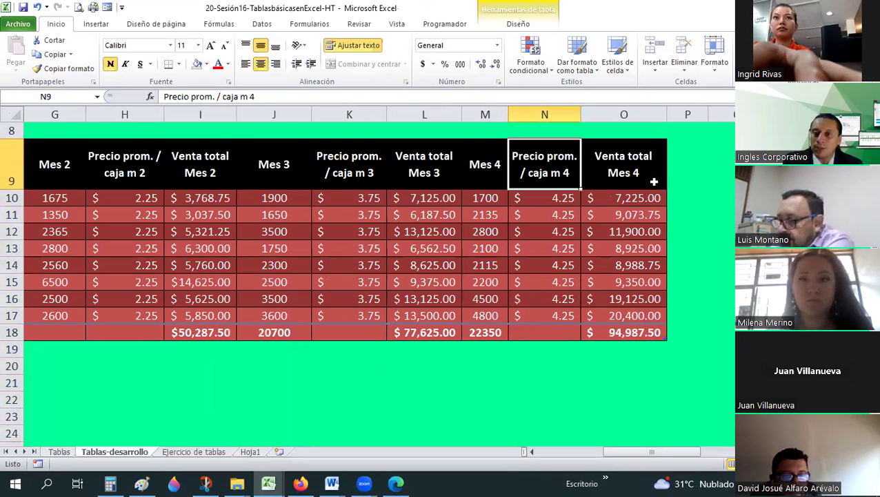
click(657, 158)
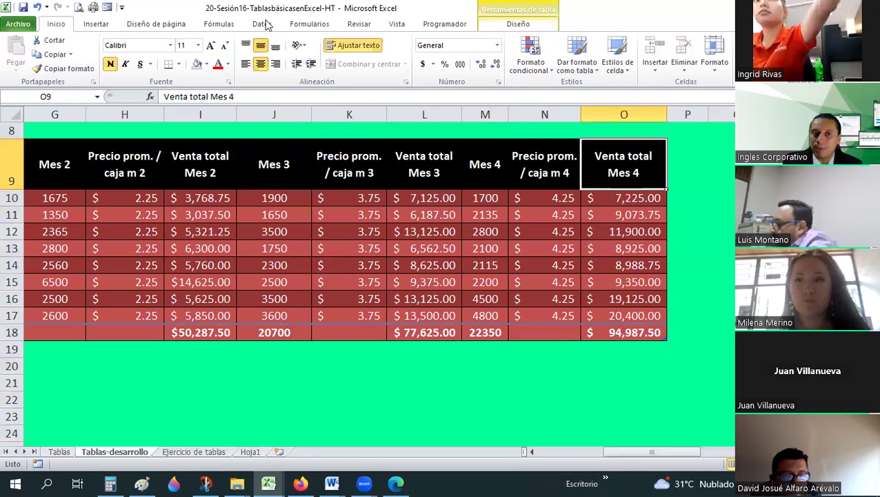
click(518, 23)
scroll(666, 74, up, 8)
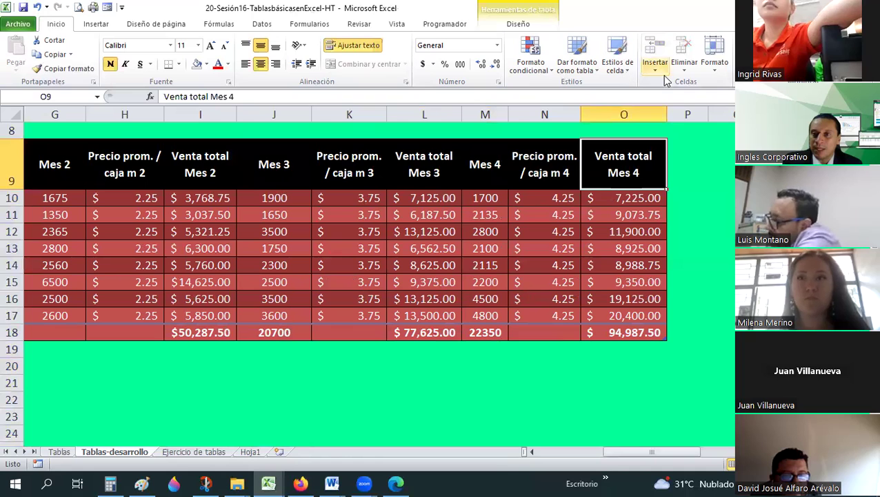
click(659, 72)
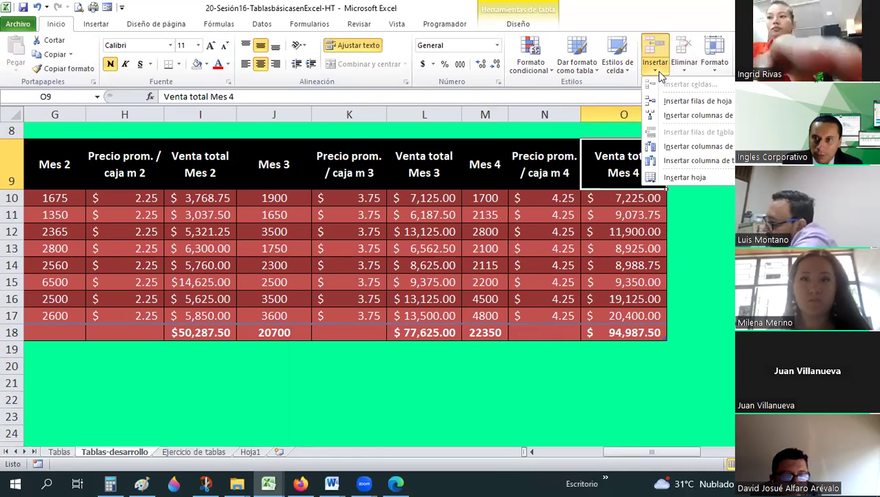
key(Escape)
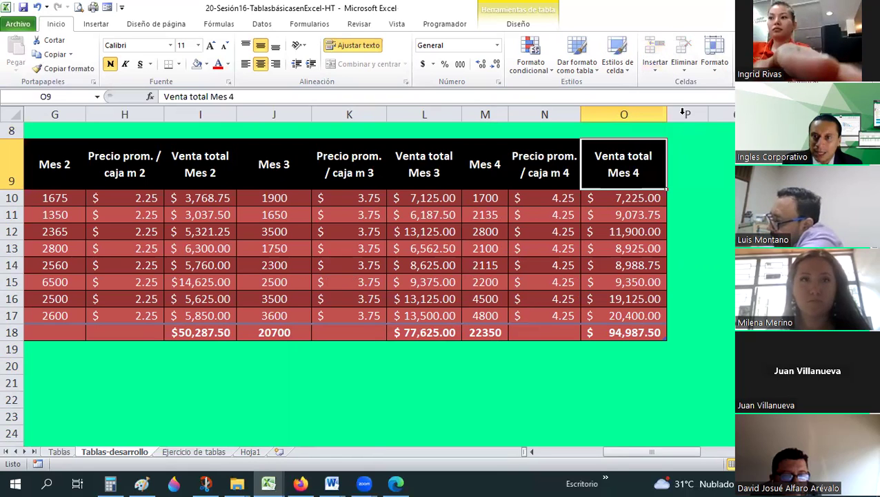
click(682, 114)
Step: Add a 'Total' header in P9 beside Venta total Mes 4
right_click(702, 193)
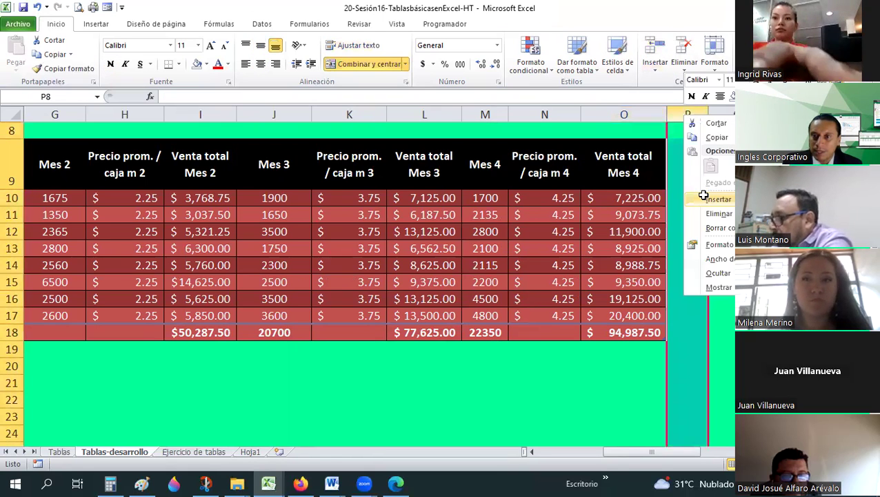
click(697, 198)
click(642, 165)
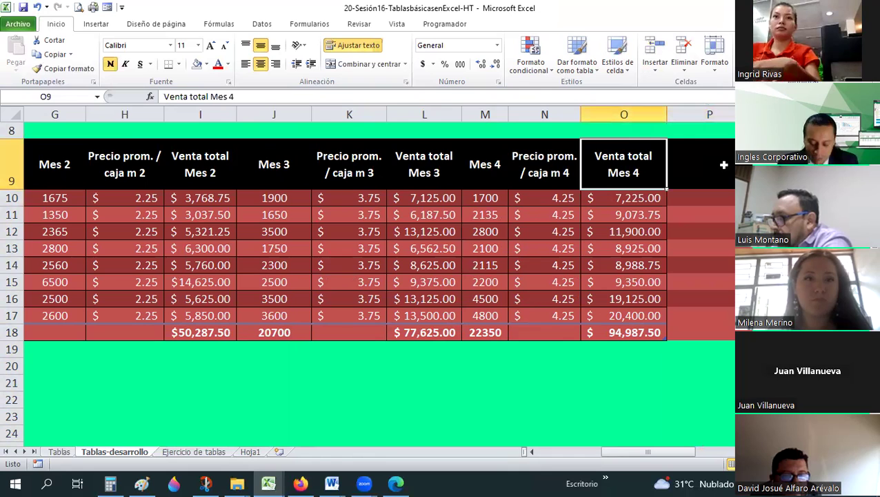
click(725, 165)
text(Total)
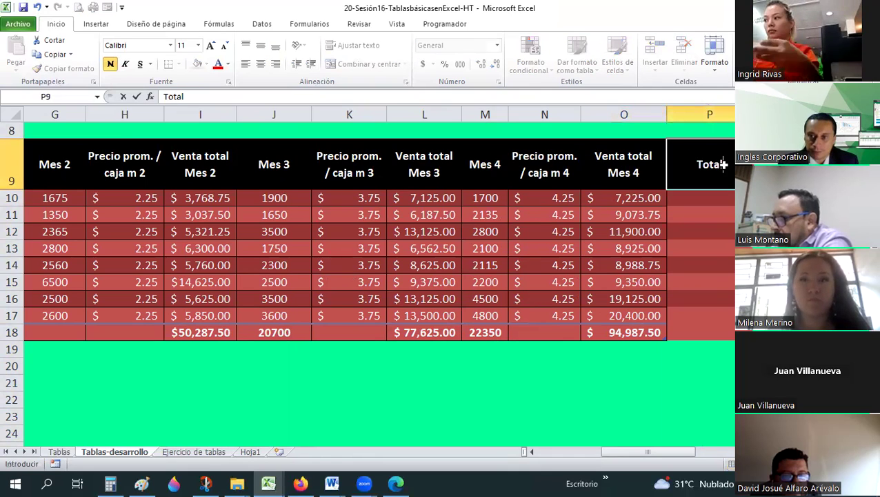
key(Return)
Step: Copy column O's Mes 4 formatting onto the Total cells P10:P18
click(762, 299)
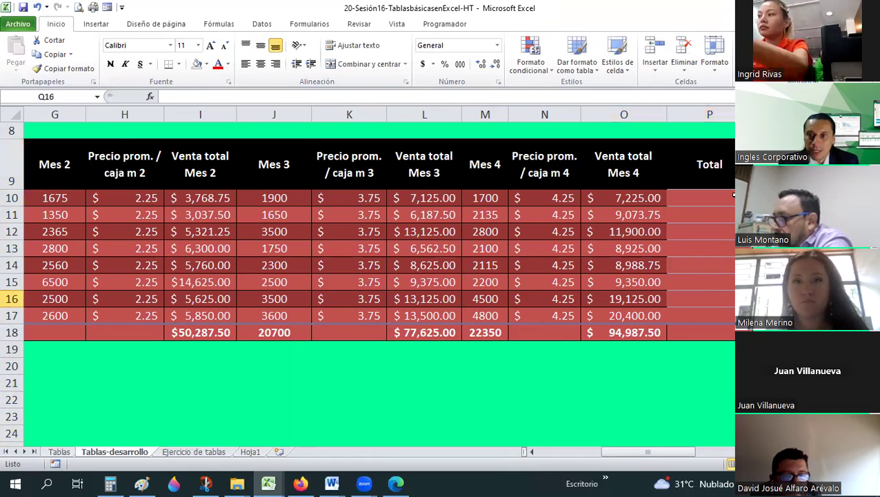
drag(711, 198, 711, 332)
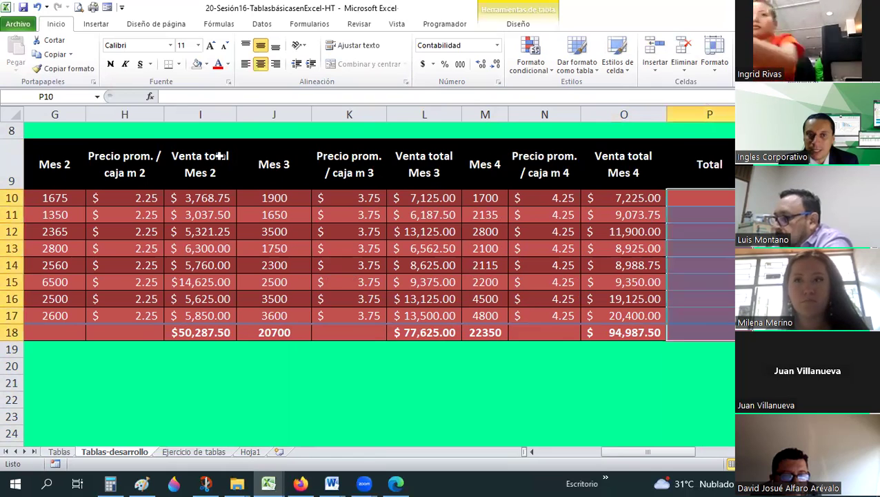
key(ctrl+z)
click(69, 69)
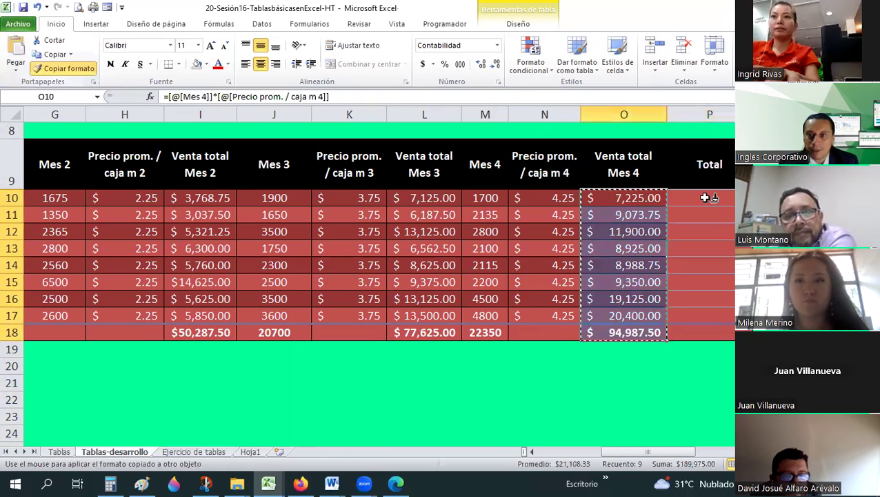
click(704, 197)
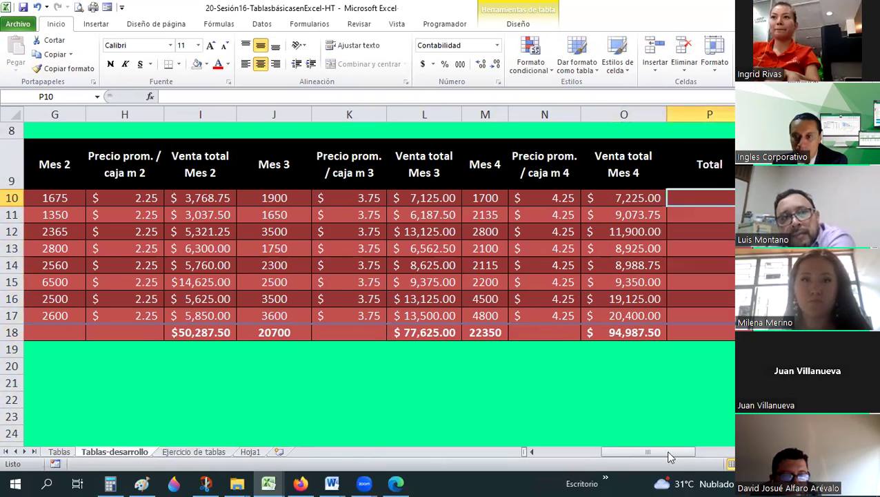
Step: Enter a P10 formula adding Venta total Mes 1, Mes 2 and Mes 3
text(+)
scroll(290, 197, left, 5)
click(290, 197)
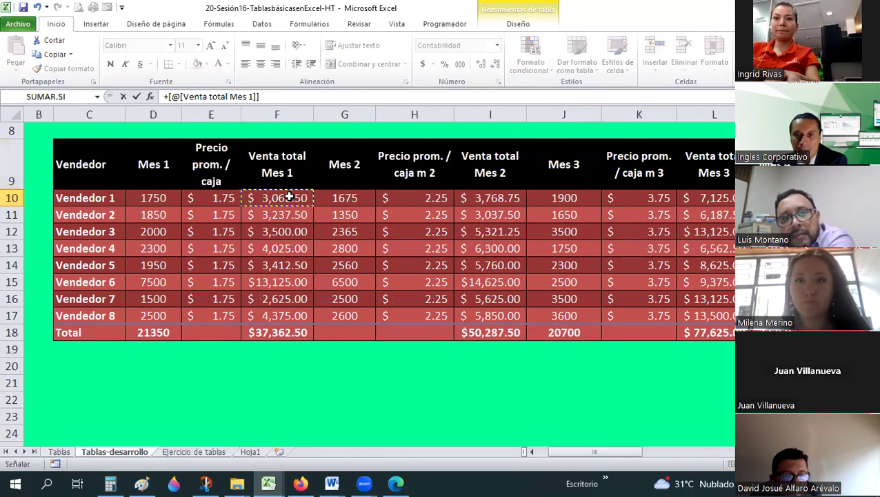
text(+)
click(518, 200)
text(+)
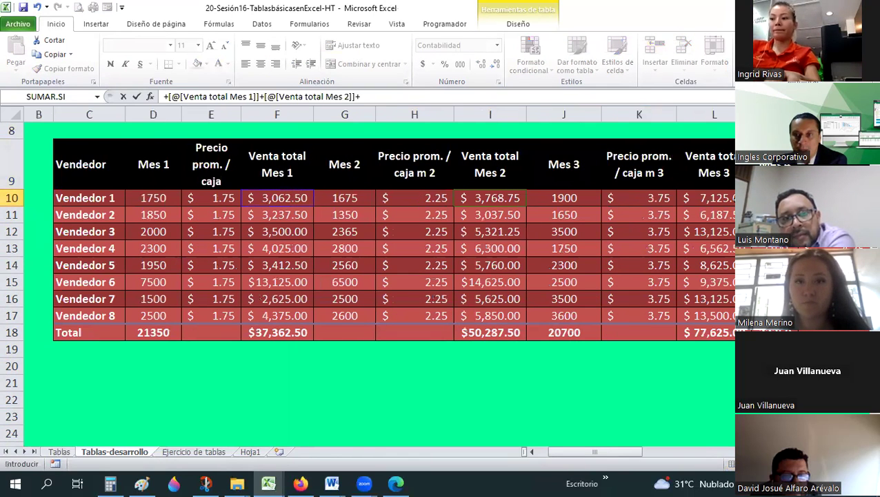
click(710, 198)
text(+)
click(649, 456)
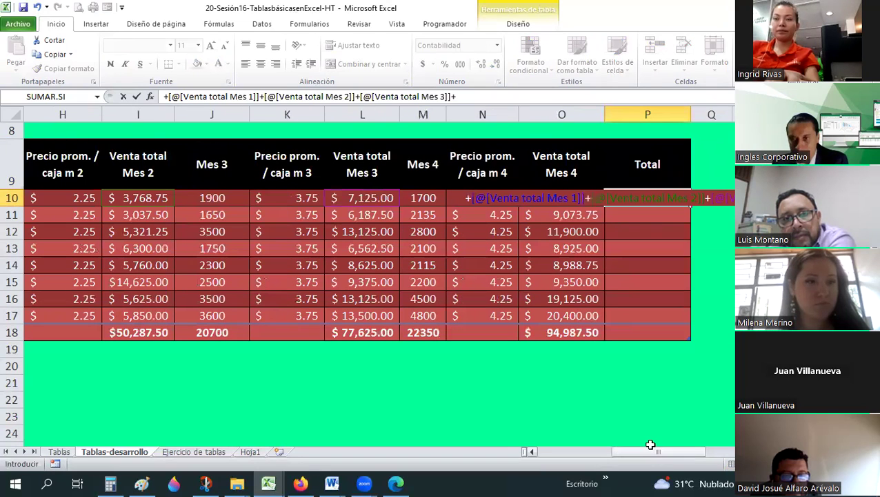
key(BackSpace)
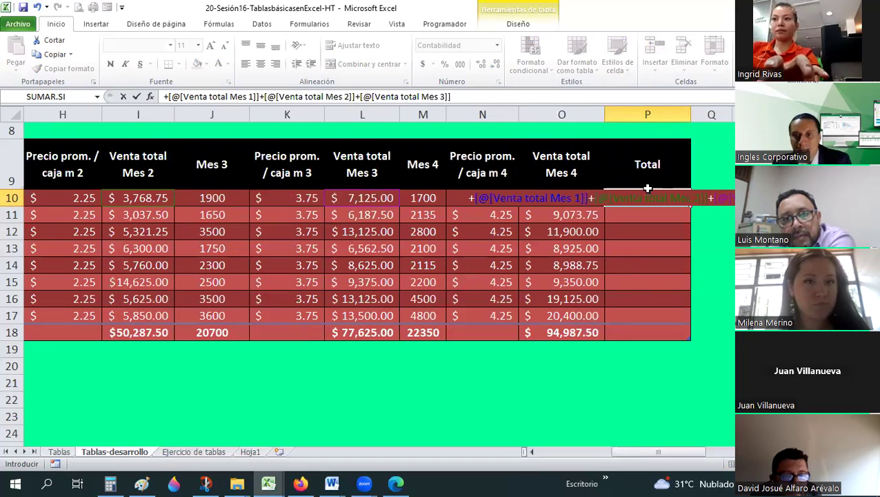
key(Return)
Step: Edit the P10 formula to also add a Venta total Mes 4 reference
click(649, 198)
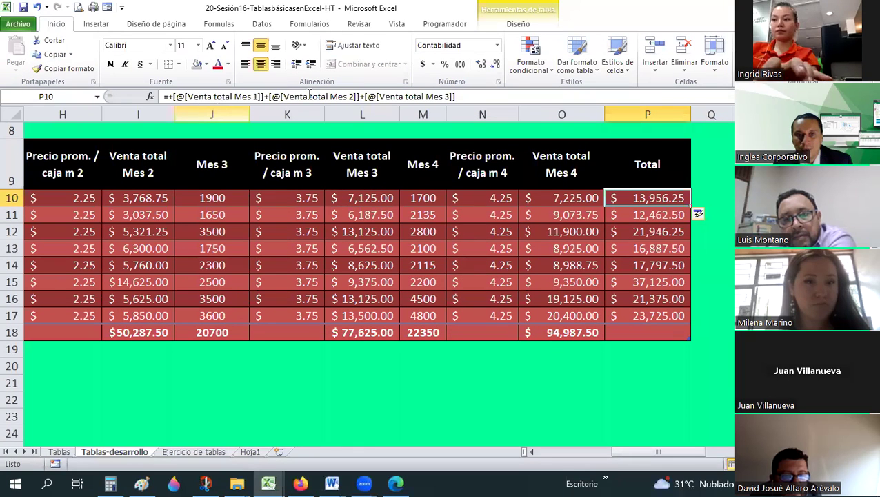
click(481, 97)
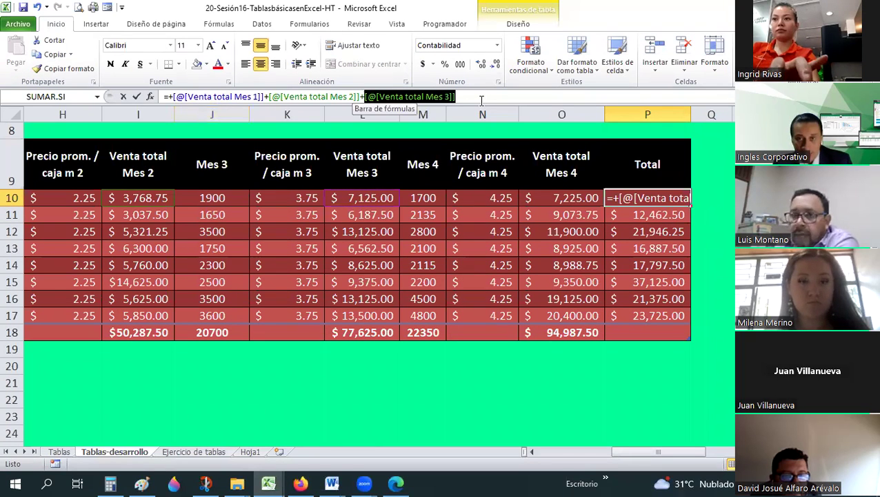
click(476, 94)
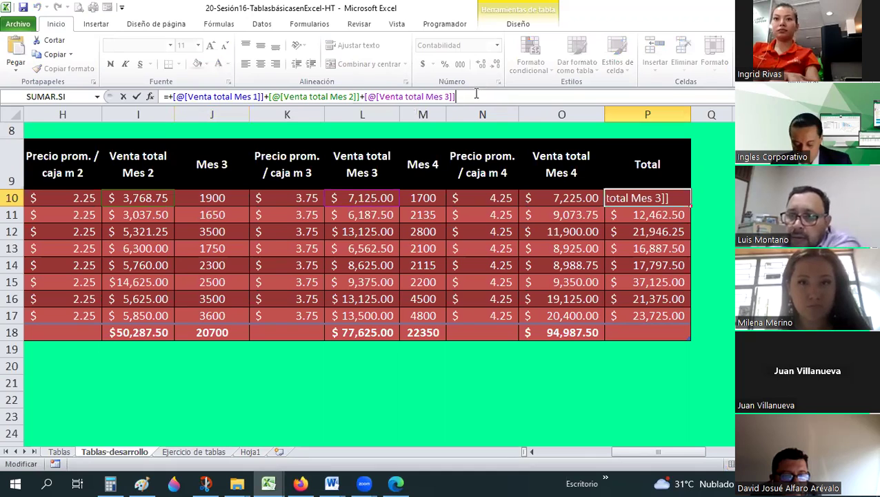
text(+)
key(ctrl+v)
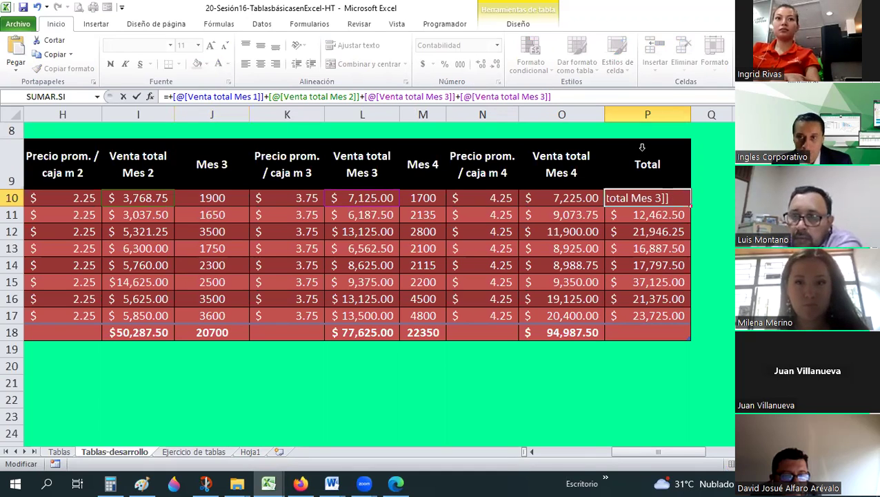
key(Delete)
Step: Confirm the Mes 1–4 Total formula and sum it to $ 260,262.50 in the total row
text(4)
key(Return)
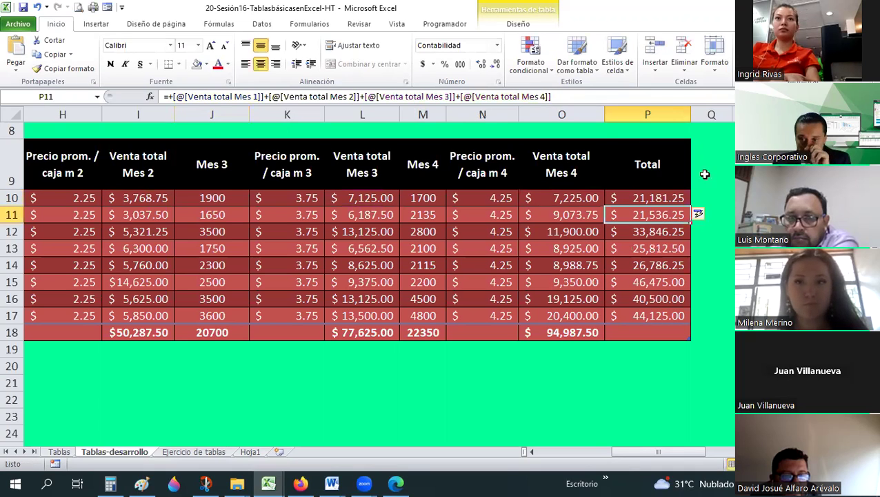
click(687, 333)
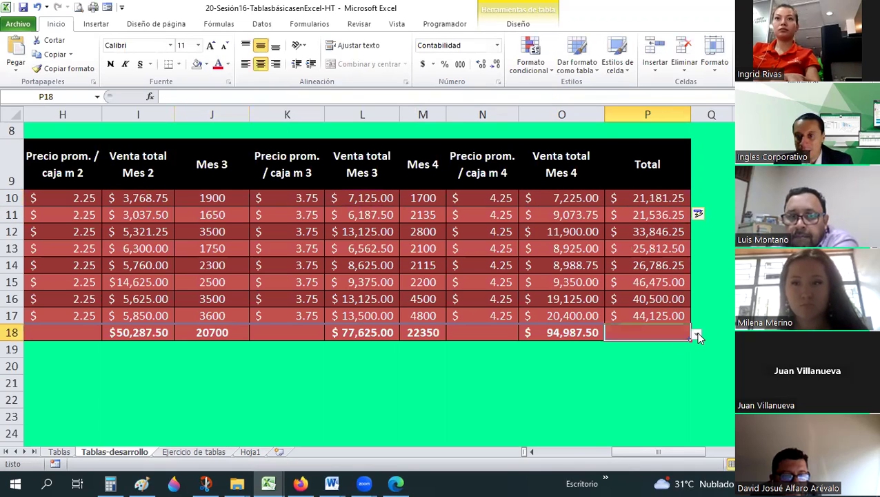
key(alt+Down)
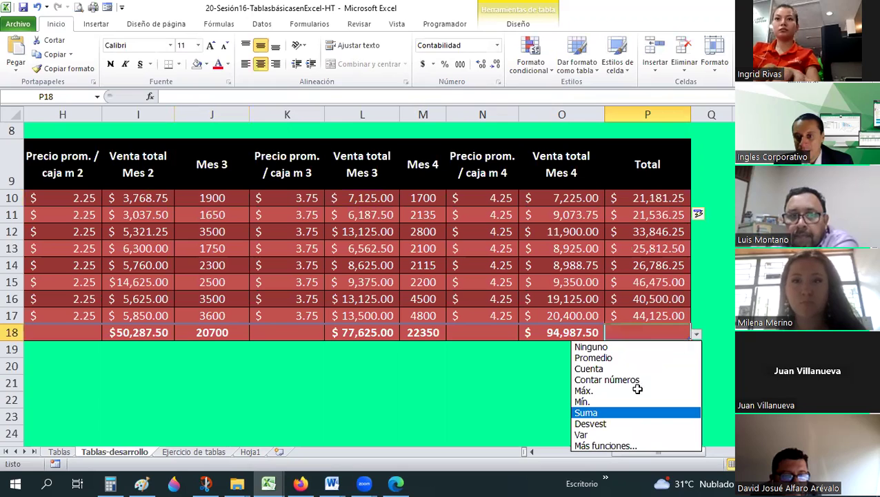
key(Return)
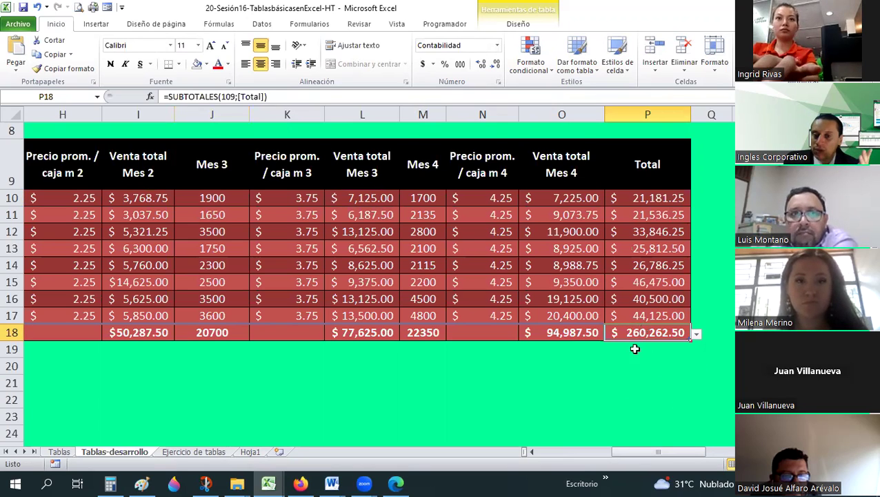
Step: Glance at the Tablas sheet, then return to Tablas-desarrollo
key(ctrl+End)
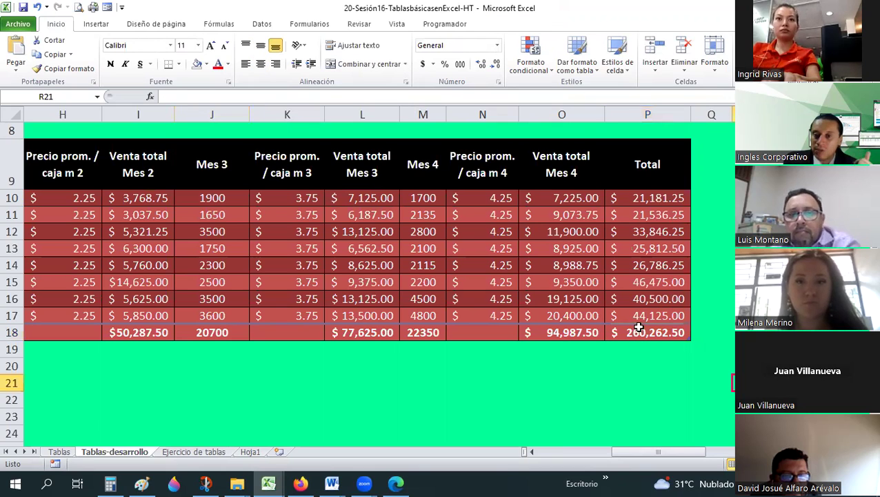
click(61, 451)
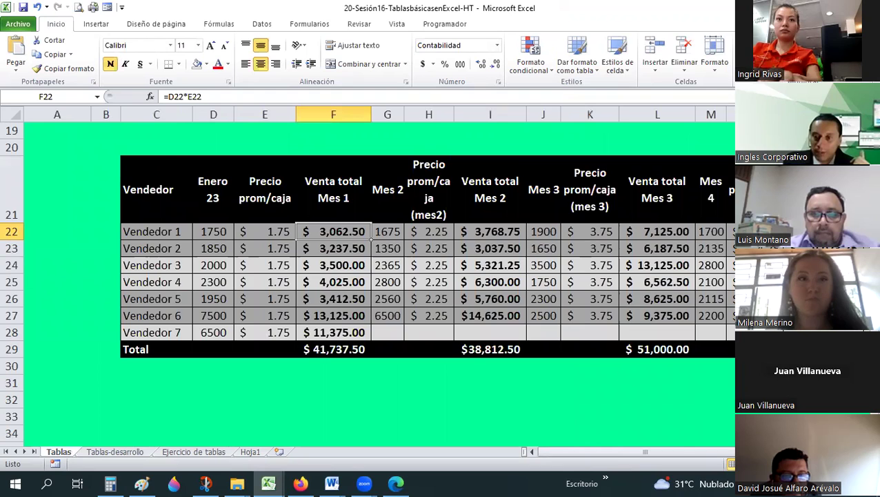
scroll(538, 327, right, 5)
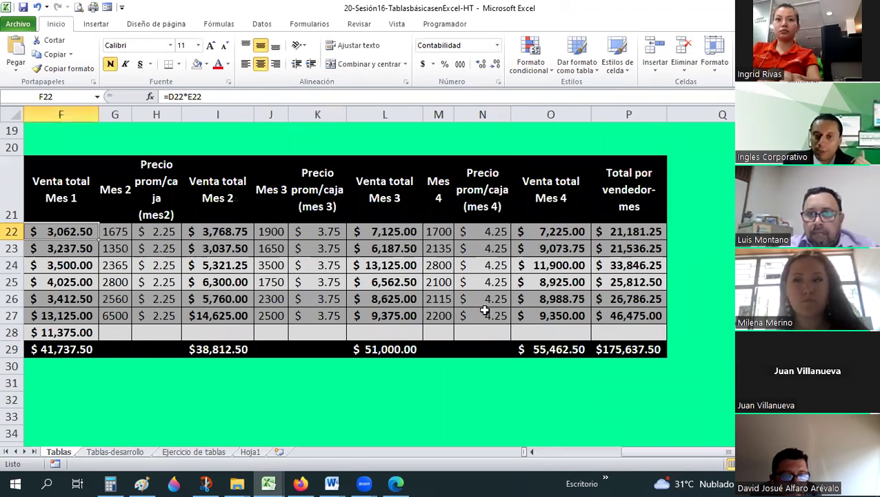
click(114, 452)
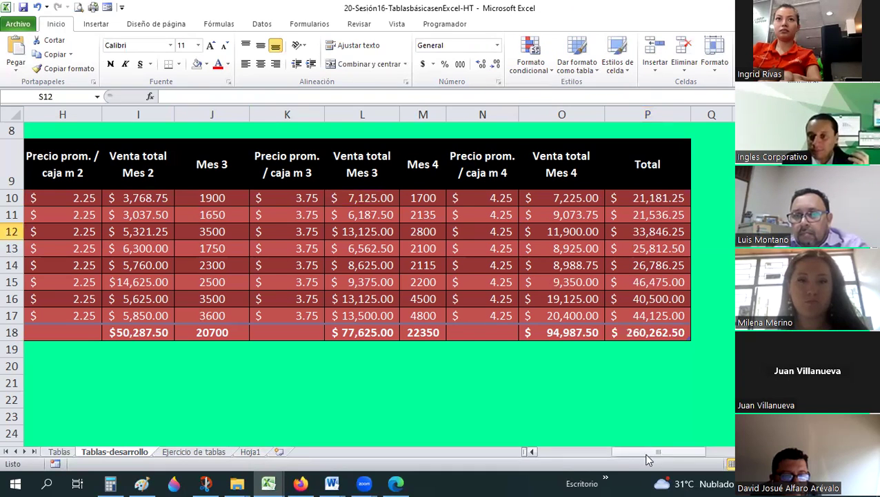
scroll(610, 467, left, 5)
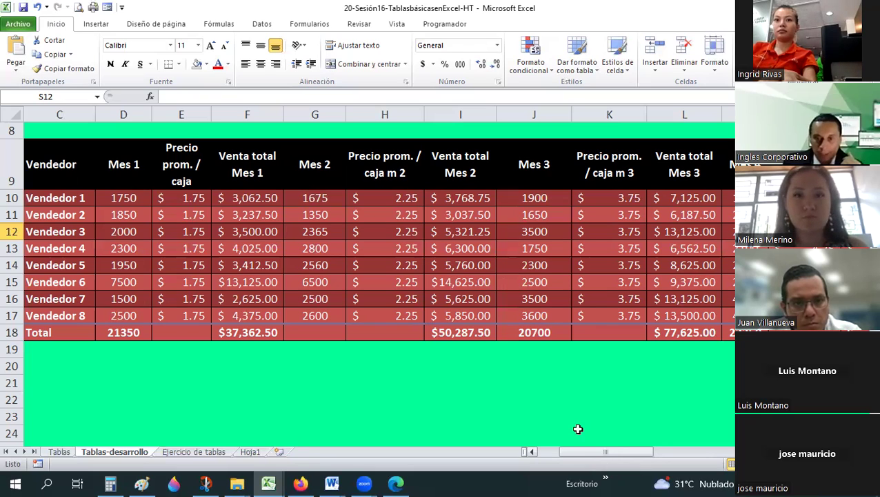
Step: Copy the Vendedor 1 cell into C21 below the table
scroll(295, 428, left, 2)
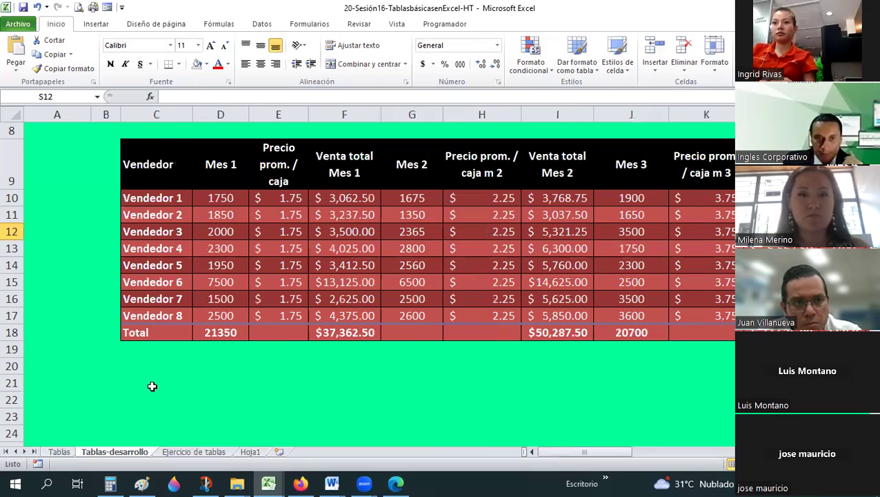
scroll(147, 385, down, 1)
click(152, 332)
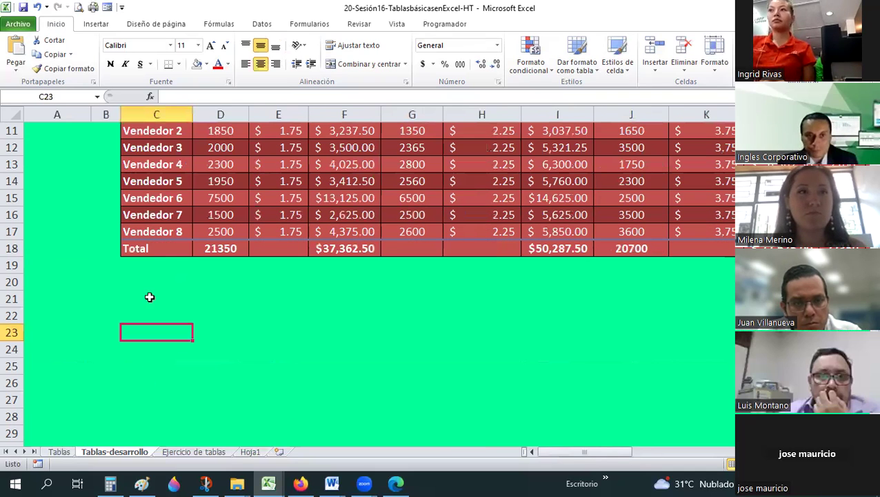
scroll(163, 199, up, 3)
click(161, 199)
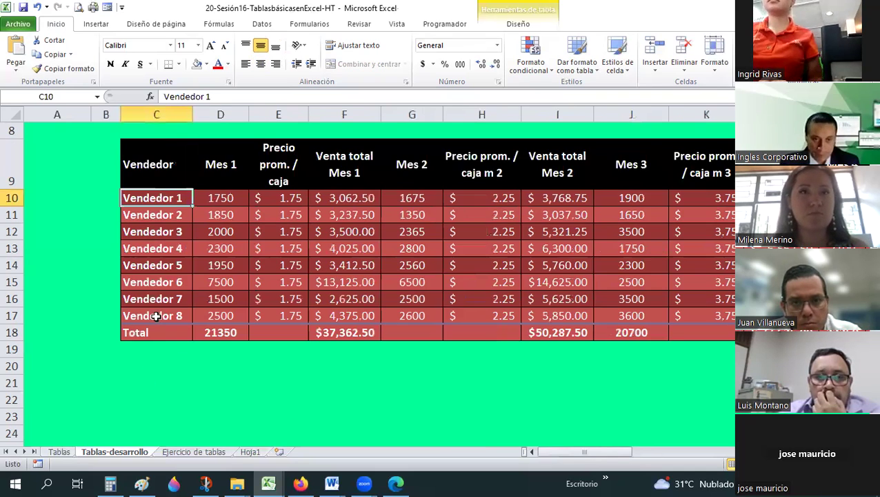
key(ctrl+c)
click(159, 386)
key(ctrl+v)
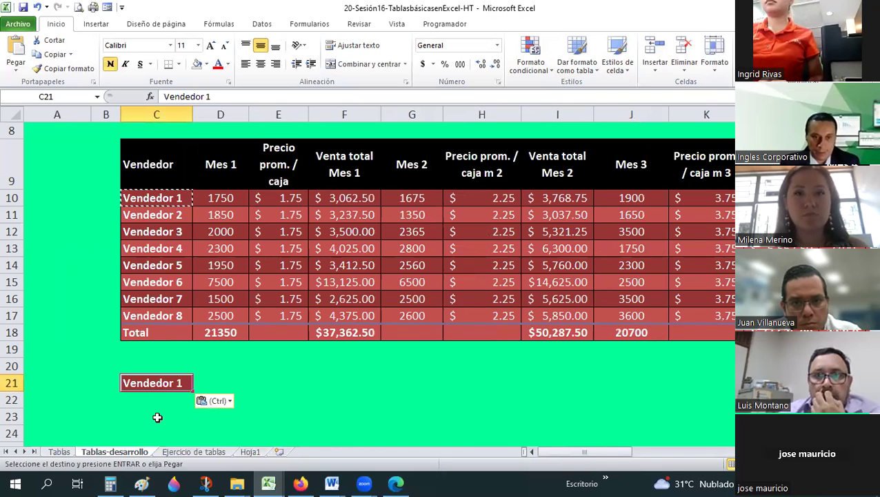
Step: Look at C21's border settings in Formato de celdas, closing without changes
right_click(158, 382)
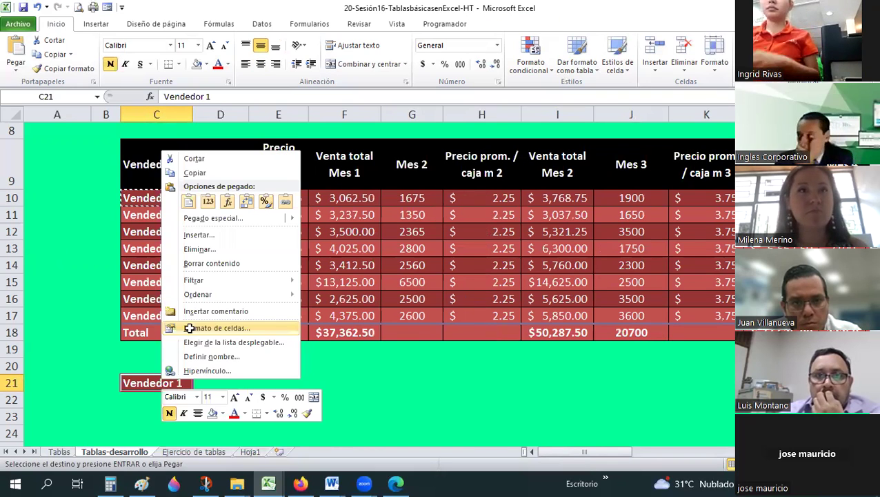
key(Escape)
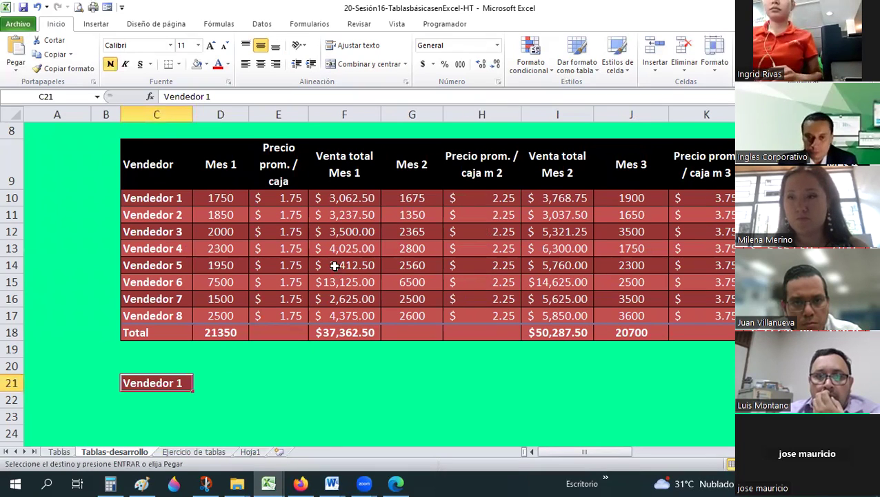
key(ctrl+1)
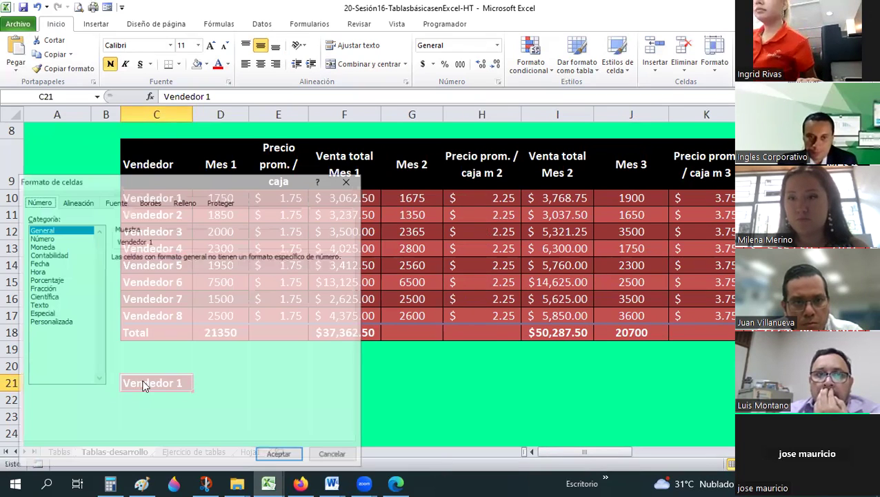
click(149, 201)
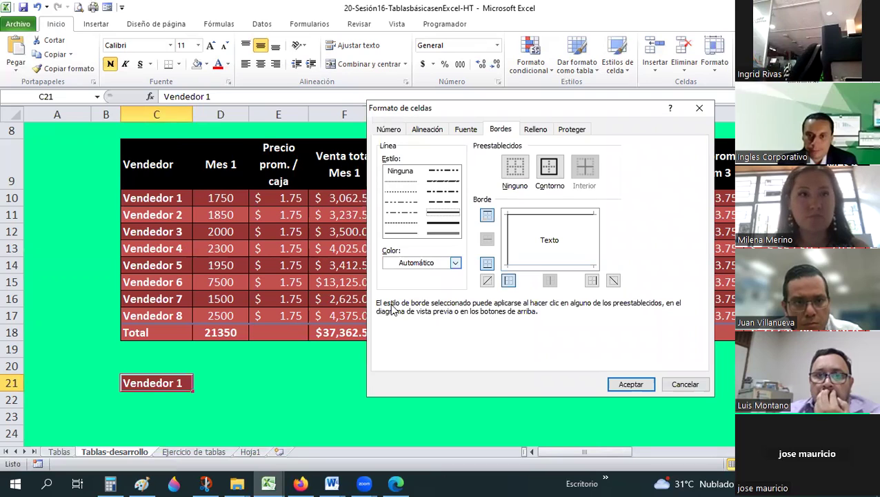
click(539, 246)
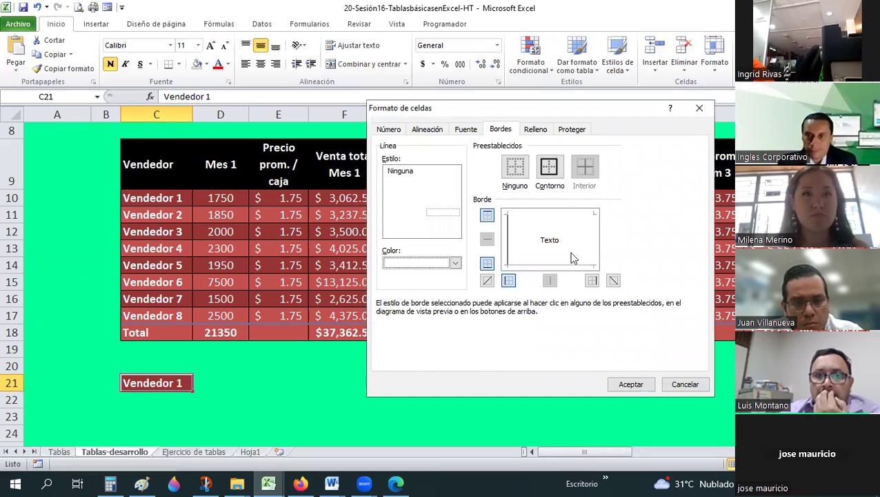
click(407, 236)
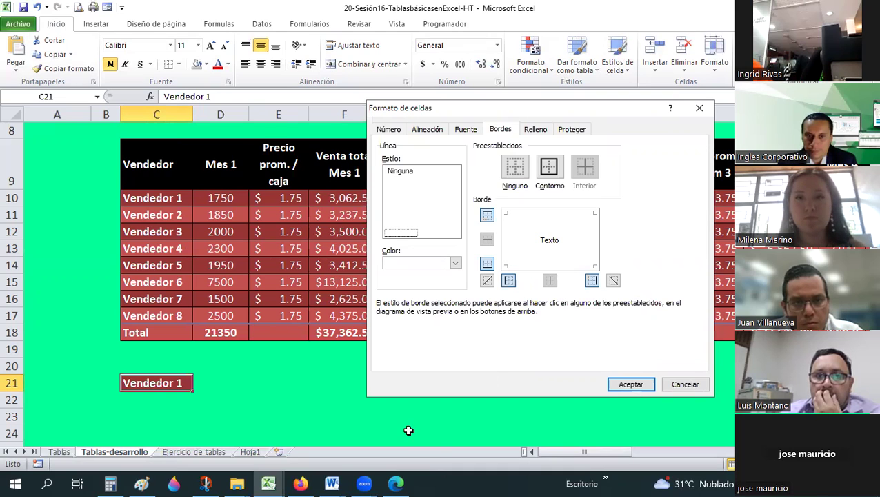
key(Return)
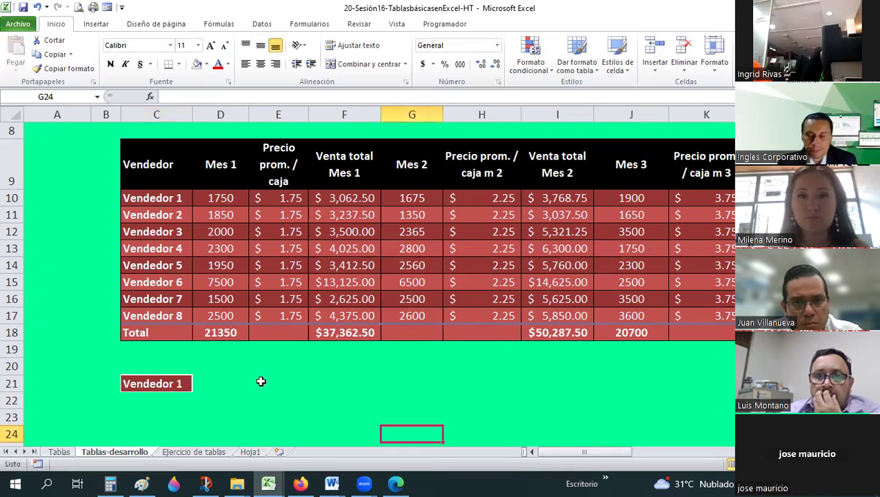
Step: Select the table's whole Total row 18
key(Up)
key(Up)
key(Up)
key(Left)
key(Left)
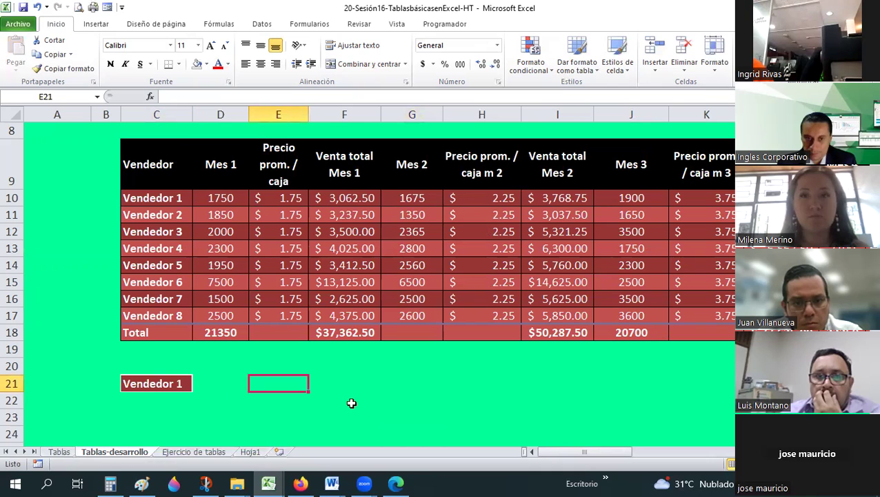
key(Up)
key(Up)
key(Up)
key(Left)
key(Left)
key(ctrl+shift+Right)
key(ctrl+shift+Right)
key(ctrl+shift+Right)
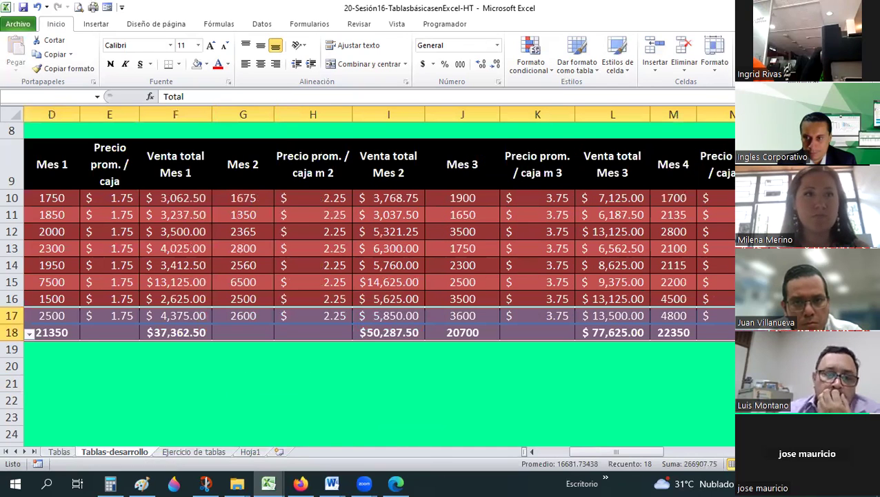
key(ctrl+shift+Right)
key(ctrl+shift+Right)
click(662, 396)
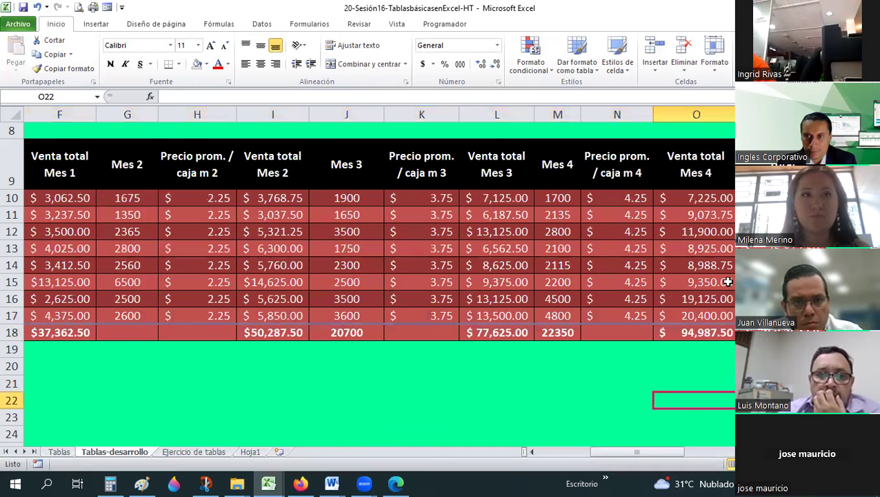
Step: Check Última columna, then inspect the Mes 3 and Mes 4 total formulas
click(725, 269)
click(516, 28)
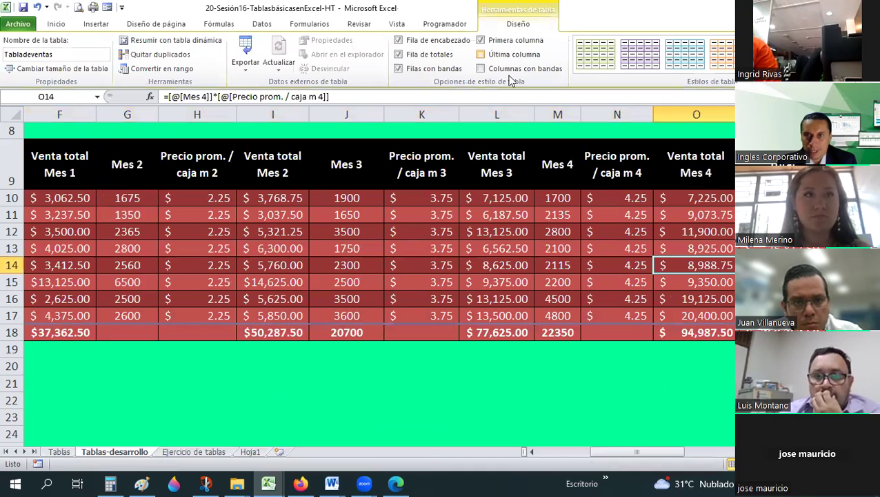
click(505, 56)
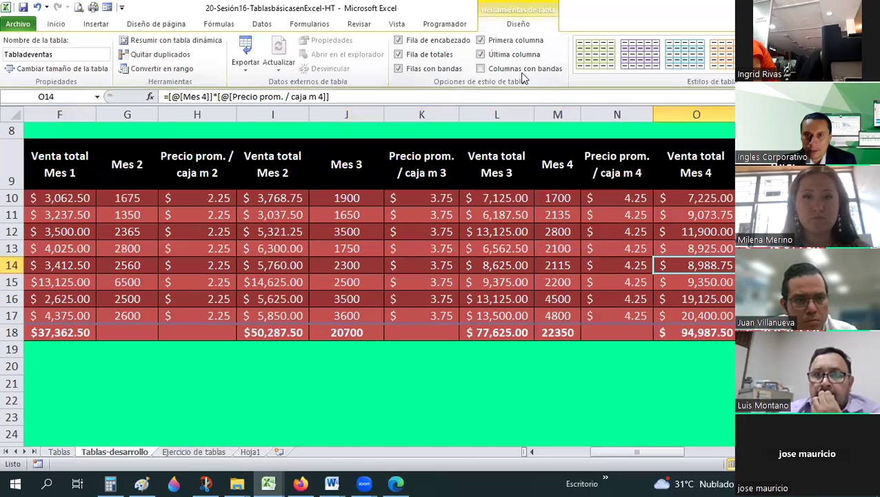
click(474, 262)
click(677, 209)
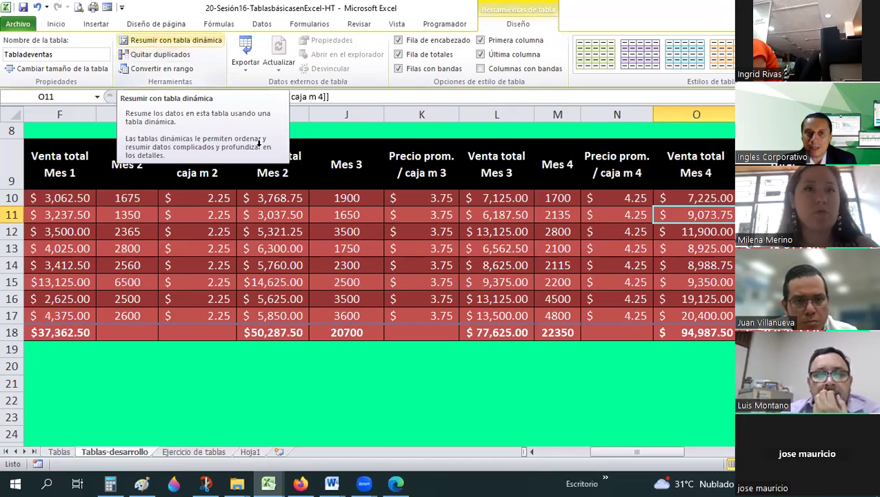
scroll(485, 403, left, 3)
click(481, 401)
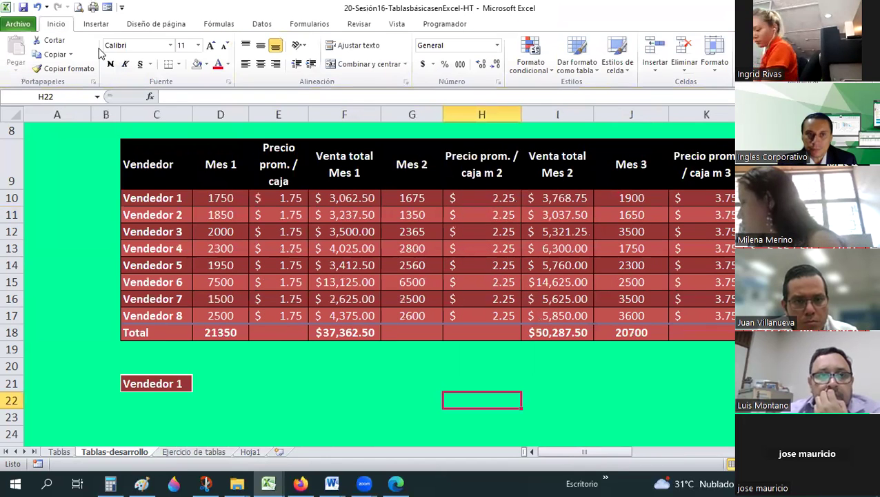
click(481, 265)
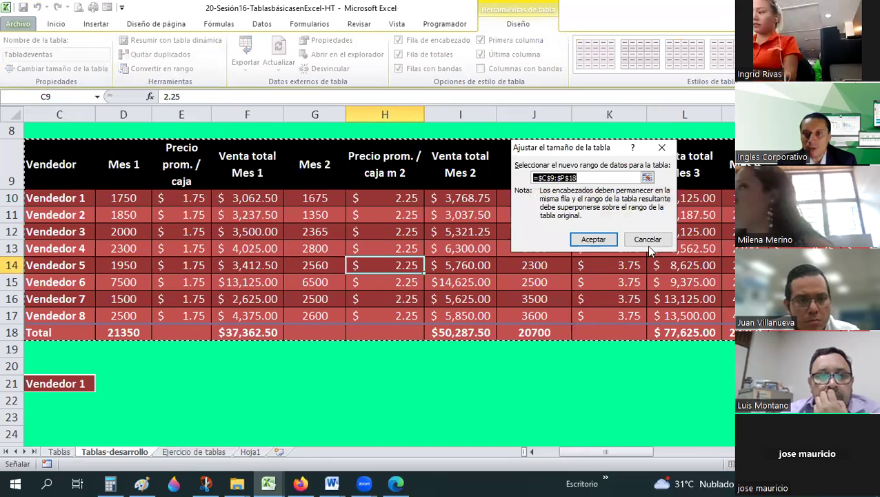
key(Escape)
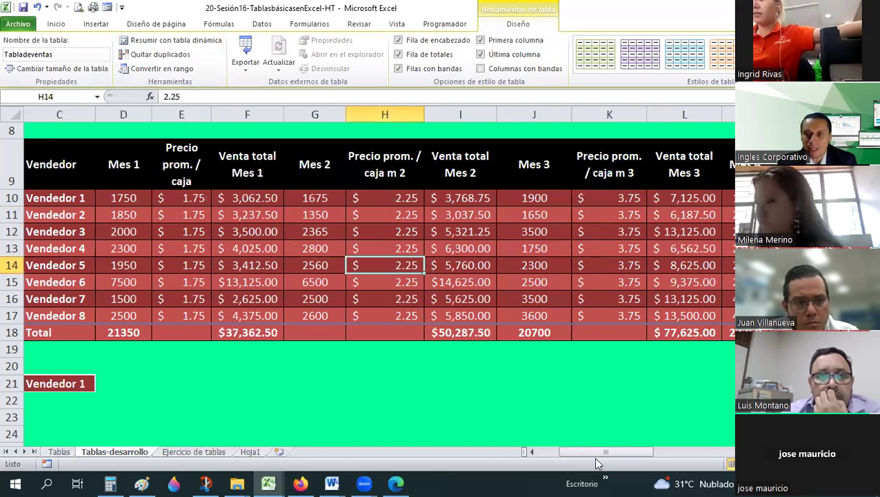
click(588, 457)
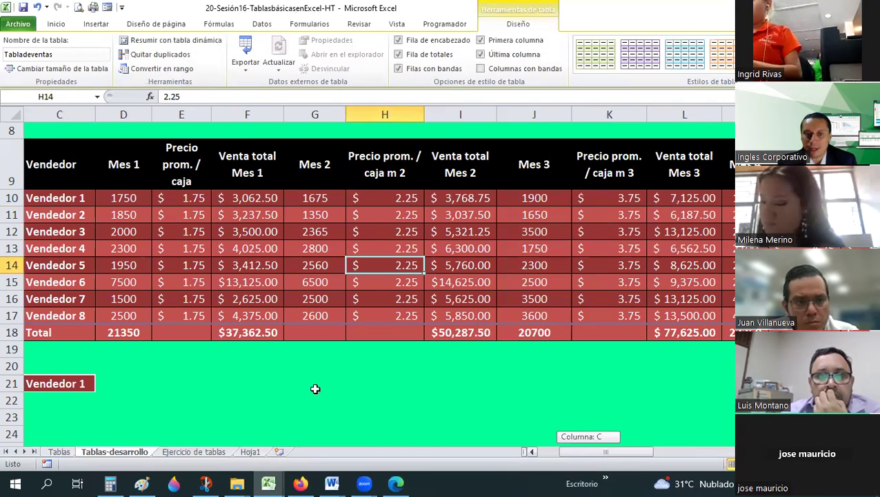
click(269, 379)
click(269, 379)
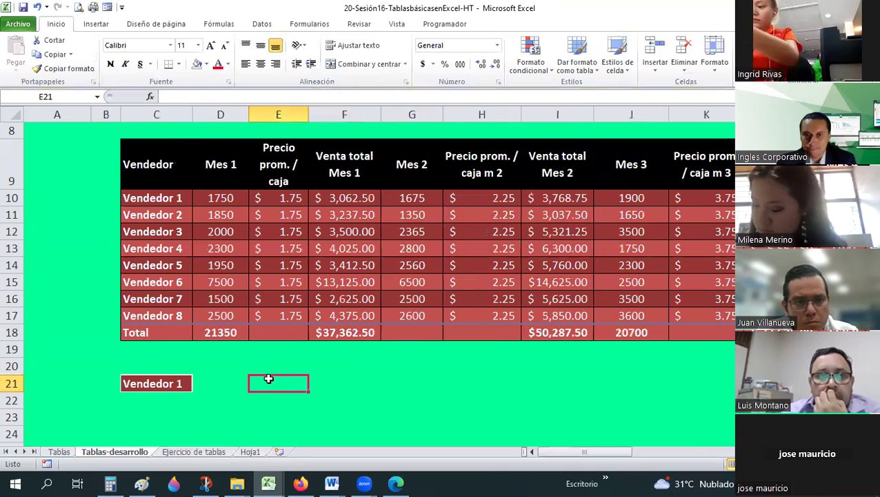
click(290, 230)
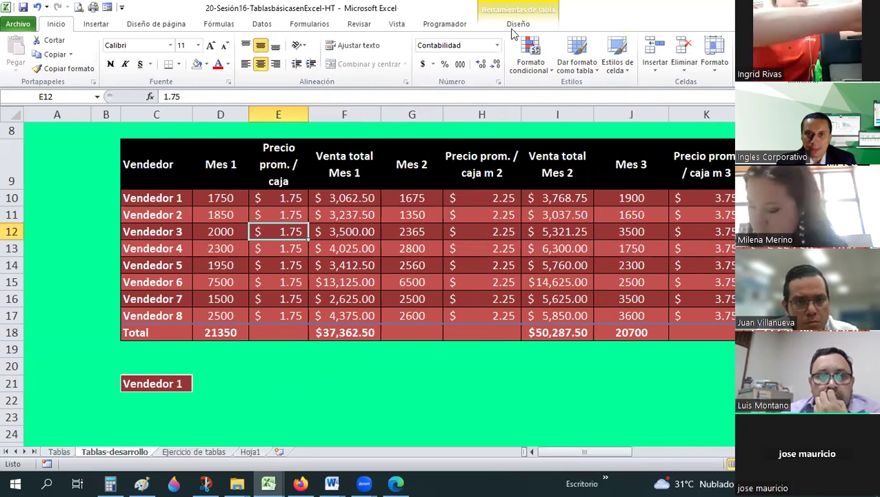
click(518, 24)
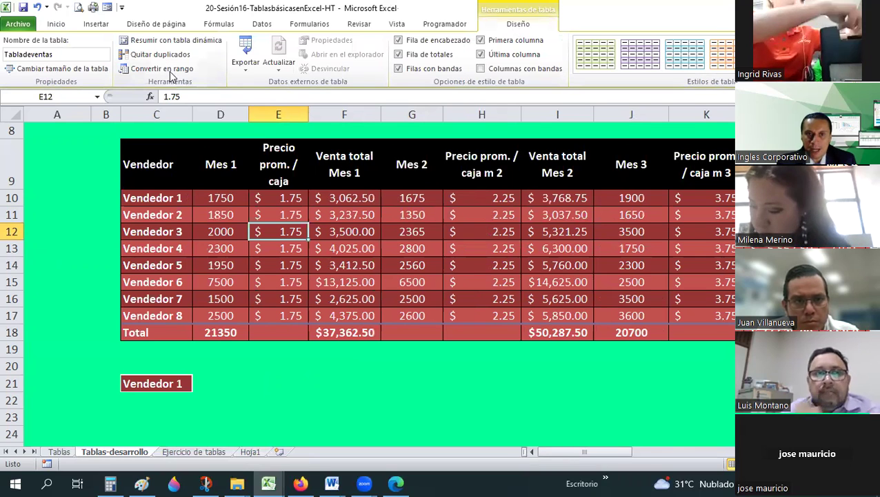
click(440, 252)
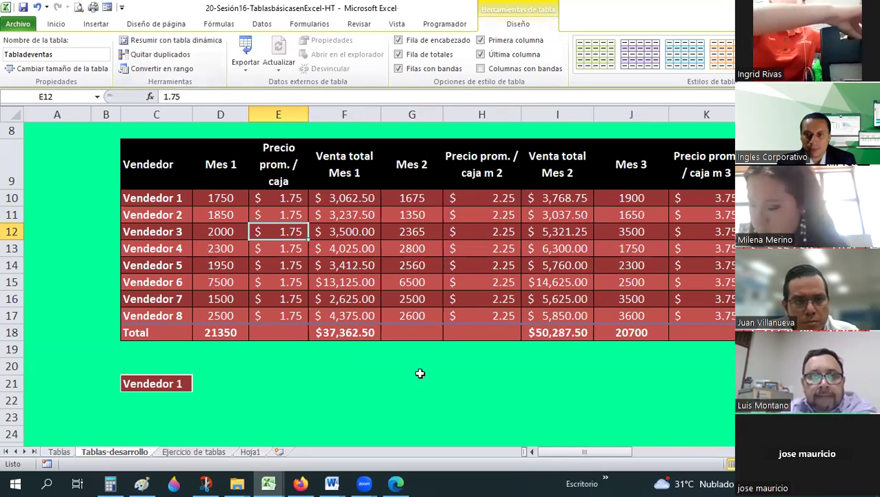
click(56, 25)
click(20, 7)
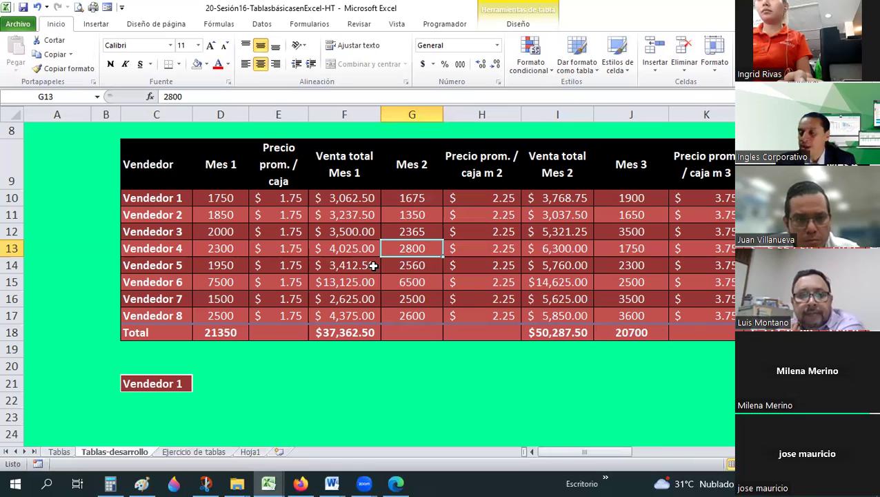
click(305, 384)
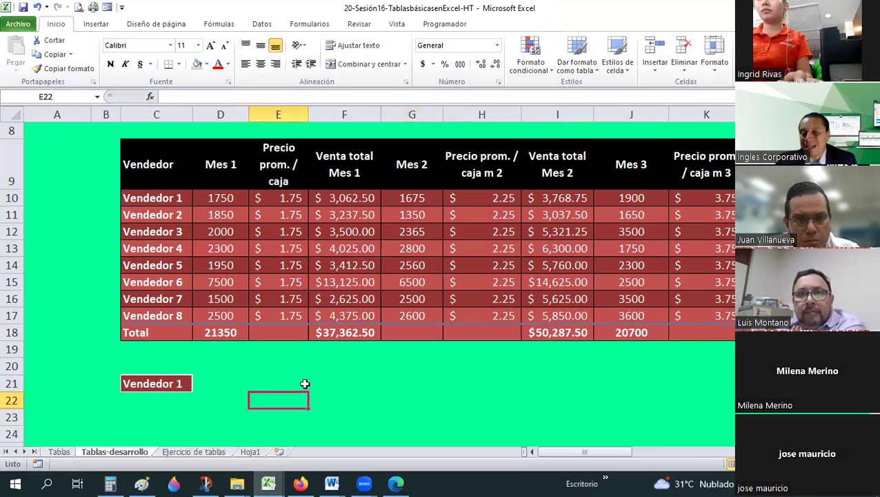
scroll(305, 382, down, 2)
scroll(189, 375, up, 2)
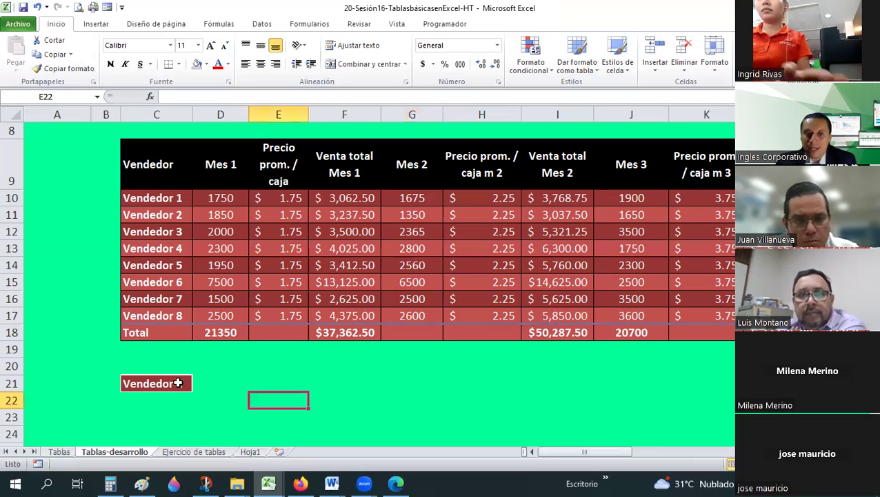
key(Up)
key(Left)
key(Left)
key(Up)
key(Up)
key(Up)
key(Right)
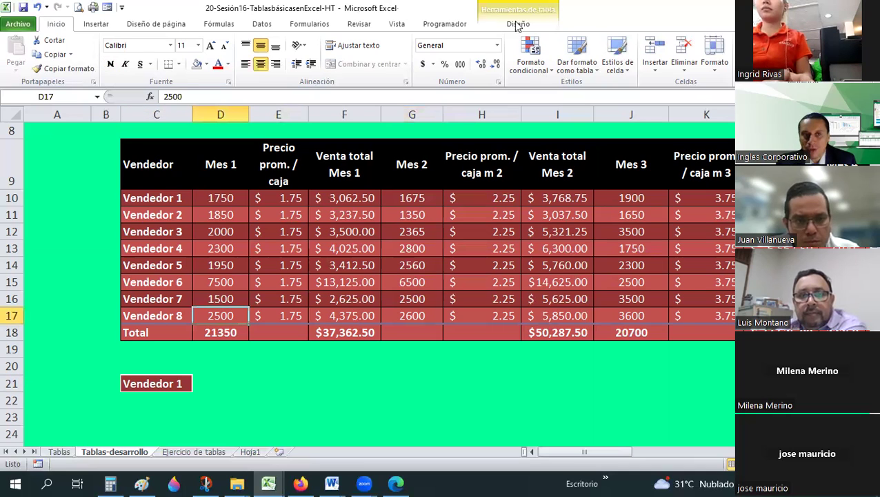
scroll(70, 60, down, 9)
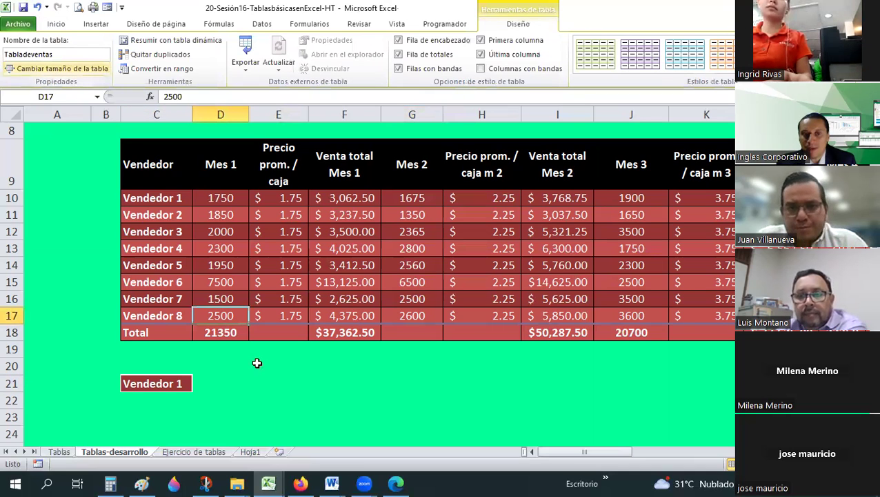
click(289, 384)
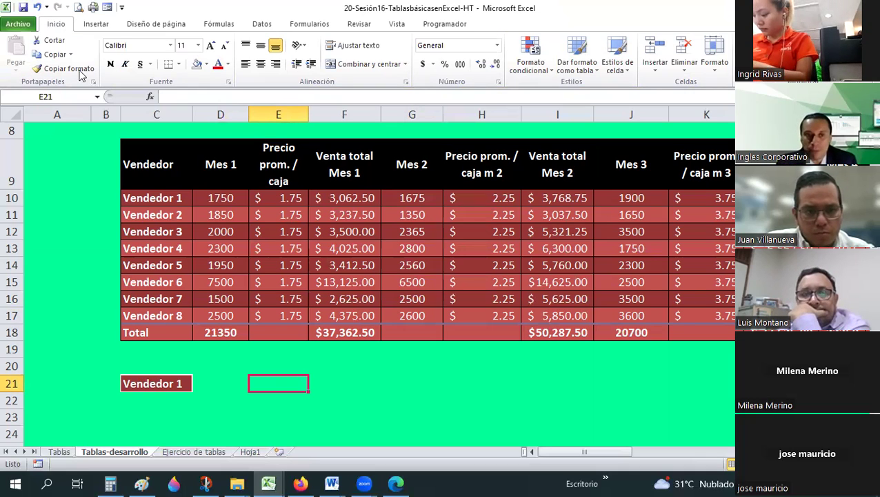
Step: Copy C21's dark red formatting onto E21
click(156, 384)
click(69, 68)
click(303, 387)
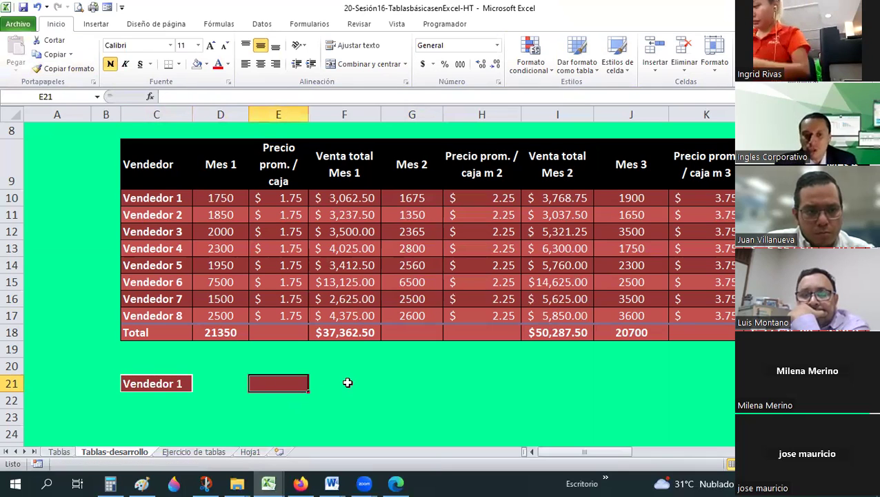
click(291, 380)
click(88, 69)
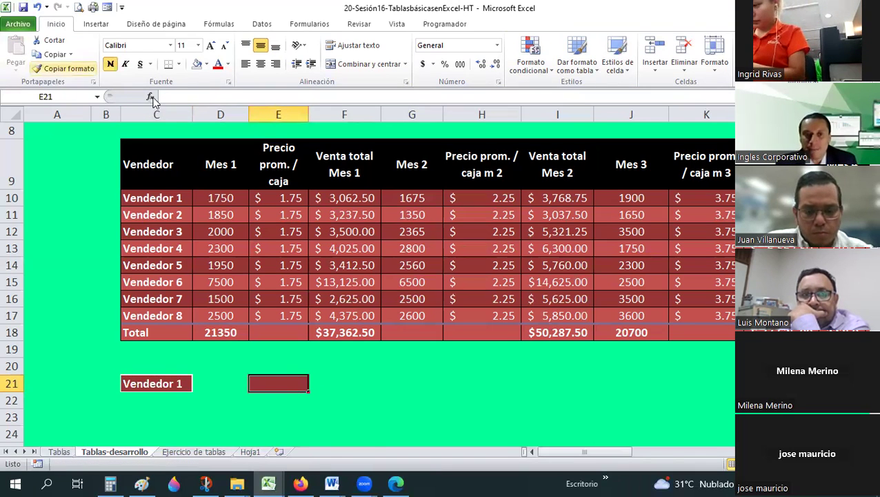
Step: Insert CONSULTAV in E21 looking up C21 in the Tabladeventas table
key(shift+F3)
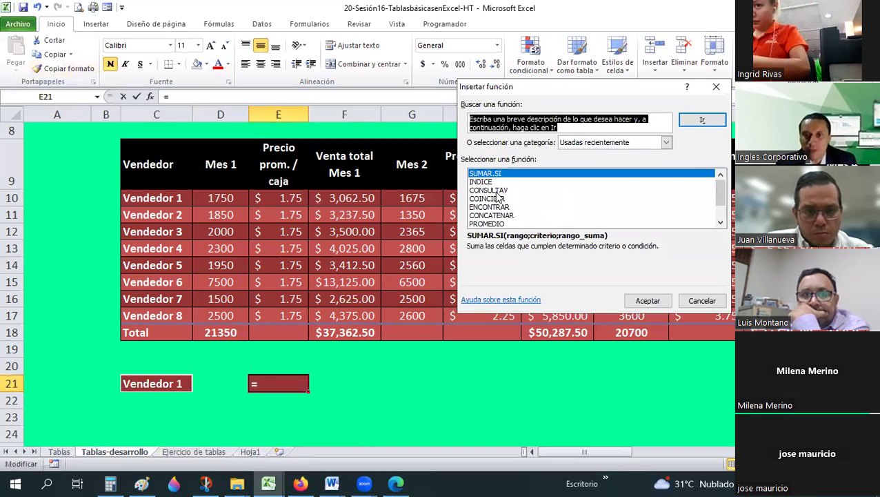
double_click(492, 190)
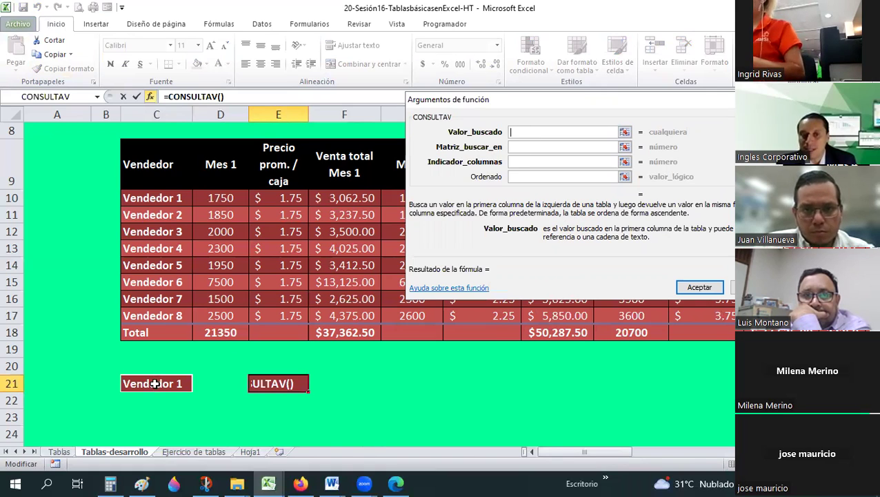
click(178, 386)
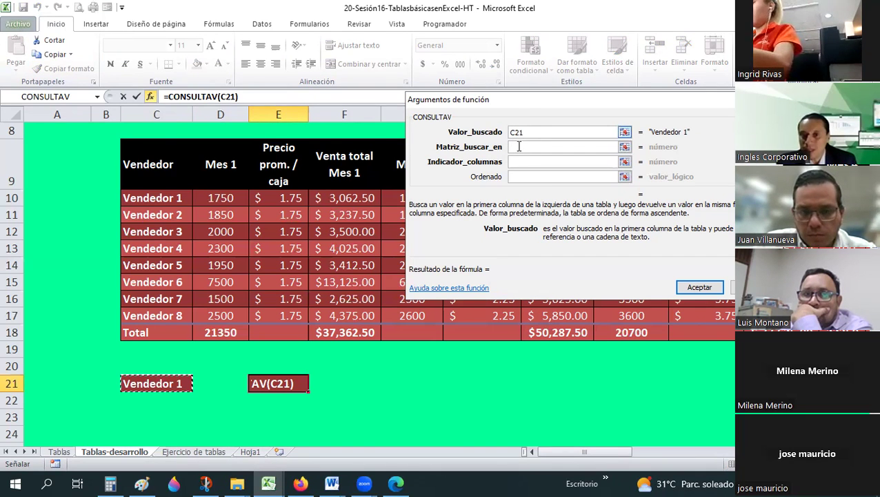
click(521, 152)
mouse_move(157, 164)
mouse_down()
mouse_move(721, 231)
mouse_move(721, 332)
mouse_up()
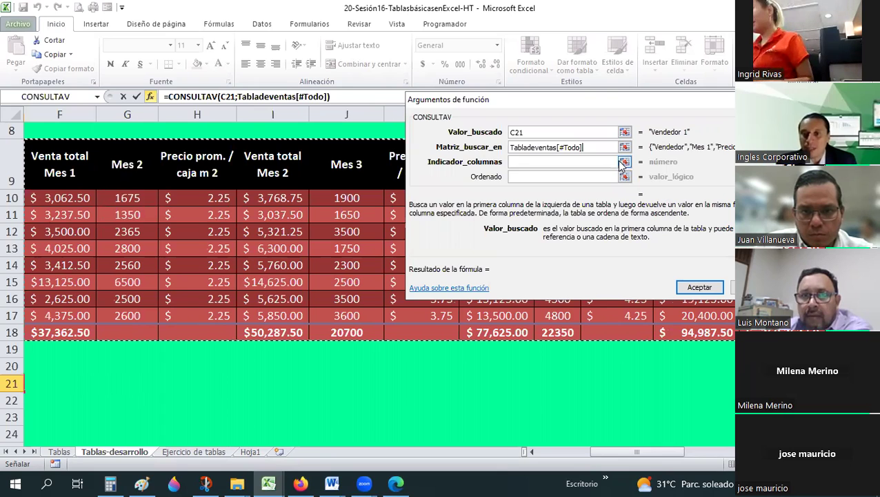
Step: Add column index 14, previewing a result of 21181.25
scroll(197, 209, left, 3)
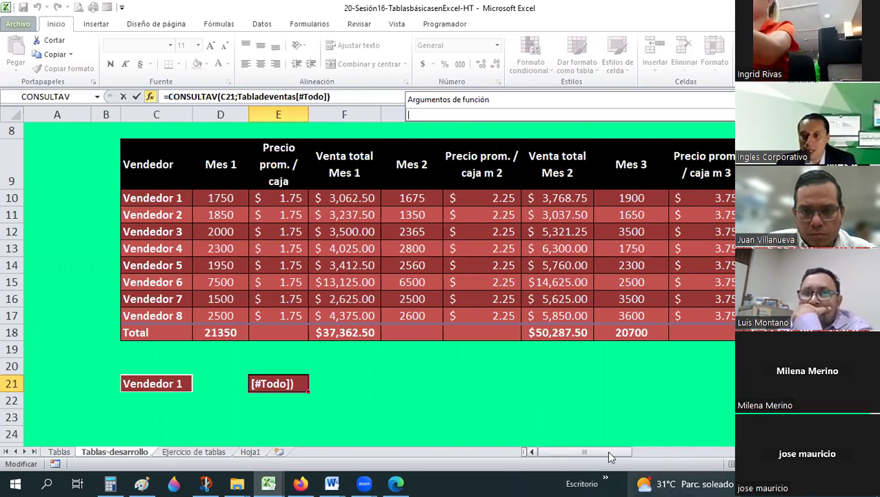
drag(647, 454, 668, 457)
scroll(586, 248, right, 2)
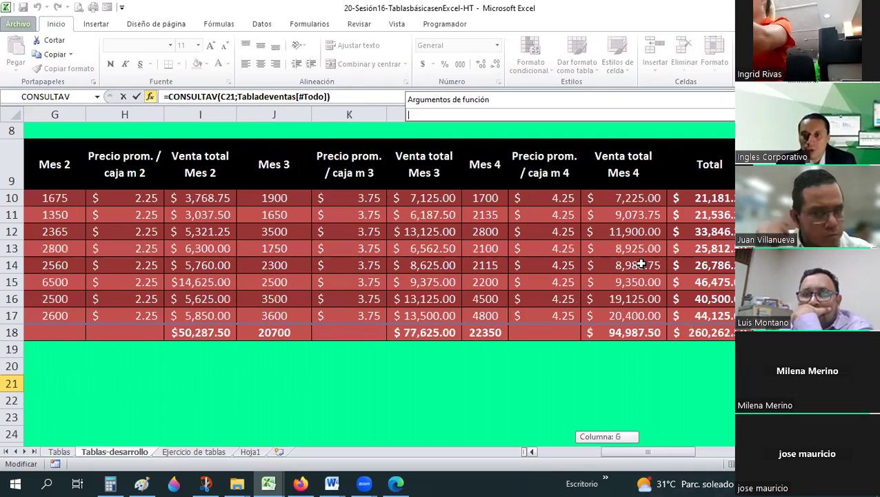
scroll(606, 253, left, 1)
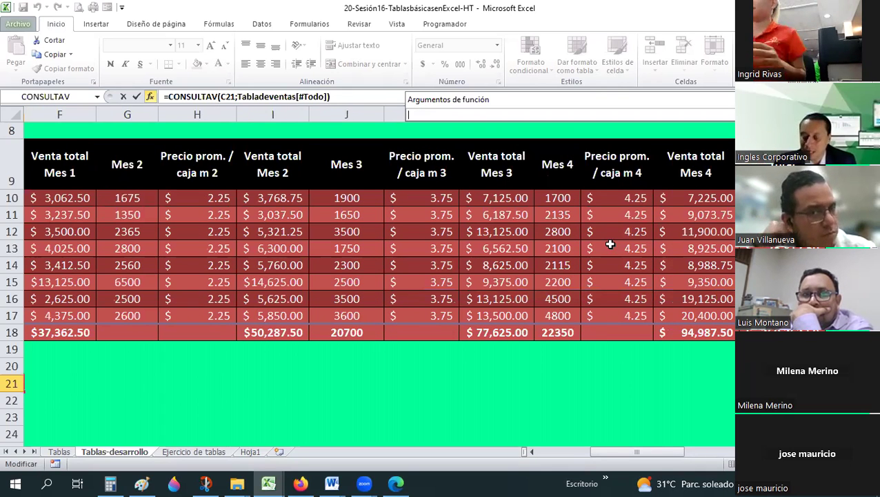
text(;14)
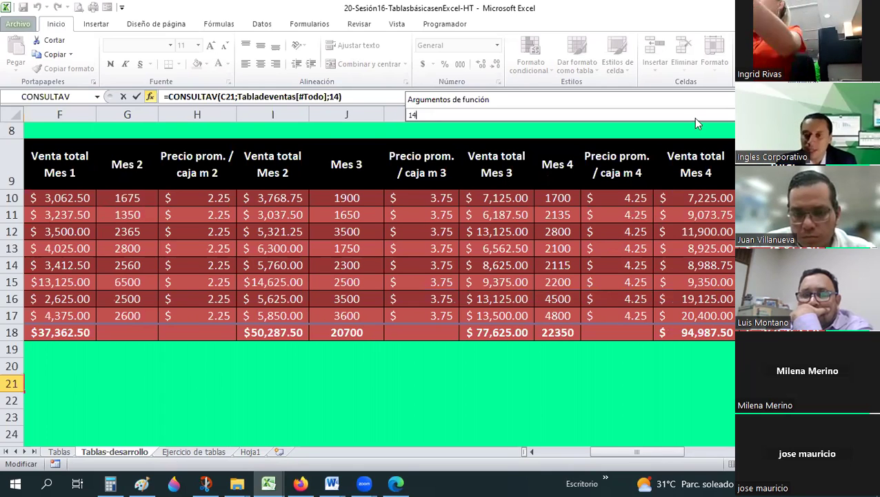
key(Return)
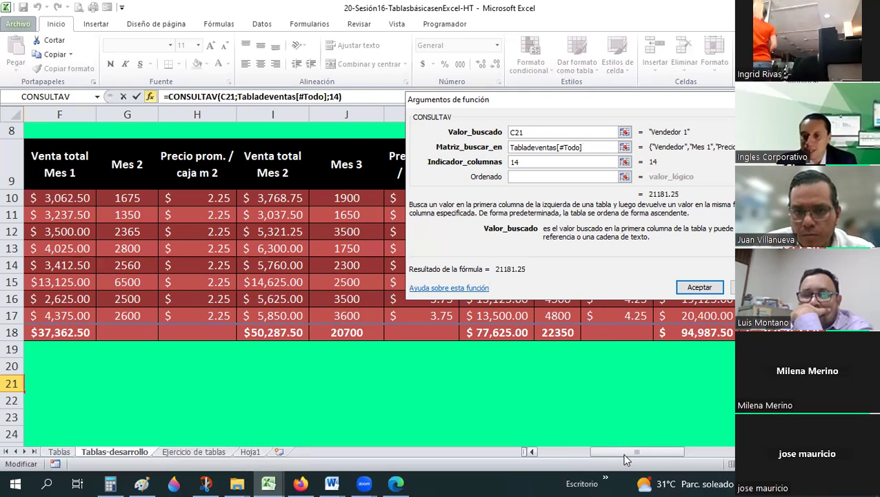
drag(624, 455, 572, 455)
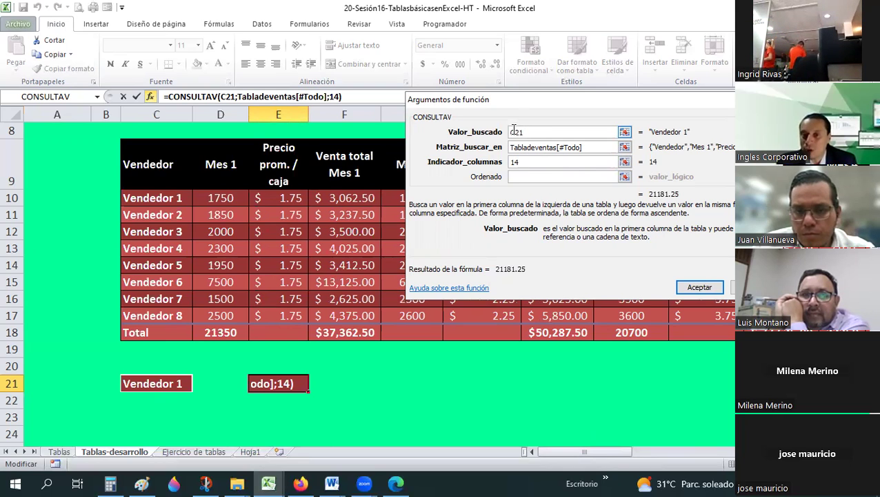
Step: Test the Matriz_buscar_en argument, replacing its reference with 'Tablaventas'
click(524, 147)
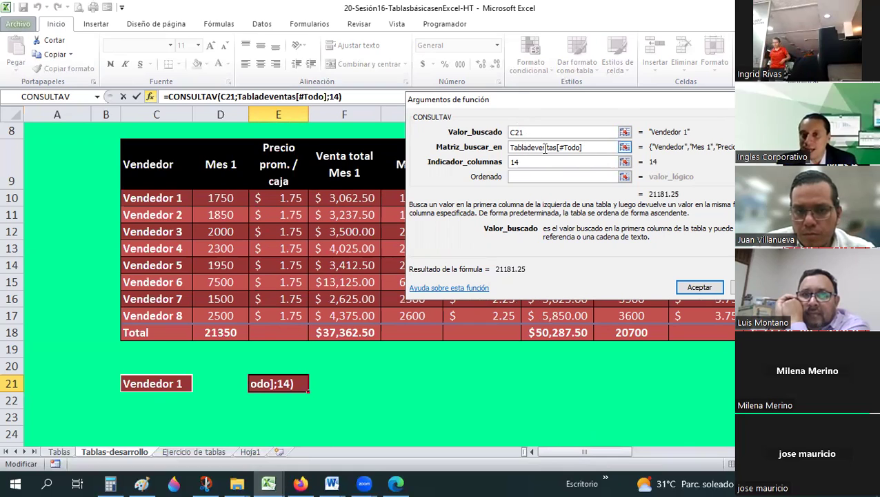
key(Tab)
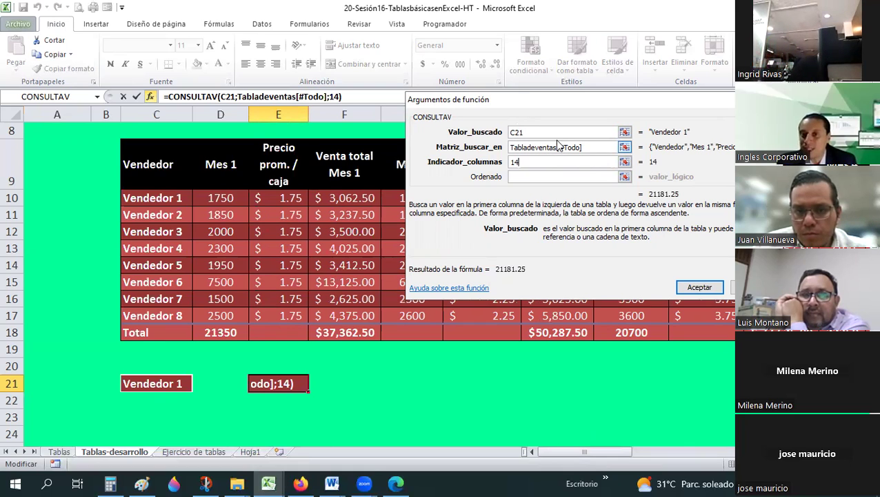
click(511, 147)
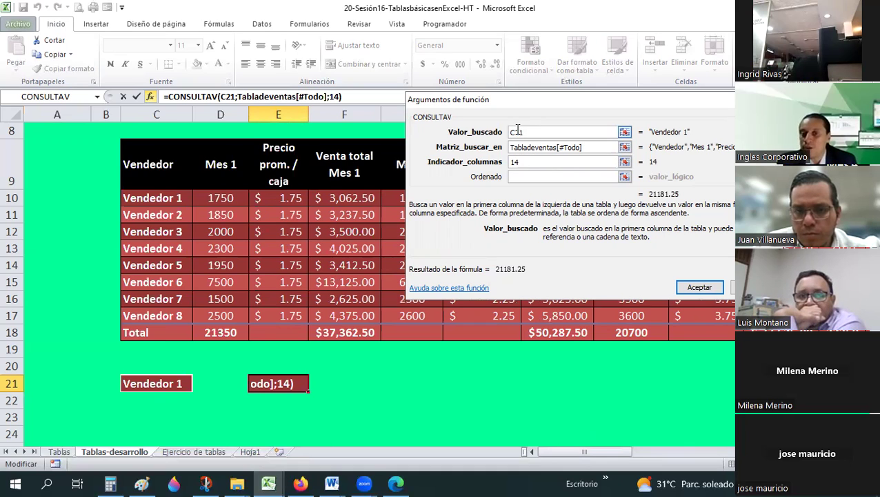
key(Tab)
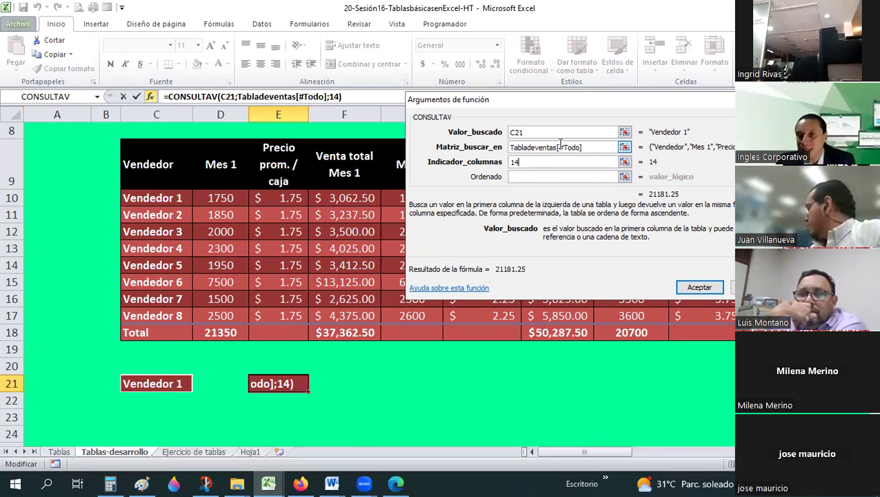
click(558, 147)
key(shift+End)
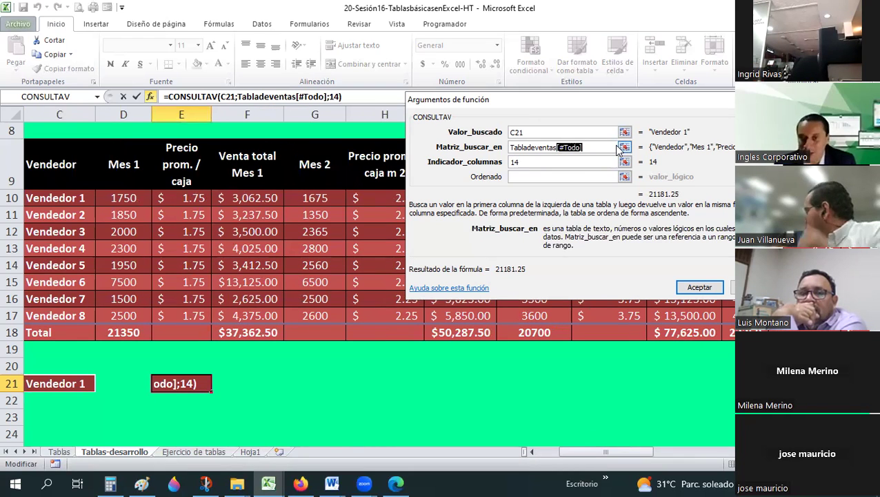
key(Delete)
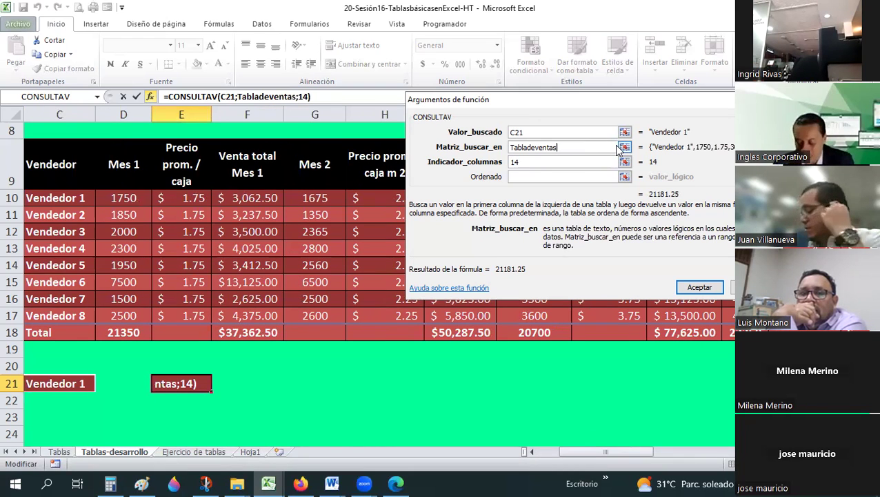
key(BackSpace)
key(BackSpace)
key(BackSpace)
key(BackSpace)
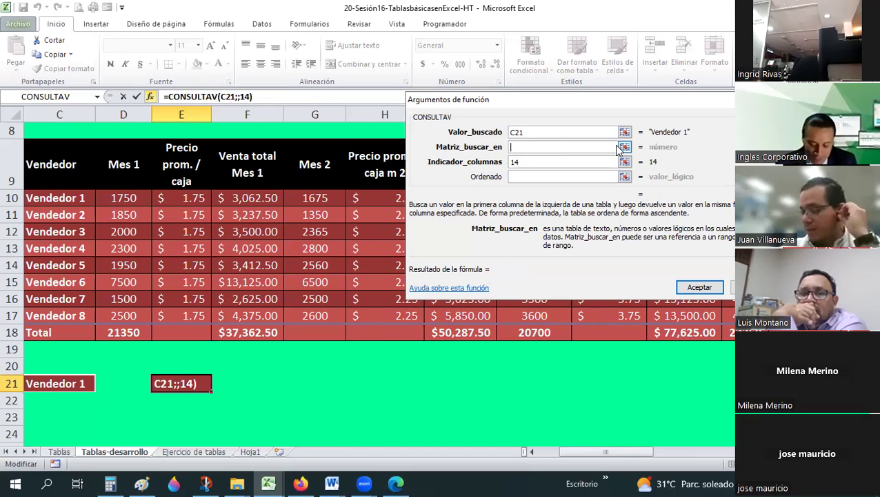
text(Tablaventas)
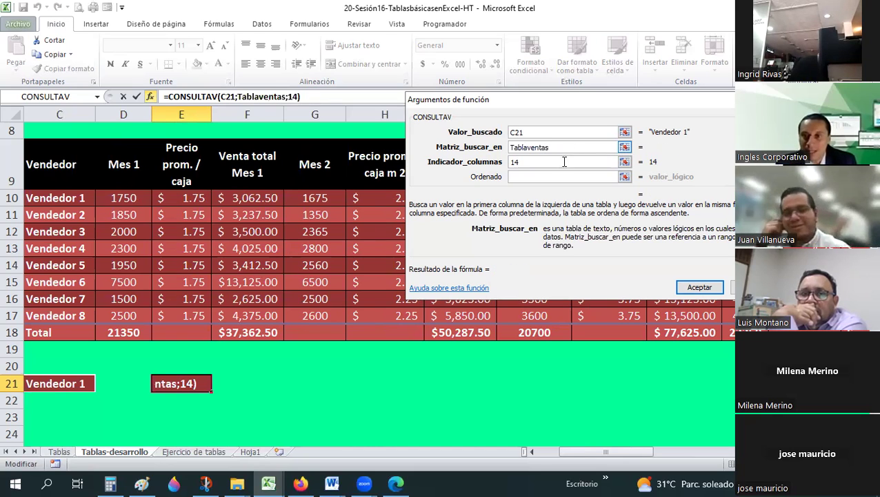
click(560, 161)
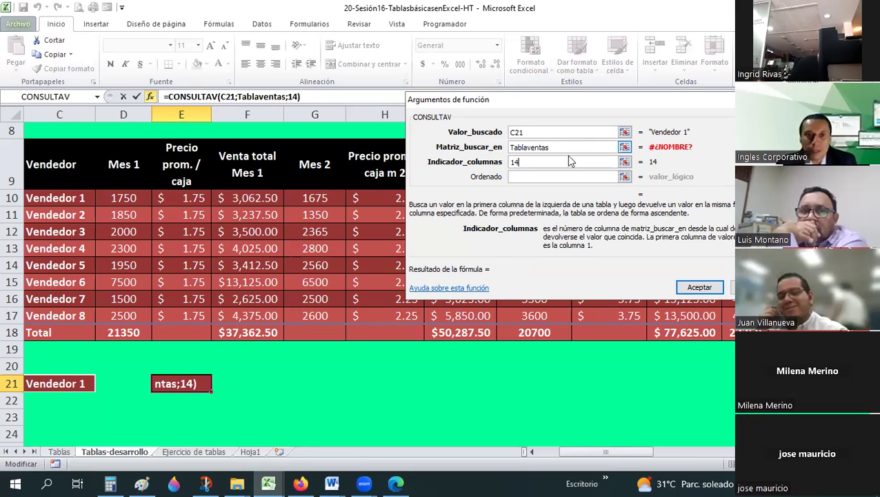
Step: Reselect the whole table so the lookup range reads Tabladeventas[#Todo]
click(449, 148)
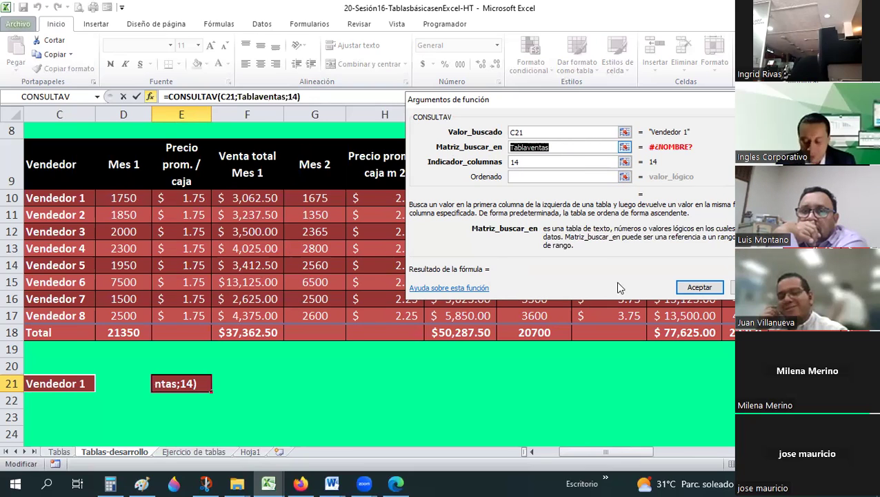
click(51, 169)
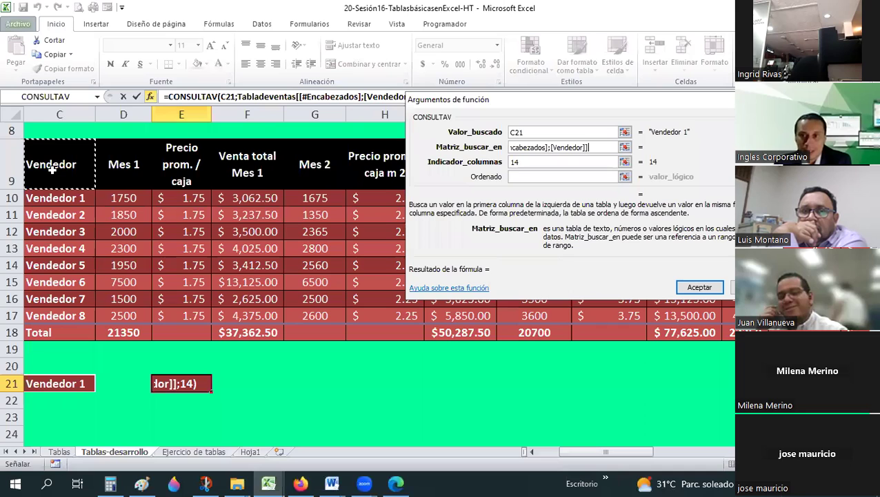
drag(603, 147, 407, 157)
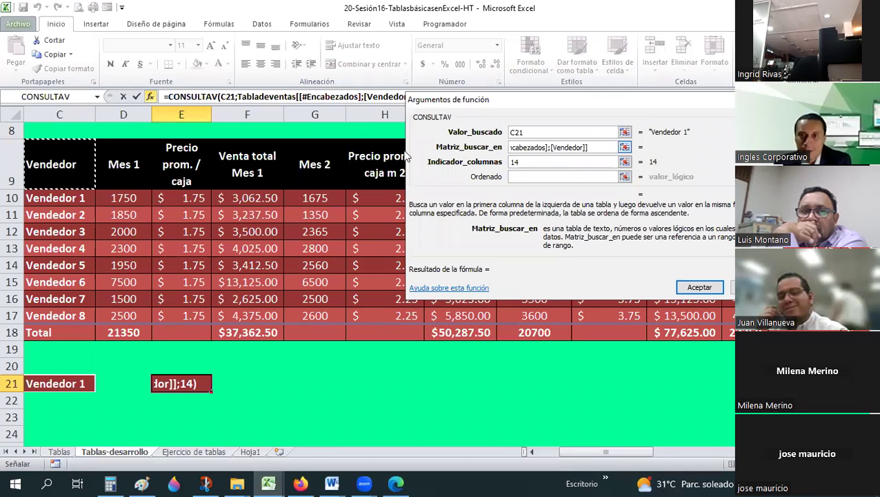
key(BackSpace)
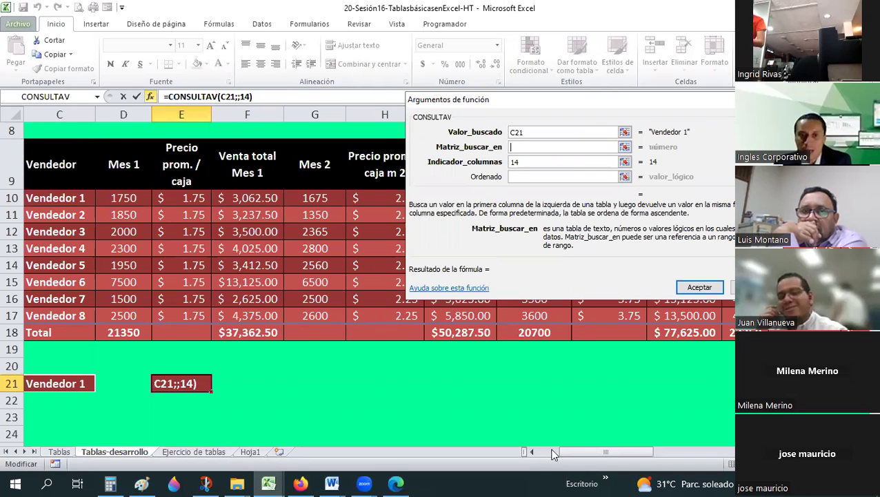
scroll(148, 159, left, 2)
click(156, 164)
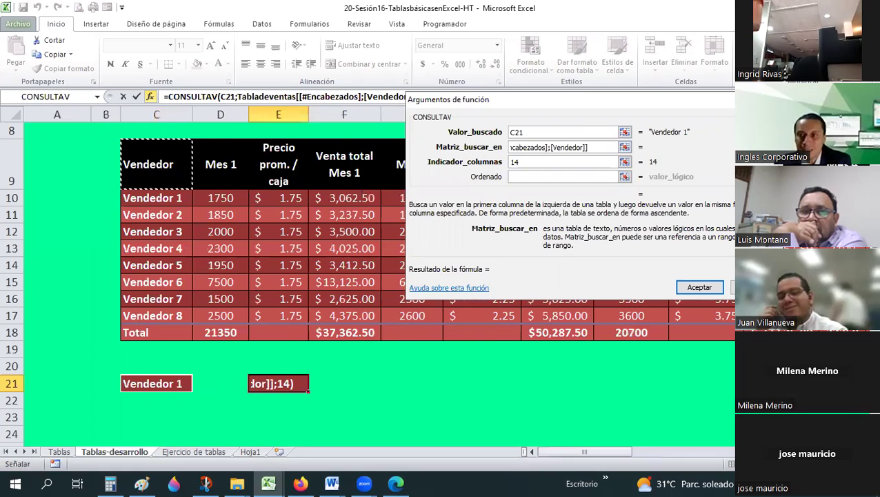
drag(155, 164, 732, 332)
drag(535, 131, 558, 176)
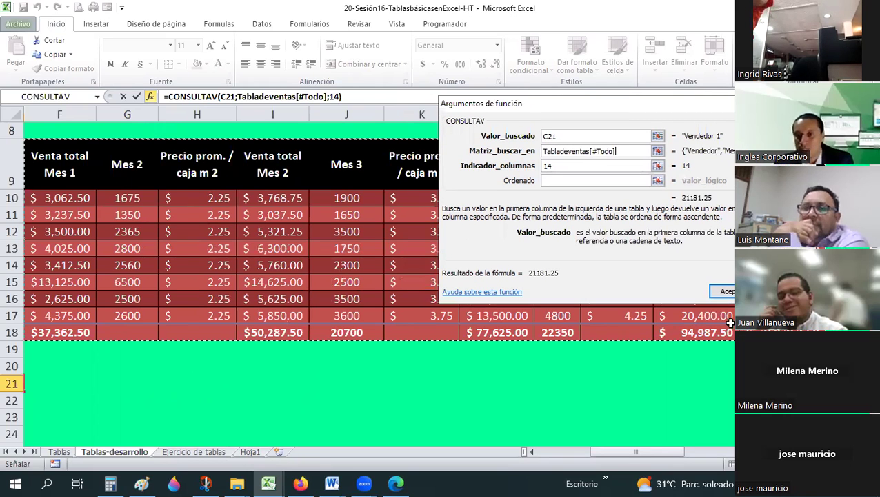
Step: Enter the lookup, widen column E to show $ 21,181.25, and check P10's formula
key(Return)
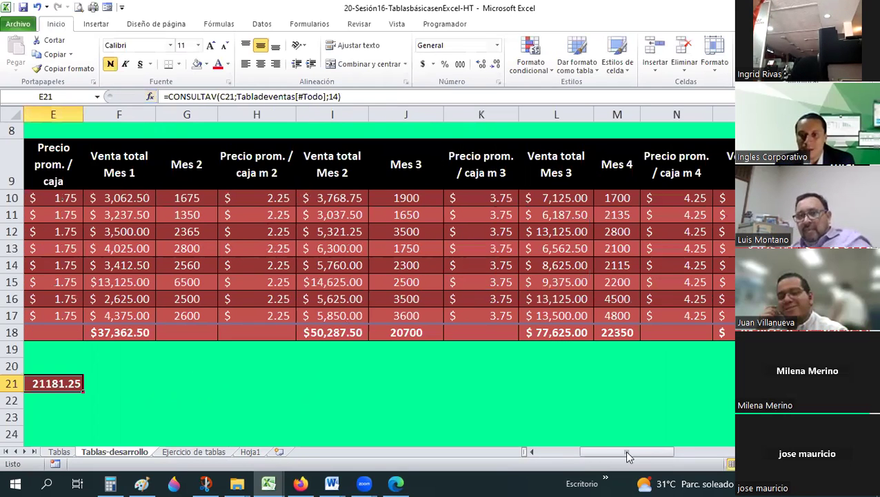
scroll(255, 376, left, 3)
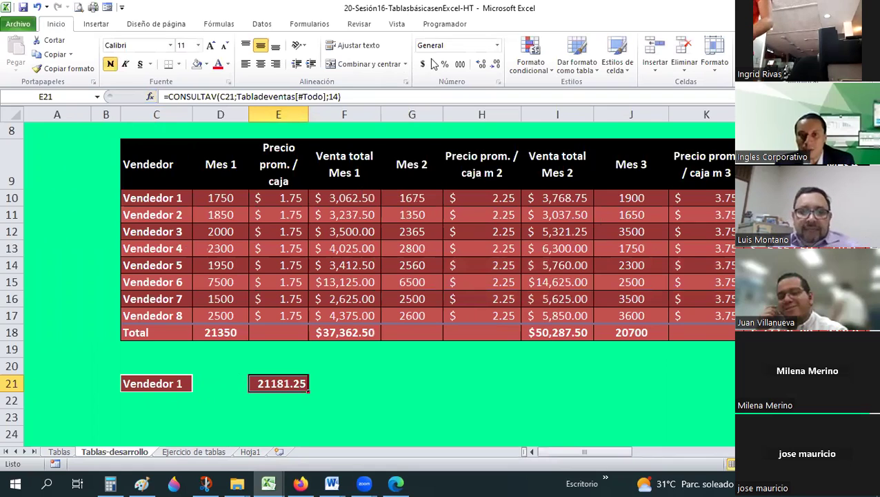
drag(308, 116, 335, 116)
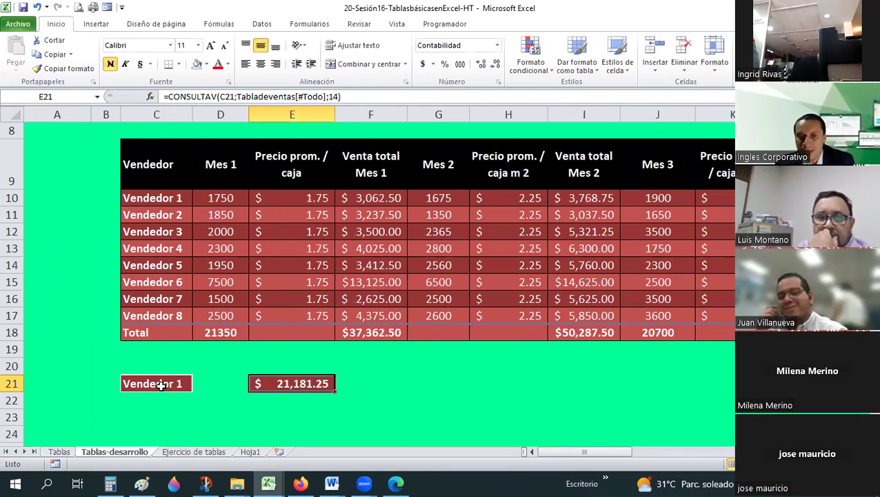
key(Left)
key(Left)
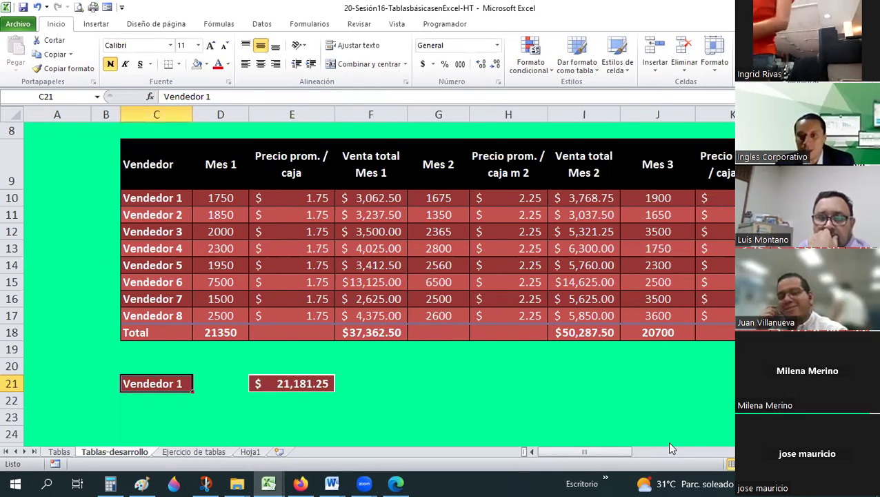
scroll(536, 454, right, 6)
click(703, 198)
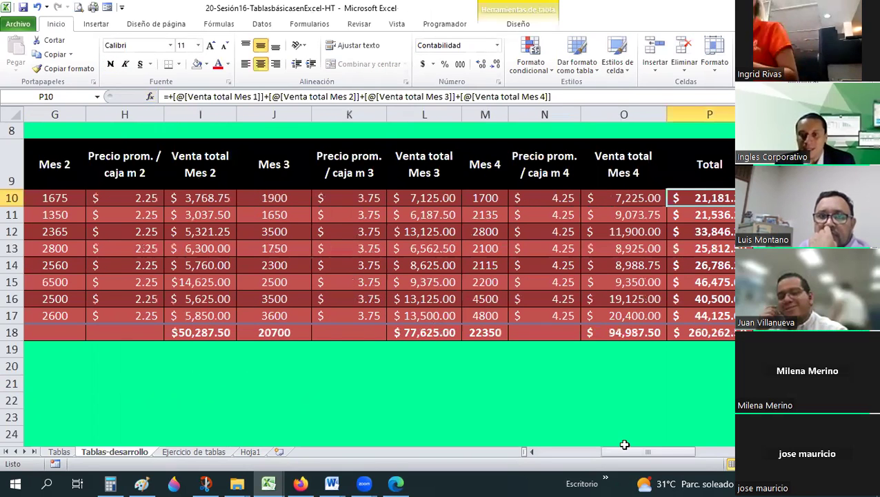
scroll(536, 454, left, 6)
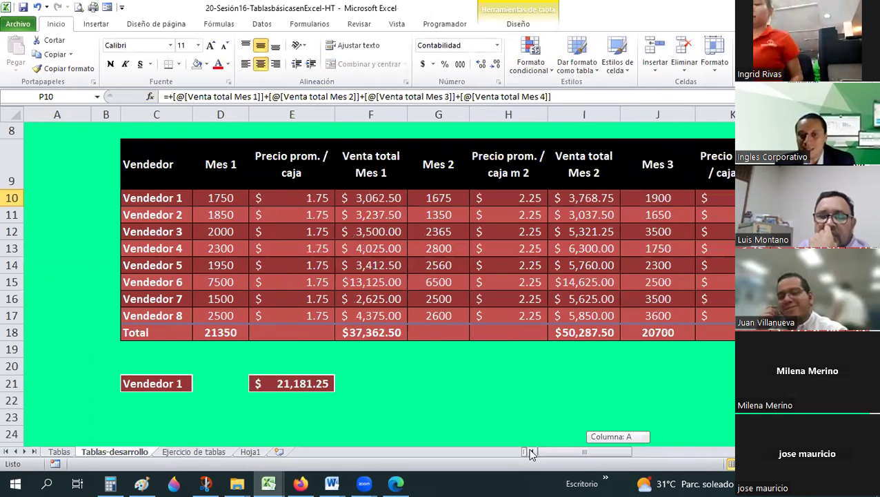
Step: Reopen the Function Arguments for E21's CONSULTAV lookup
click(291, 383)
click(150, 97)
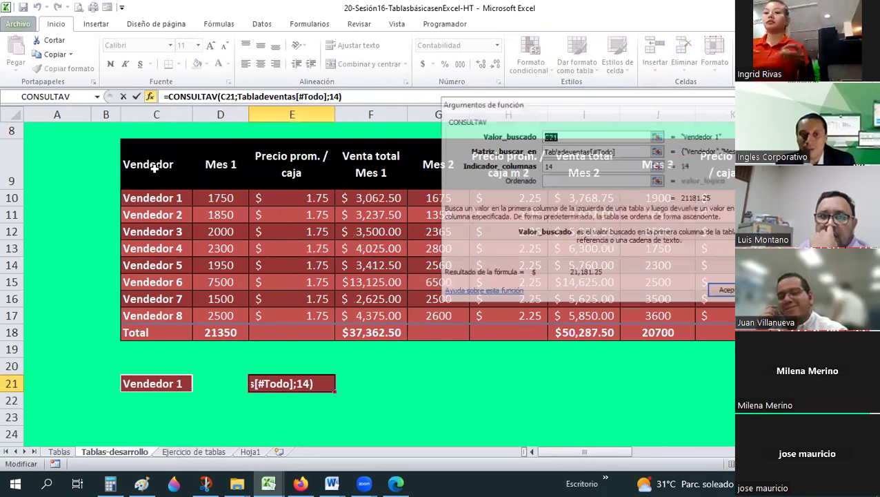
click(150, 164)
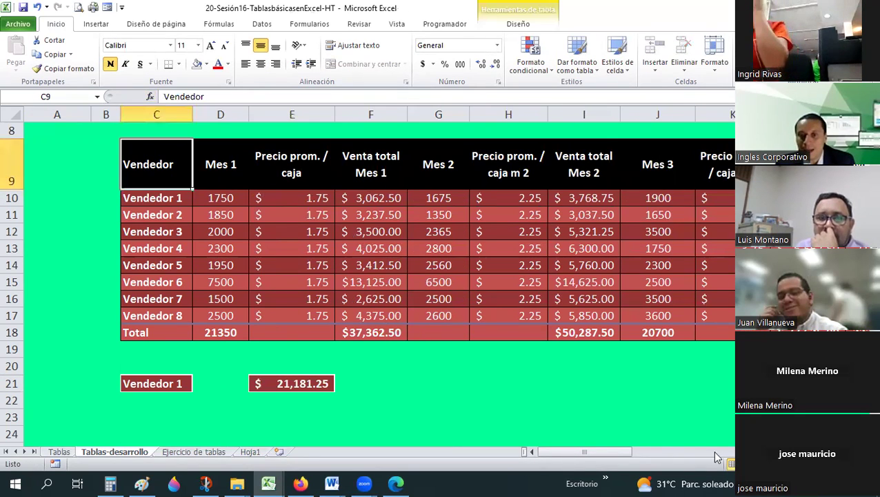
drag(707, 451, 366, 435)
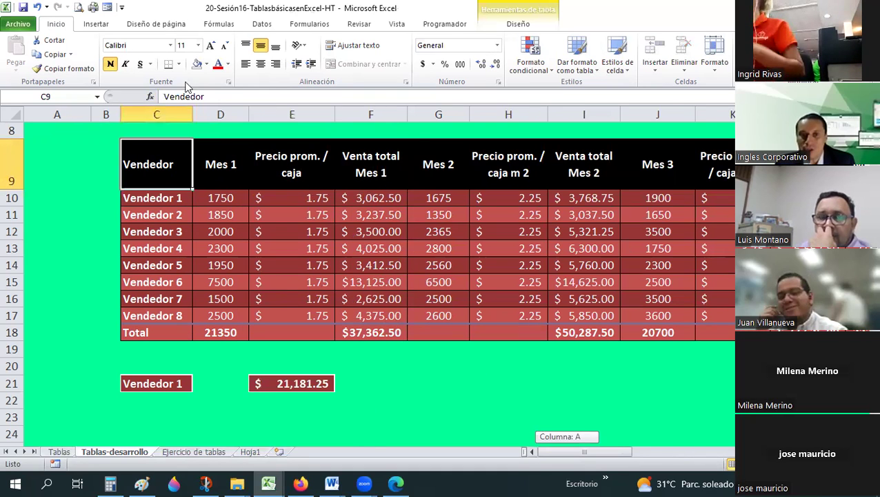
click(288, 384)
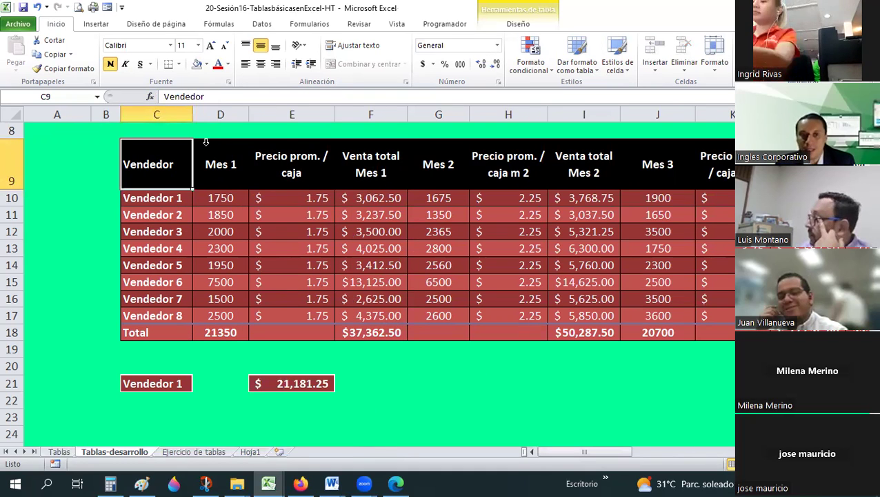
click(149, 98)
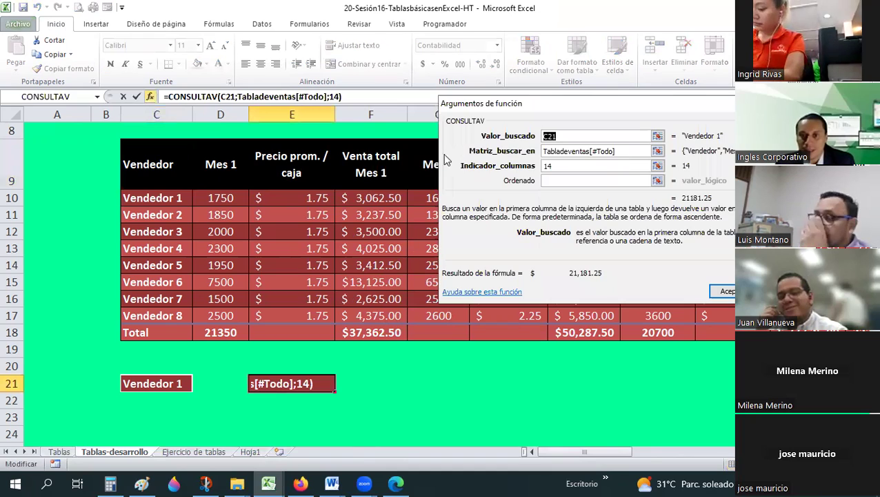
Step: Set the lookup range to C9:P18, enter the formula, and autofit column E
key(Tab)
text(c9)
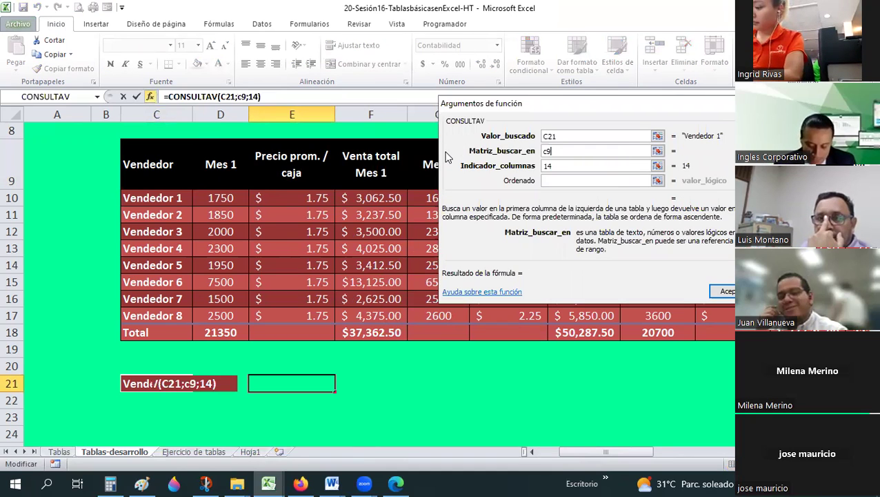
text(:p18)
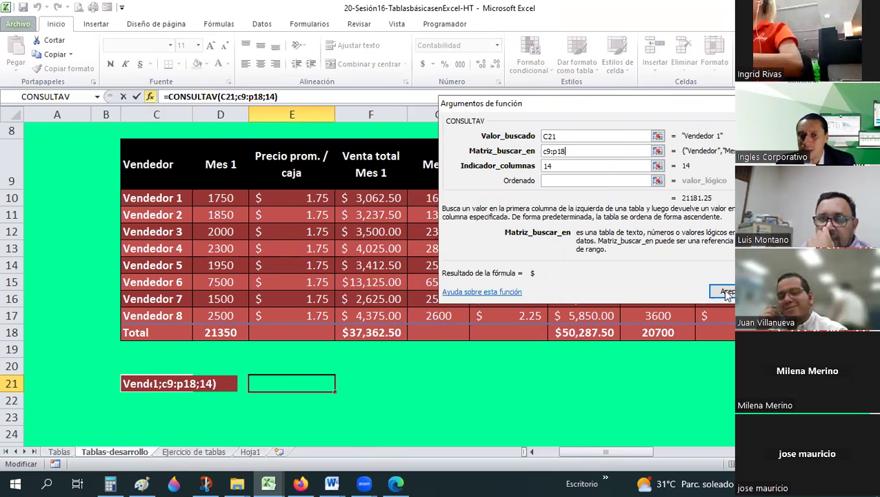
key(Return)
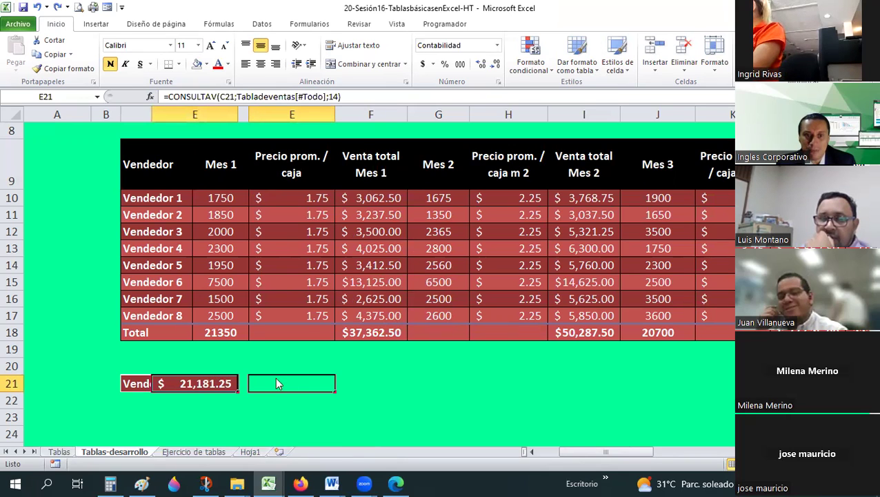
drag(287, 376, 423, 399)
click(321, 404)
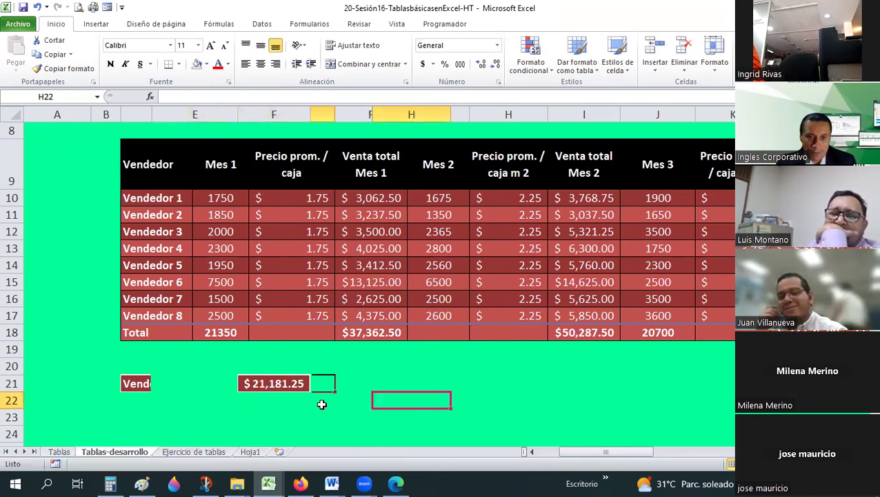
key(ctrl+z)
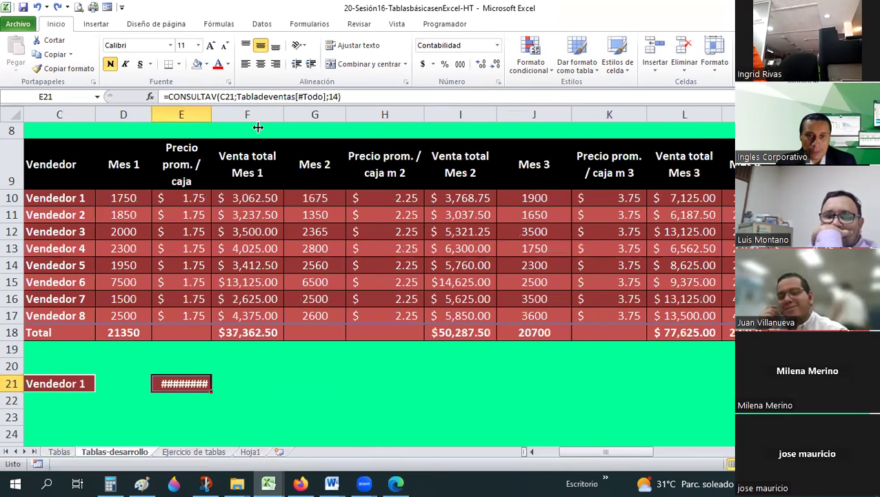
double_click(211, 114)
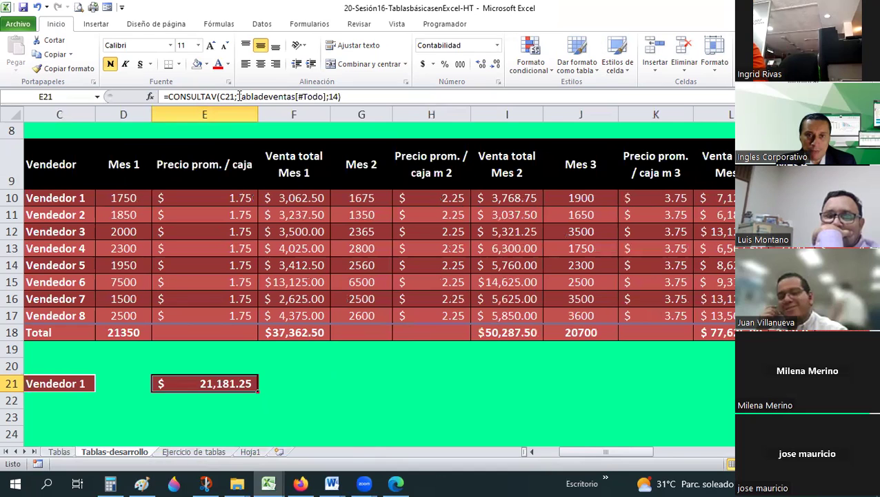
Step: Edit E21's lookup range, trying C9:G18 before settling on C9:P18
click(261, 98)
drag(318, 98, 332, 98)
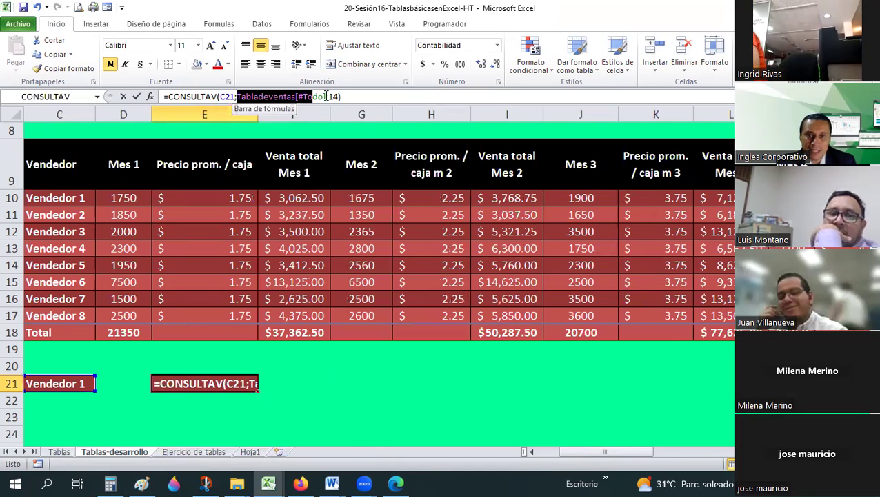
text(c9)
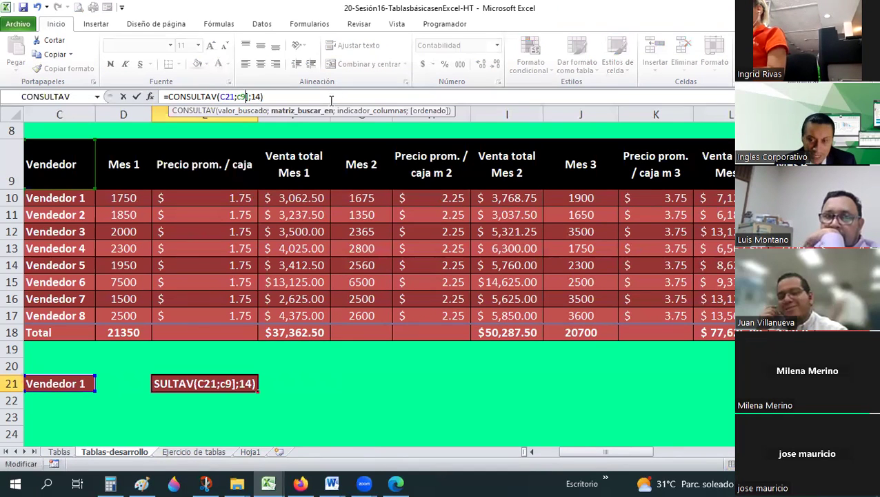
text(:c18)
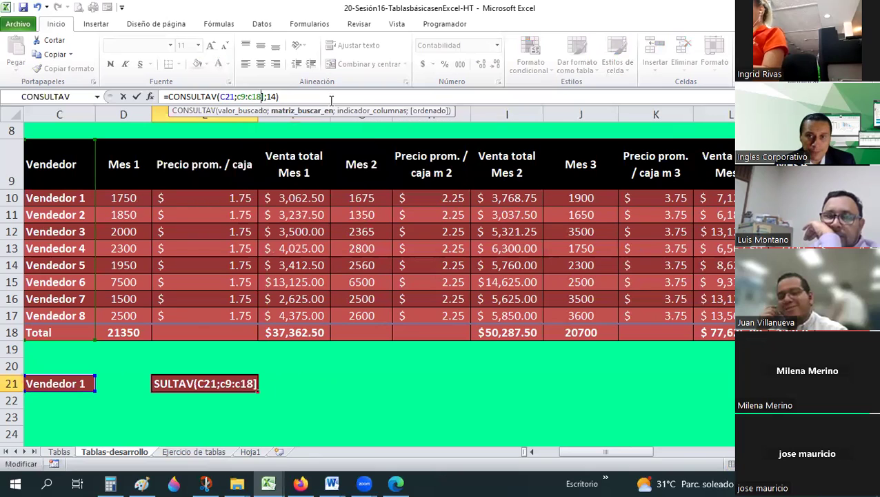
key(BackSpace)
key(BackSpace)
key(BackSpace)
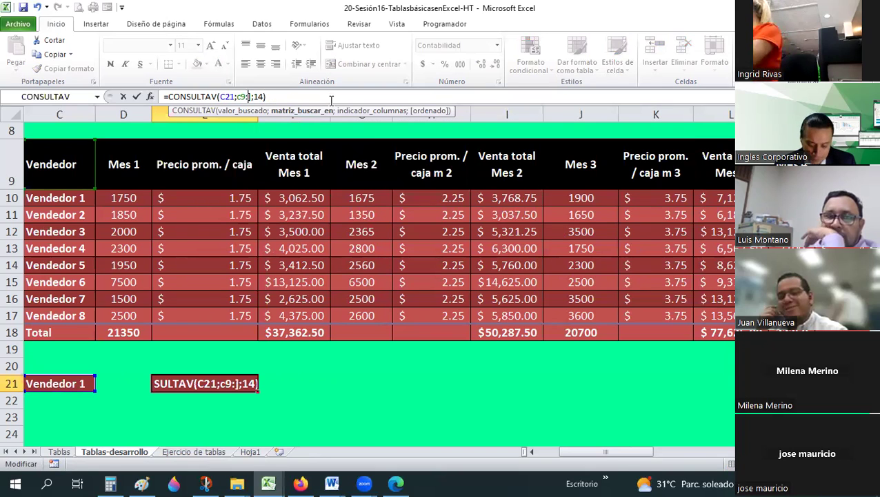
text(g18)
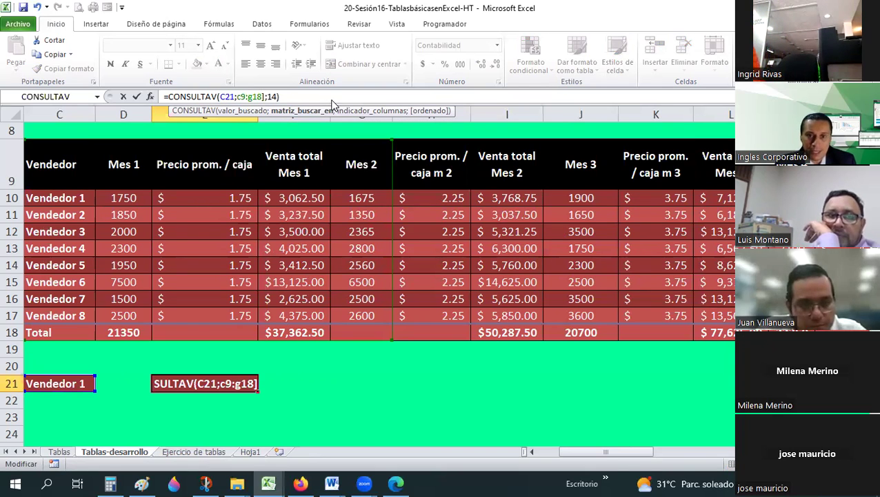
key(ctrl+Return)
drag(642, 459, 704, 455)
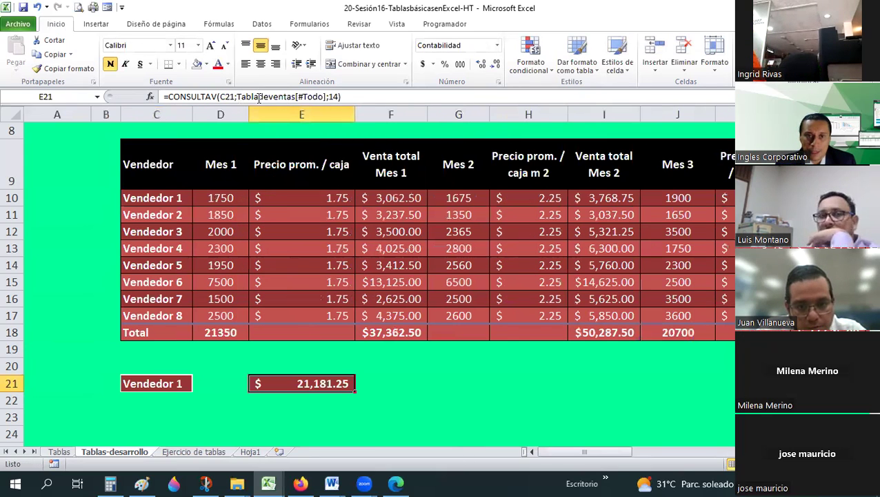
drag(237, 96, 325, 96)
text(c)
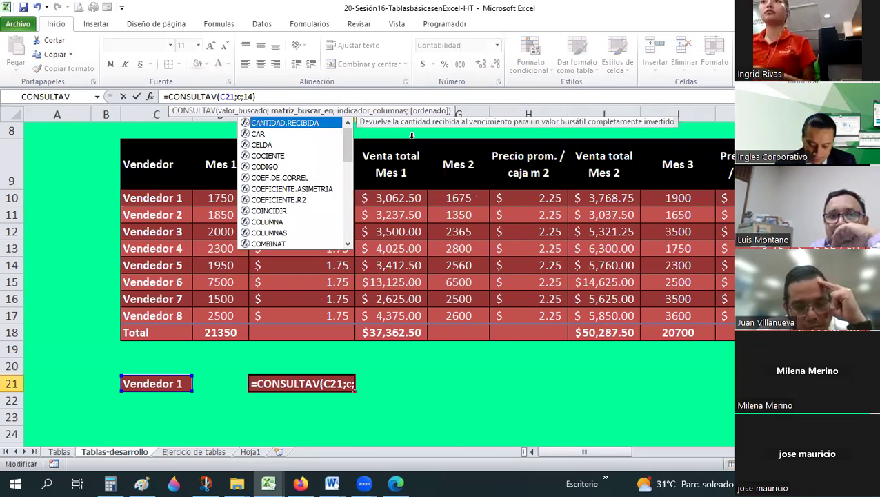
text(9)
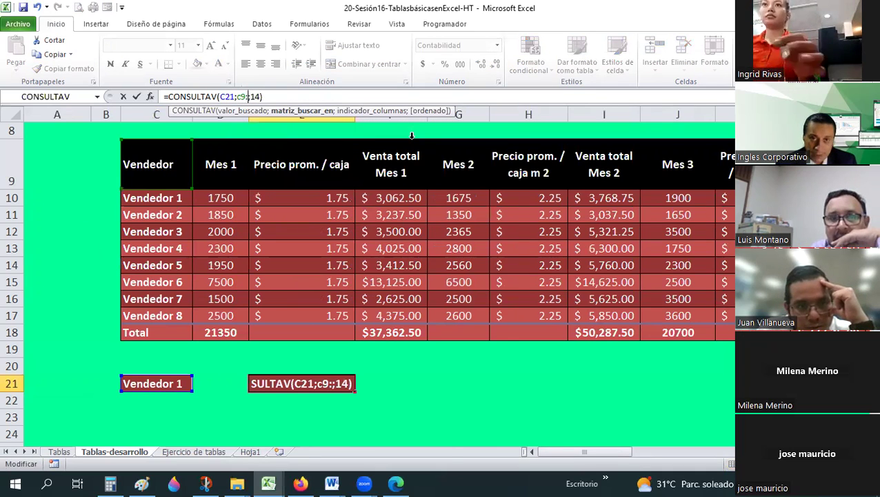
text(:p18)
key(Return)
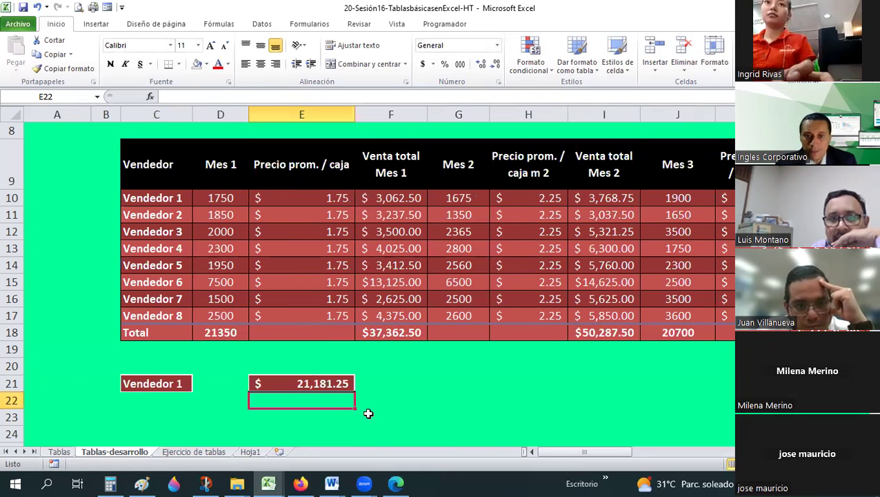
Step: Copy the lookup to E22 and change it to =CONSULTAV(C21;Tabladeventas;14)
key(Up)
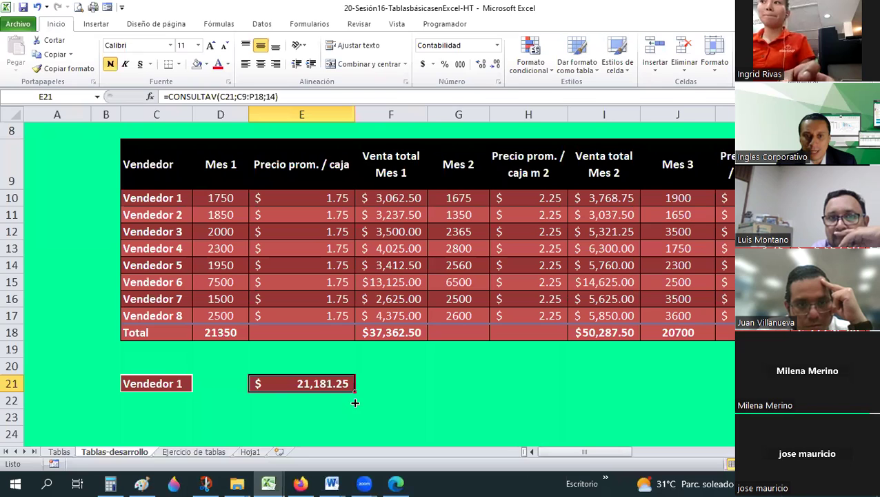
drag(354, 391, 354, 408)
key(Down)
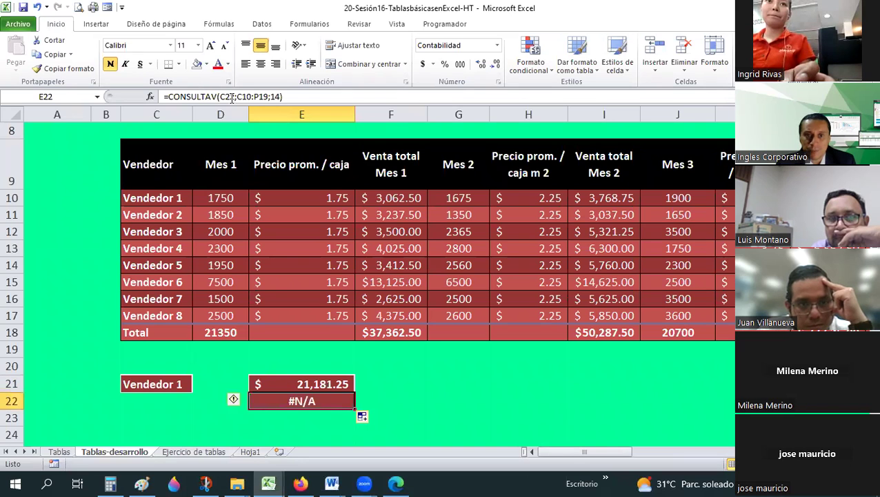
click(233, 97)
click(237, 97)
key(BackSpace)
text(1)
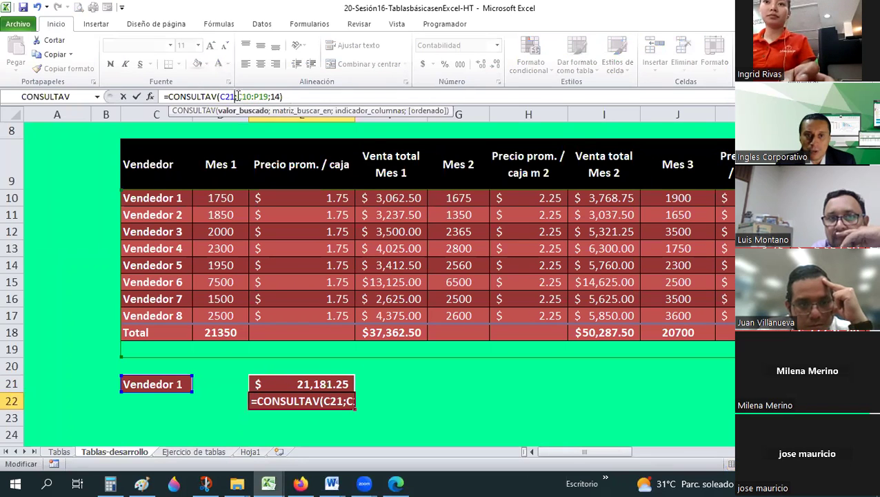
shift+click(266, 96)
shift+click(269, 97)
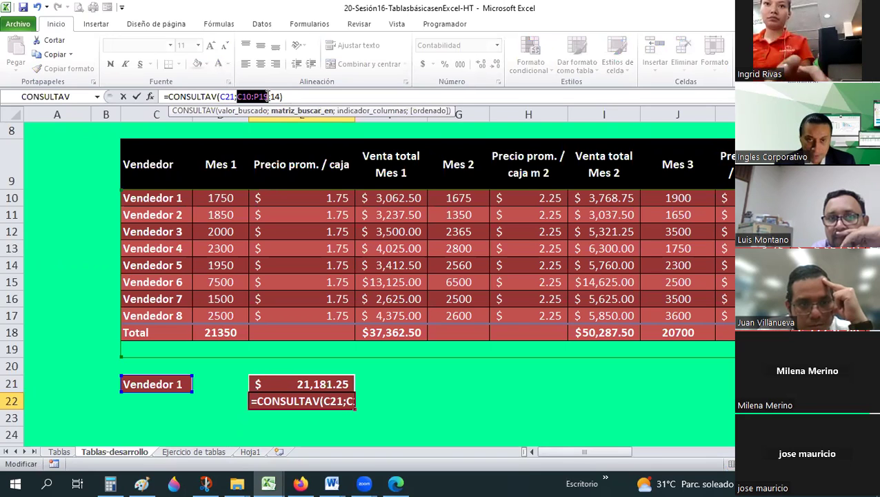
text(venta)
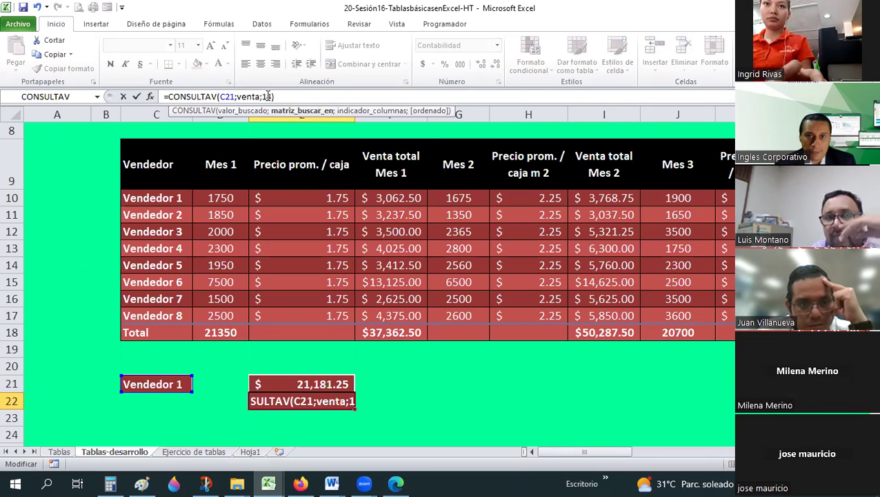
key(BackSpace)
key(BackSpace)
key(BackSpace)
text(tabla)
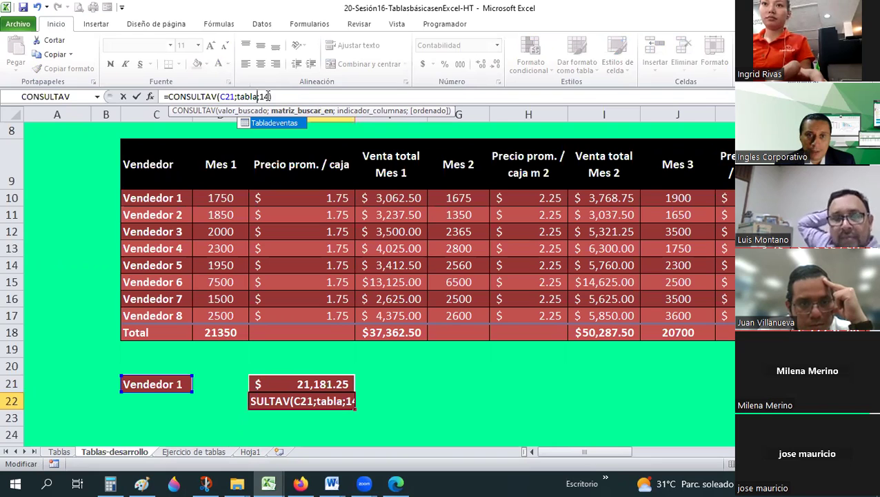
text(deventas)
key(Return)
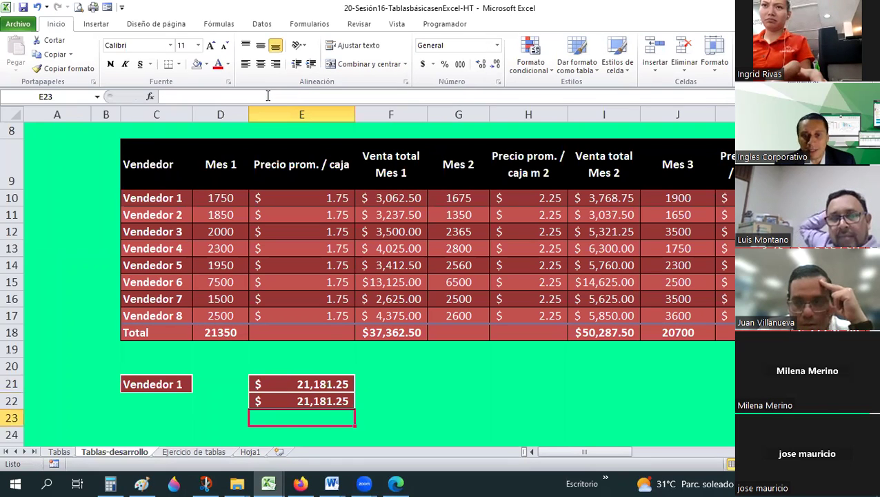
key(Up)
key(Up)
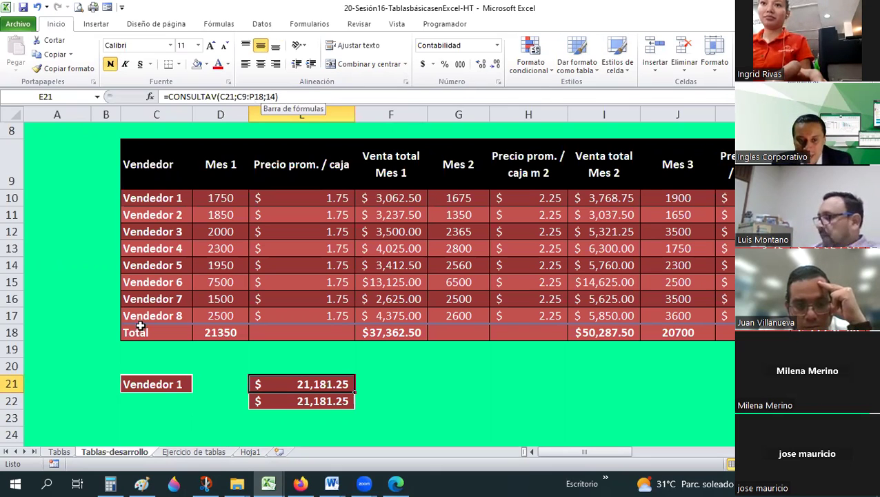
drag(156, 385, 331, 407)
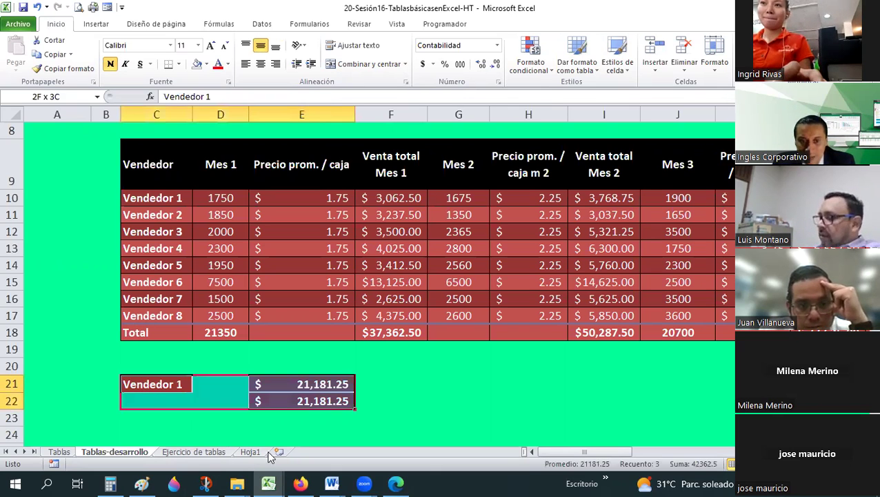
click(251, 452)
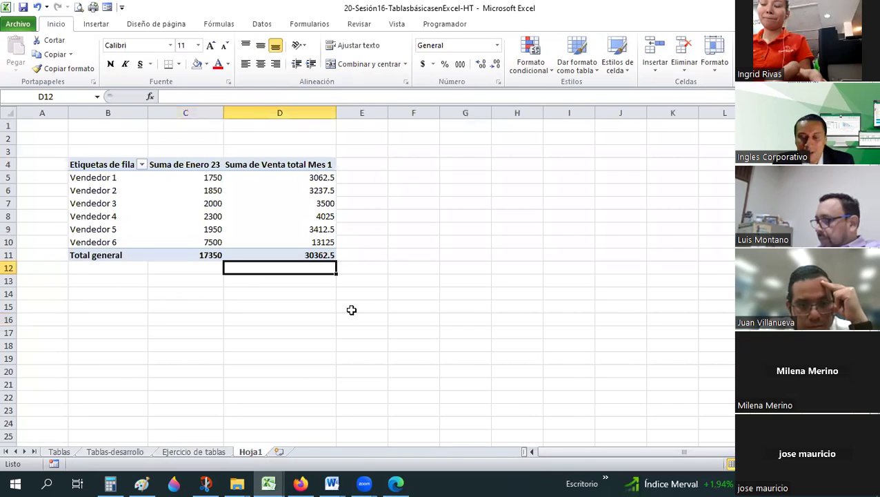
click(376, 305)
click(195, 452)
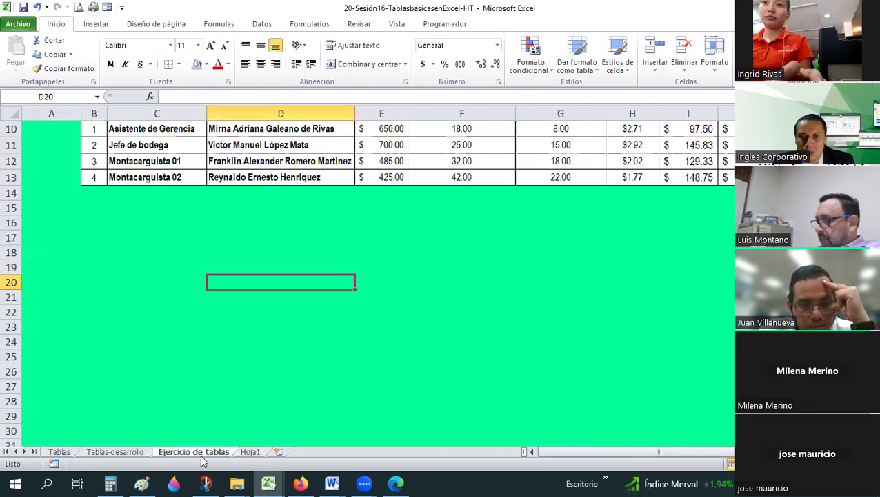
click(136, 453)
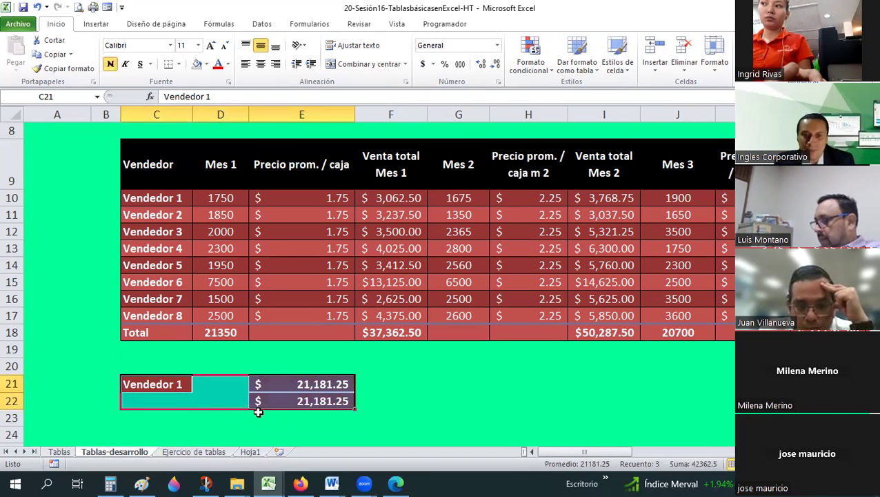
click(283, 400)
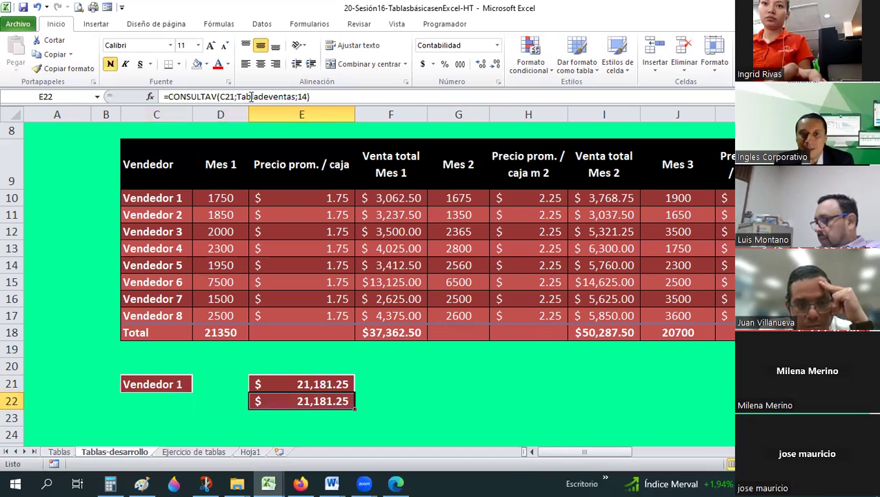
click(458, 402)
Step: Move the selection back to E22's lookup showing $ 21,181.25
key(Left)
key(Left)
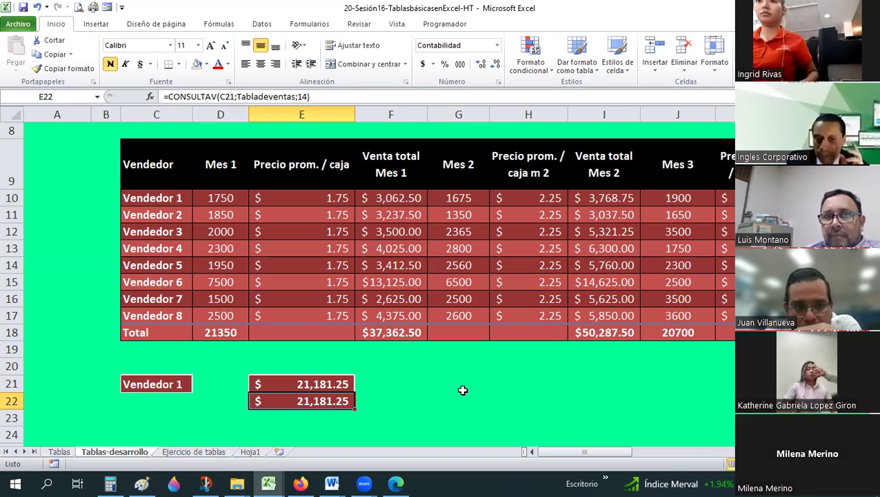
Step: Copy Tablas-desarrollo via Mover o copiar with Crear una copia, placed before the original
right_click(118, 454)
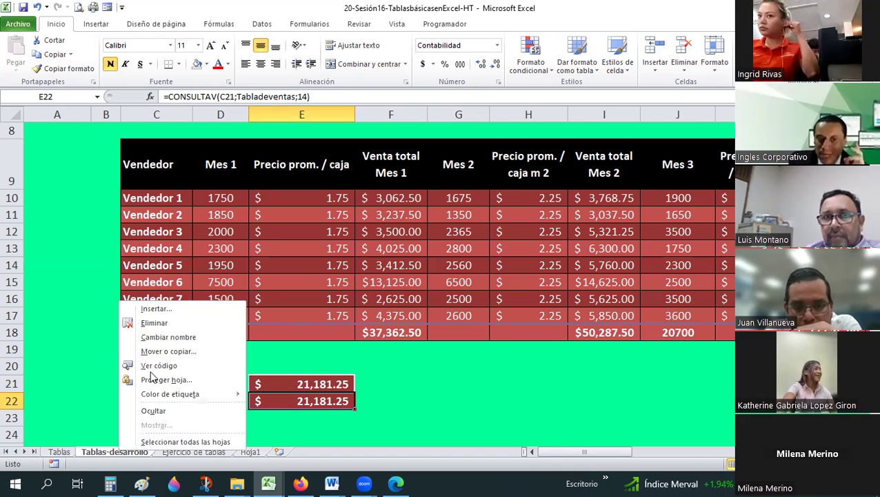
click(130, 463)
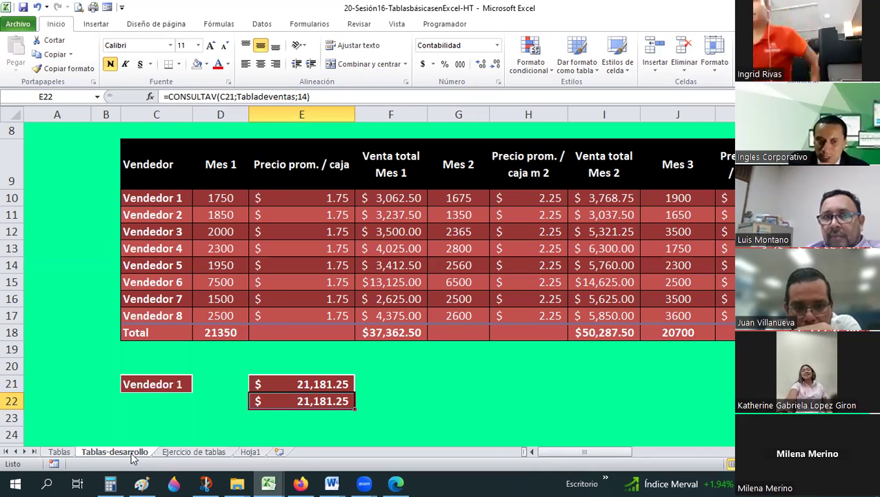
right_click(131, 453)
click(160, 356)
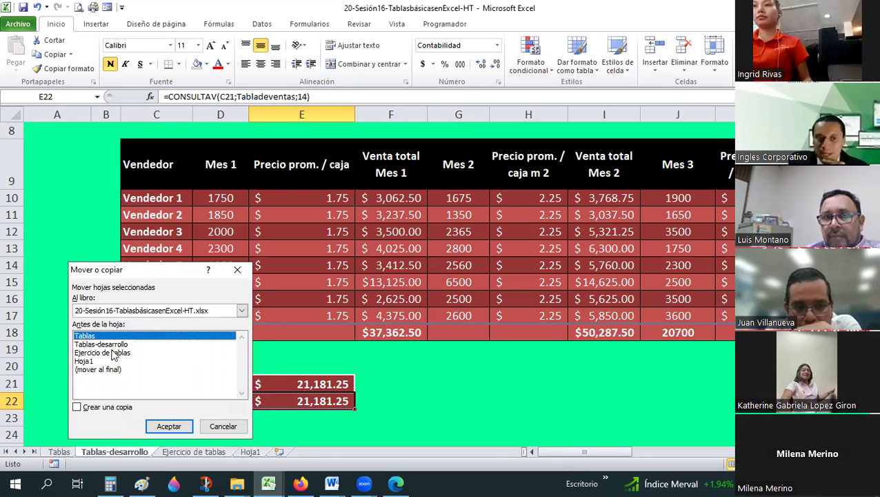
click(111, 345)
click(107, 408)
click(170, 427)
click(452, 267)
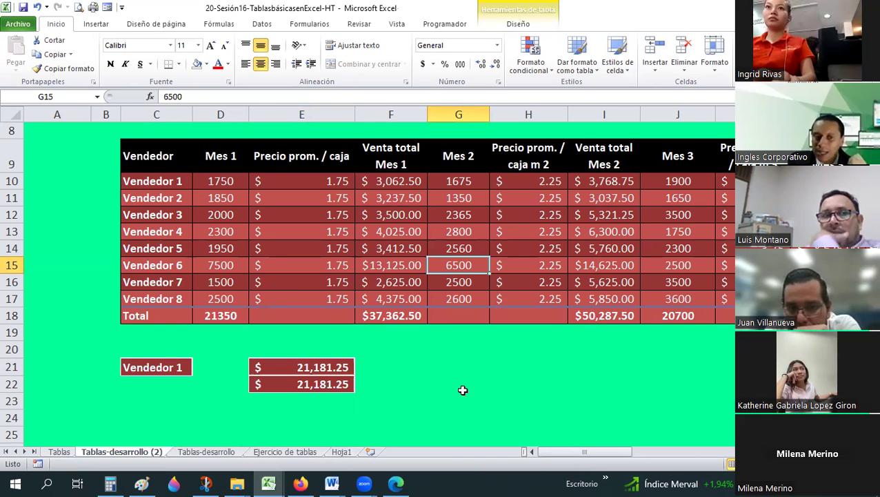
Step: Look over the Tablas sheet, then return to Tablas-desarrollo (2)
click(59, 451)
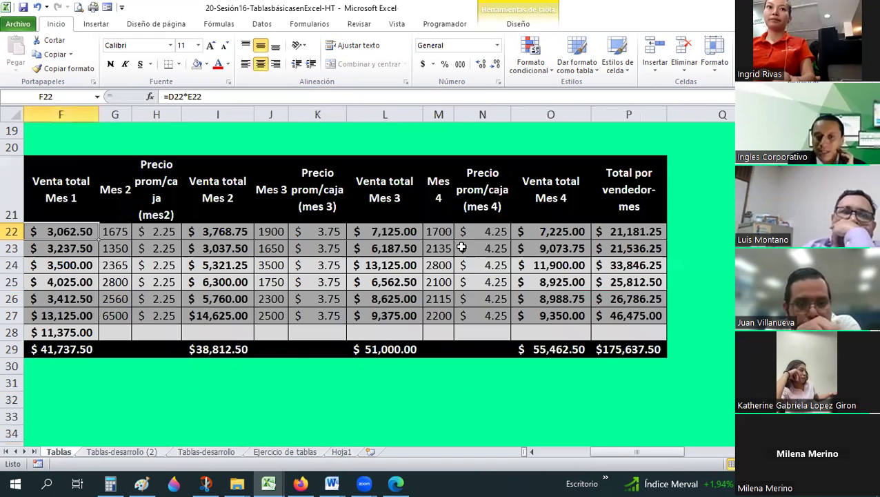
scroll(606, 223, down, 1)
scroll(635, 357, up, 1)
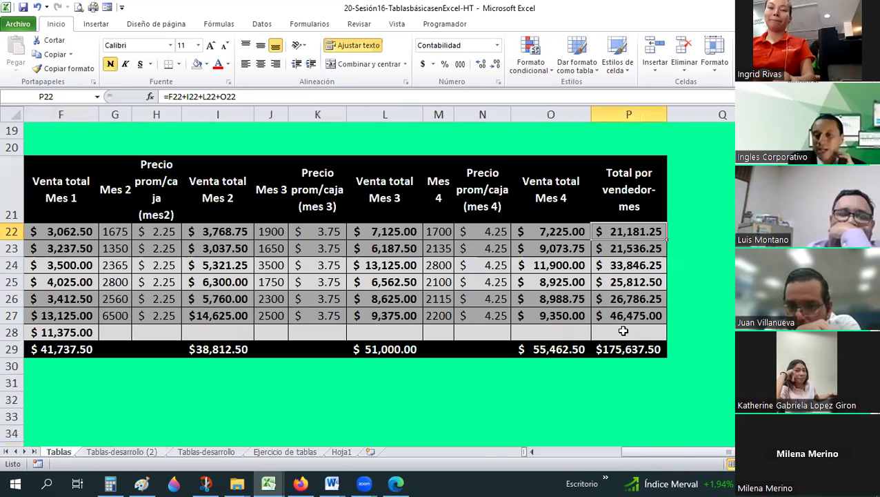
click(622, 332)
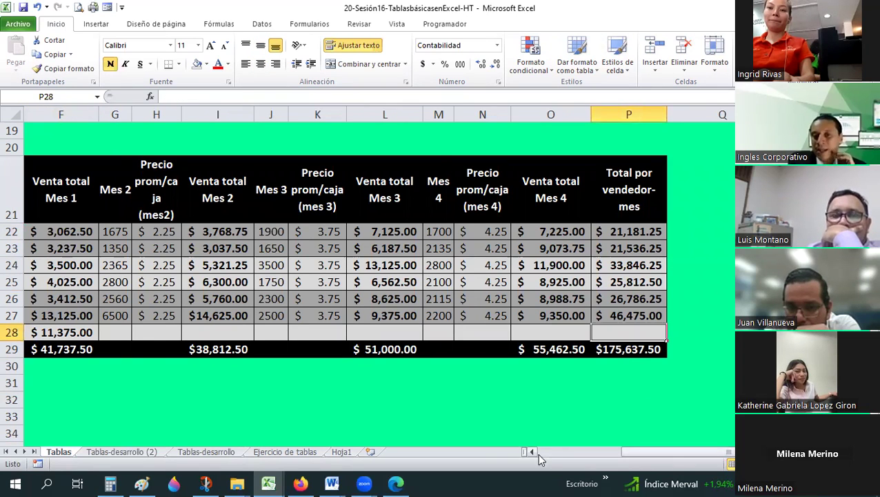
scroll(338, 362, left, 3)
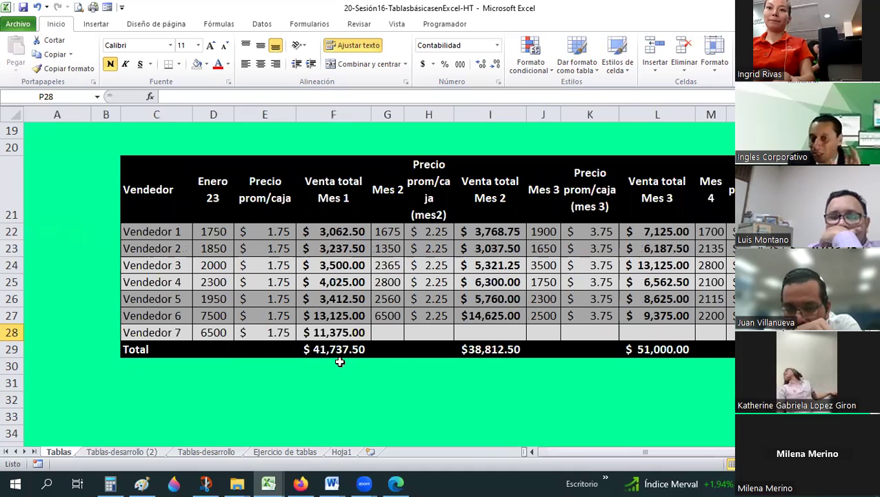
click(121, 452)
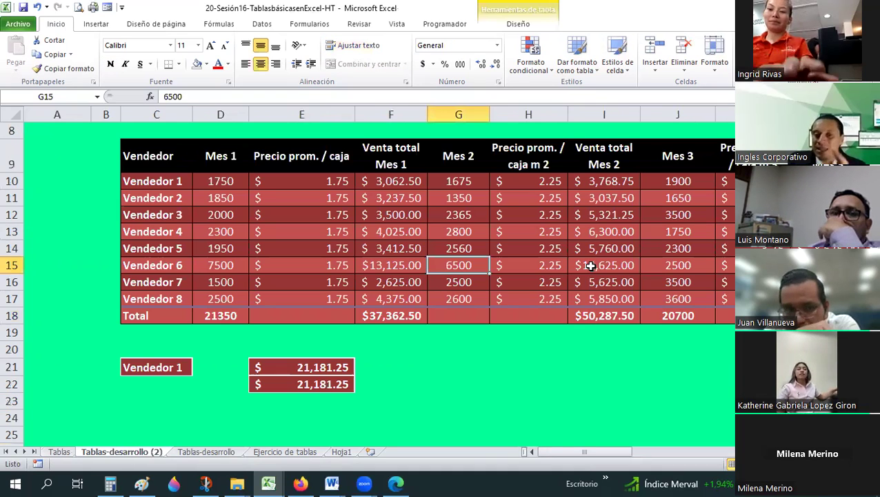
scroll(413, 329, up, 2)
scroll(316, 336, down, 2)
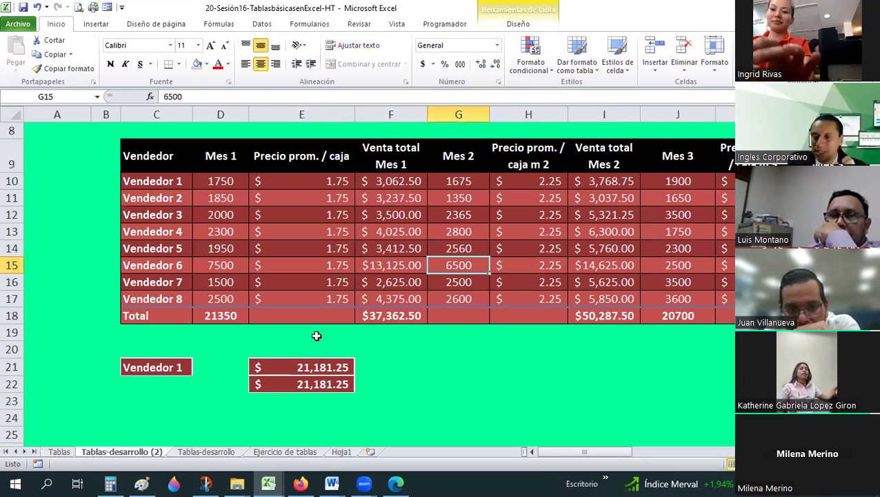
scroll(295, 327, up, 1)
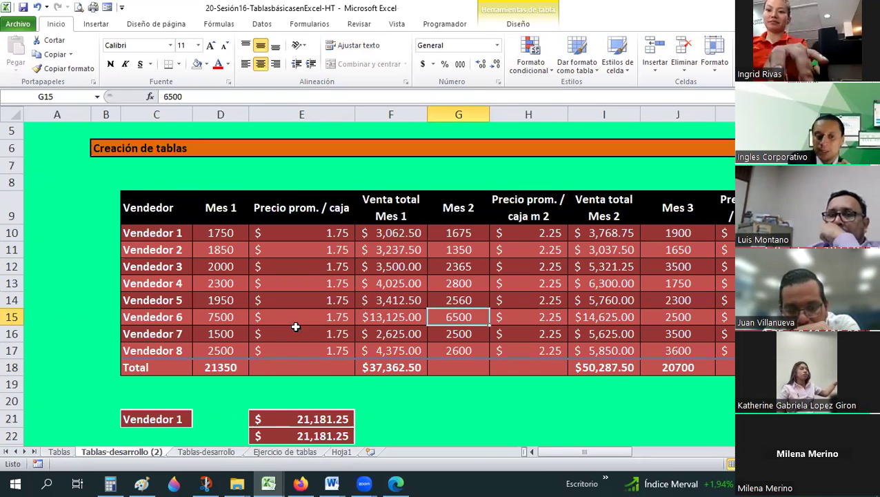
Step: Select the sales table from C9 and convert it to a normal range, confirming Sí
click(159, 211)
key(ctrl+shift+Right)
key(ctrl+shift+Down)
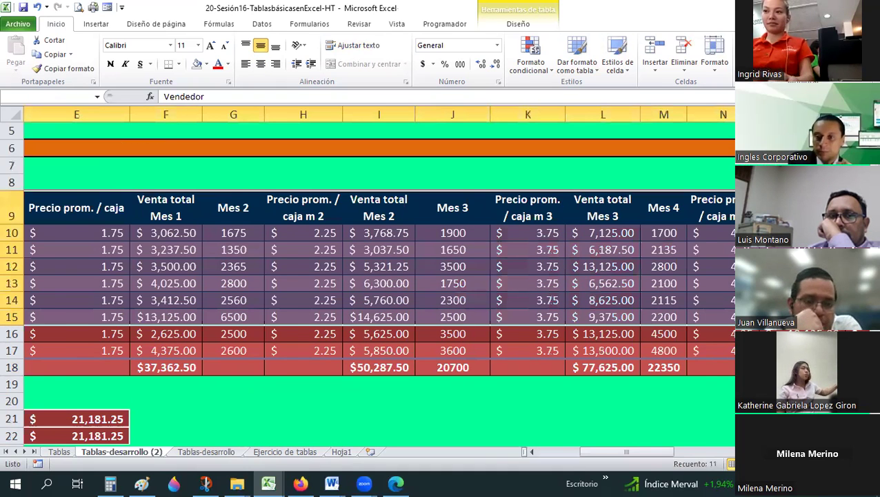
click(518, 24)
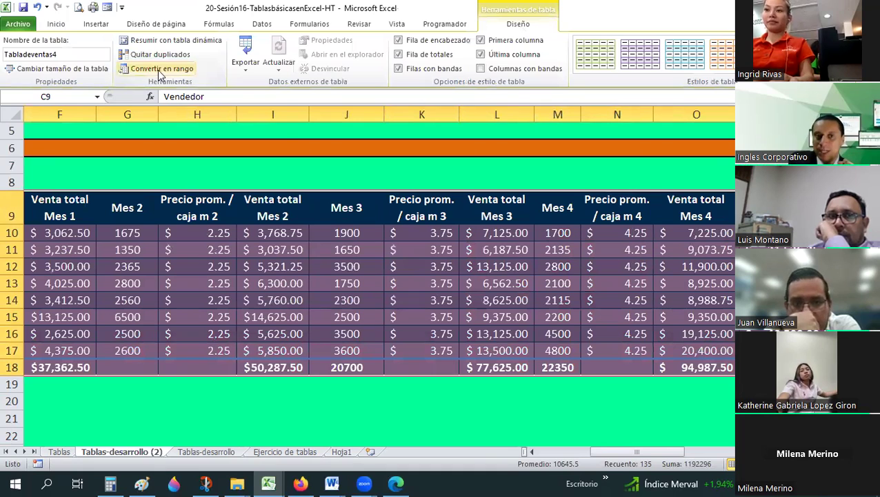
right_click(267, 218)
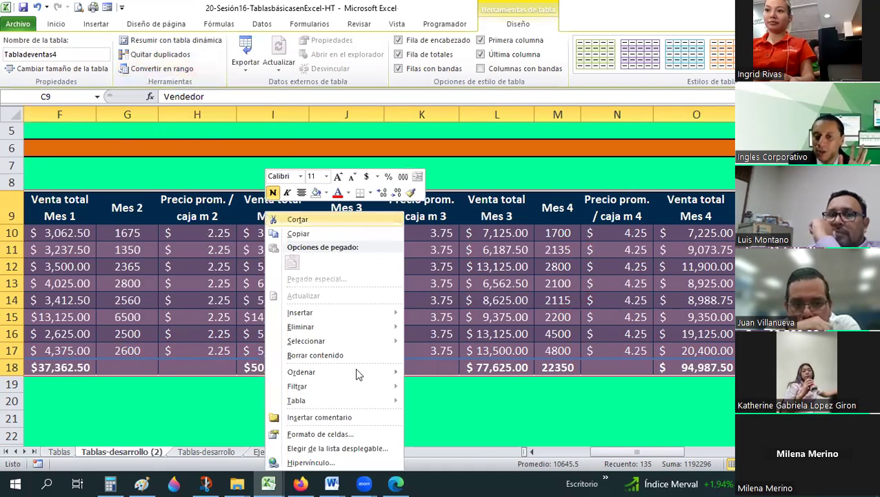
mouse_move(296, 400)
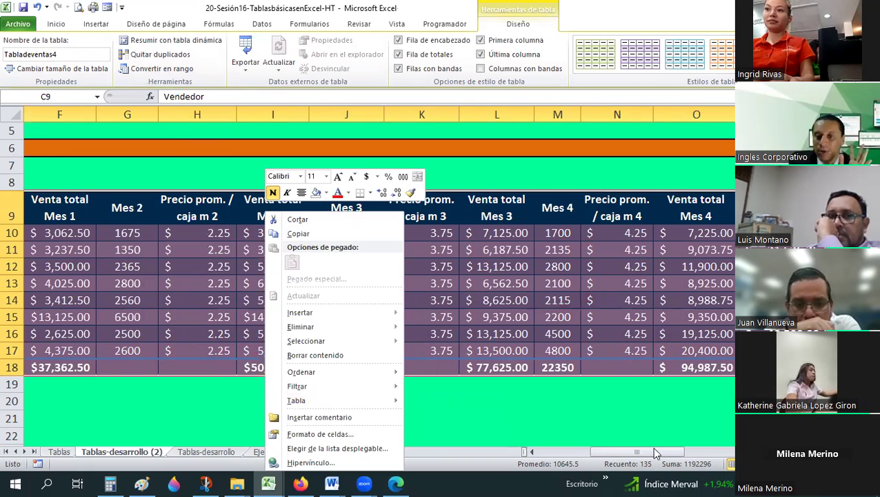
click(506, 428)
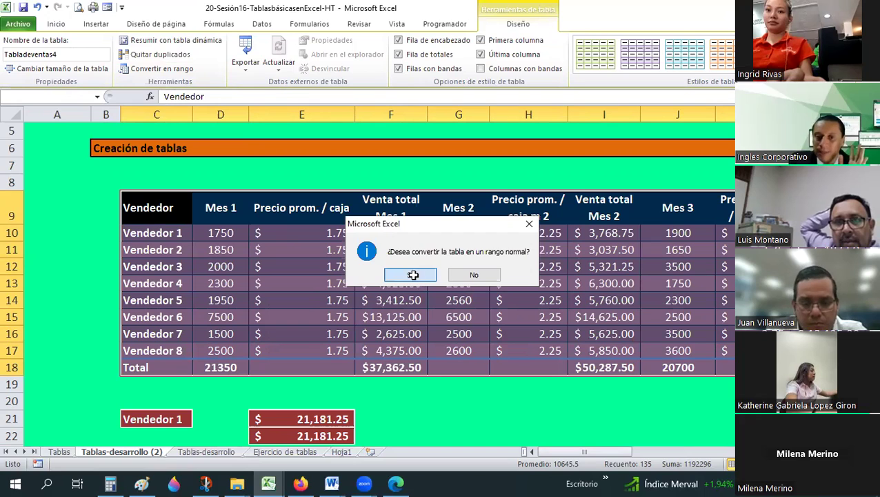
key(Return)
click(238, 267)
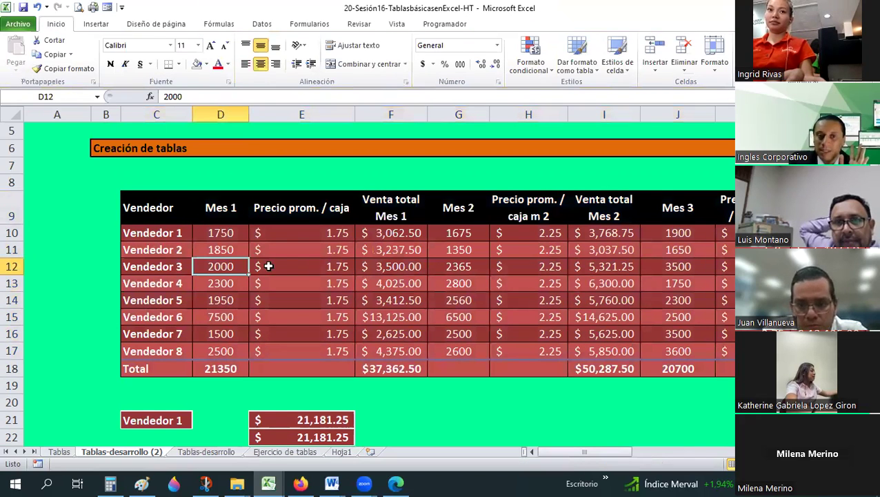
click(317, 261)
key(Up)
key(Right)
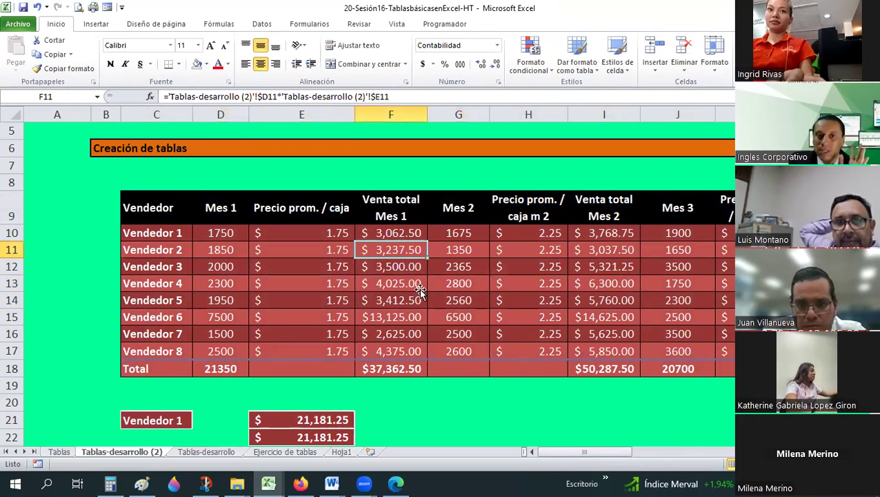
key(Right)
key(Down)
key(Down)
click(358, 230)
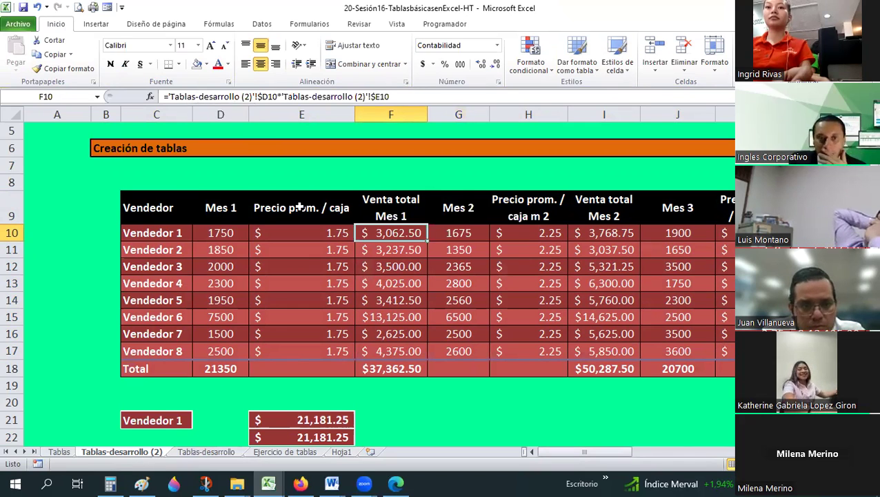
click(12, 369)
key(ctrl+plus)
click(234, 309)
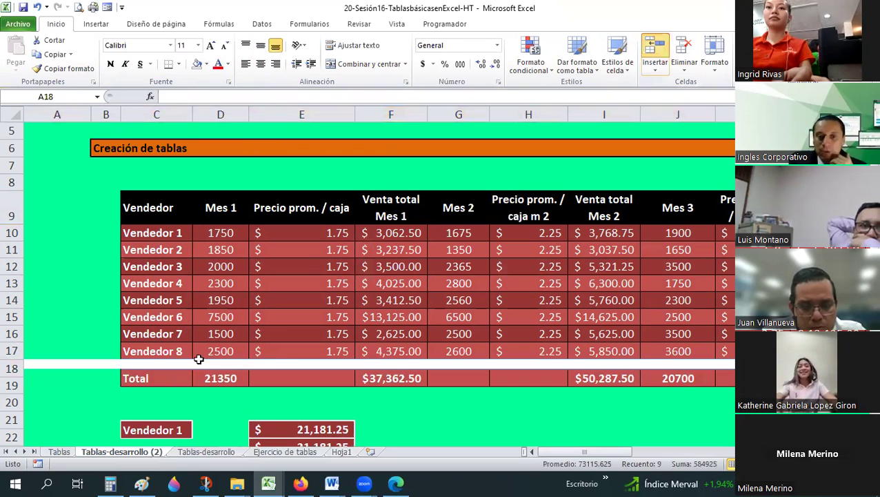
drag(156, 368, 220, 368)
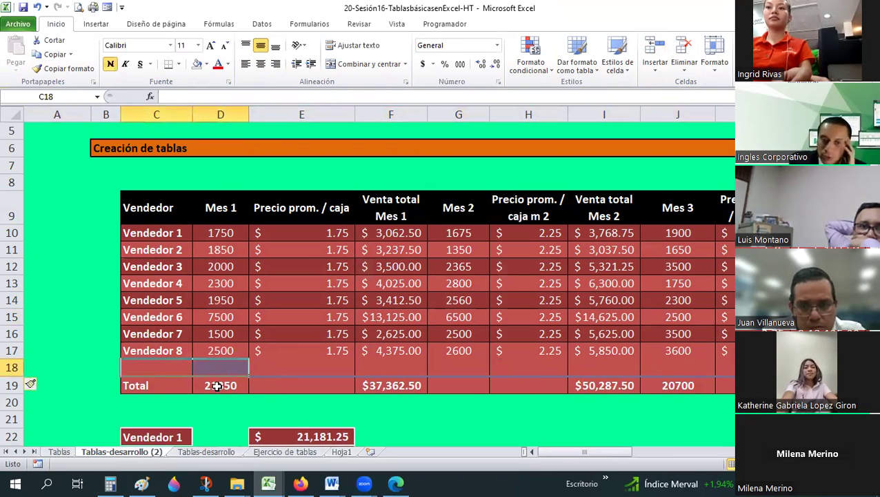
click(407, 390)
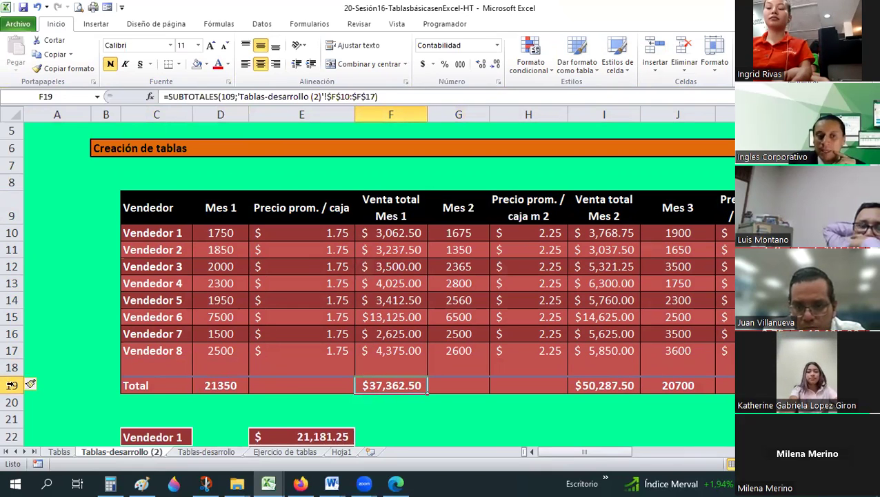
right_click(12, 367)
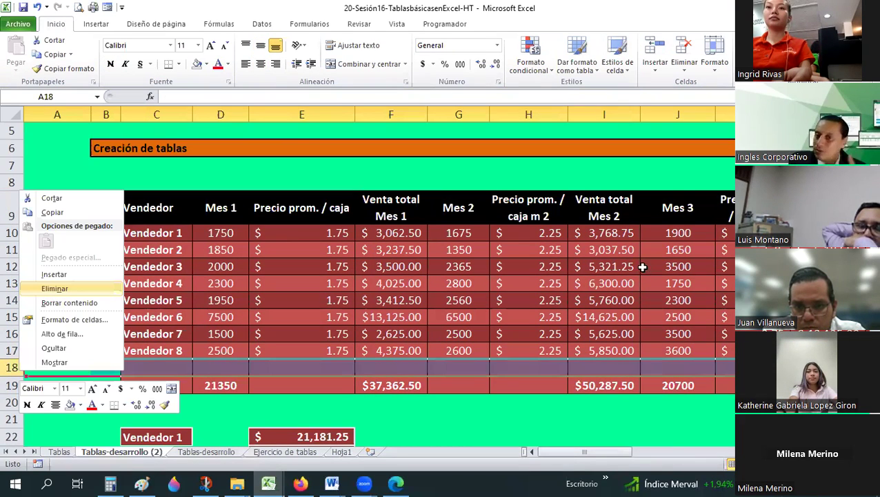
click(54, 288)
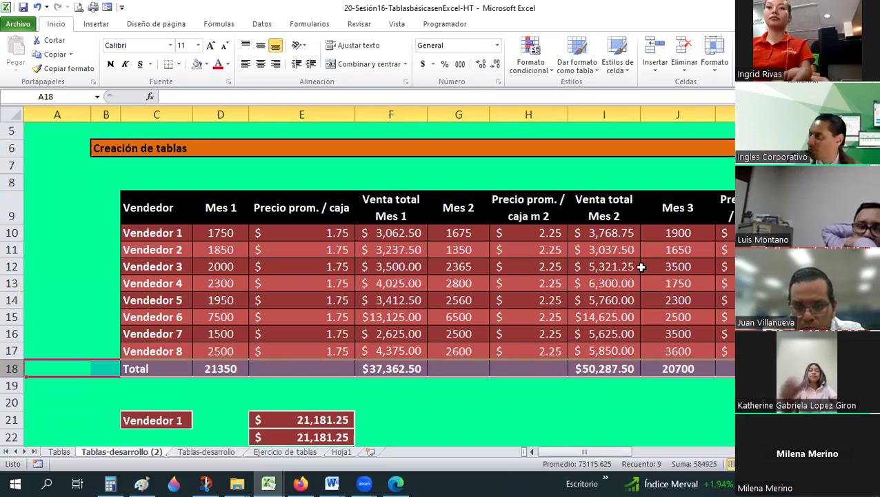
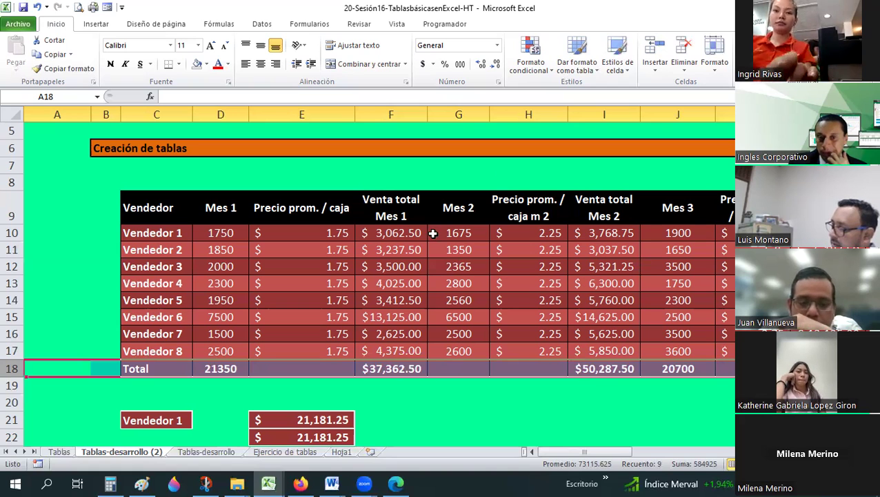
Step: Review the Mes 1 total formula in F10 and the CONSULTAV lookup formula in E21
click(391, 232)
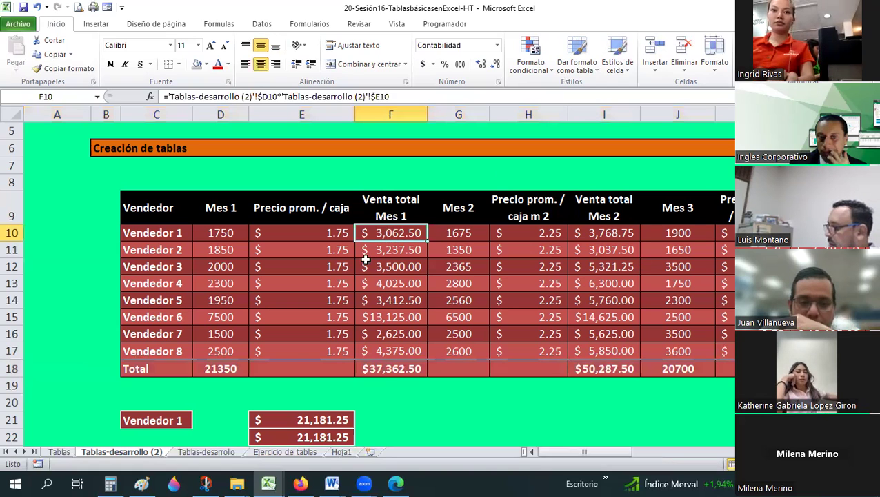
scroll(273, 325, down, 2)
click(292, 308)
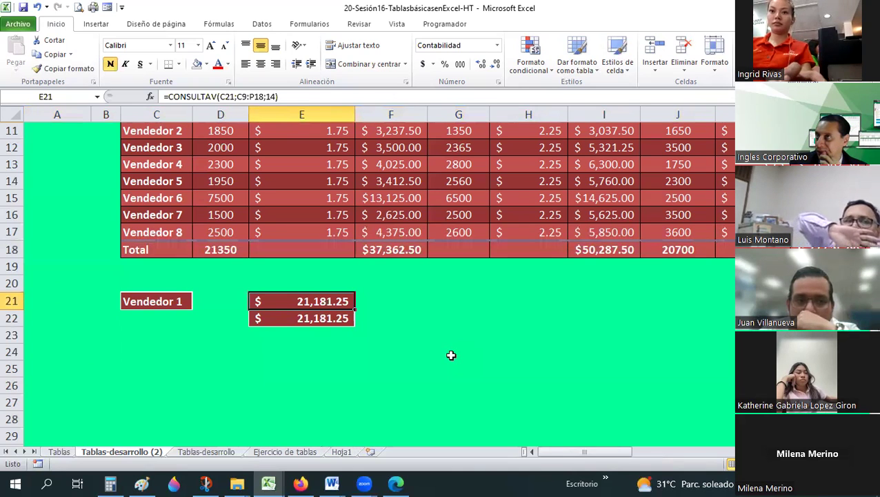
scroll(450, 359, up, 2)
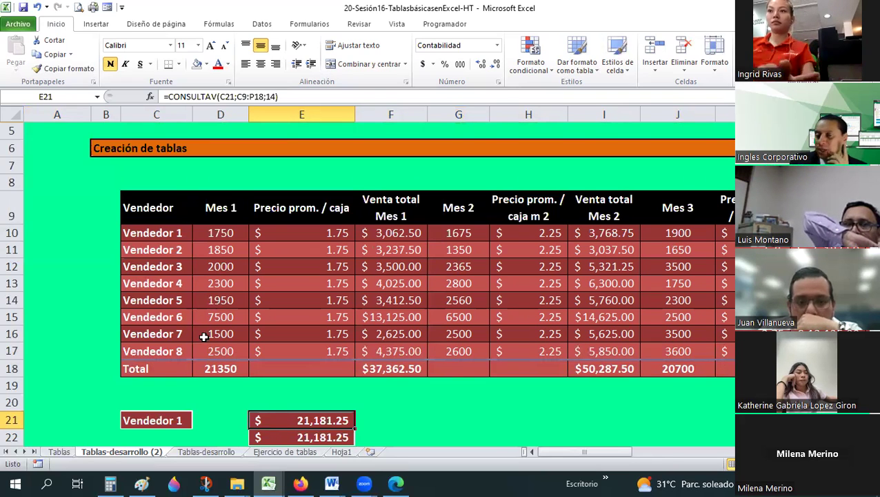
Step: Enter 1 in C8 and the formula =+C8+1 in D8
click(166, 183)
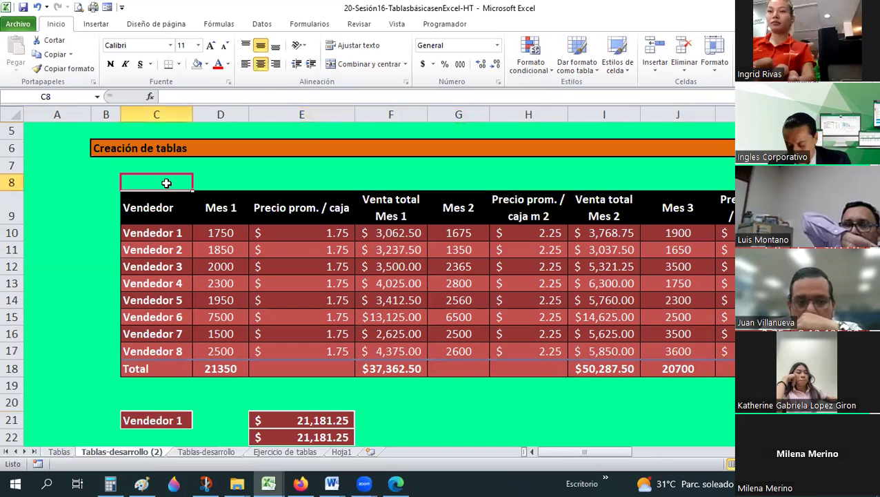
text(1)
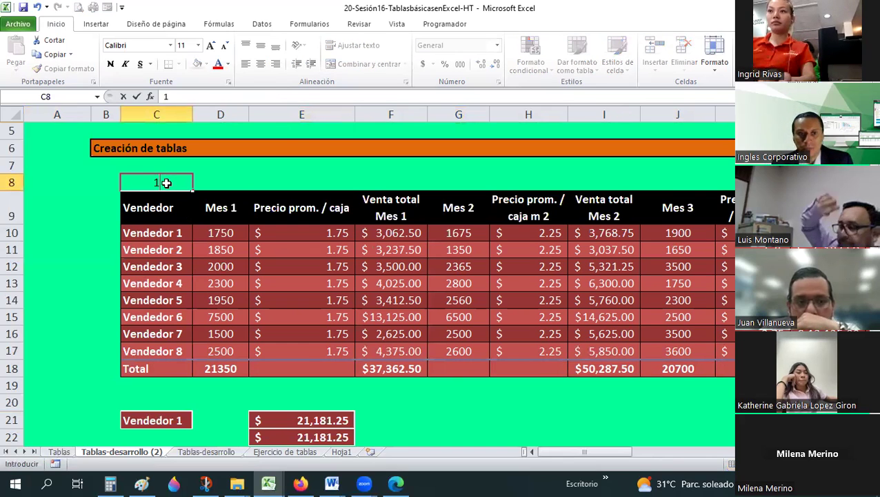
key(Return)
key(Up)
text(+)
key(Down)
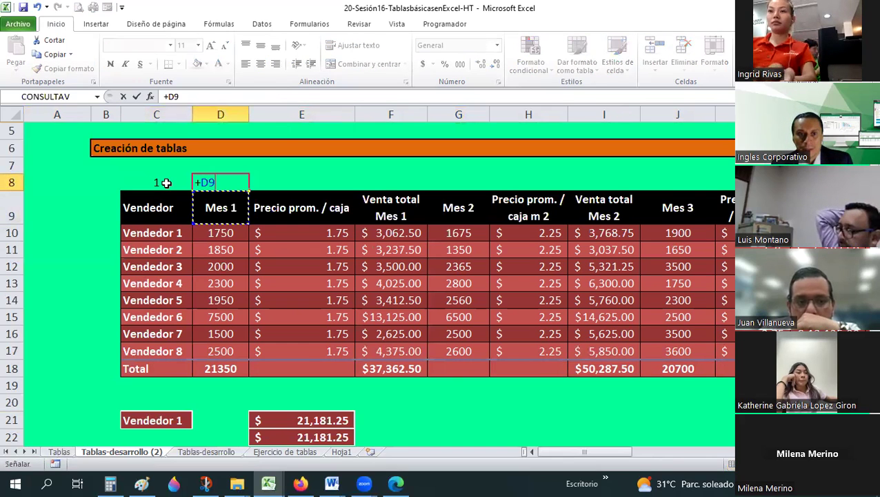
click(166, 183)
text(+1)
key(Return)
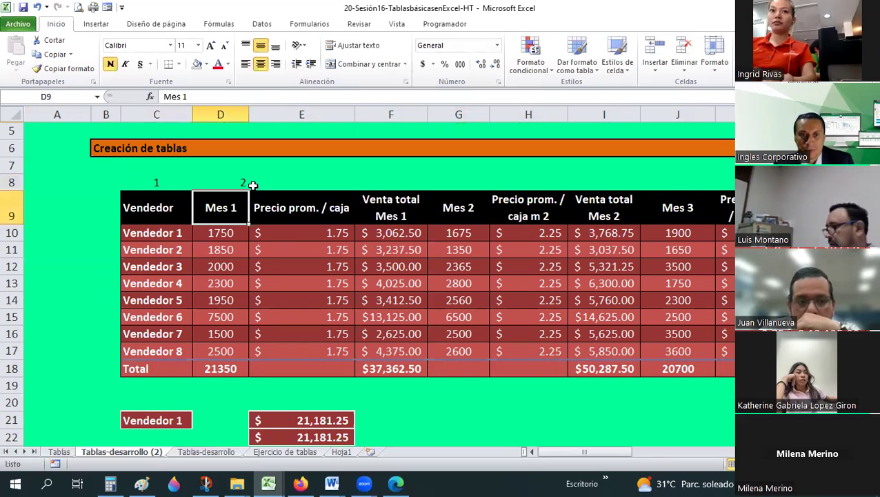
Step: Fill D8's formula across row 8 so the columns are numbered 1 through 13
click(247, 186)
drag(248, 187, 731, 183)
drag(418, 82, 417, 82)
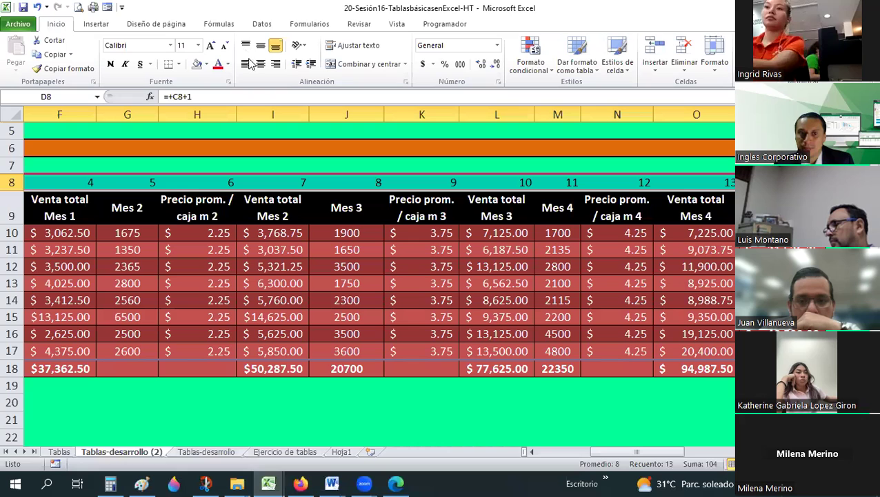
scroll(158, 193, left, 3)
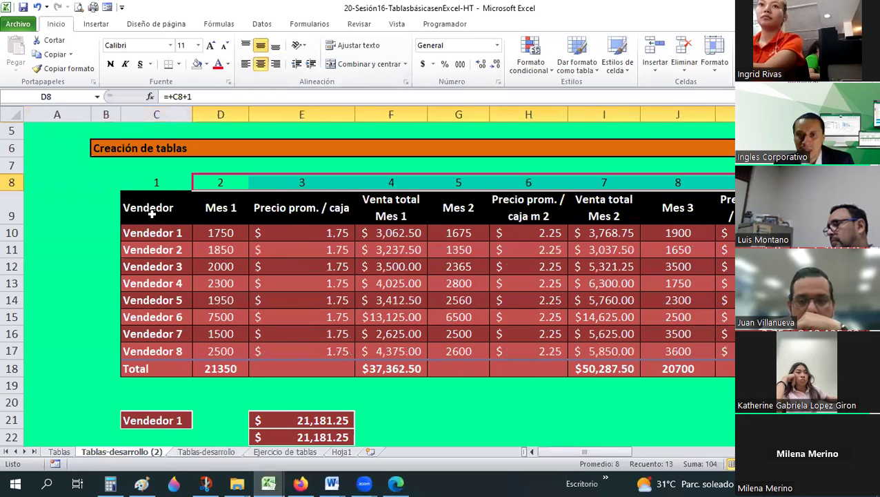
mouse_move(148, 207)
mouse_down()
mouse_move(731, 266)
mouse_move(684, 322)
mouse_up()
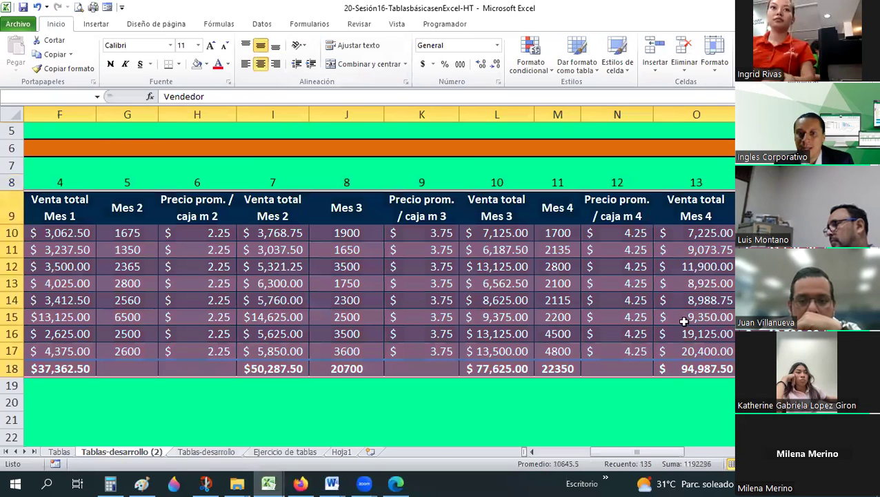
drag(515, 322, 514, 322)
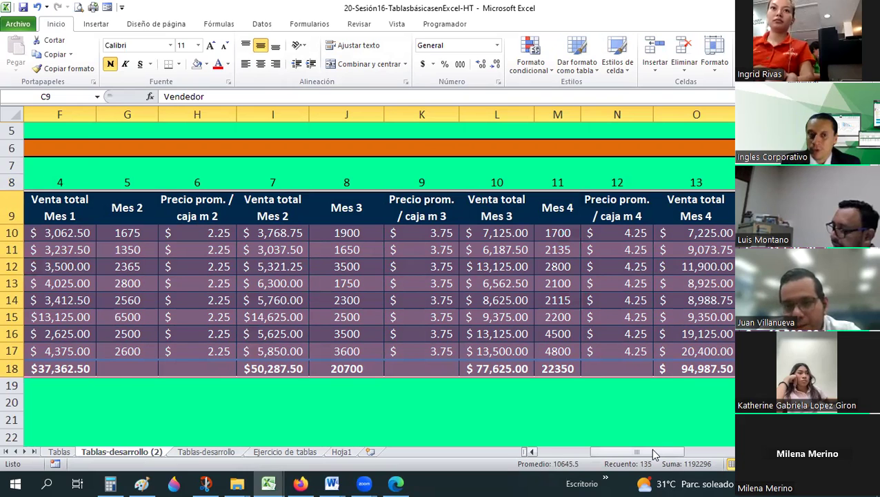
scroll(45, 132, left, 3)
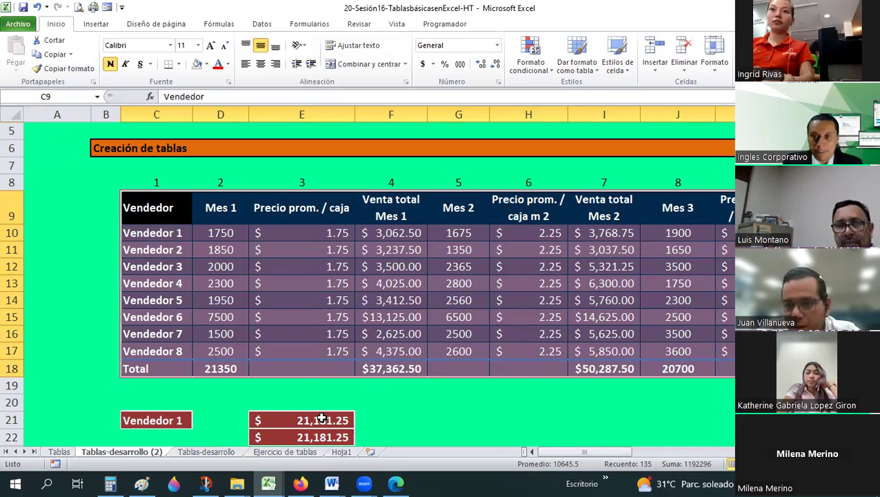
scroll(447, 284, right, 5)
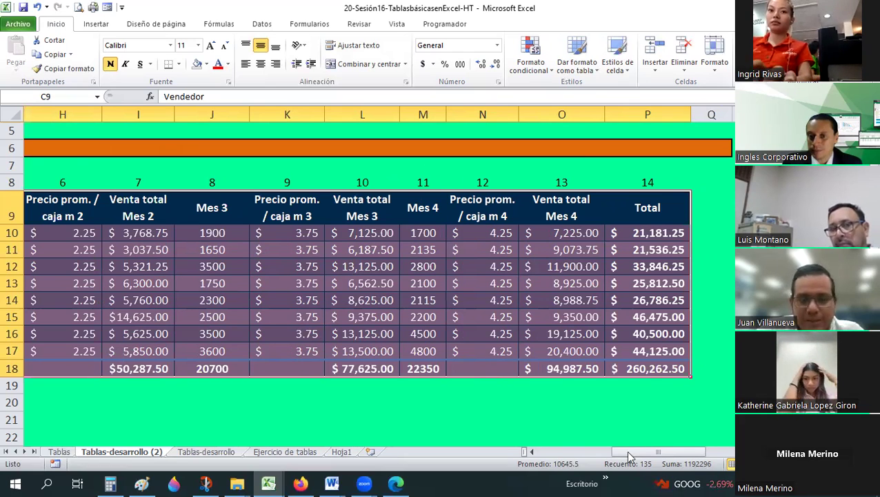
click(551, 452)
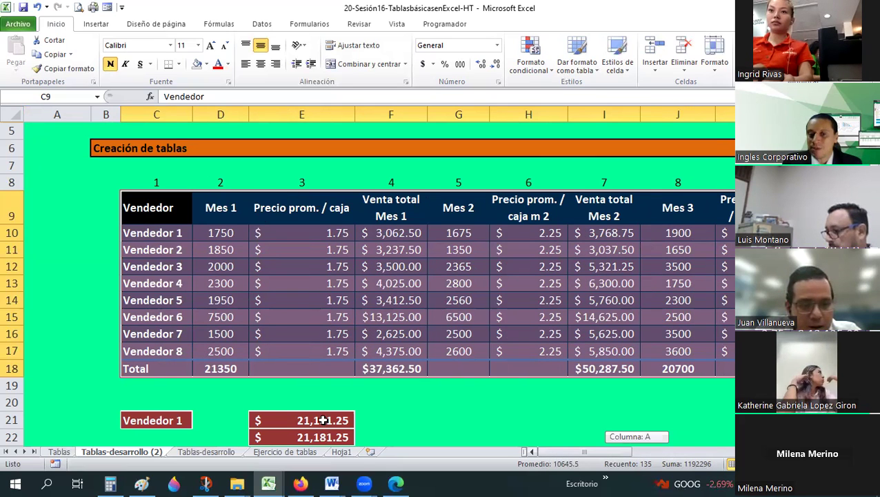
click(322, 418)
scroll(354, 286, down, 1)
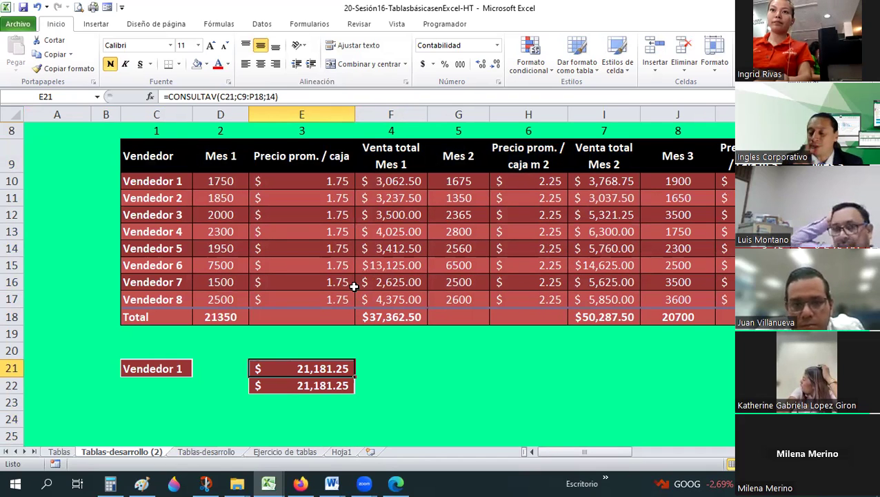
click(287, 275)
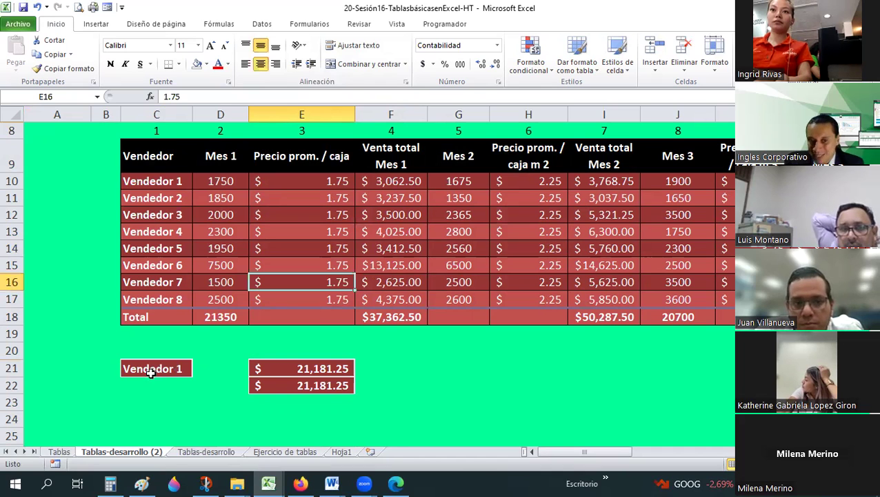
click(150, 360)
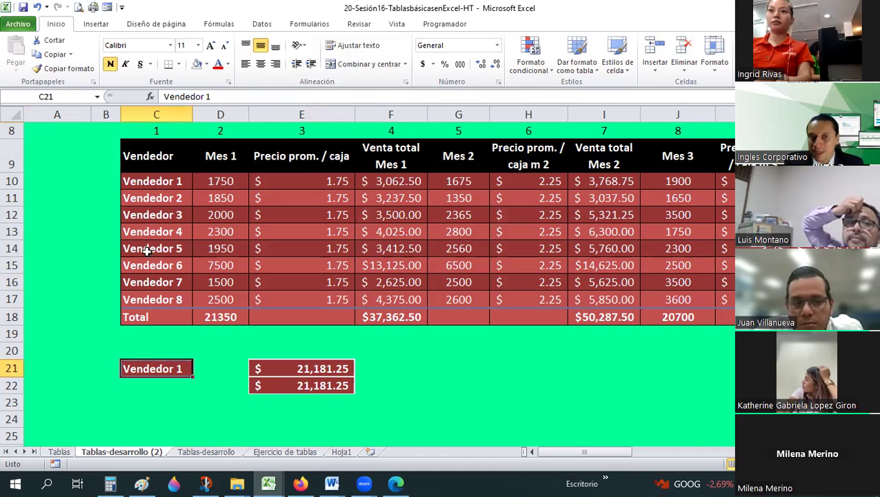
click(162, 181)
click(393, 180)
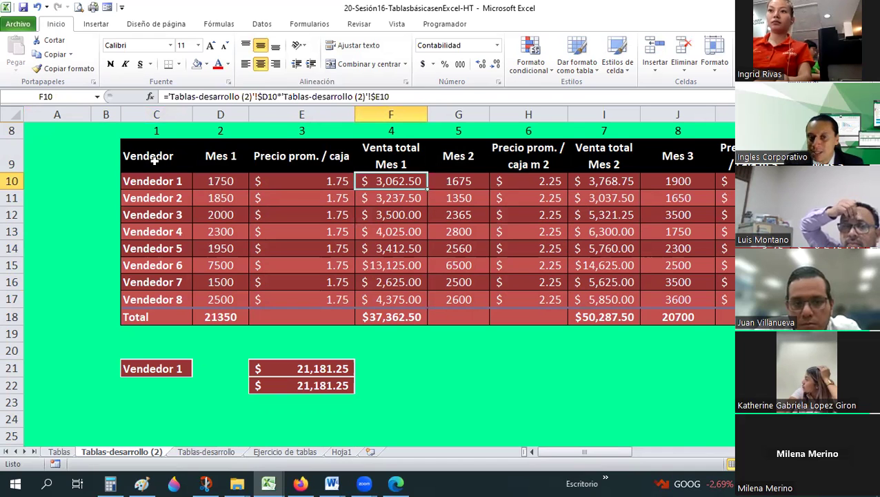
key(ctrl+Home)
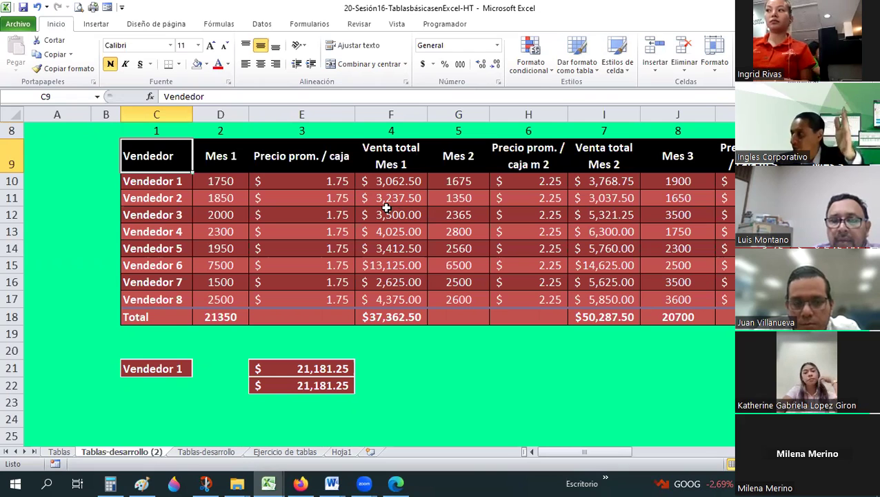
click(171, 369)
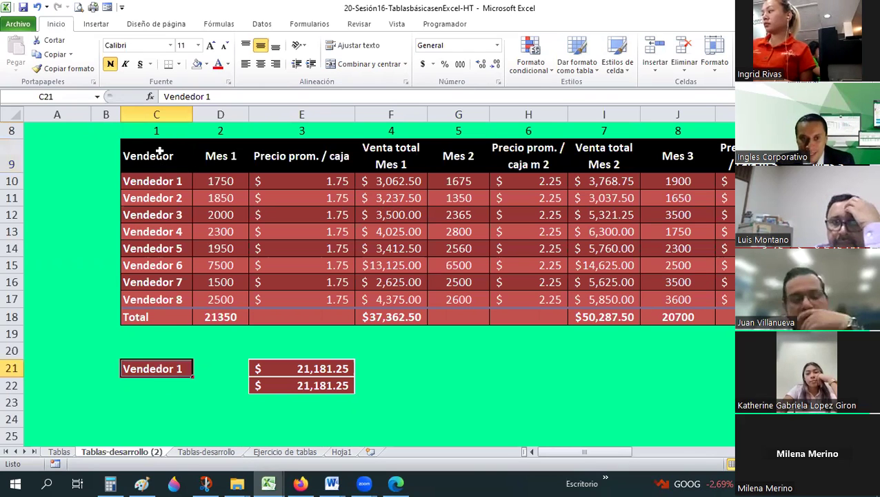
drag(158, 152, 148, 310)
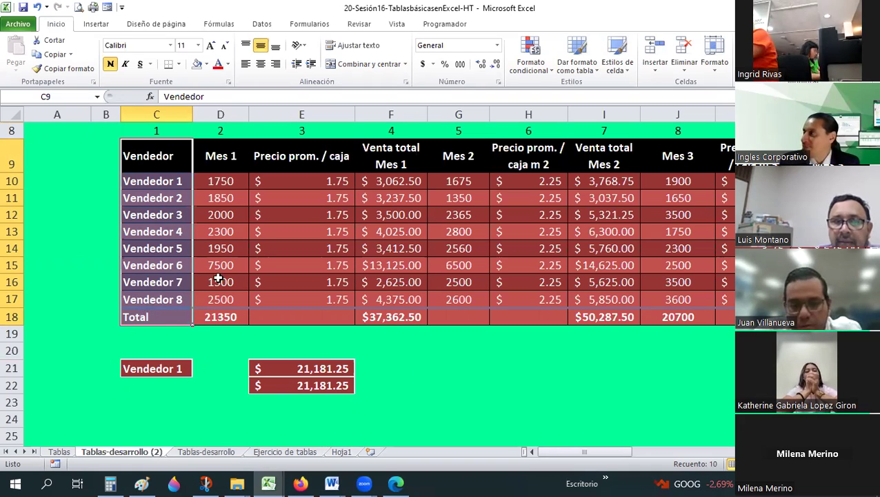
click(458, 385)
Step: Switch to the Ejercicio de tablas sheet and look over its employee table
click(292, 452)
scroll(354, 296, up, 3)
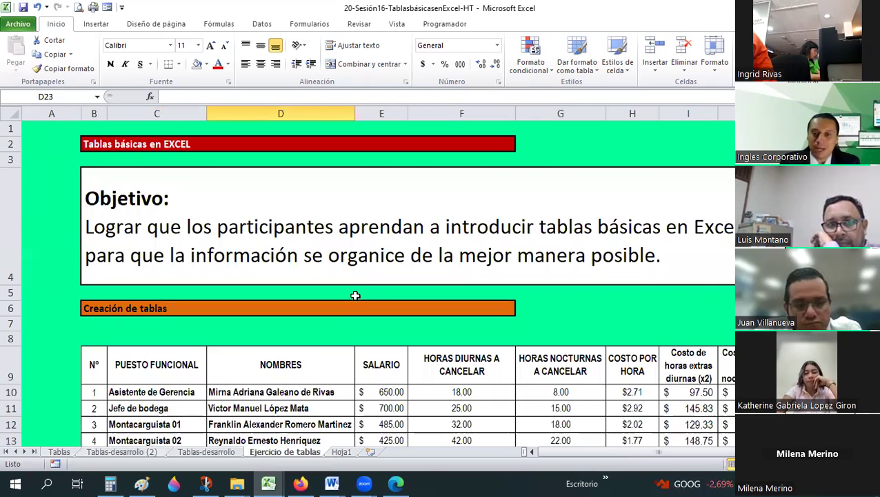
scroll(355, 296, down, 2)
mouse_move(590, 449)
mouse_down()
mouse_move(724, 466)
mouse_move(602, 473)
mouse_up()
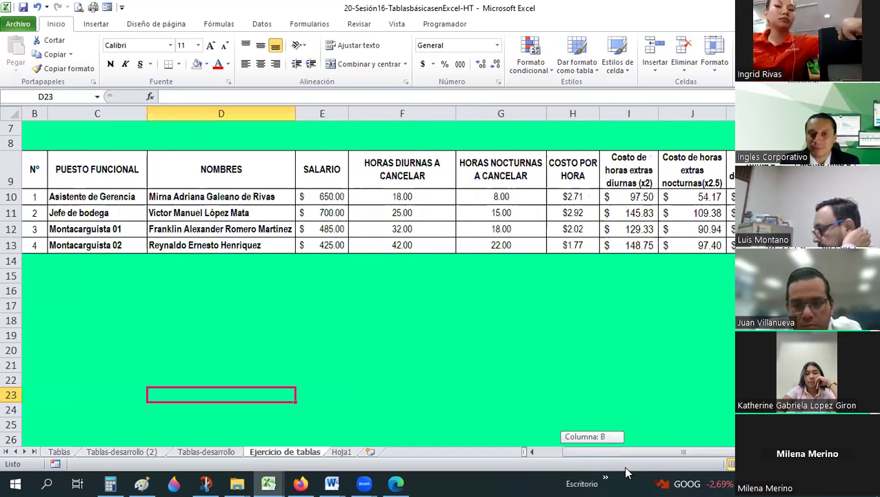
mouse_move(603, 473)
mouse_down()
mouse_move(728, 229)
mouse_move(730, 246)
mouse_up()
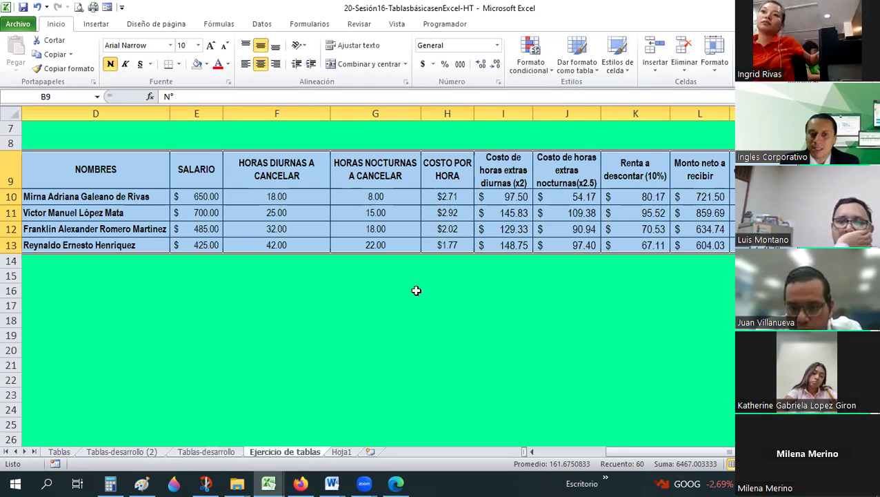
Step: Flip to Tablas-desarrollo and back, then bring the Firefox gradebook window forward
key(ctrl+Page_Up)
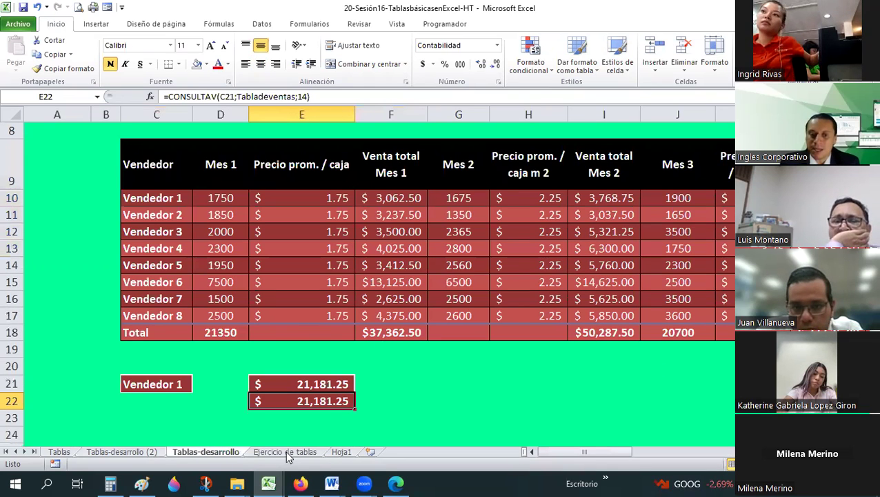
key(ctrl+Page_Down)
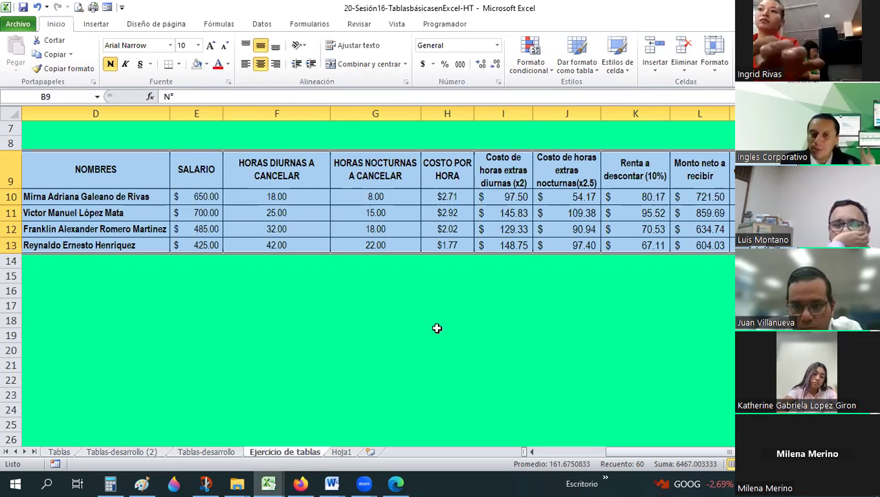
click(277, 306)
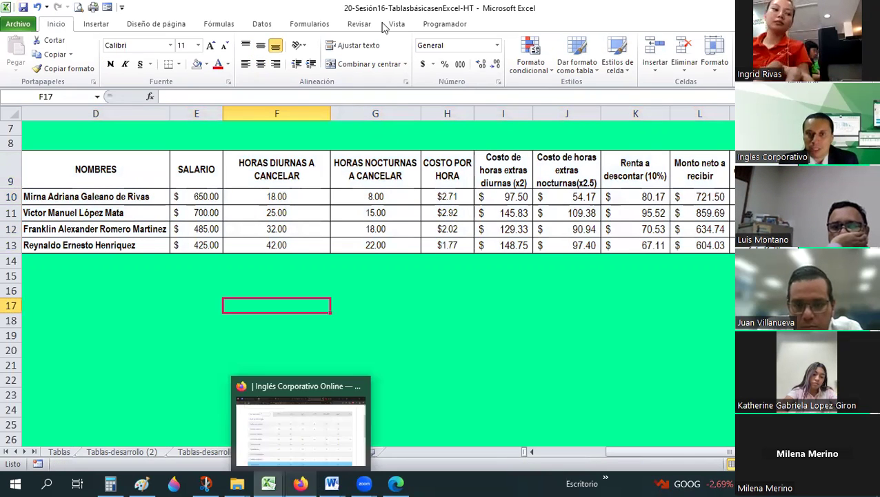
click(302, 483)
Step: In the FCO CONTROL sheet, enter 1 for participants 1–7 in cells BQ2–BQ8
click(215, 7)
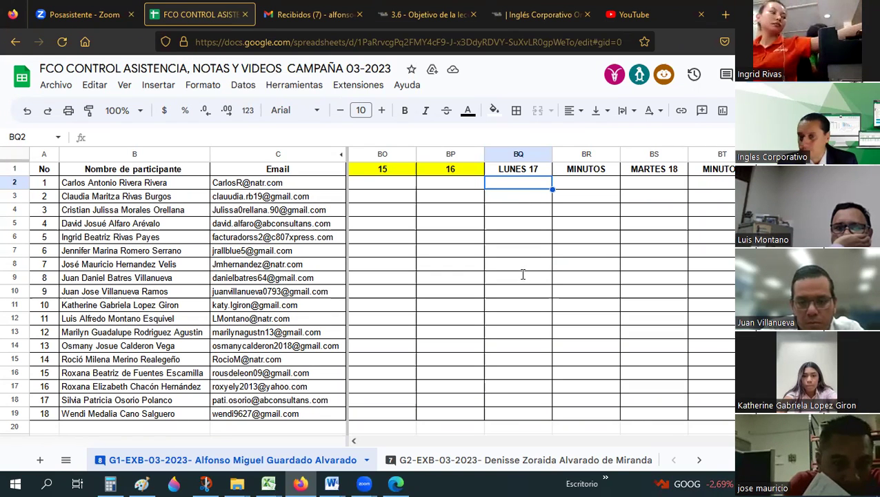
text(1)
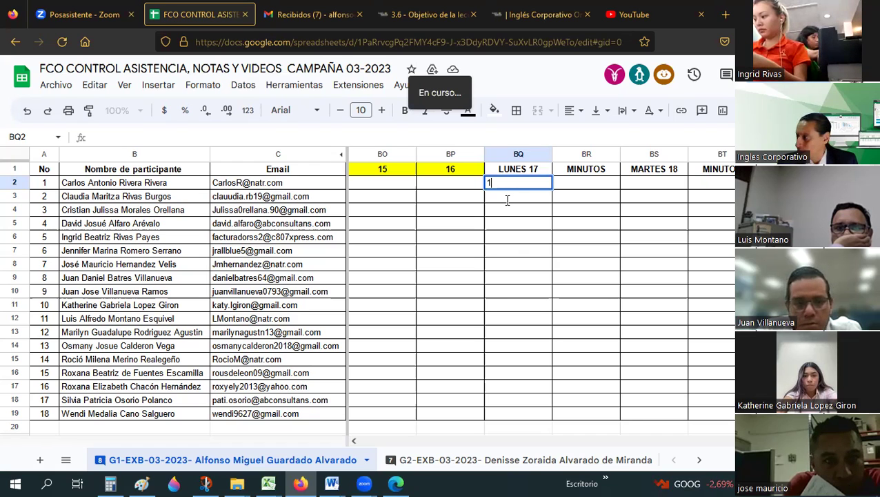
key(Return)
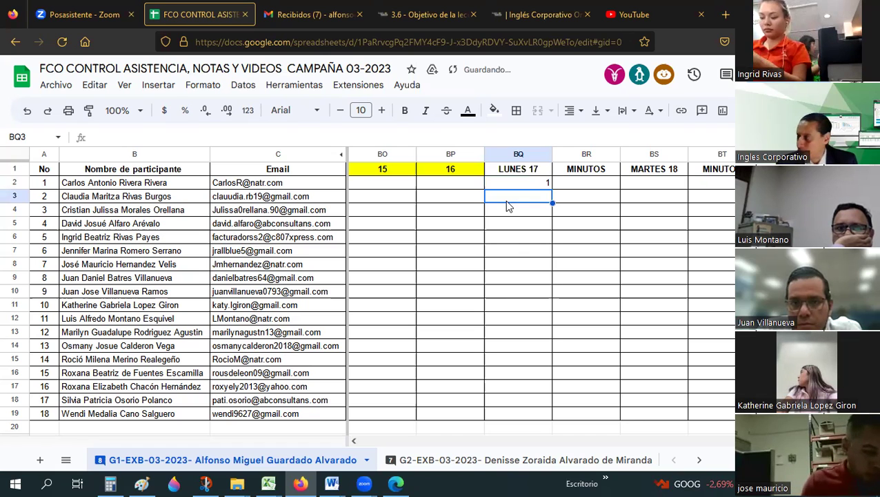
text(1)
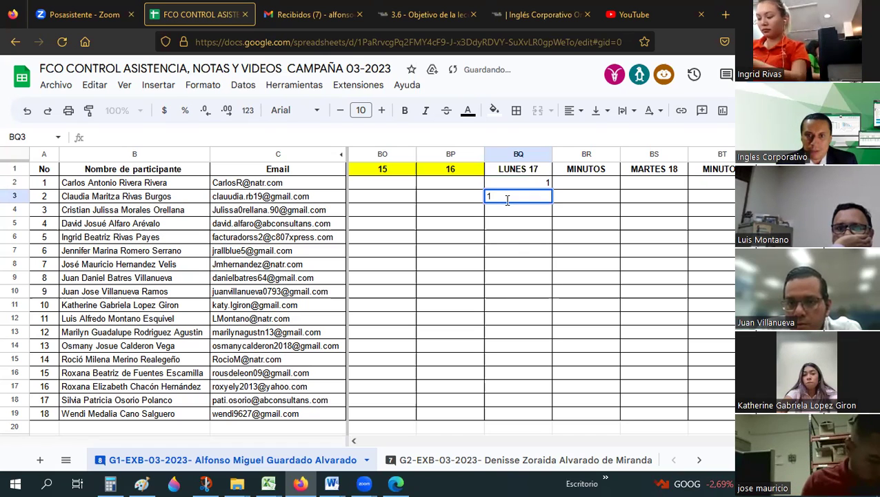
key(Return)
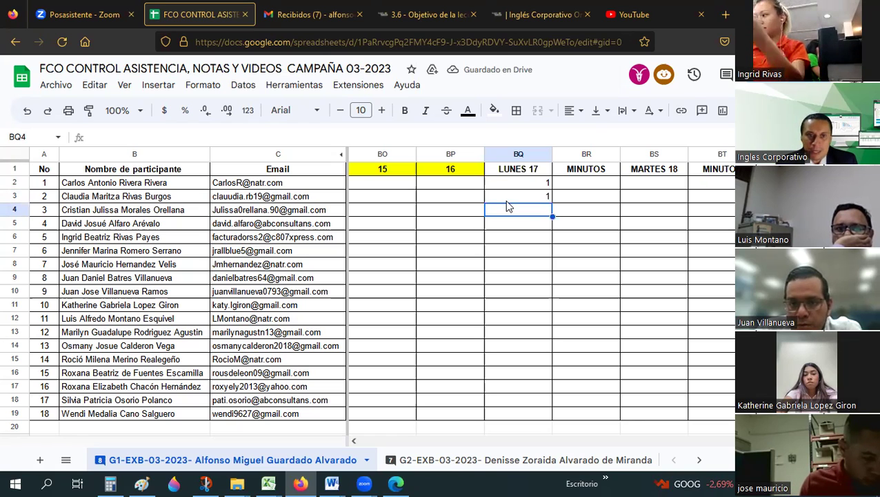
text(1)
key(Return)
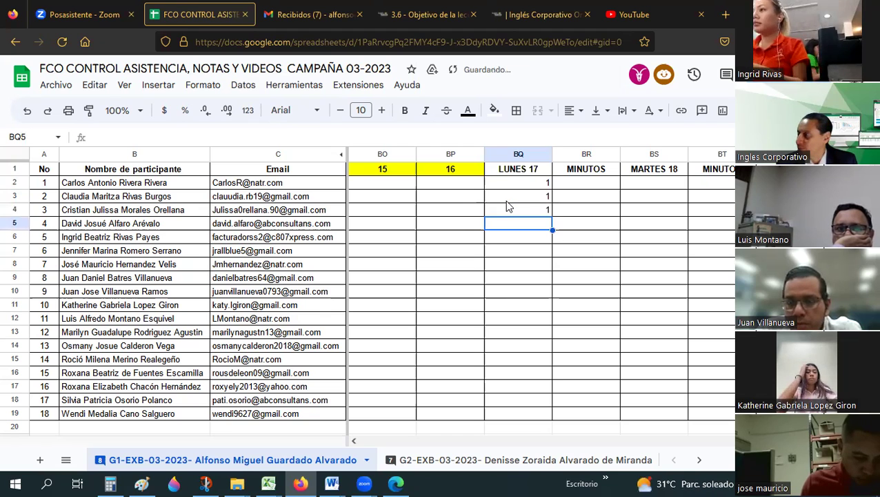
text(1)
key(Return)
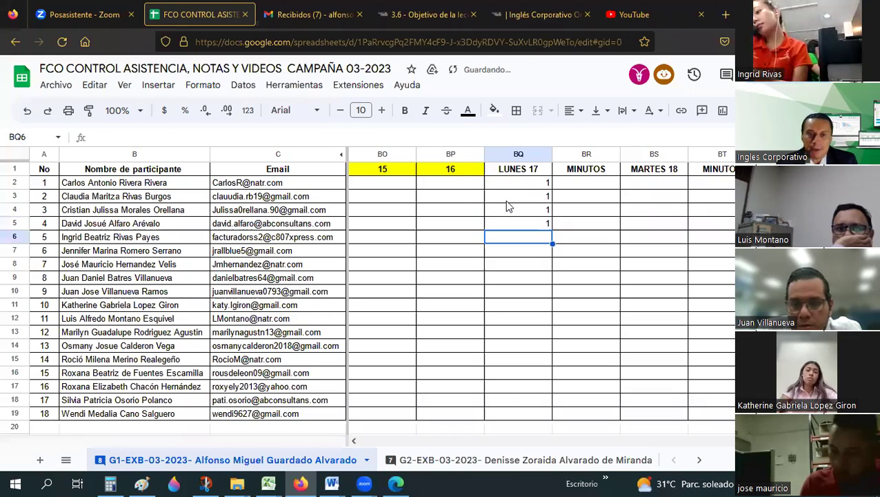
text(1)
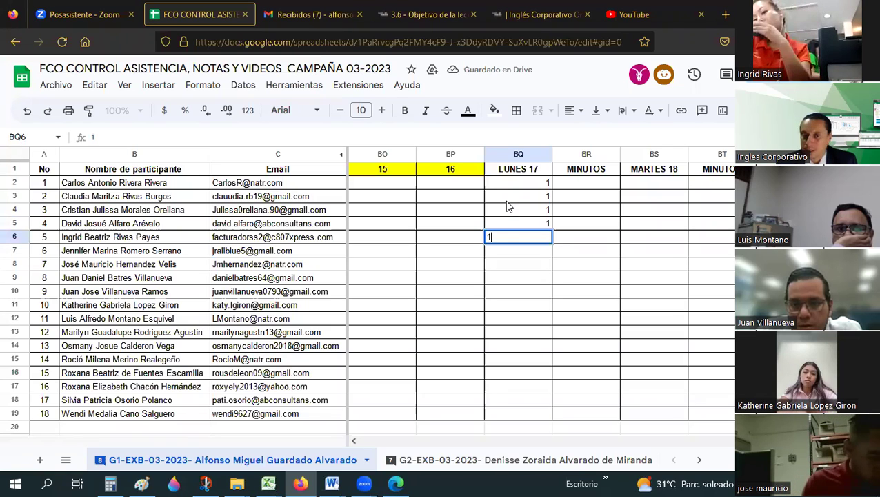
key(Return)
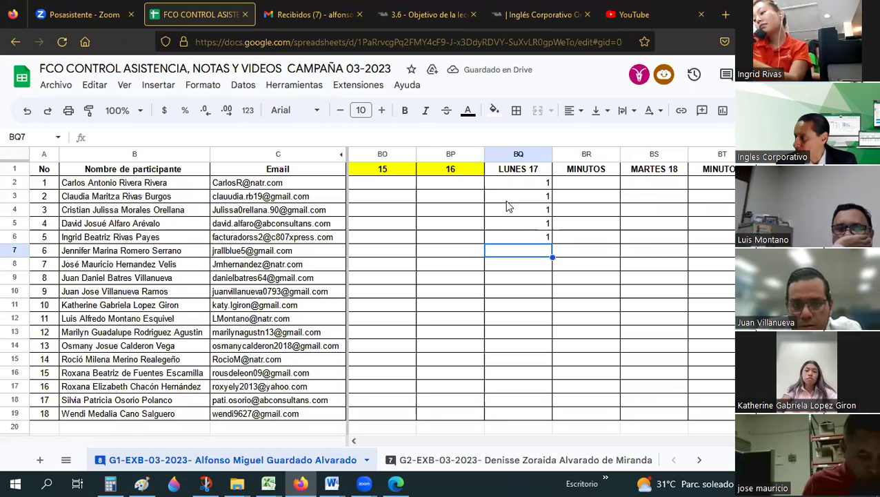
text(1)
key(Return)
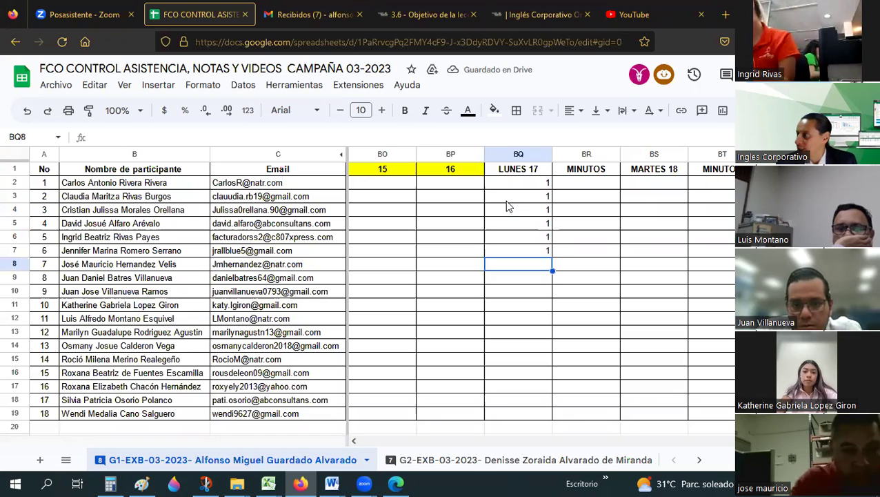
text(1)
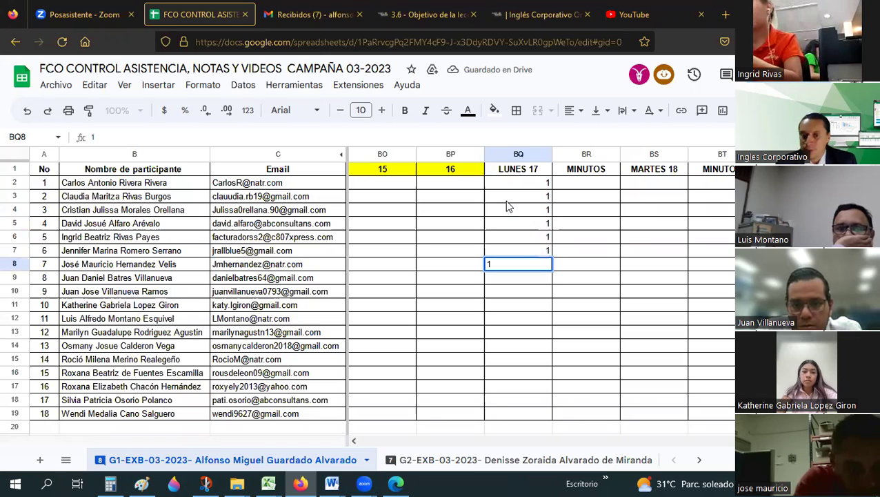
key(Return)
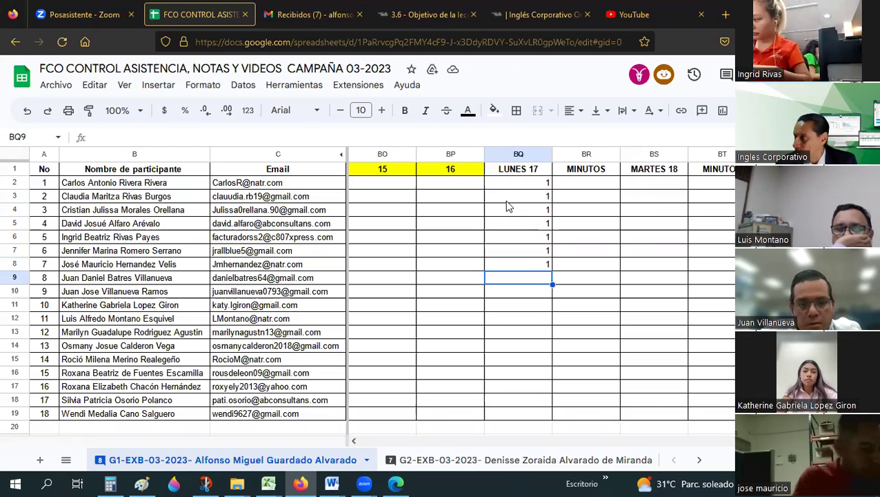
Step: Enter 0 for participant 8 in BQ9, then 1 for participants 9–11
text(0)
key(Return)
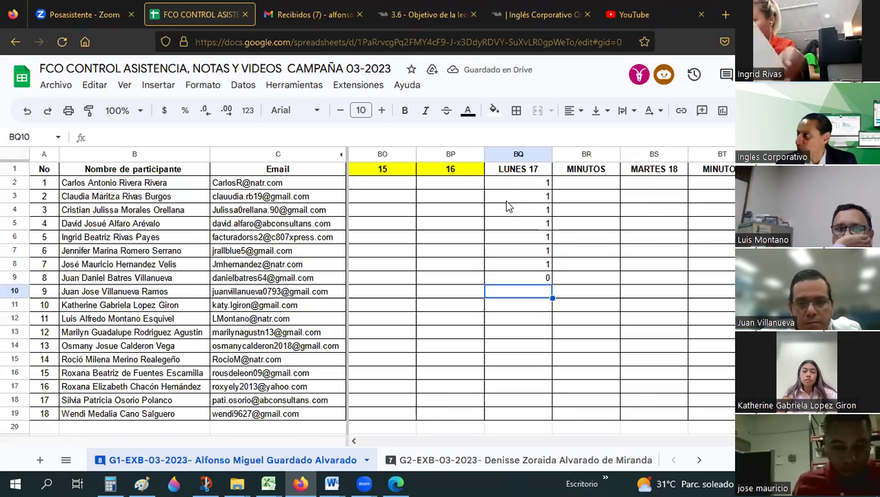
text(1)
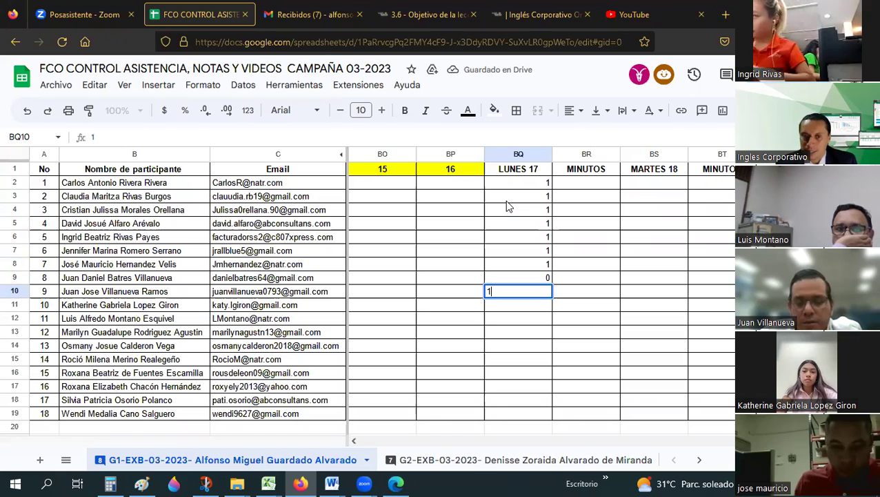
key(Return)
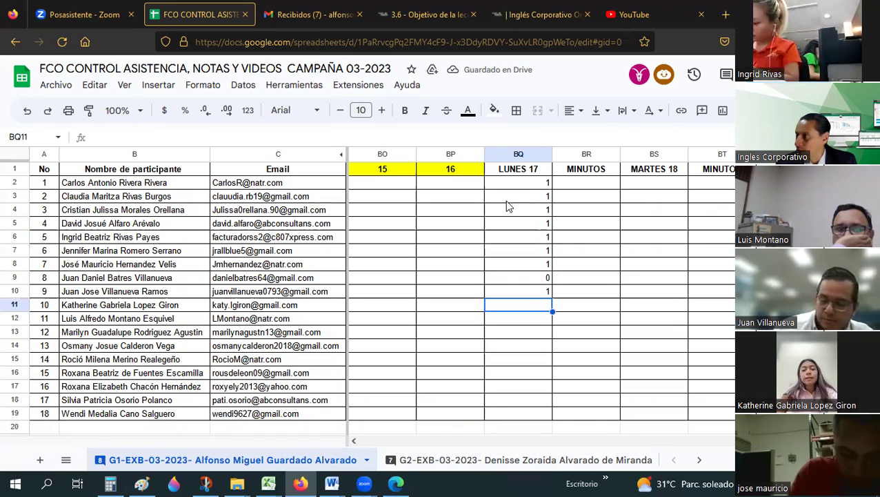
text(1)
key(Return)
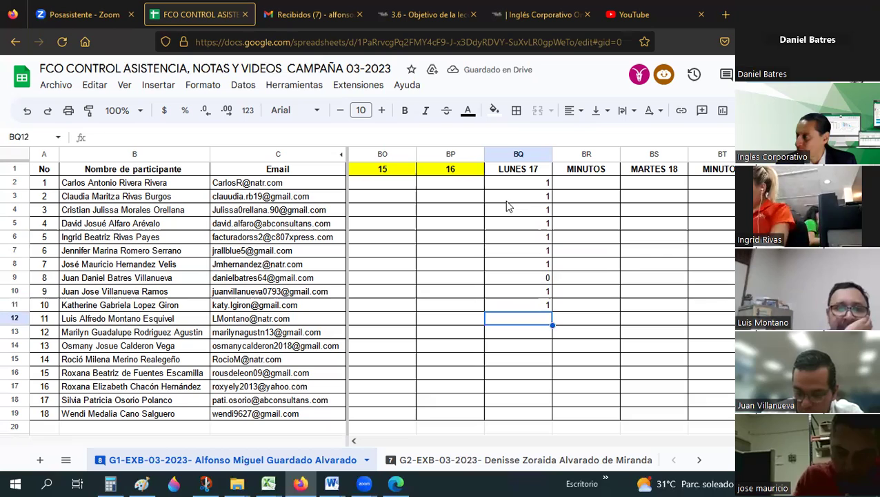
text(1)
key(Return)
Step: Change participant 8's 0 to 1 and replace the 0 in BQ13 with 1
key(Up)
key(Up)
key(Up)
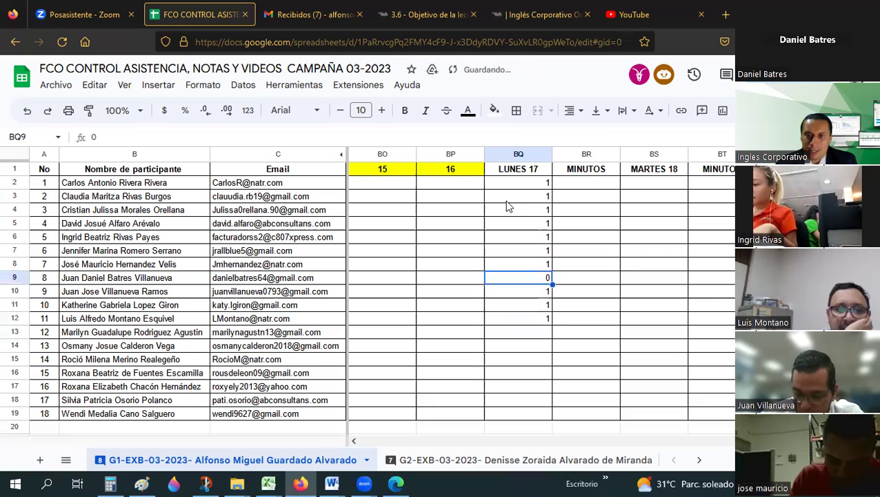
text(1)
key(Return)
key(Down)
key(Down)
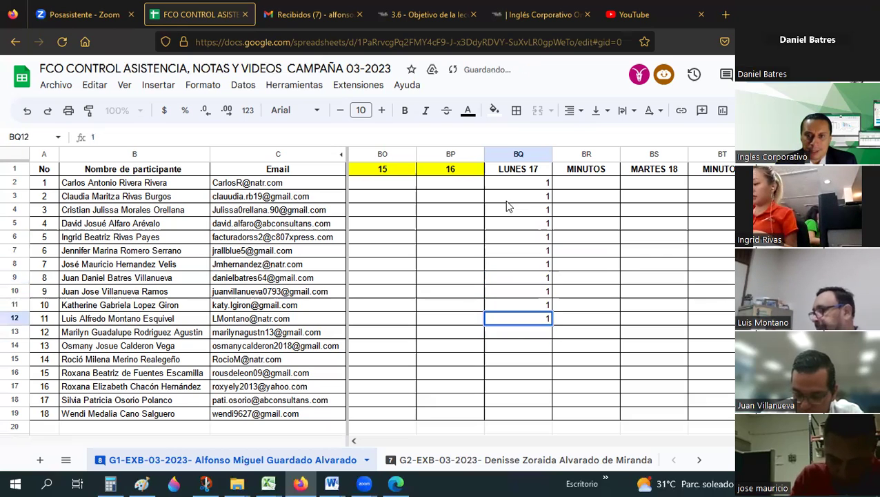
key(Return)
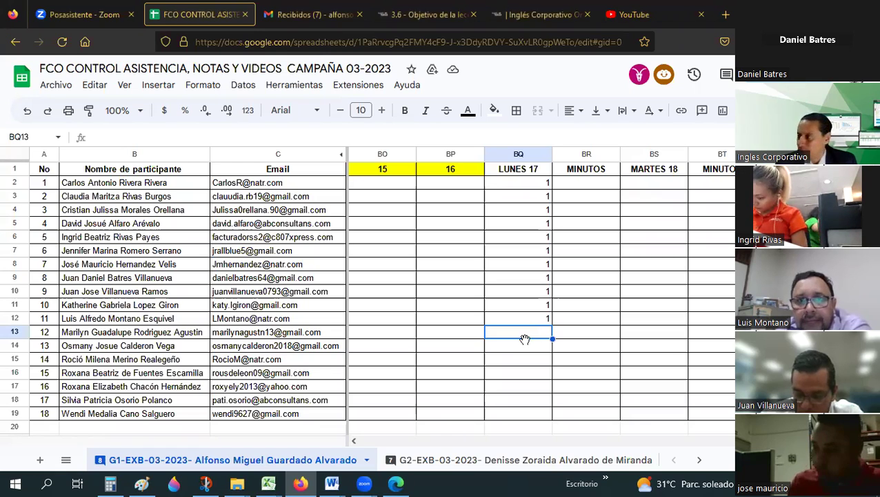
text(0)
key(Return)
text(1)
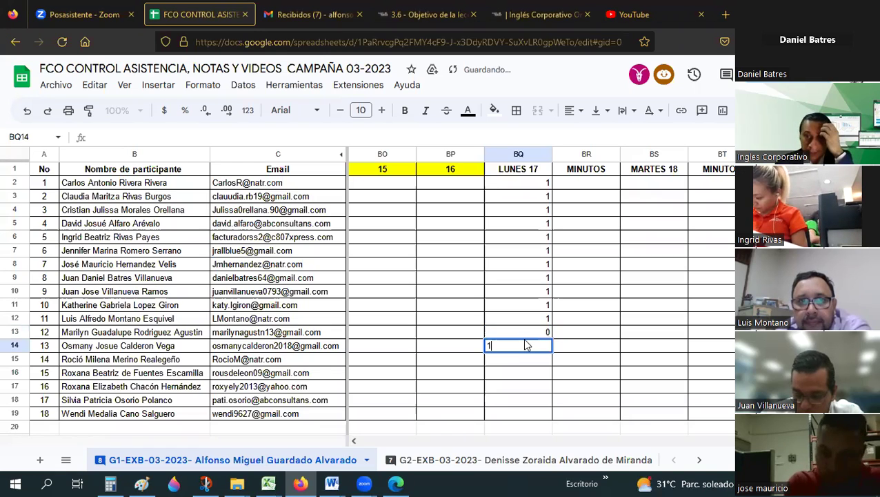
key(Up)
text(1)
key(Return)
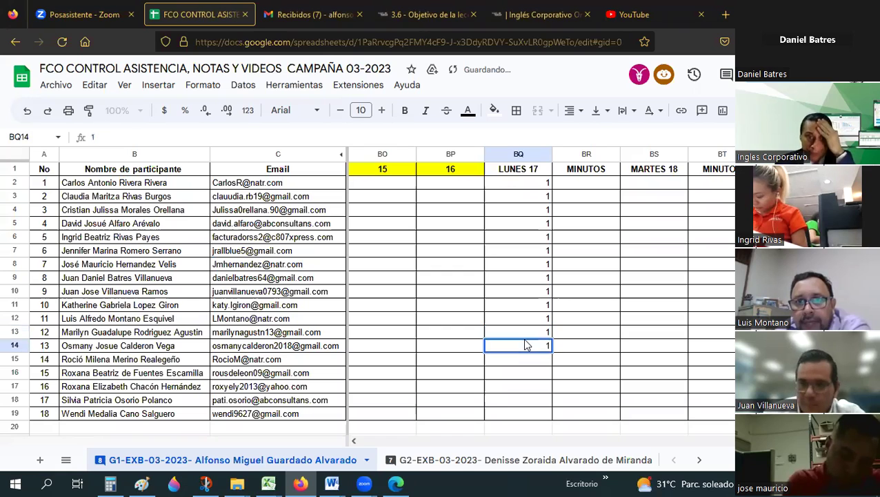
key(Down)
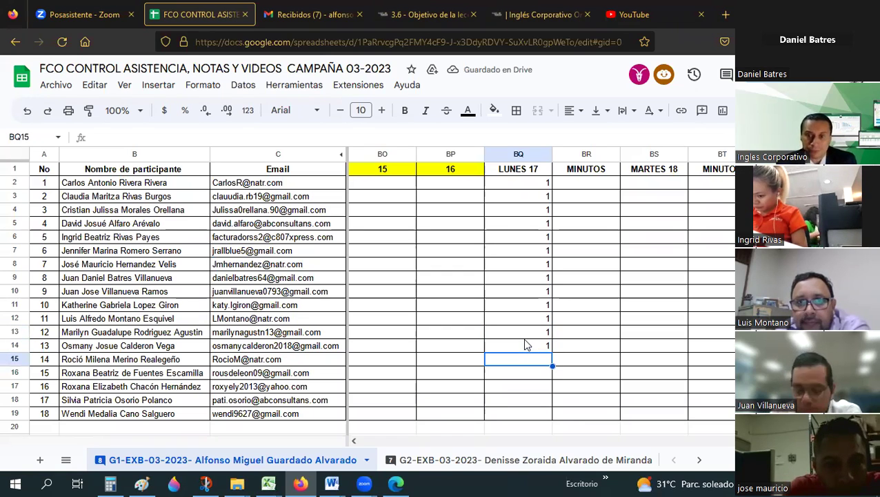
Step: Mark participants 14 through 18 present with 1 in the LUNES 17 column
text(1)
key(Return)
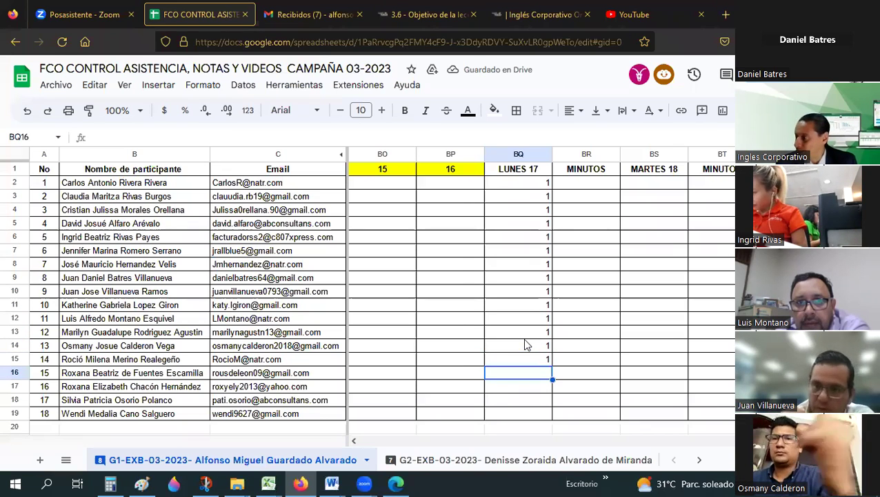
text(1)
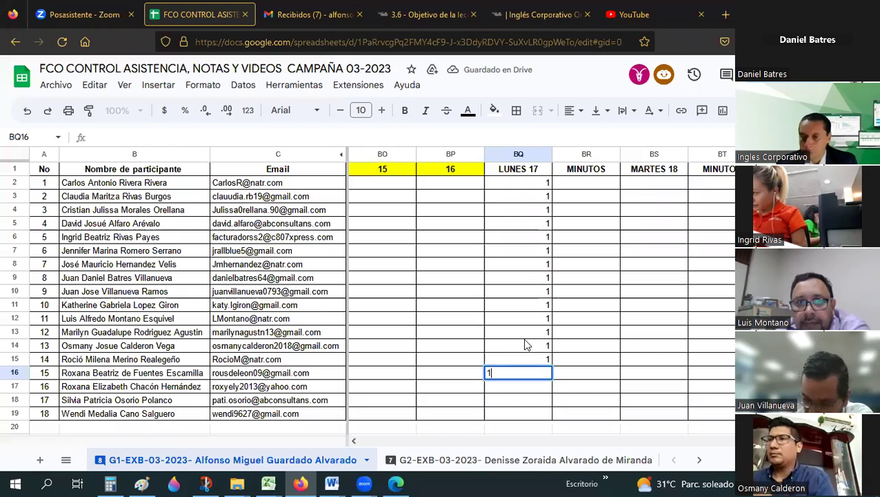
key(Return)
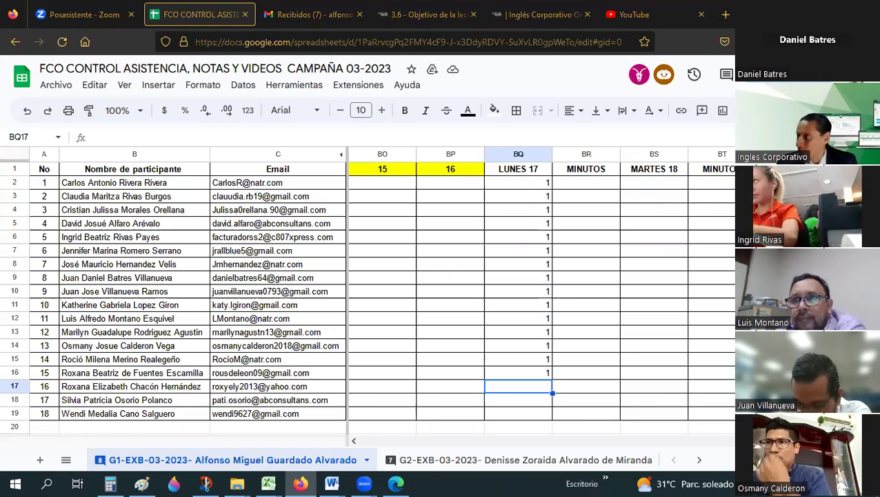
key(Up)
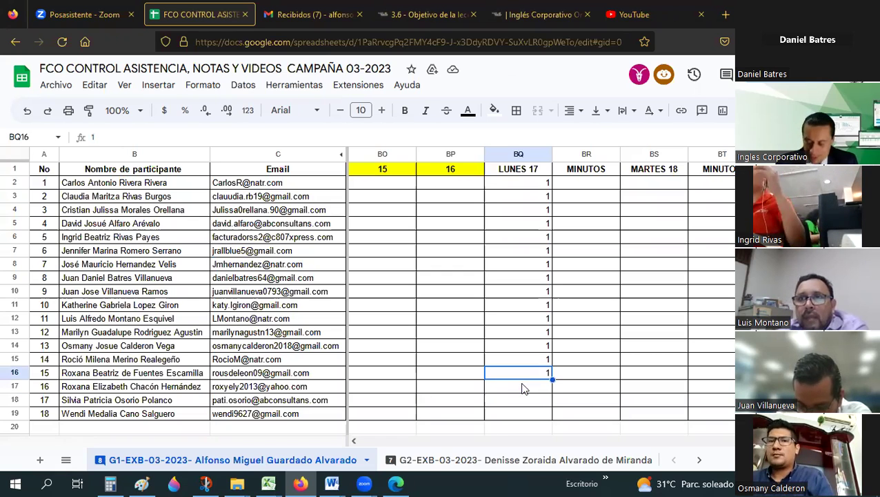
click(523, 388)
text(1)
key(Return)
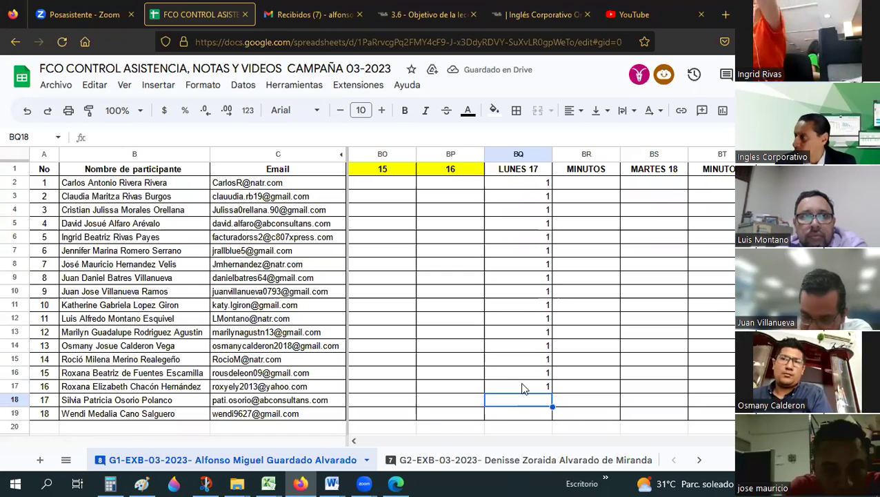
text(1)
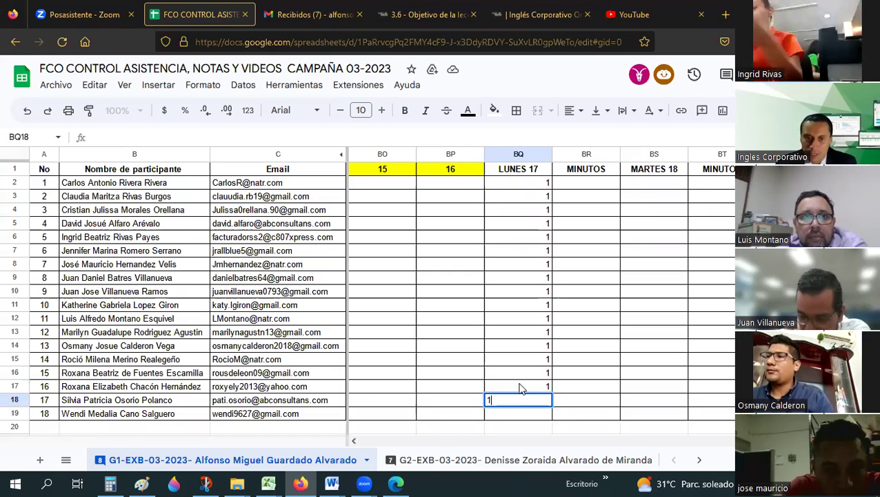
key(Return)
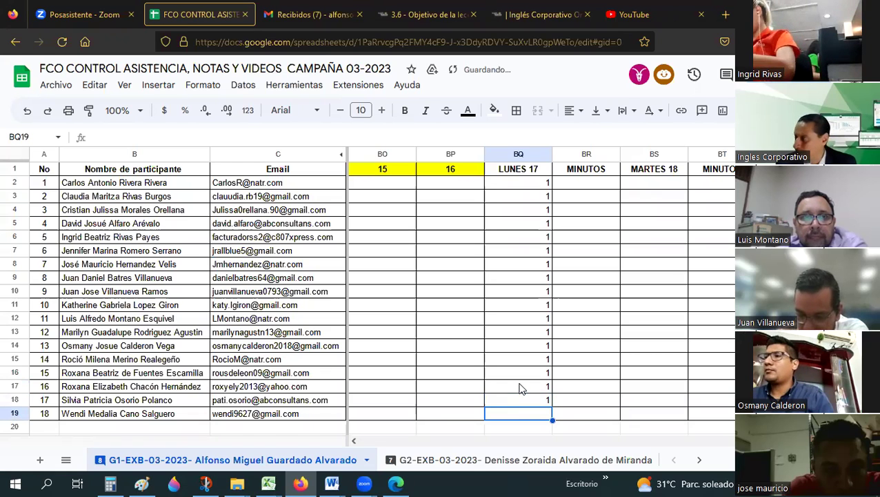
text(1)
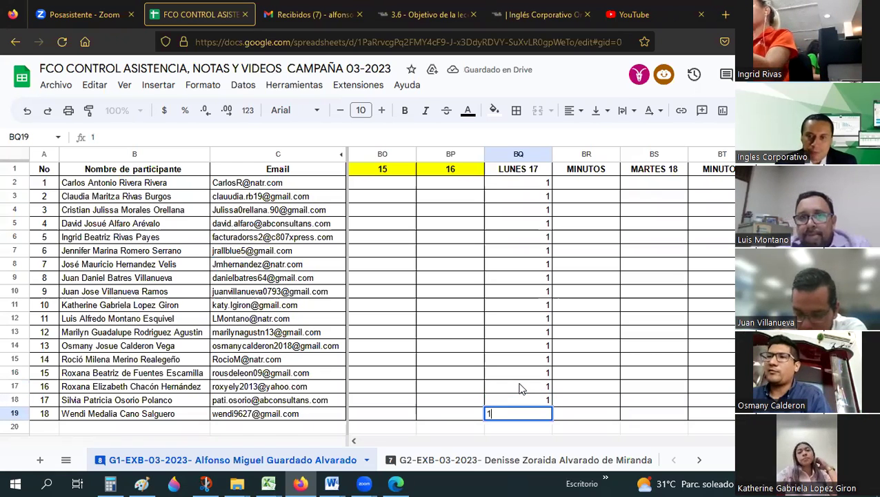
key(Return)
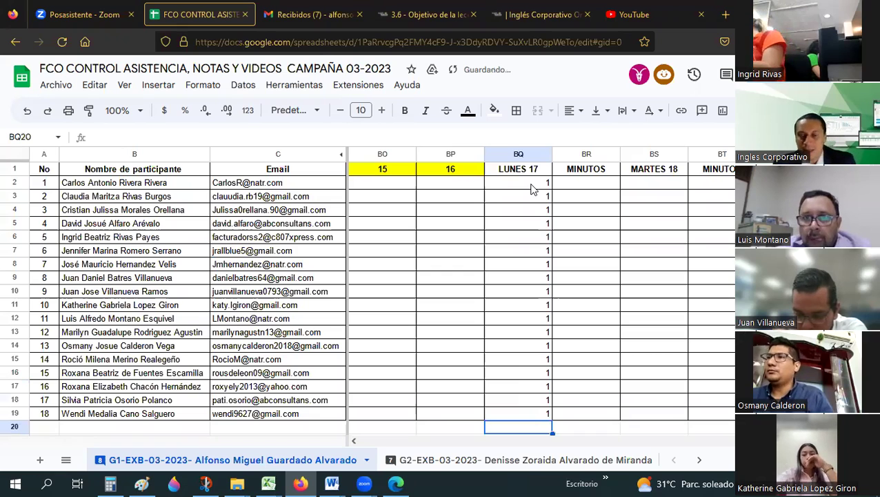
Step: Center-align the attendance 1s from BQ2 down to BQ19
click(532, 189)
key(shift+Down)
key(shift+Down)
key(shift+Down)
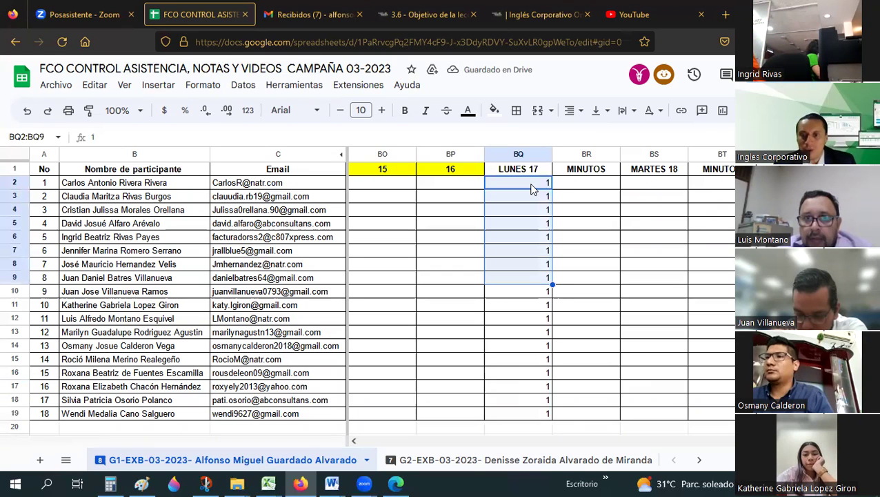
key(shift+Down)
key(shift+Down)
key(shift+Down)
key(shift+Down)
key(shift+Down)
key(shift+Down)
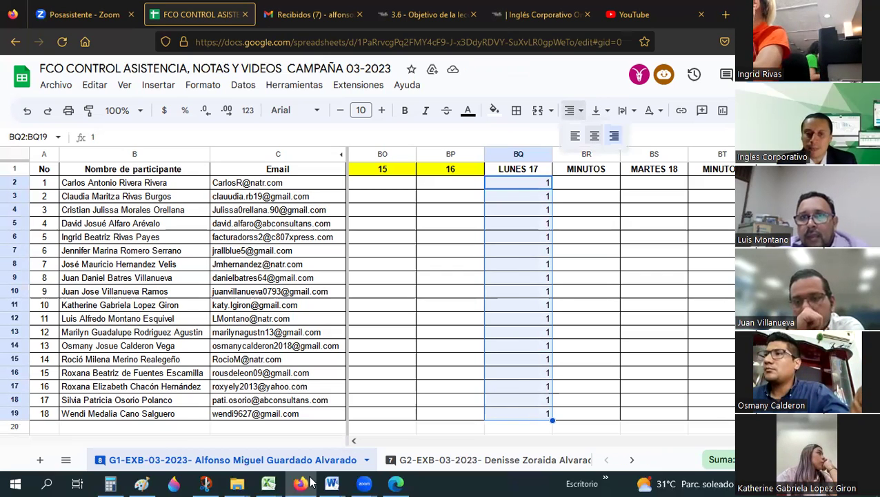
key(ctrl+shift+e)
Step: Return to the Excel class workbook and move Tablas-desarrollo ahead of Tablas-desarrollo (2)
click(269, 483)
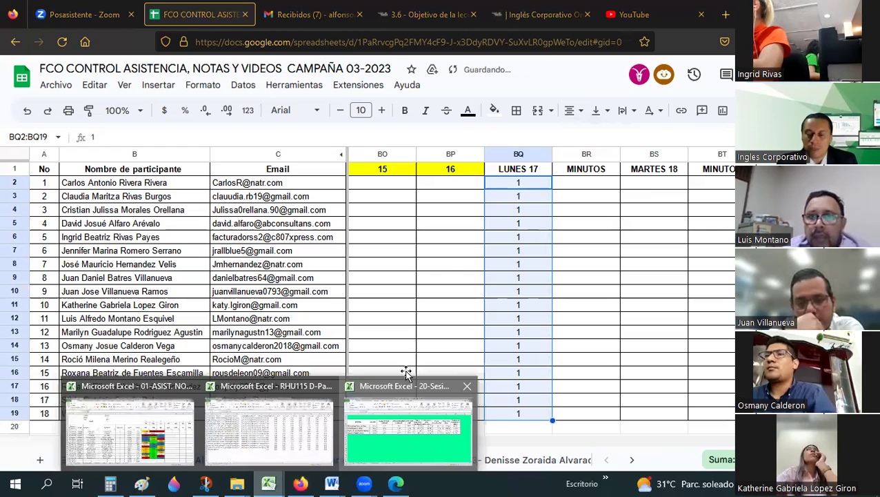
click(405, 376)
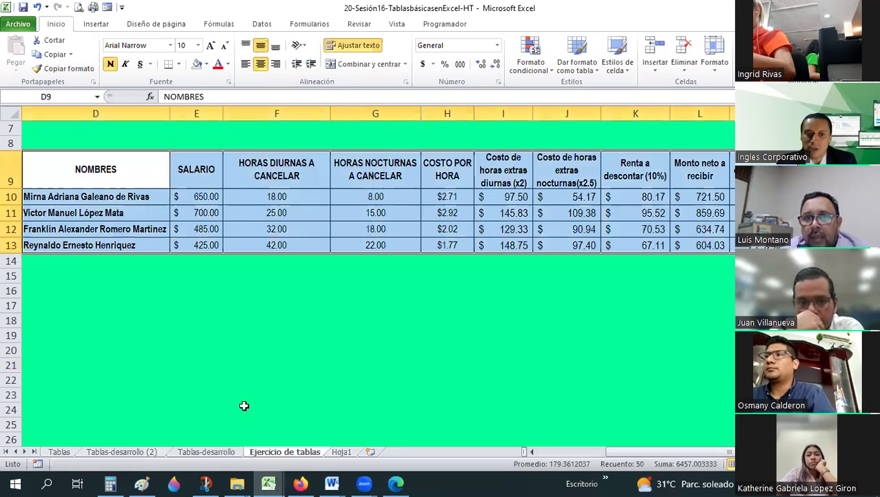
drag(212, 456, 62, 462)
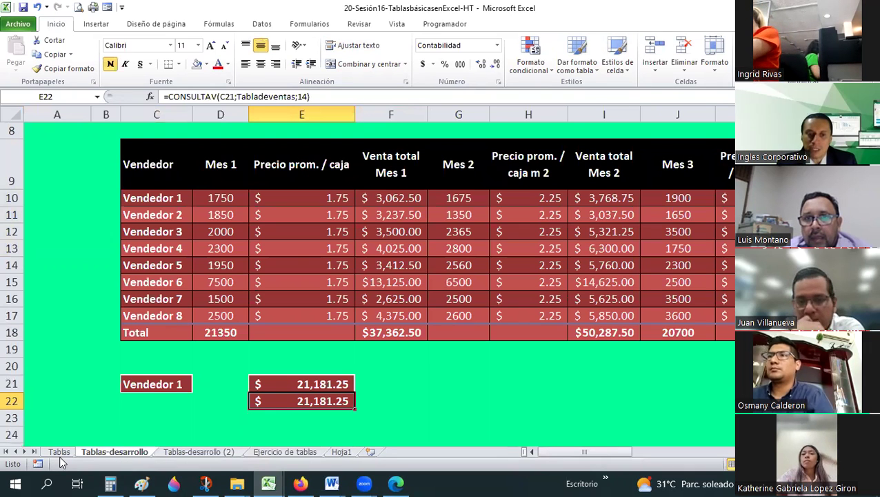
click(519, 371)
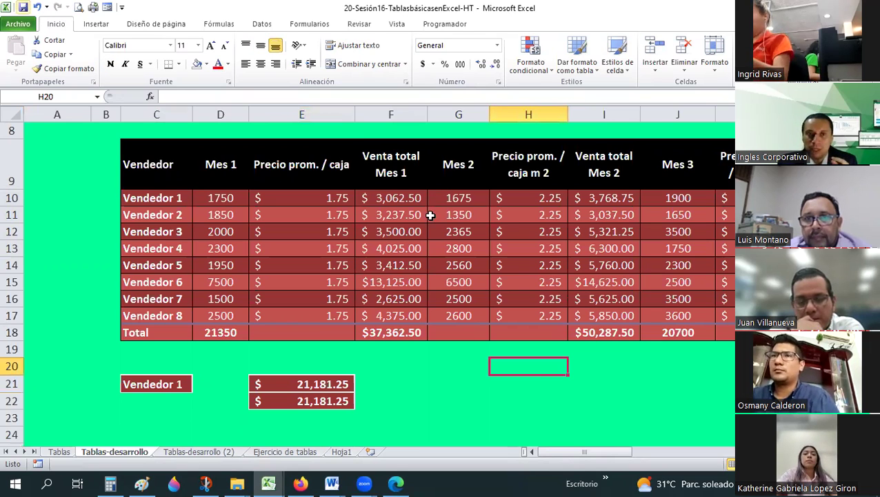
click(96, 24)
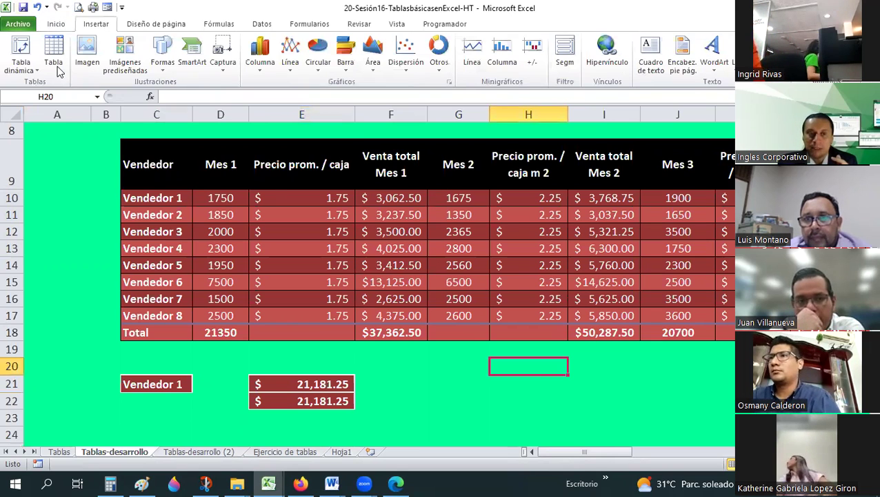